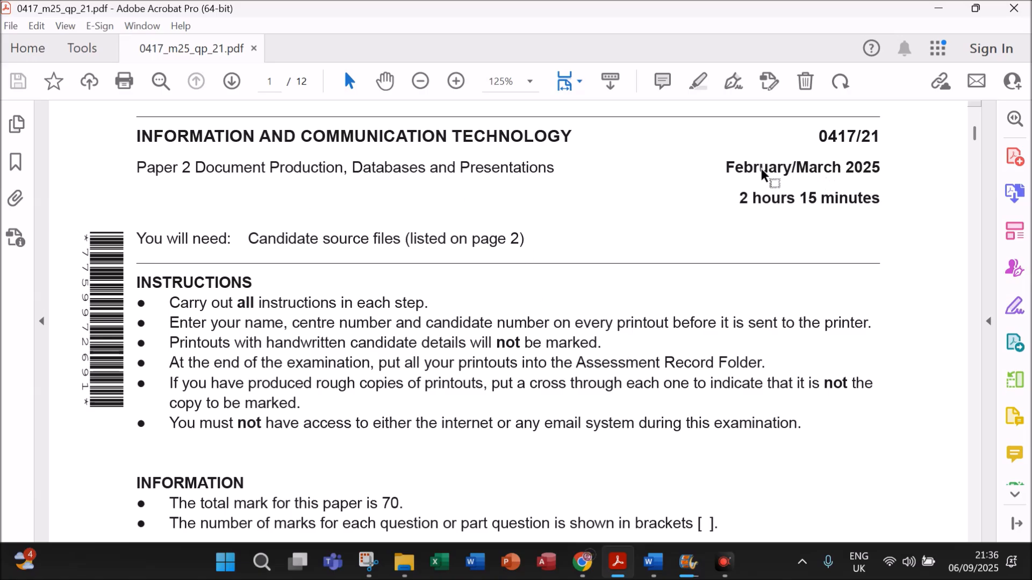
Look through the exam paper's source file list and Tasks 1 and 2, up to Task 3 – Database on page 6
{"action": "scroll", "coordinate": [504, 301], "scroll_direction": "down", "scroll_amount": 3}
{"action": "scroll", "coordinate": [504, 301], "scroll_direction": "down", "scroll_amount": 10}
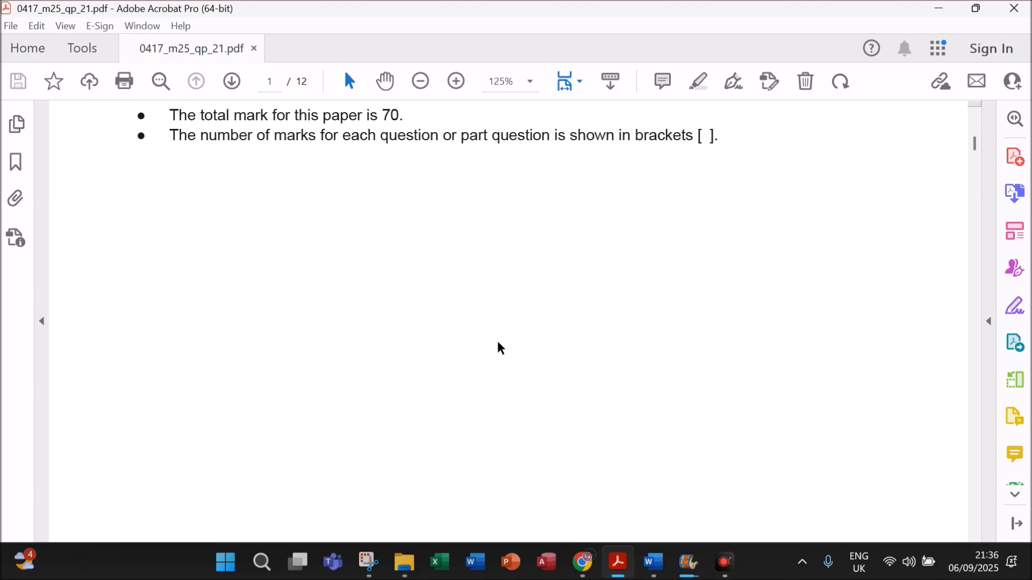
{"action": "scroll", "coordinate": [497, 344], "scroll_direction": "down", "scroll_amount": 9}
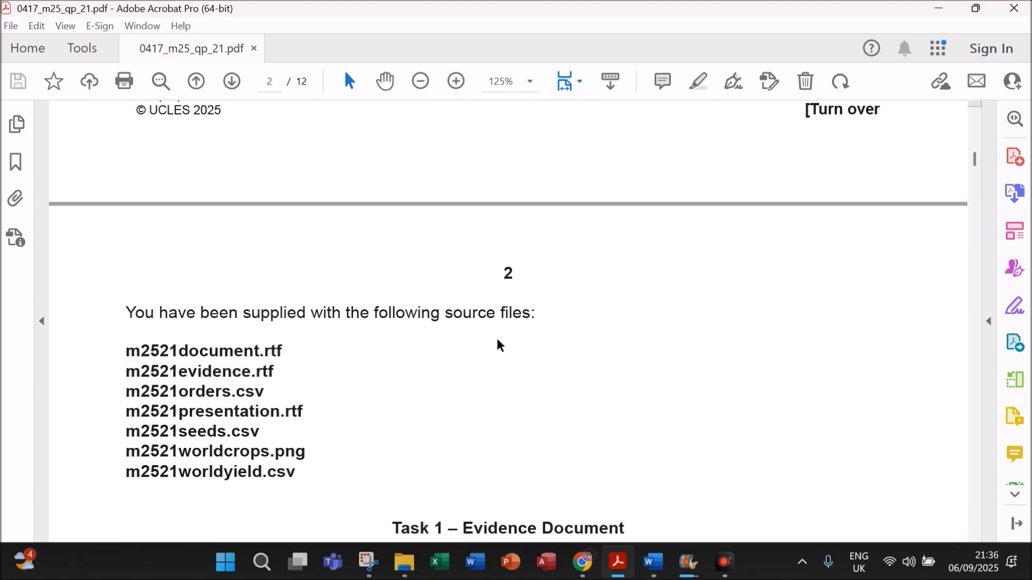
{"action": "scroll", "coordinate": [497, 344], "scroll_direction": "up", "scroll_amount": 2}
{"action": "scroll", "coordinate": [496, 339], "scroll_direction": "up", "scroll_amount": 2}
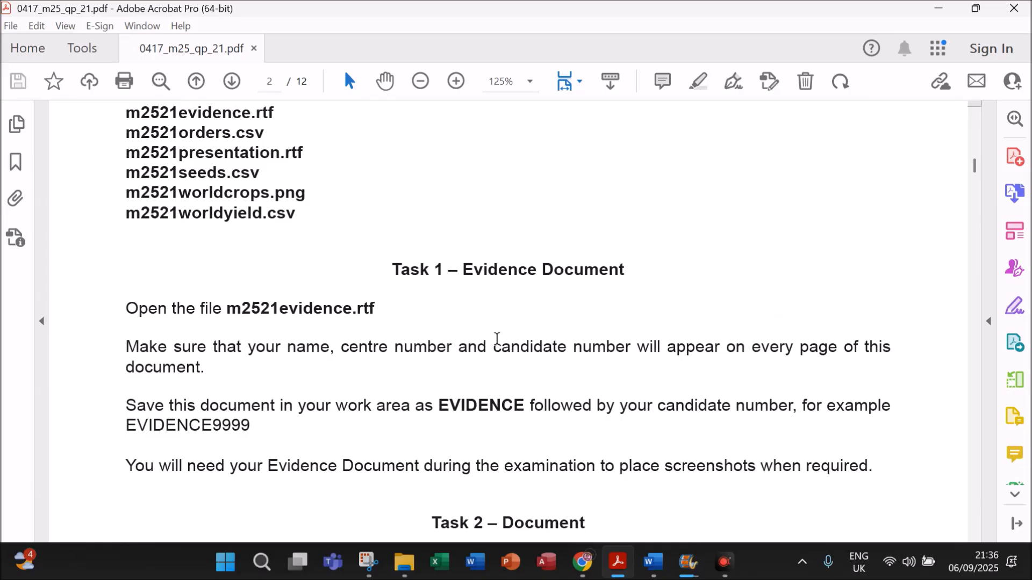
{"action": "scroll", "coordinate": [496, 339], "scroll_direction": "down", "scroll_amount": 4}
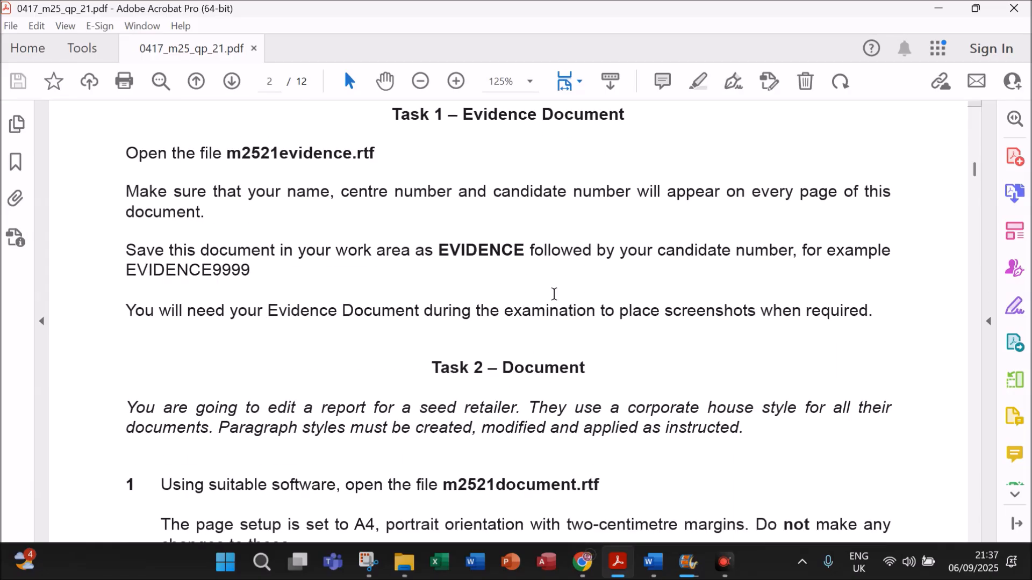
{"action": "scroll", "coordinate": [675, 322], "scroll_direction": "down", "scroll_amount": 5}
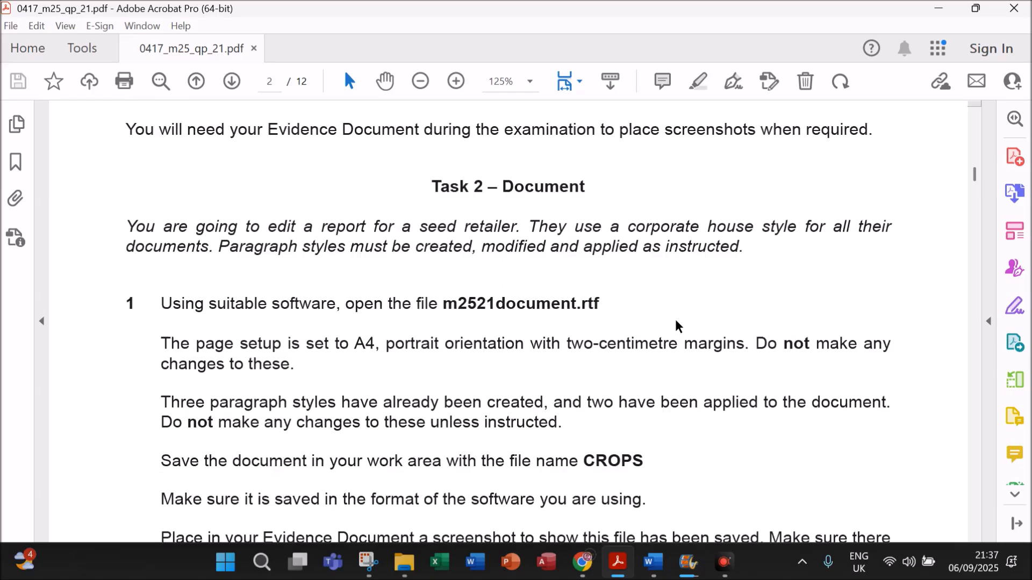
{"action": "scroll", "coordinate": [675, 319], "scroll_direction": "down", "scroll_amount": 15}
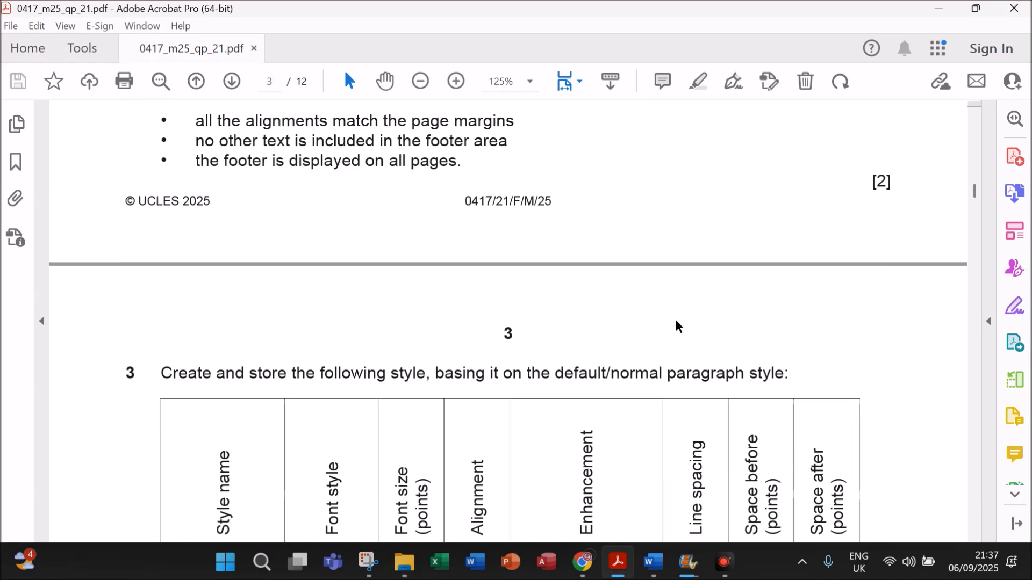
{"action": "left_click_drag", "start_coordinate": [974, 197], "coordinate": [973, 299]}
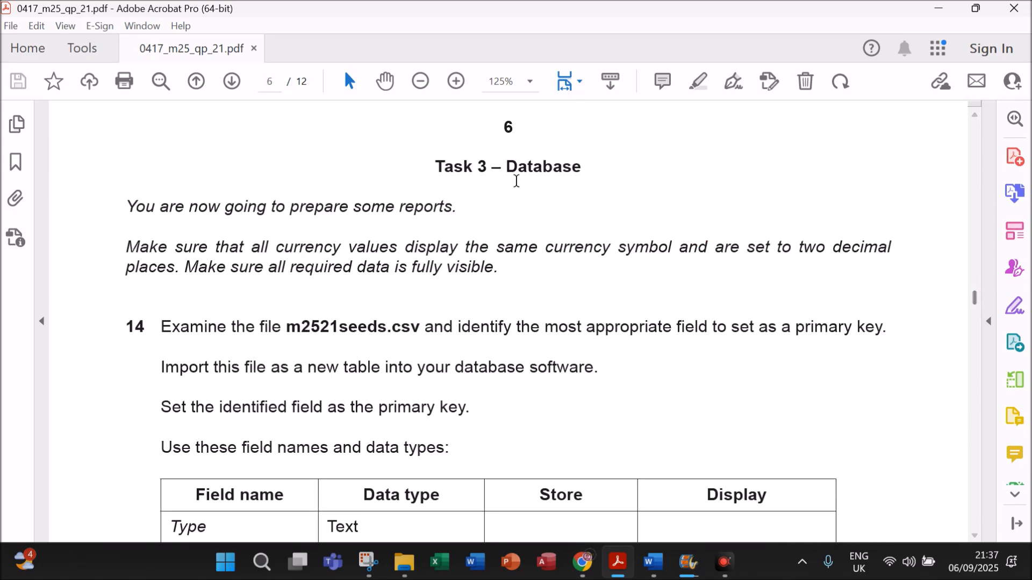
Read the Task 3 introduction and question 14 about choosing a primary key for m2521seeds.csv
{"action": "scroll", "coordinate": [501, 297], "scroll_direction": "down", "scroll_amount": 1}
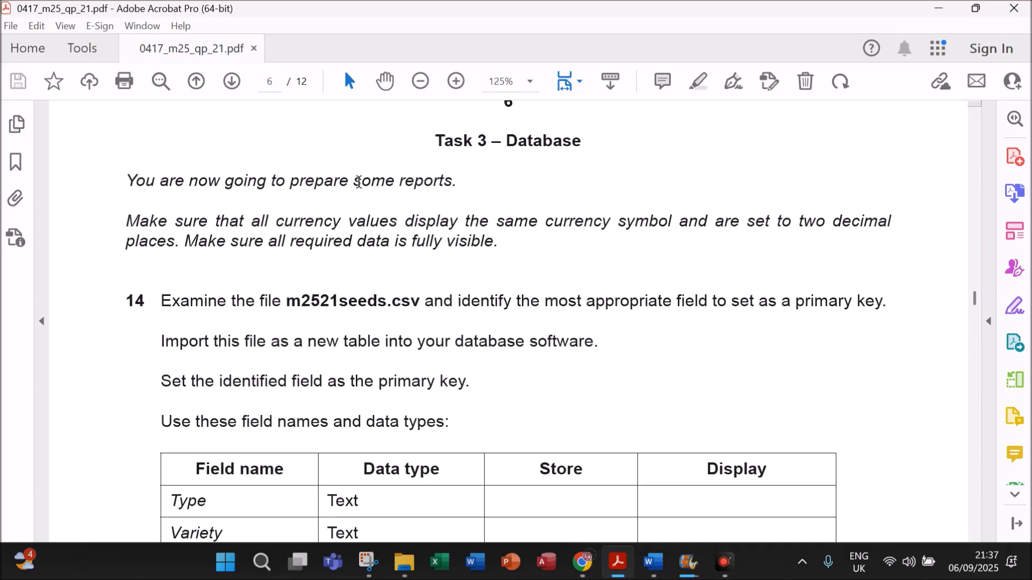
{"action": "left_click_drag", "start_coordinate": [380, 183], "coordinate": [452, 181]}
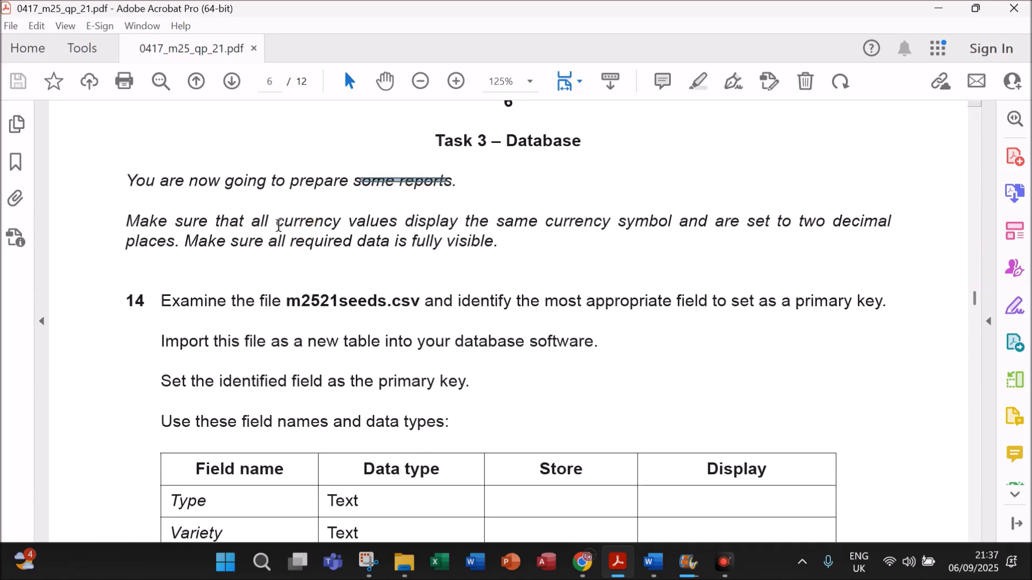
{"action": "left_click_drag", "start_coordinate": [282, 229], "coordinate": [610, 226]}
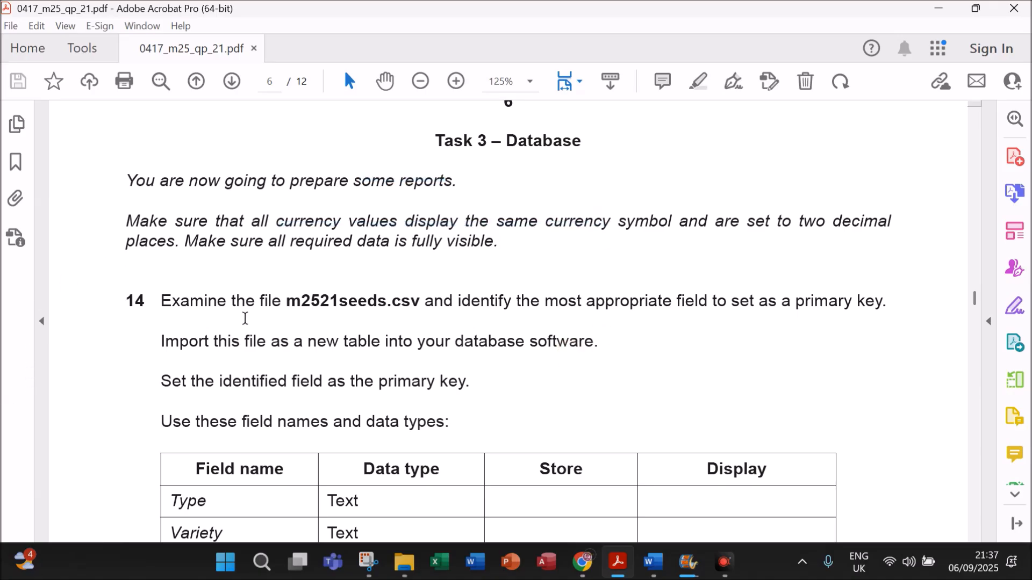
{"action": "scroll", "coordinate": [264, 313], "scroll_direction": "down", "scroll_amount": 2}
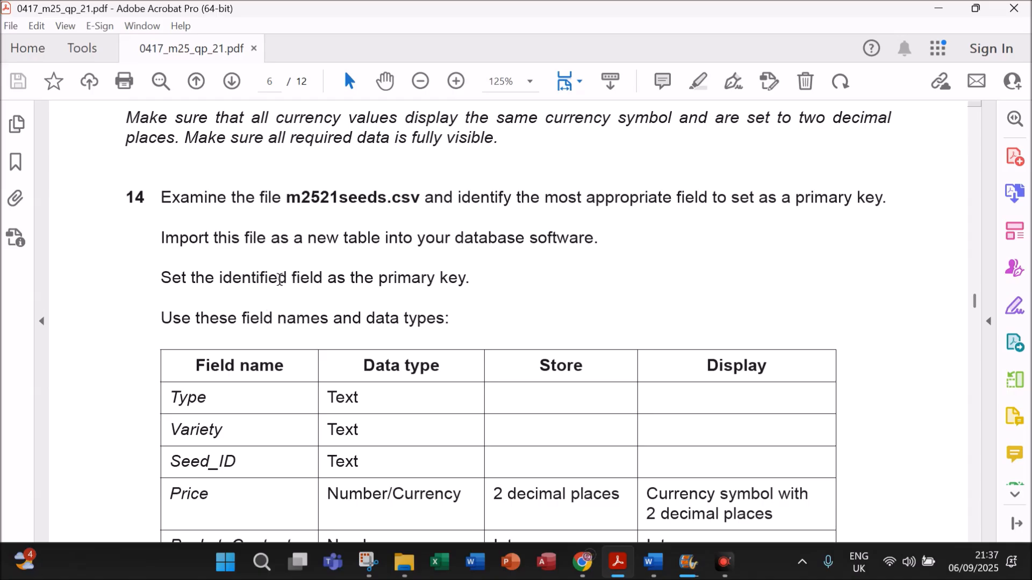
{"action": "left_click", "coordinate": [288, 196]}
{"action": "left_click_drag", "start_coordinate": [290, 196], "coordinate": [890, 195]}
{"action": "left_click", "coordinate": [449, 282]}
Open m2521seeds.csv from the M25 P2 folder in Excel
{"action": "left_click", "coordinate": [406, 560]}
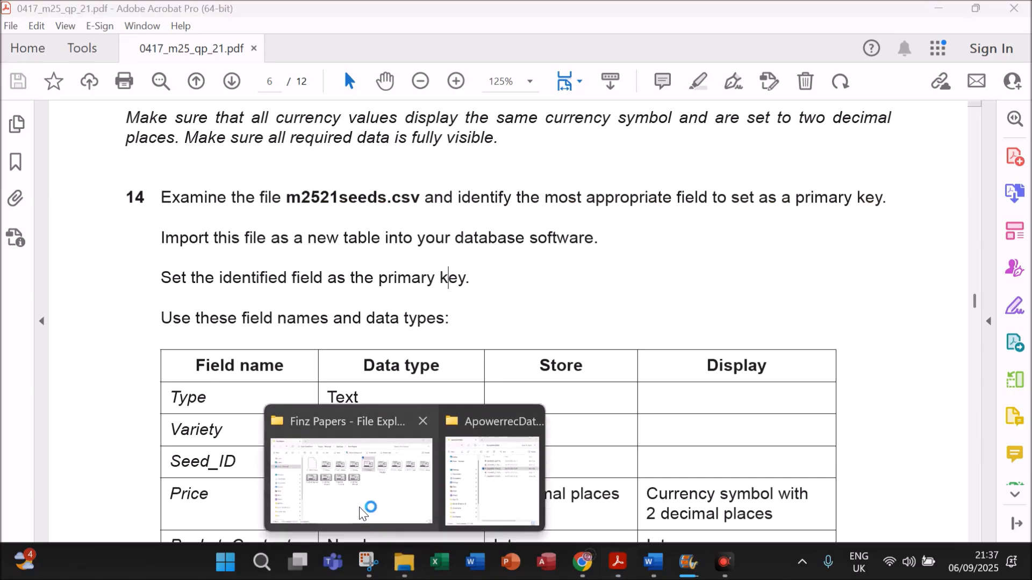
{"action": "left_click", "coordinate": [487, 502]}
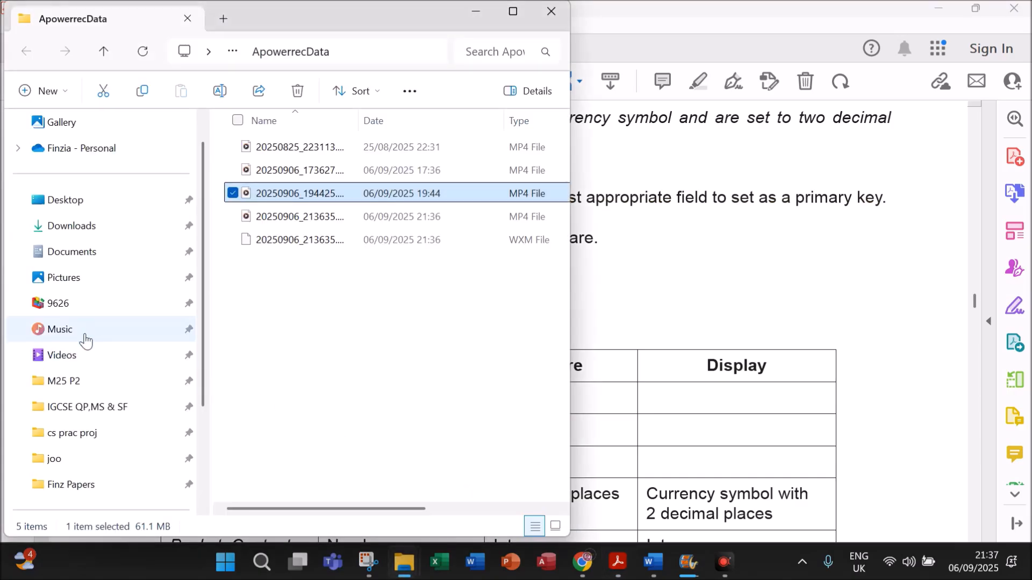
{"action": "left_click", "coordinate": [78, 385]}
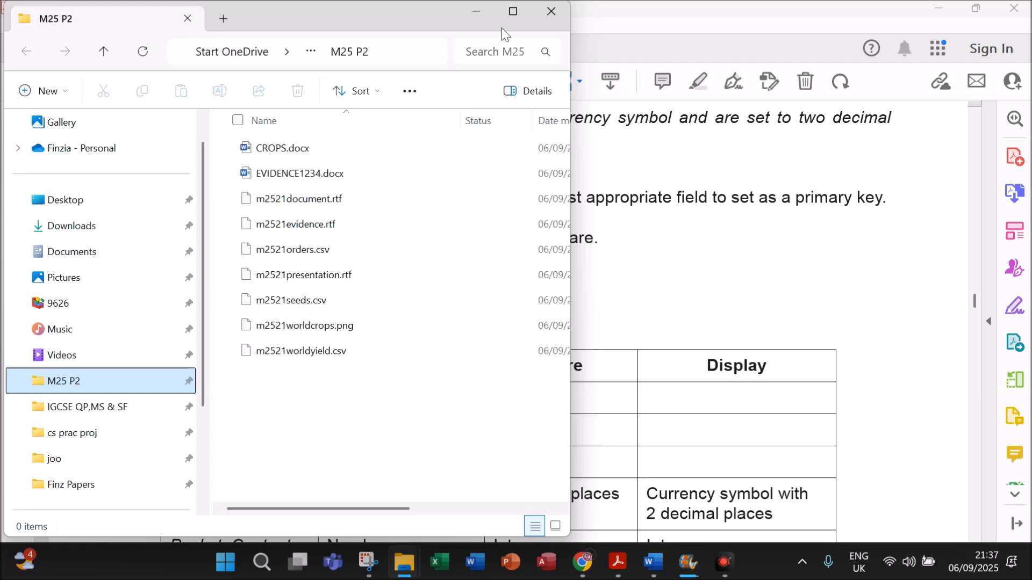
{"action": "left_click", "coordinate": [514, 13]}
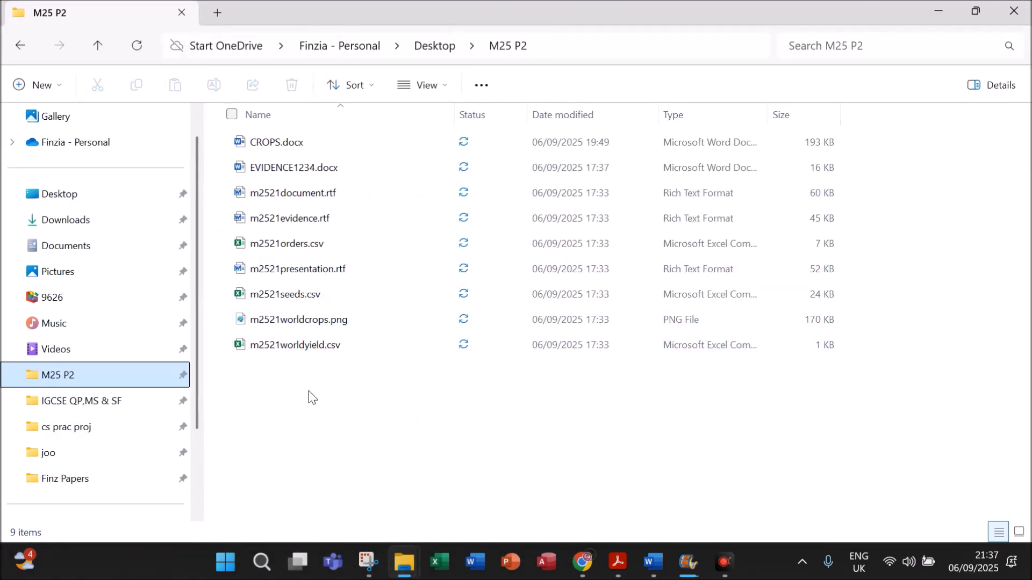
{"action": "left_click", "coordinate": [301, 302]}
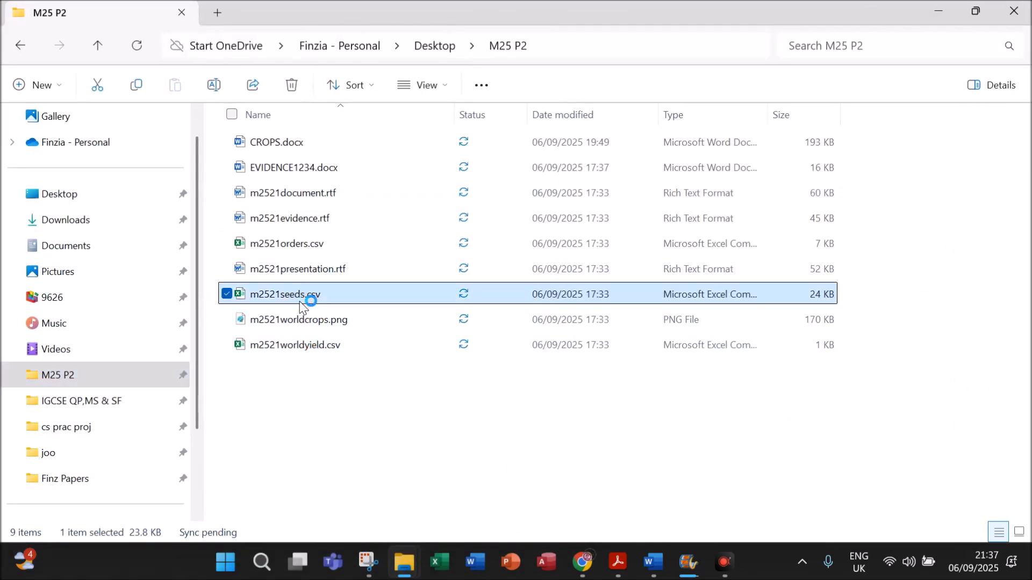
{"action": "double_click", "coordinate": [299, 307]}
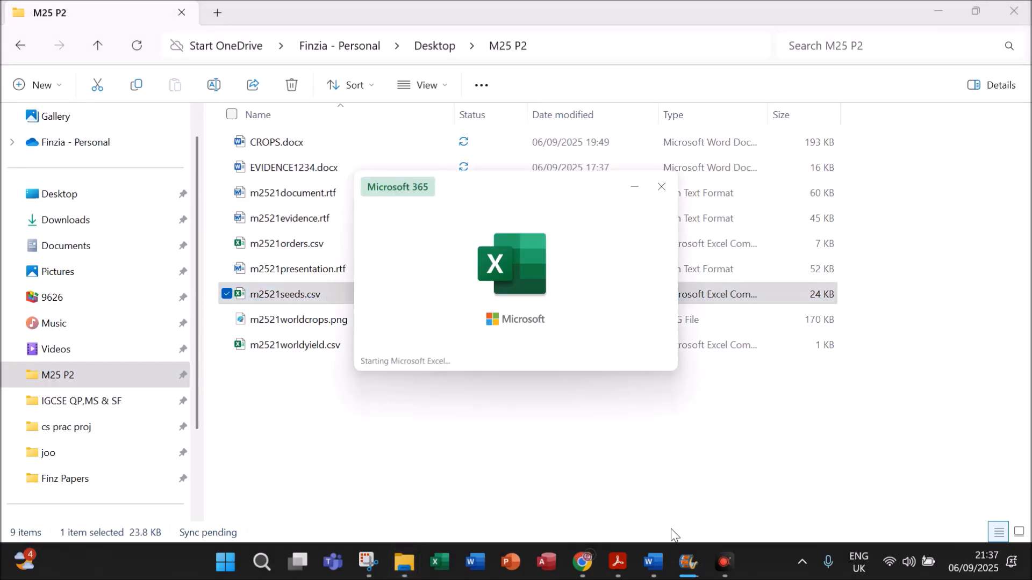
{"action": "left_click", "coordinate": [632, 568]}
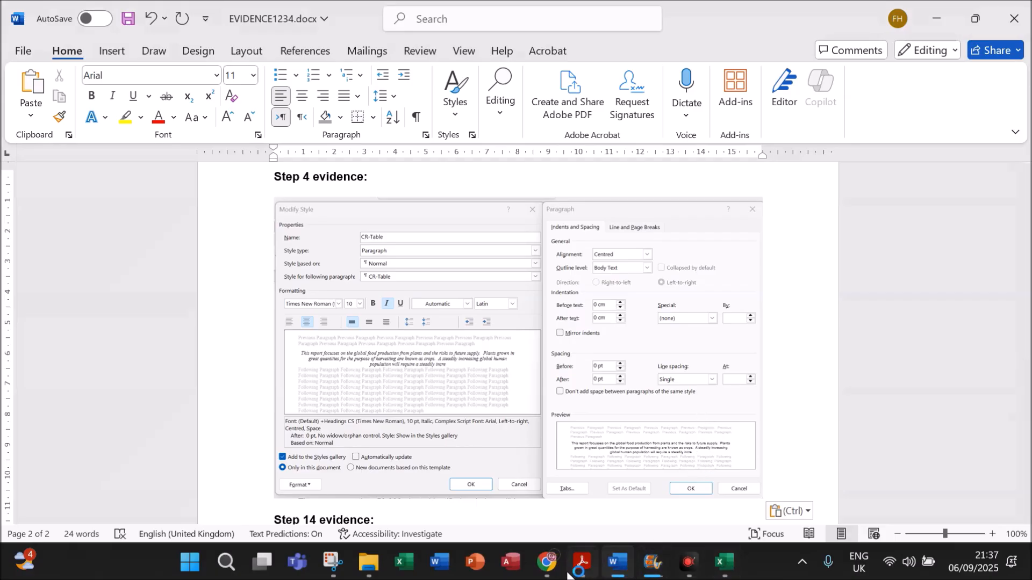
{"action": "left_click", "coordinate": [584, 571]}
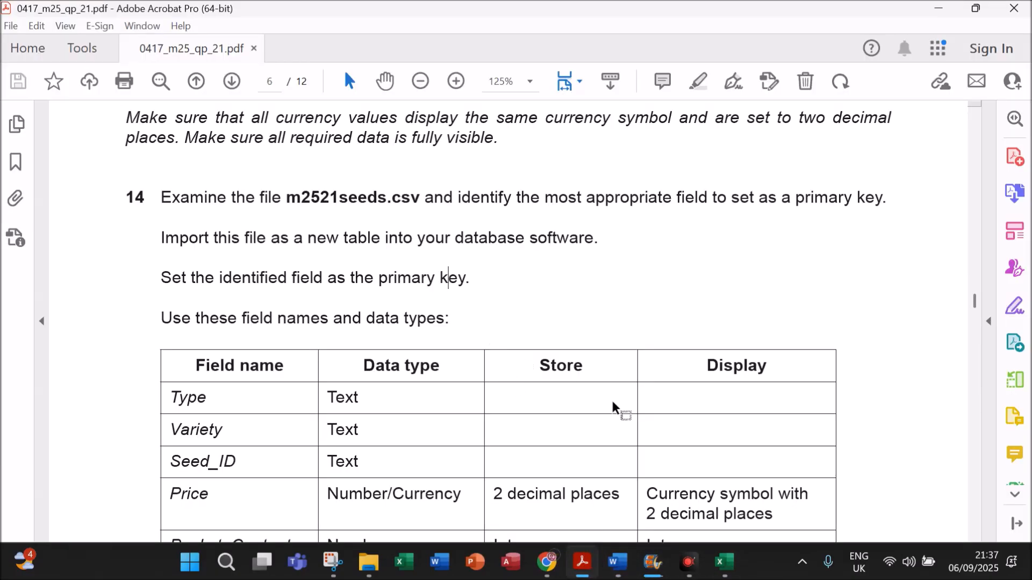
{"action": "left_click", "coordinate": [724, 567]}
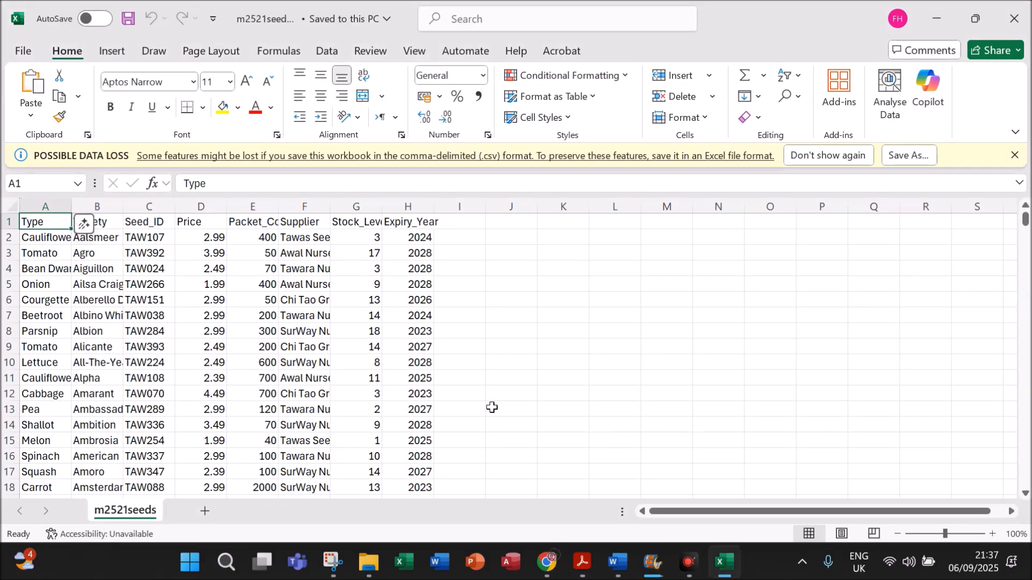
Fit all column widths to their contents and review the fields of the seeds data
{"action": "left_click", "coordinate": [9, 204]}
{"action": "double_click", "coordinate": [71, 206]}
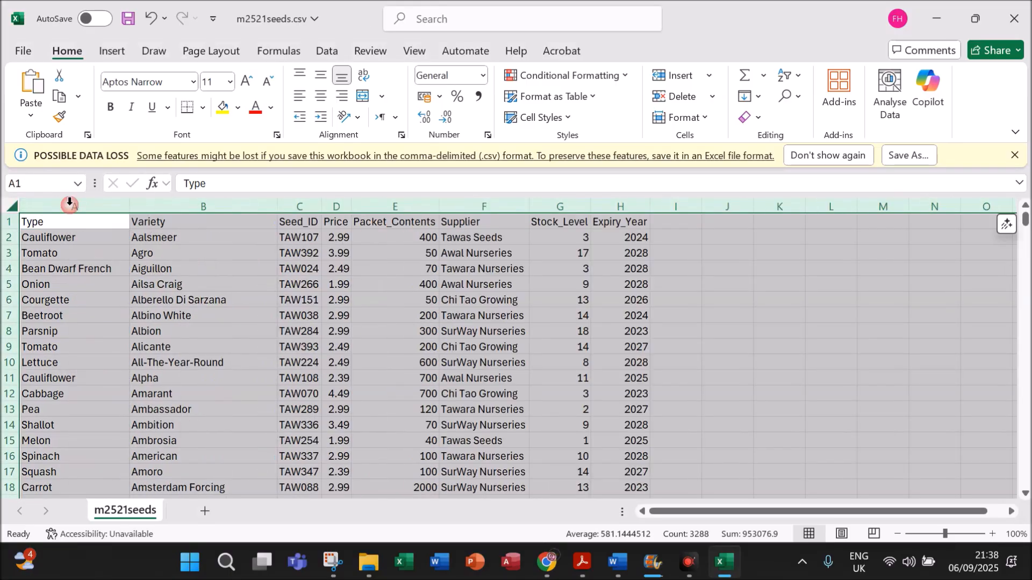
{"action": "left_click", "coordinate": [213, 269]}
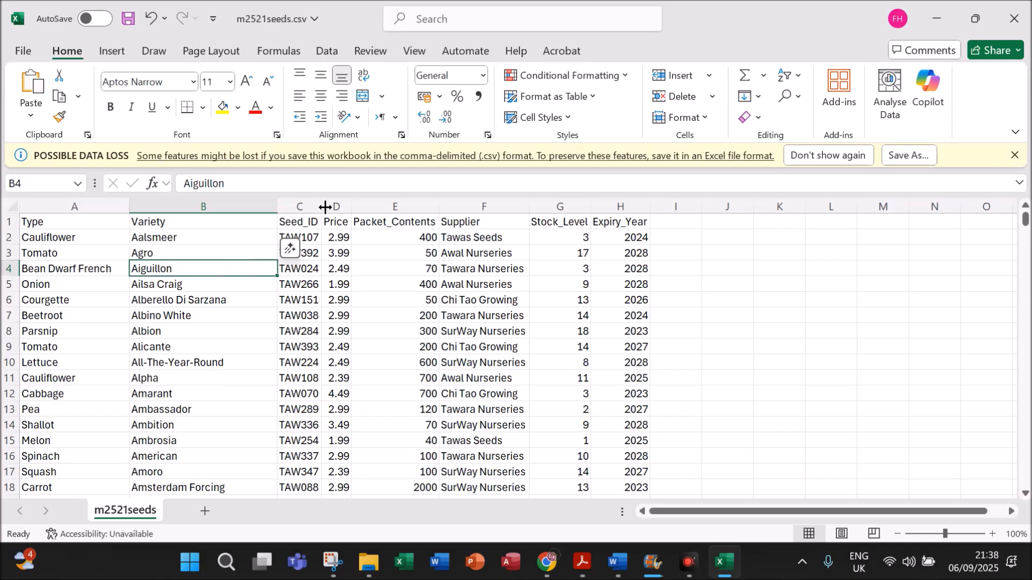
{"action": "left_click", "coordinate": [523, 300]}
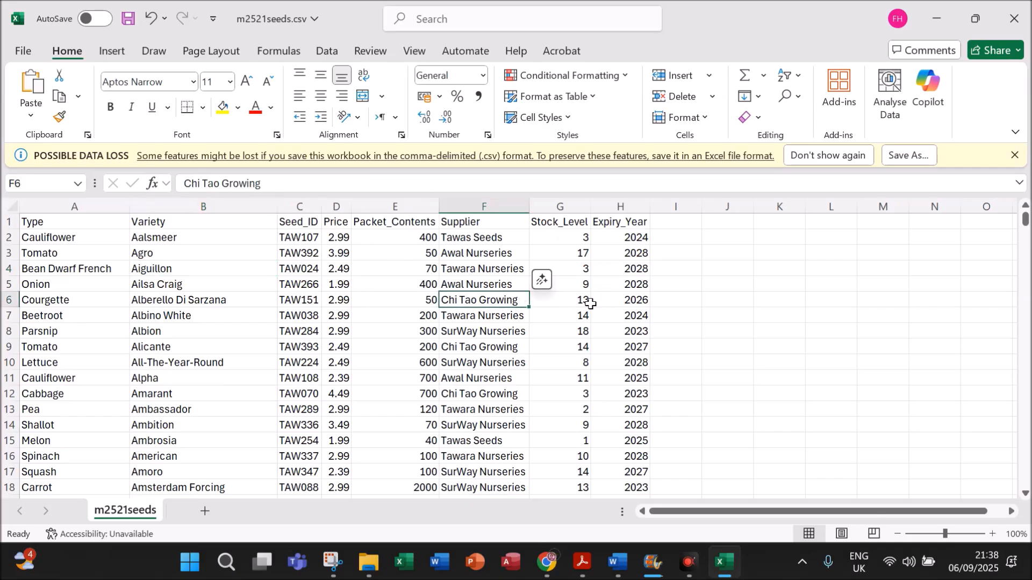
Check the Seed_ID column for repeated entries by highlighting duplicate values with Light Red Fill with Dark Red Text
{"action": "left_click", "coordinate": [299, 206]}
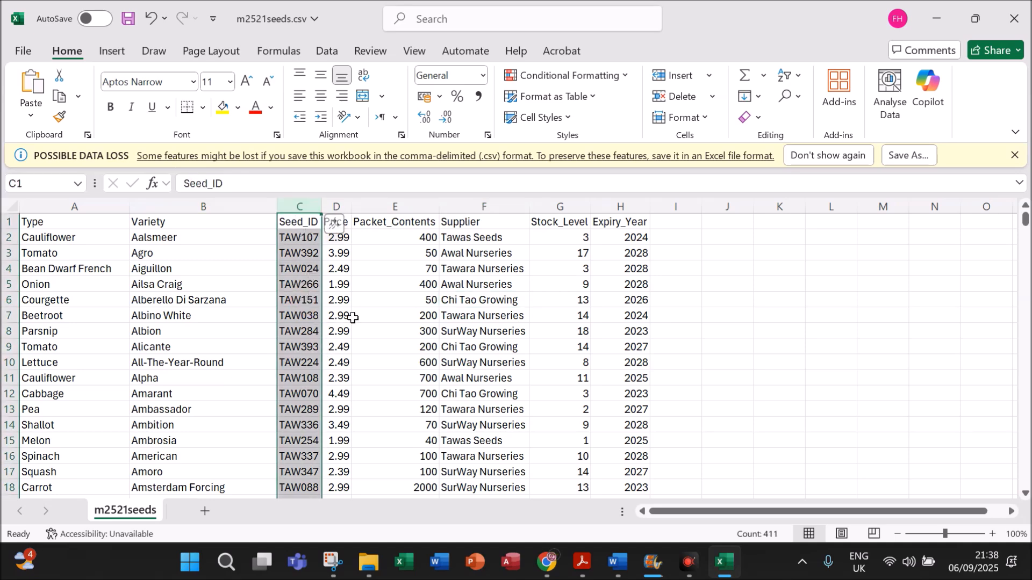
{"action": "scroll", "coordinate": [514, 334], "scroll_direction": "down", "scroll_amount": 4}
{"action": "scroll", "coordinate": [515, 335], "scroll_direction": "up", "scroll_amount": 4}
{"action": "left_click", "coordinate": [1014, 155]}
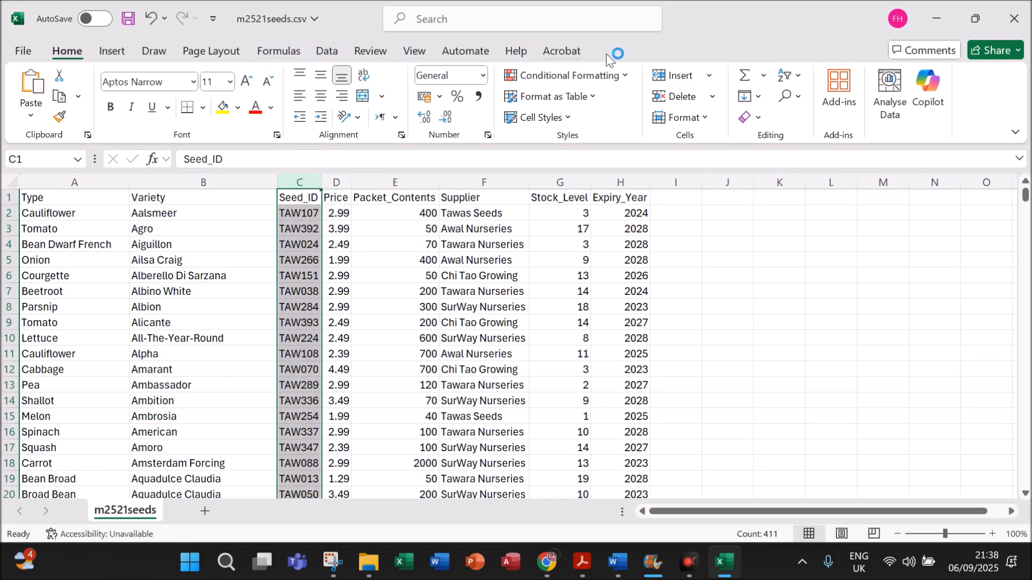
{"action": "left_click", "coordinate": [628, 76]}
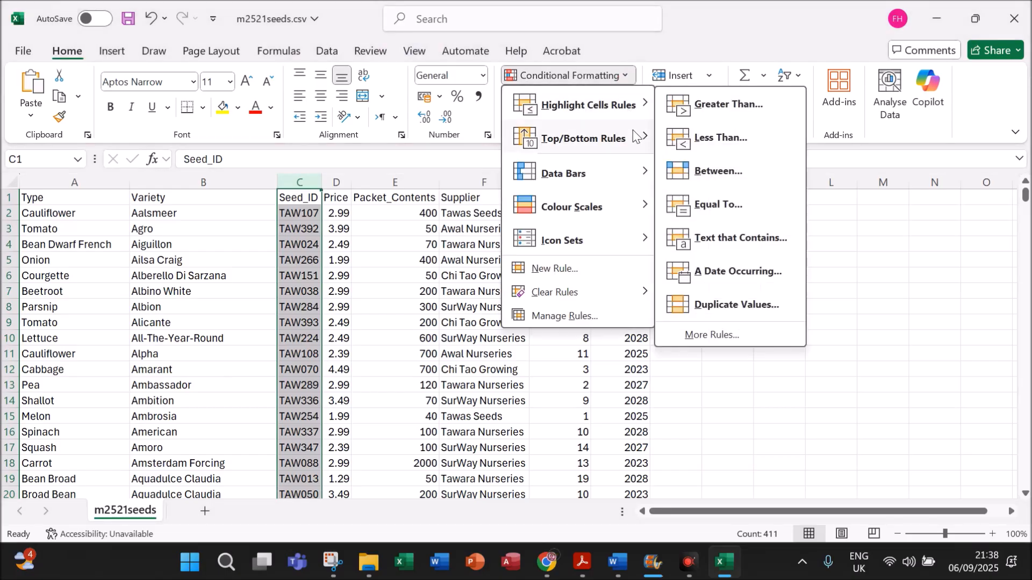
{"action": "mouse_move", "coordinate": [632, 109]}
{"action": "left_click", "coordinate": [709, 306]}
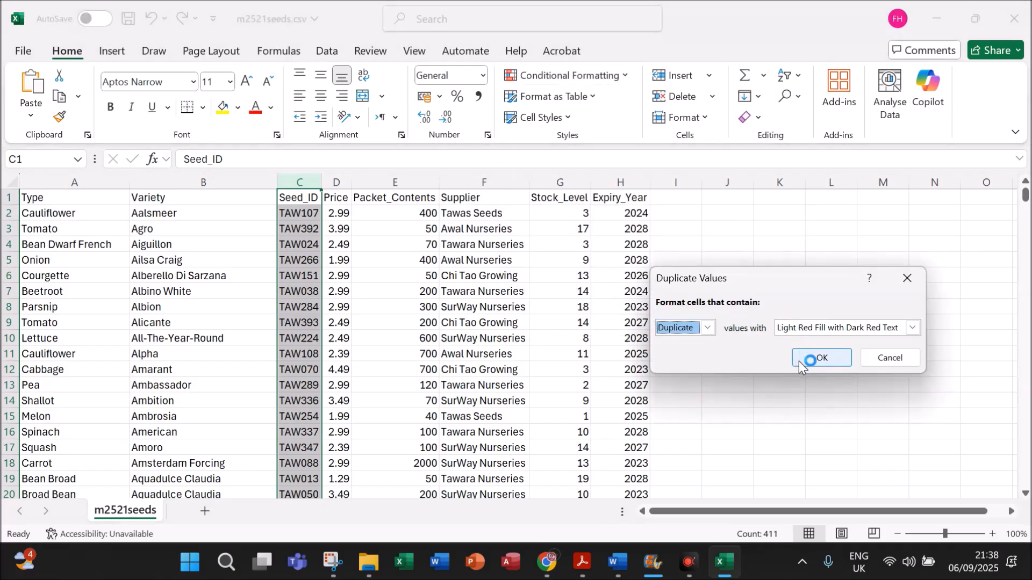
{"action": "left_click", "coordinate": [797, 358]}
{"action": "scroll", "coordinate": [396, 339], "scroll_direction": "down", "scroll_amount": 10}
{"action": "scroll", "coordinate": [340, 342], "scroll_direction": "down", "scroll_amount": 20}
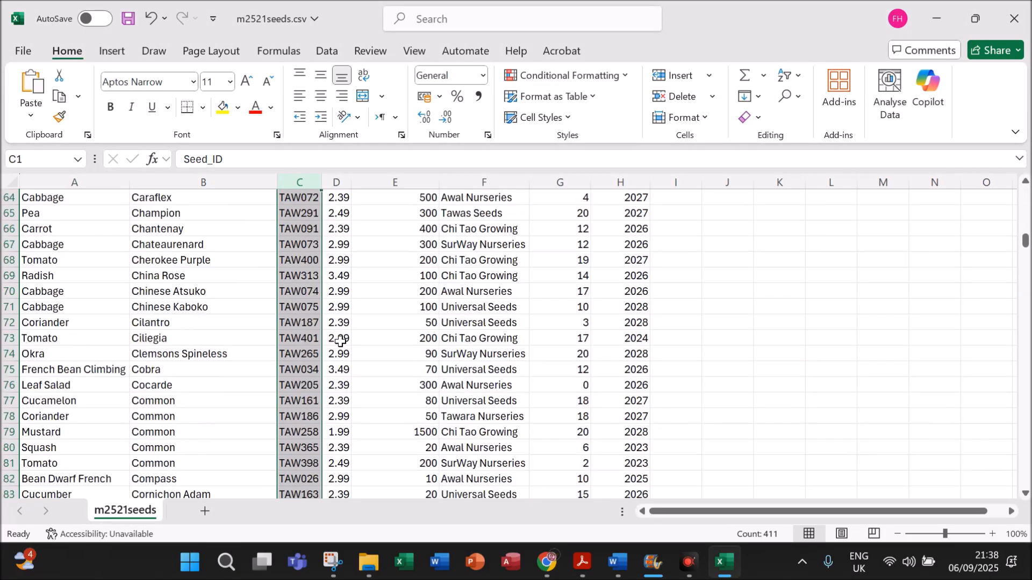
{"action": "scroll", "coordinate": [341, 341], "scroll_direction": "down", "scroll_amount": 14}
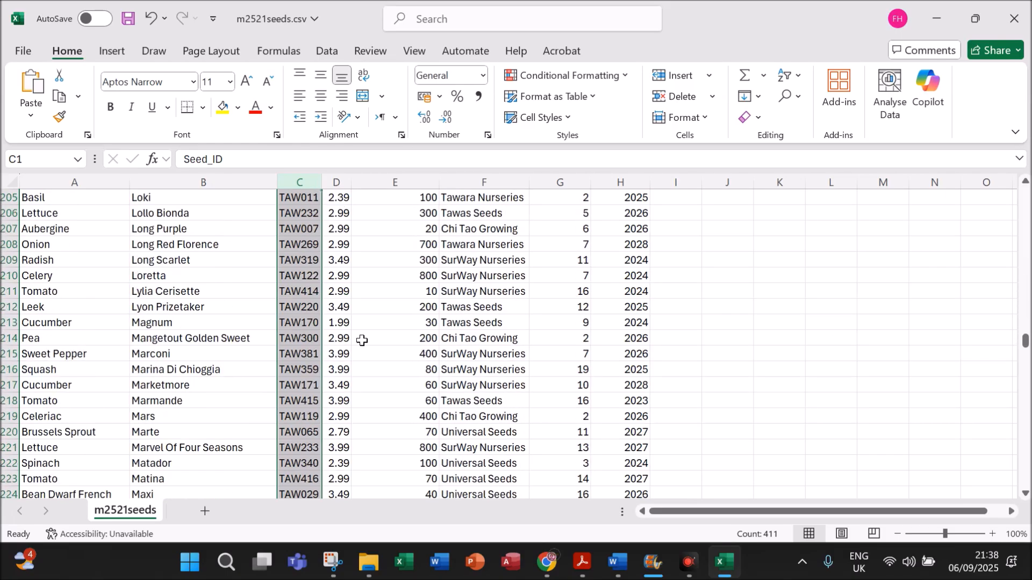
{"action": "left_click_drag", "start_coordinate": [1026, 345], "coordinate": [1025, 165]}
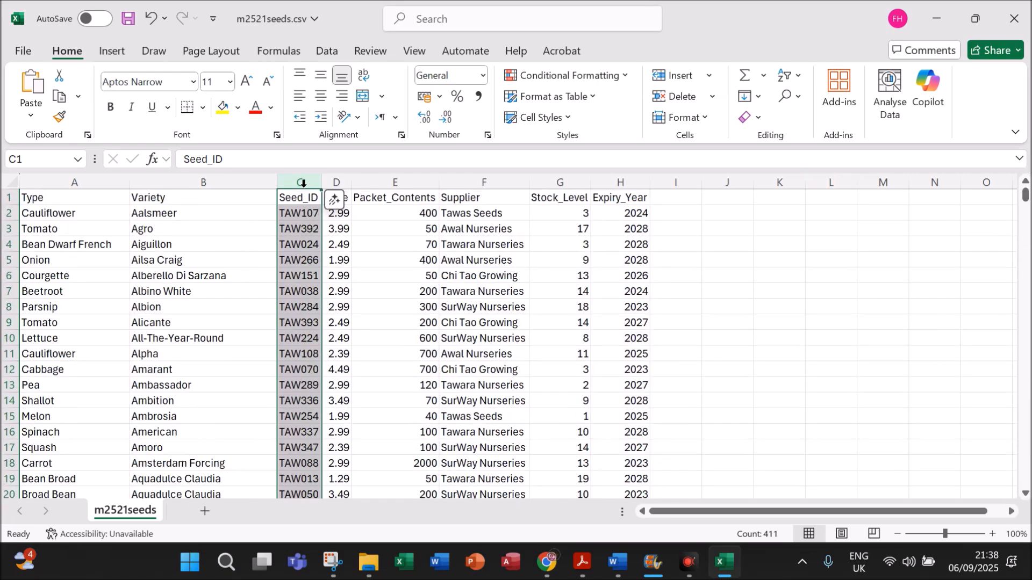
{"action": "left_click", "coordinate": [301, 228]}
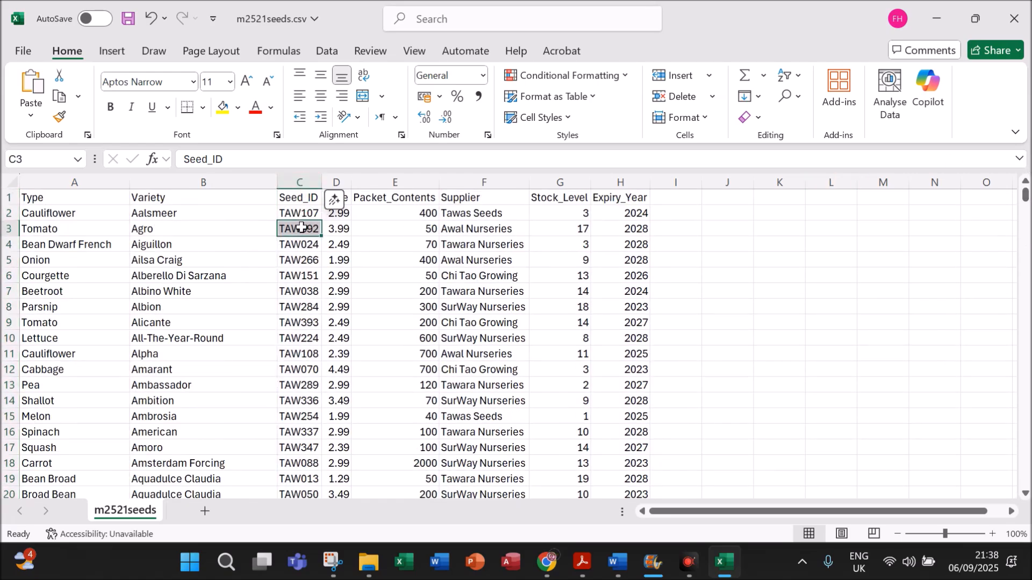
{"action": "left_click", "coordinate": [435, 307]}
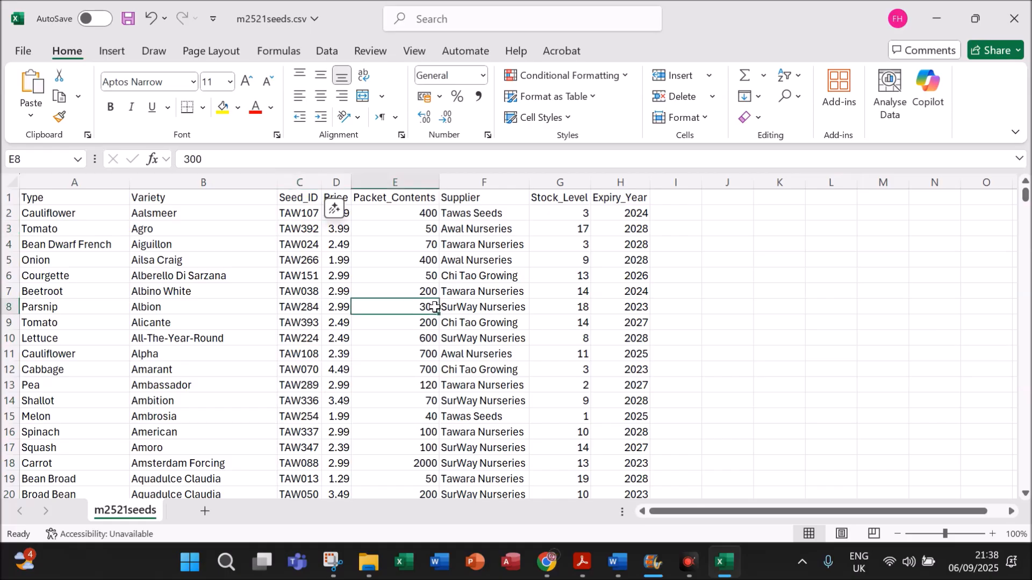
Close m2521seeds.csv without saving the changes and start Microsoft Access
{"action": "left_click", "coordinate": [1022, 25]}
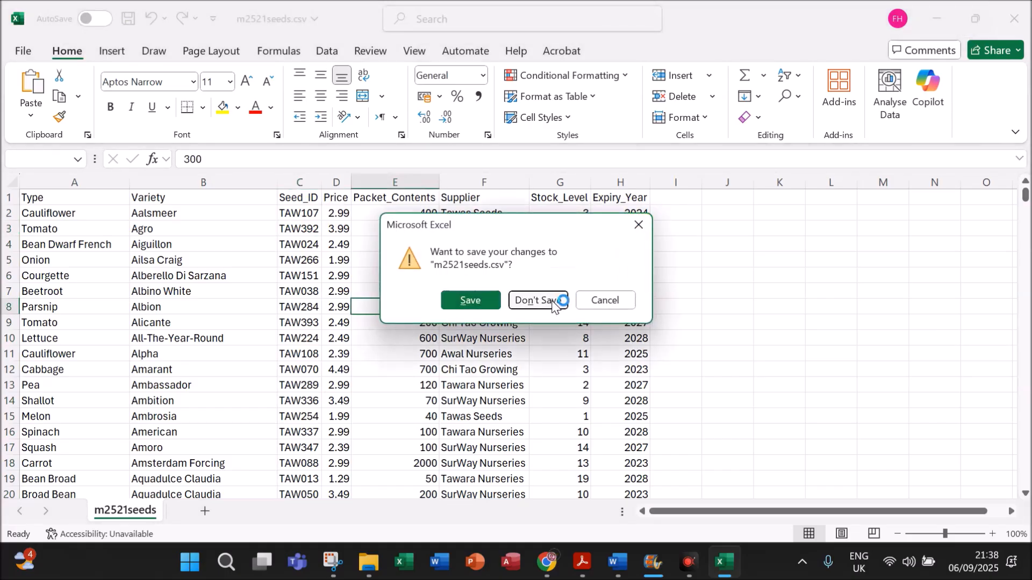
{"action": "left_click", "coordinate": [559, 299]}
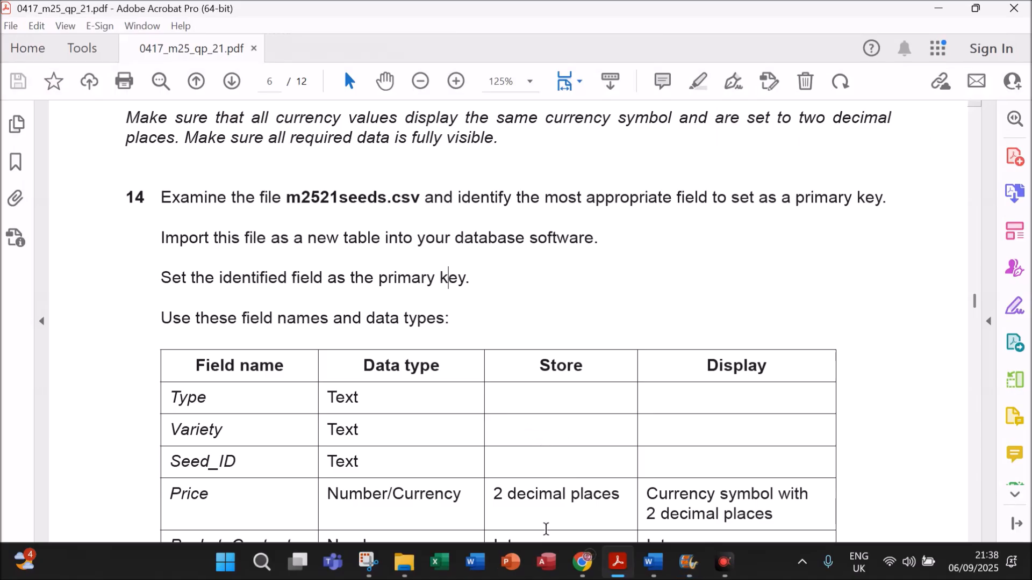
{"action": "left_click", "coordinate": [545, 562]}
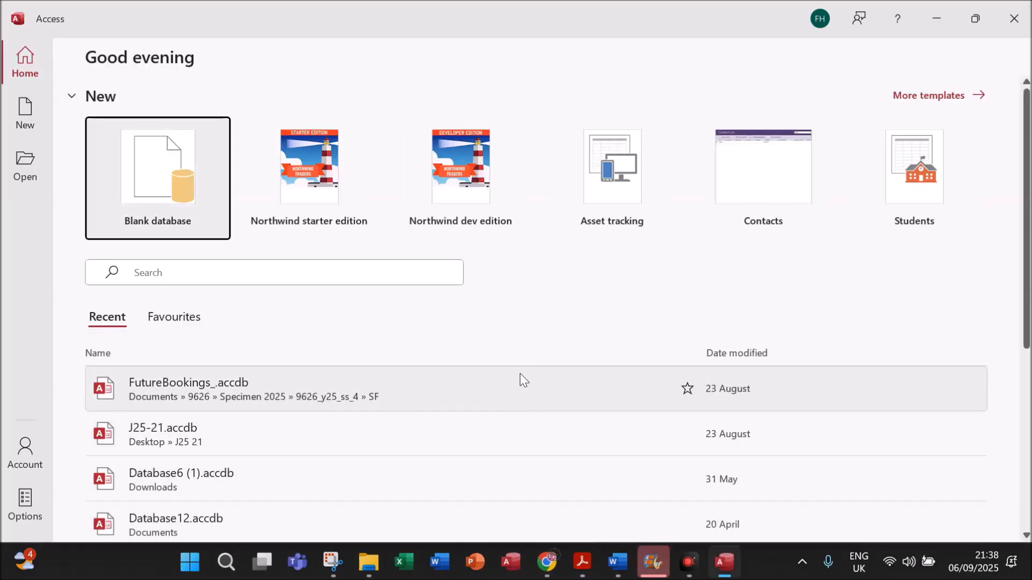
Create a blank database named M25 in the M25 P2 folder and close its empty default table
{"action": "left_click", "coordinate": [140, 179]}
{"action": "left_click", "coordinate": [761, 175]}
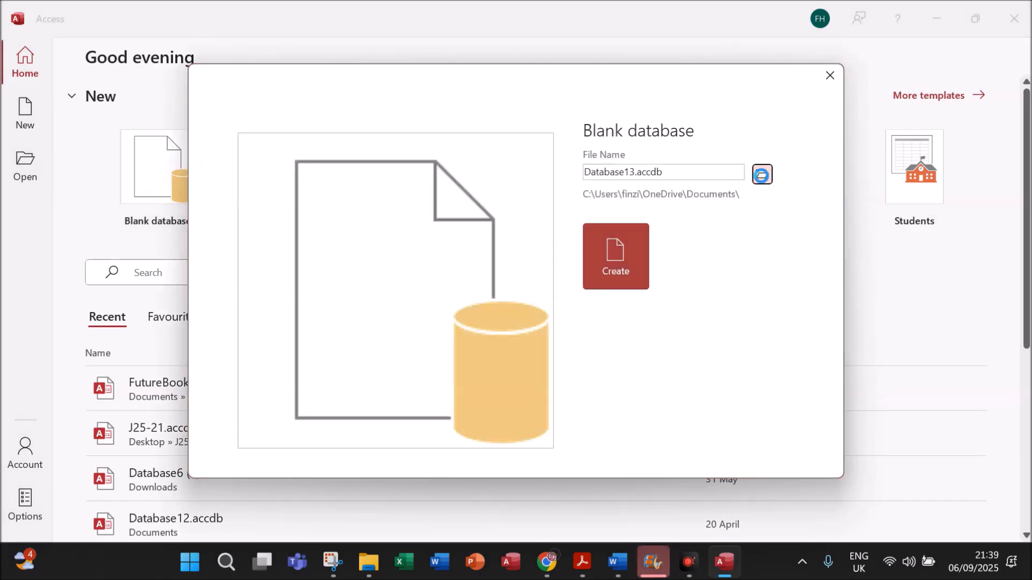
{"action": "scroll", "coordinate": [160, 304], "scroll_direction": "down", "scroll_amount": 3}
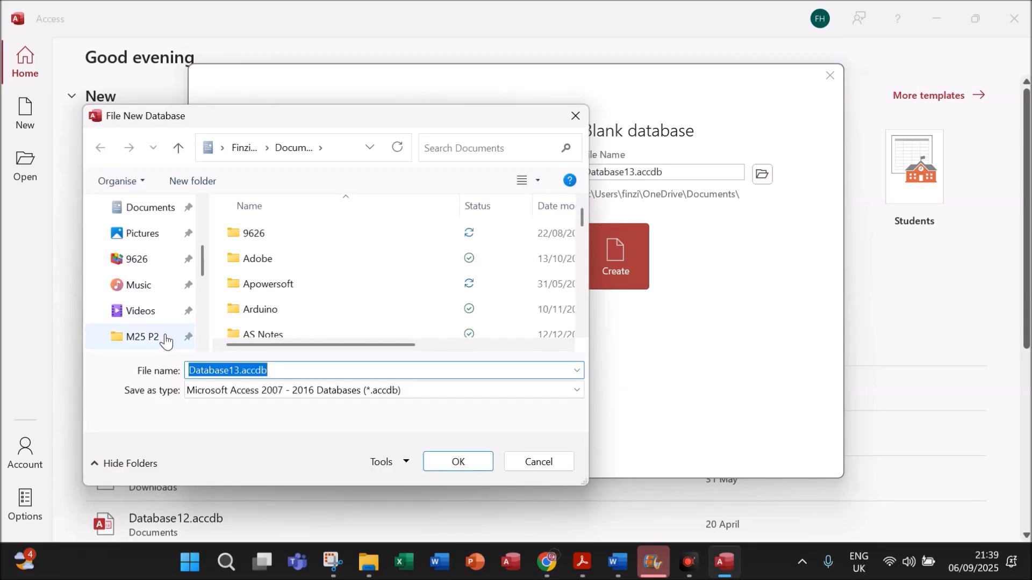
{"action": "left_click", "coordinate": [166, 340]}
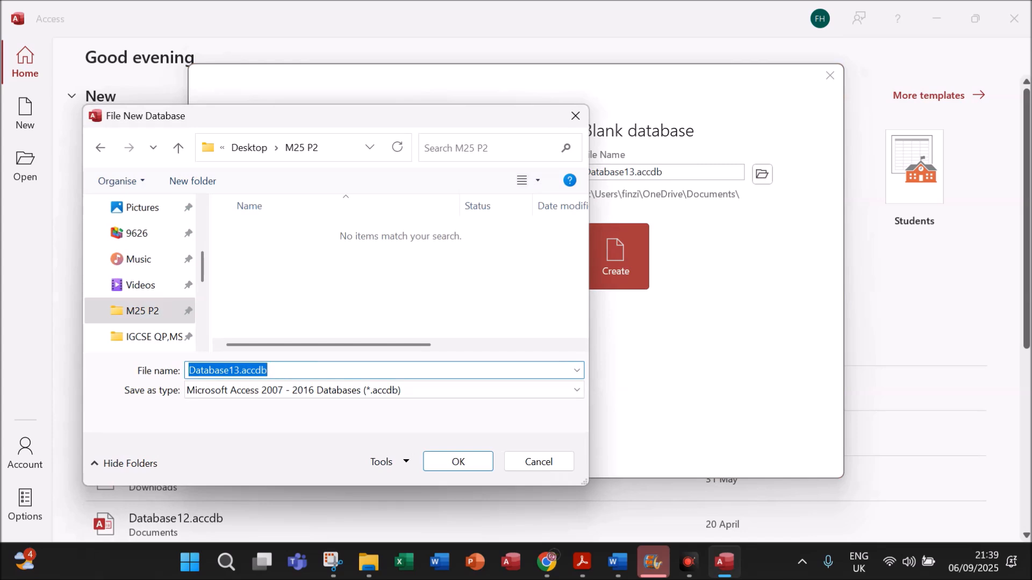
{"action": "type", "text": "M25"}
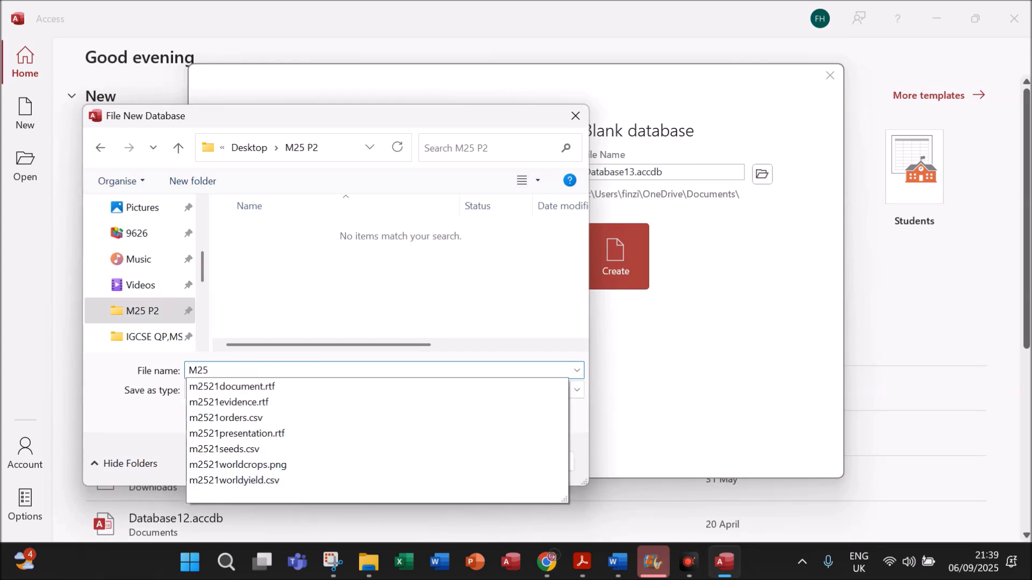
{"action": "left_click", "coordinate": [490, 345]}
{"action": "left_click", "coordinate": [459, 461]}
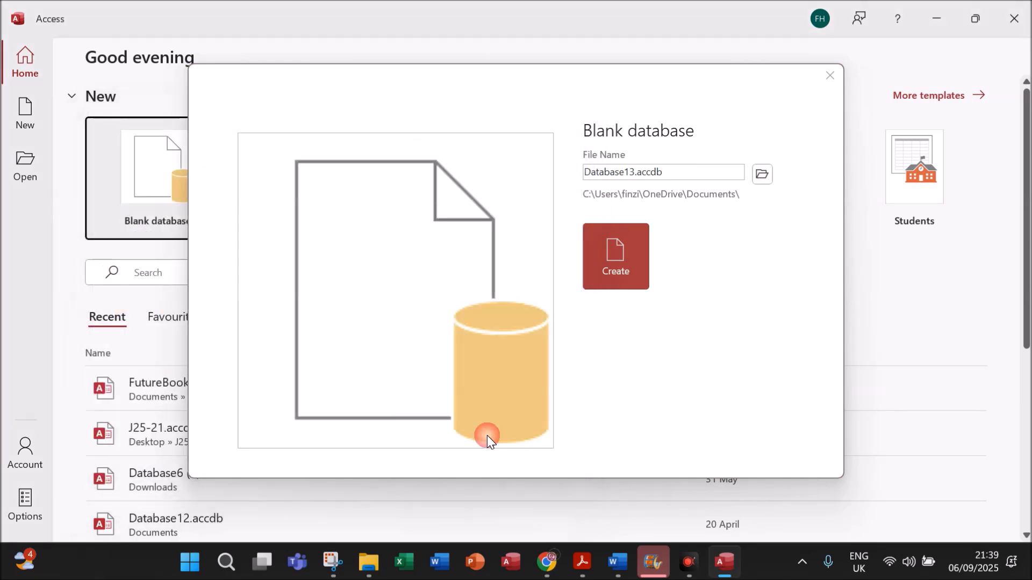
{"action": "left_click", "coordinate": [613, 275]}
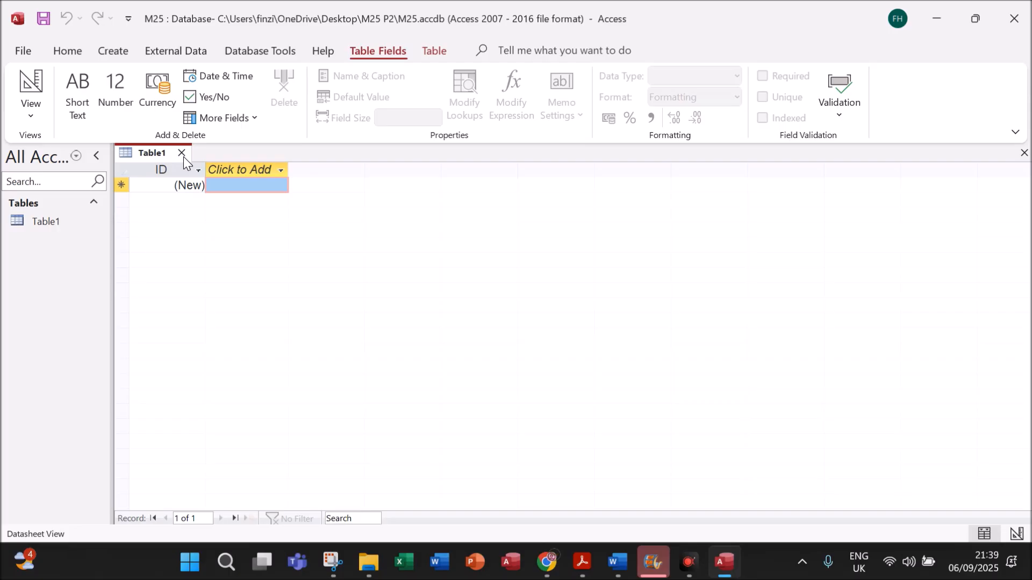
{"action": "left_click", "coordinate": [181, 153]}
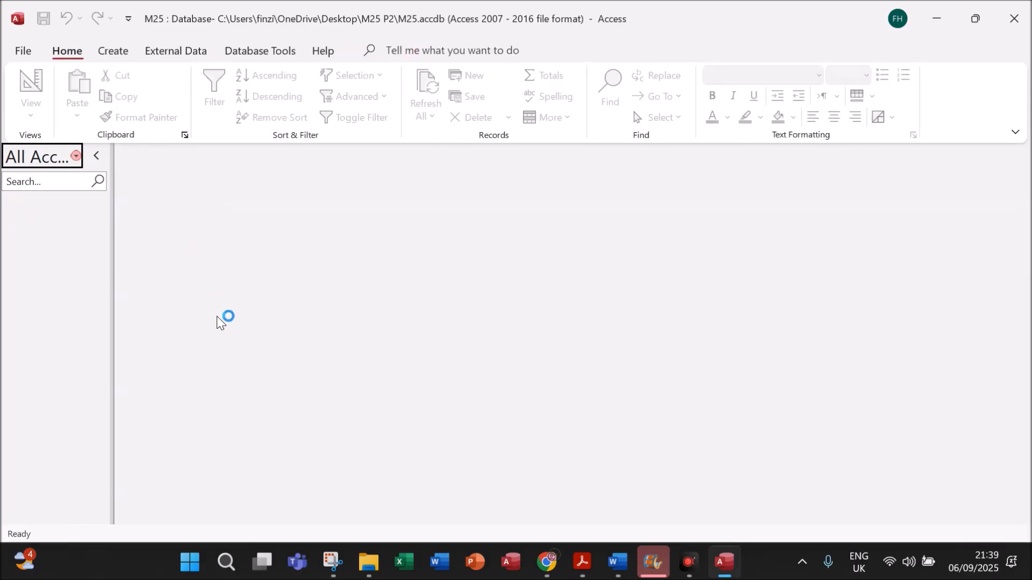
Start a text file import into the database using m2521seeds.csv from the M25 P2 folder as the source
{"action": "left_click", "coordinate": [159, 54]}
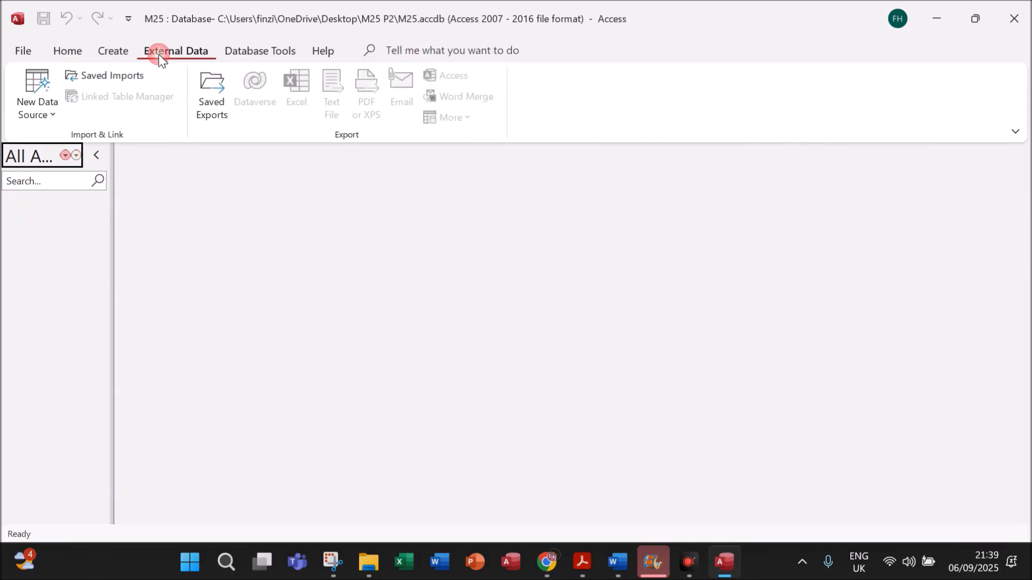
{"action": "left_click", "coordinate": [54, 123]}
{"action": "mouse_move", "coordinate": [78, 156]}
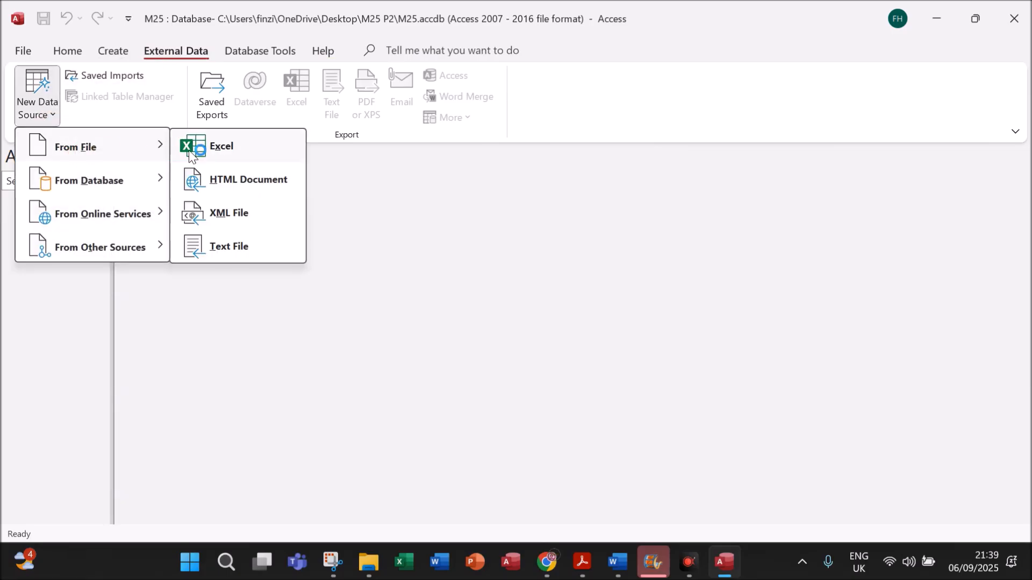
{"action": "left_click", "coordinate": [247, 252]}
{"action": "left_click", "coordinate": [744, 163]}
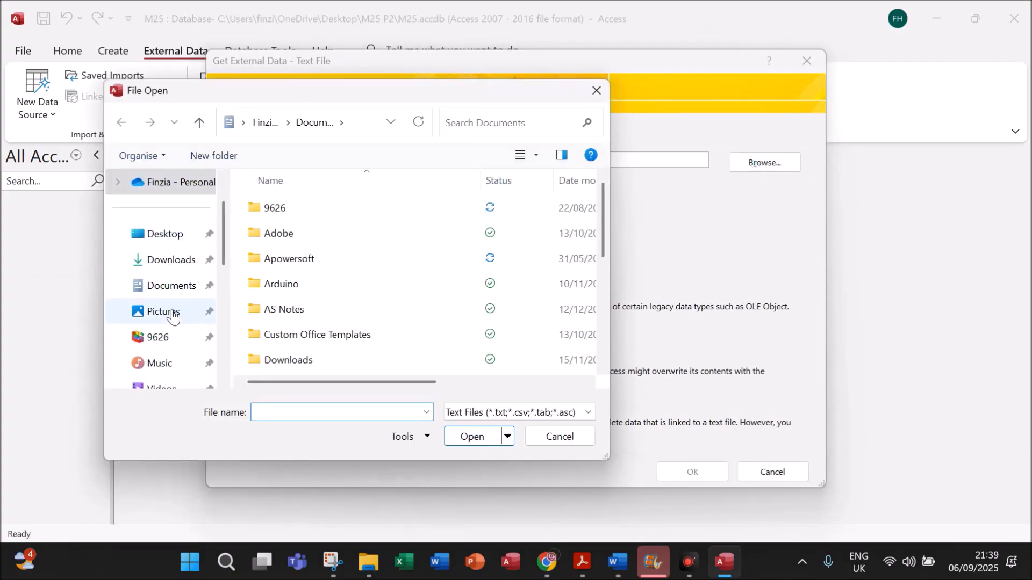
{"action": "scroll", "coordinate": [172, 328], "scroll_direction": "down", "scroll_amount": 1}
{"action": "left_click", "coordinate": [174, 344]}
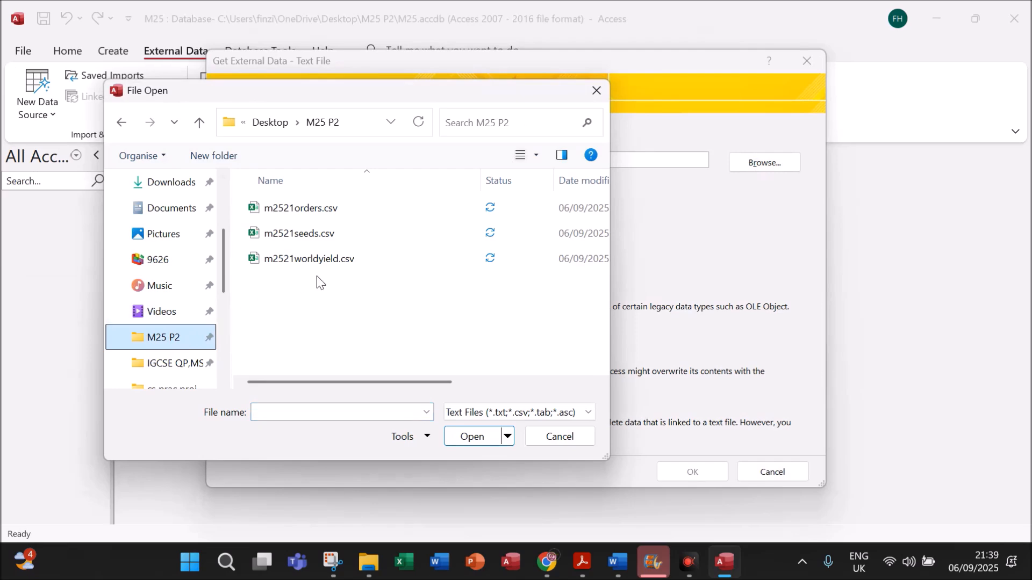
{"action": "double_click", "coordinate": [302, 234]}
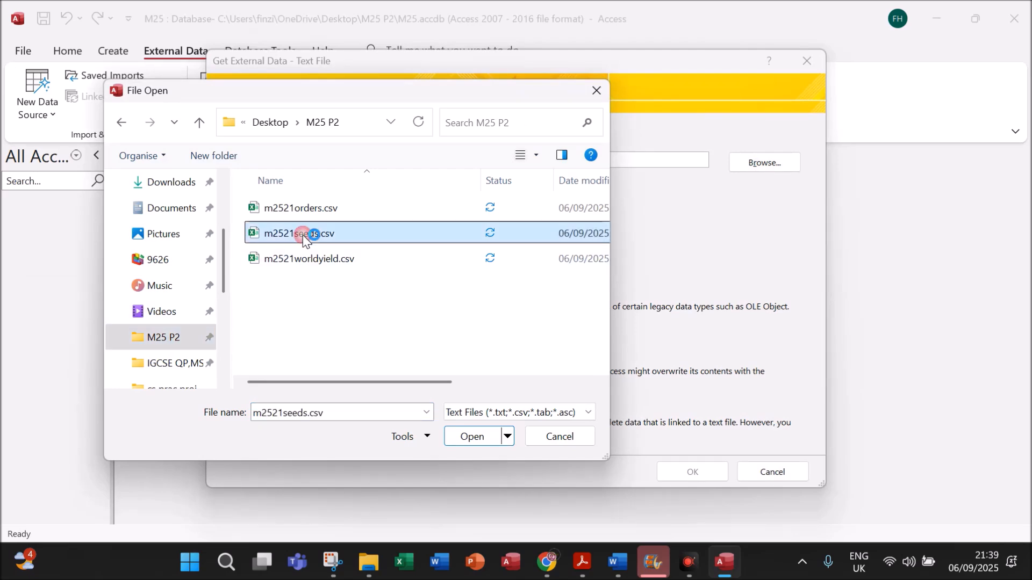
{"action": "left_click", "coordinate": [669, 473]}
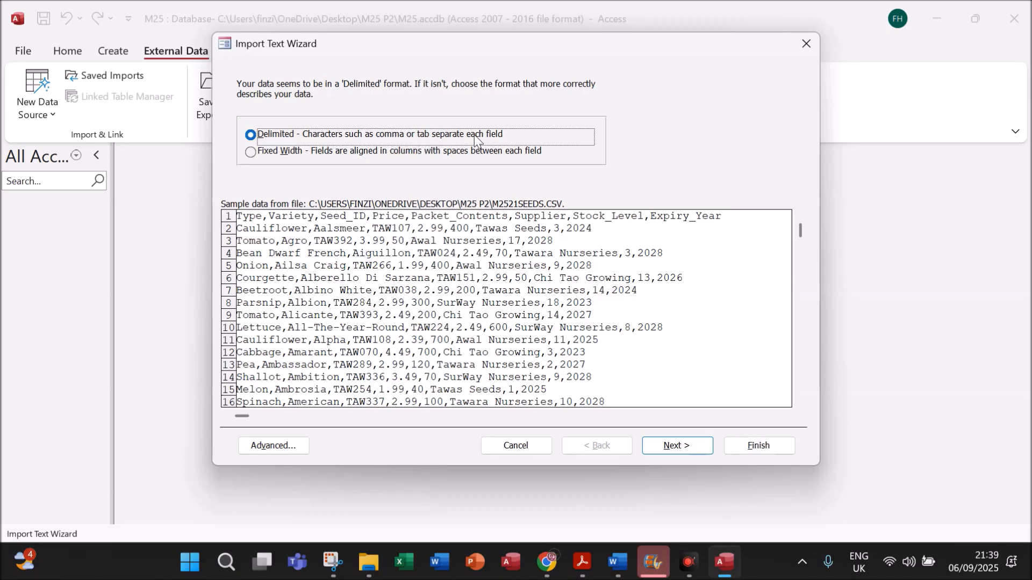
Import the data as comma-delimited with field names in the first row, and choose Seed_ID as the primary key
{"action": "left_click", "coordinate": [668, 453]}
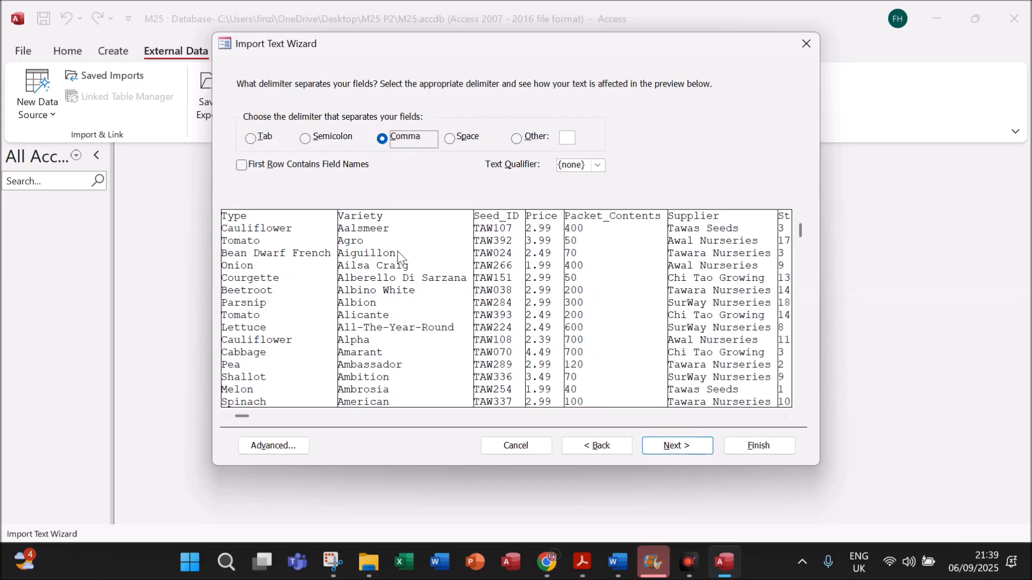
{"action": "left_click", "coordinate": [253, 167]}
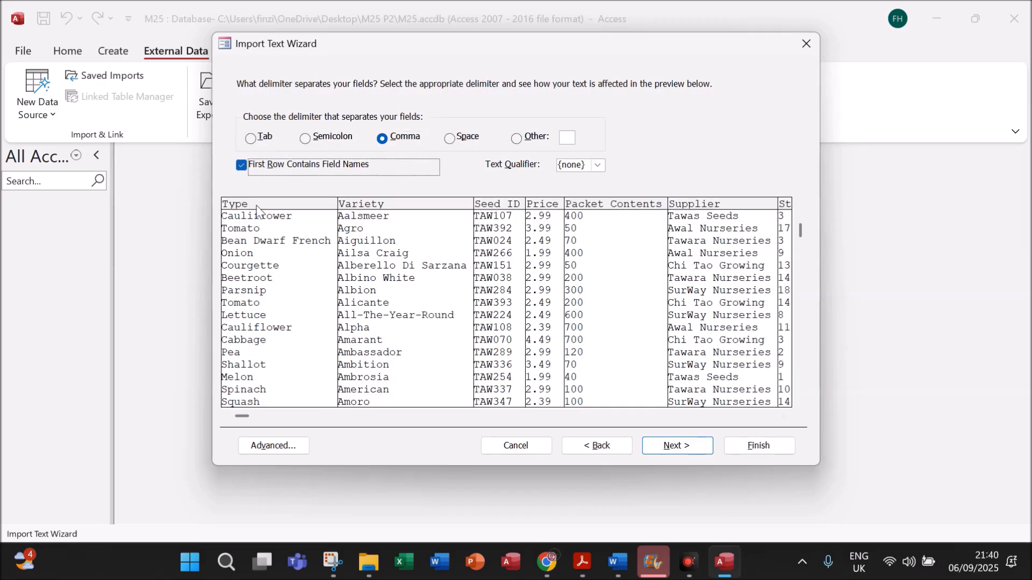
{"action": "left_click", "coordinate": [660, 443]}
{"action": "left_click", "coordinate": [661, 444]}
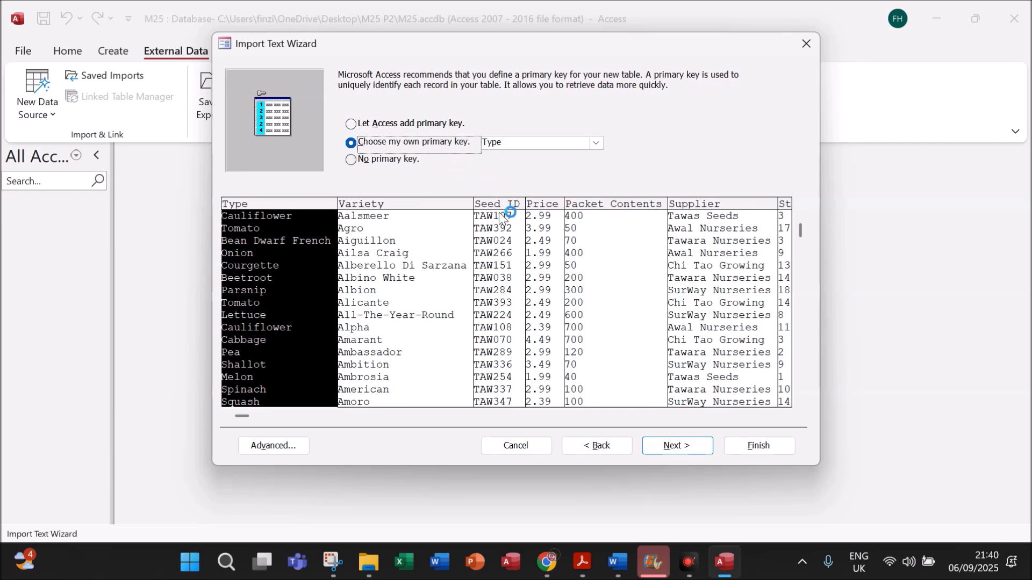
{"action": "left_click", "coordinate": [510, 265]}
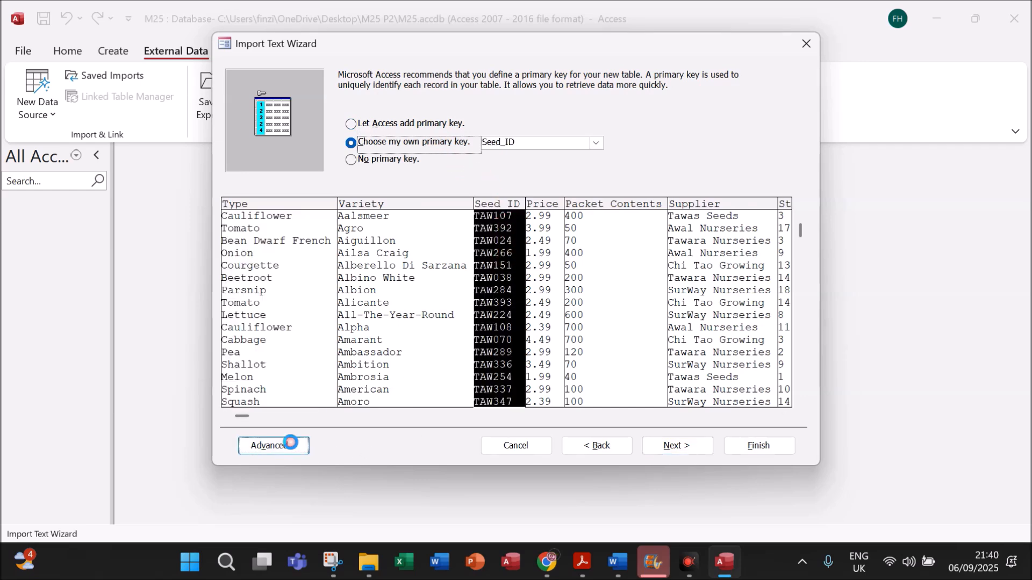
Check the required data types in the question paper PDF and set the Price field to Currency in the Access import specification
{"action": "left_click", "coordinate": [294, 445]}
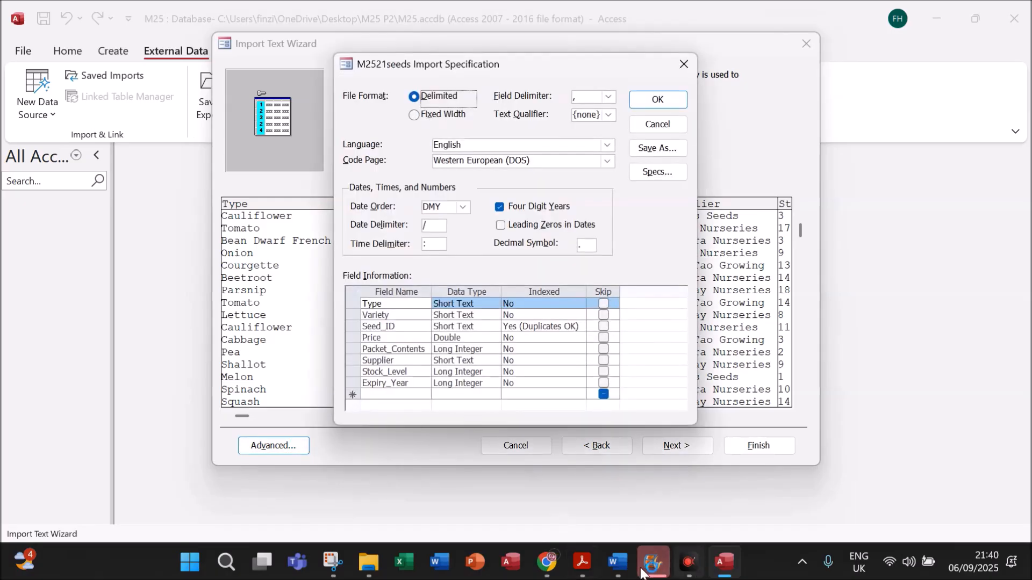
{"action": "left_click", "coordinate": [582, 562]}
{"action": "scroll", "coordinate": [518, 398], "scroll_direction": "down", "scroll_amount": 4}
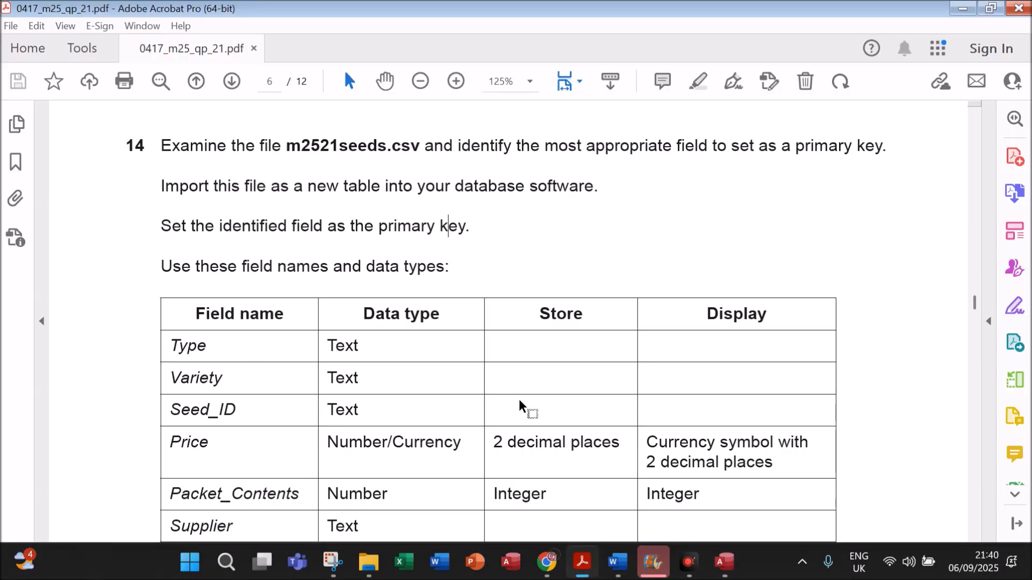
{"action": "scroll", "coordinate": [519, 402], "scroll_direction": "down", "scroll_amount": 1}
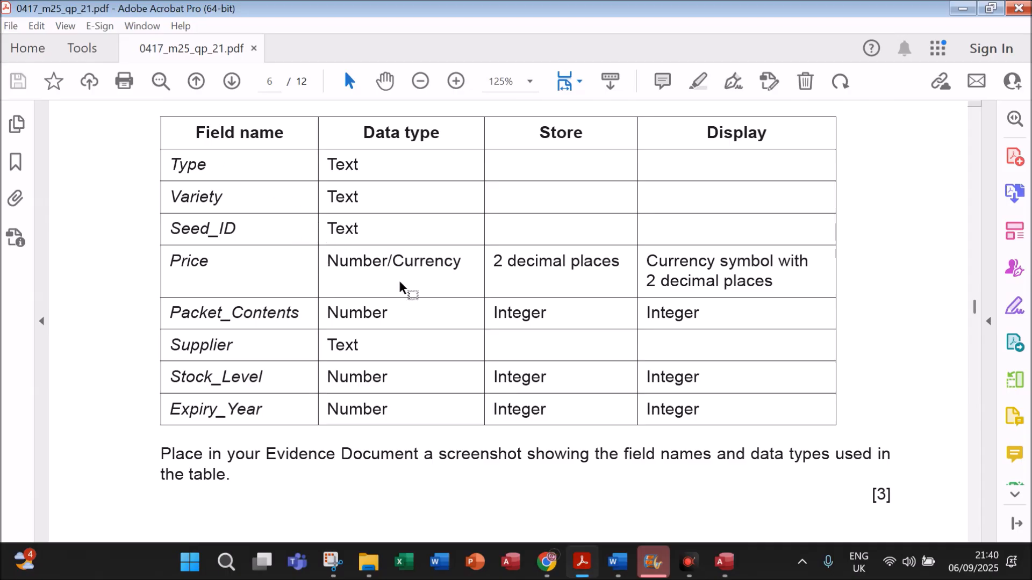
{"action": "left_click", "coordinate": [724, 561]}
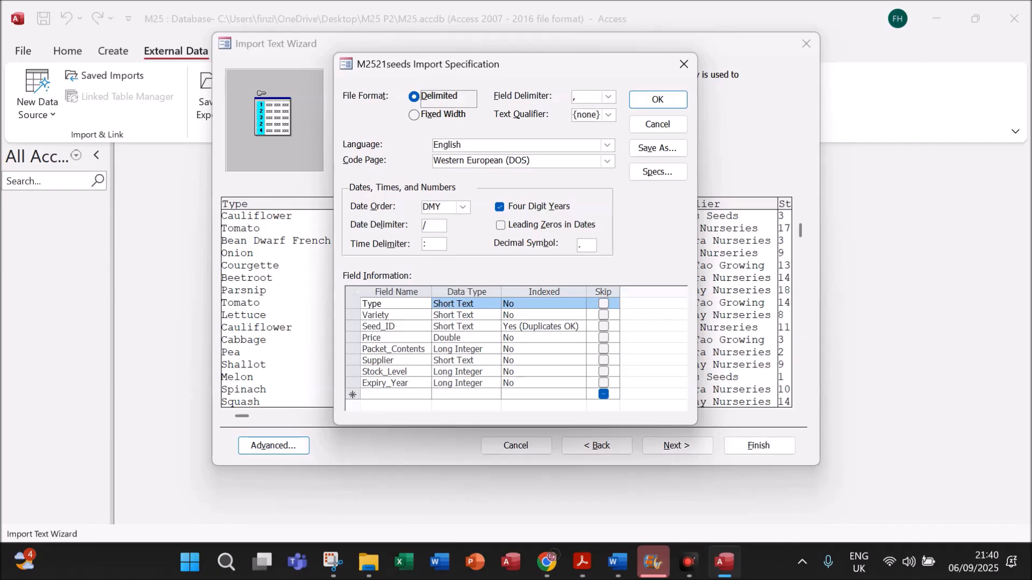
{"action": "left_click", "coordinate": [462, 338]}
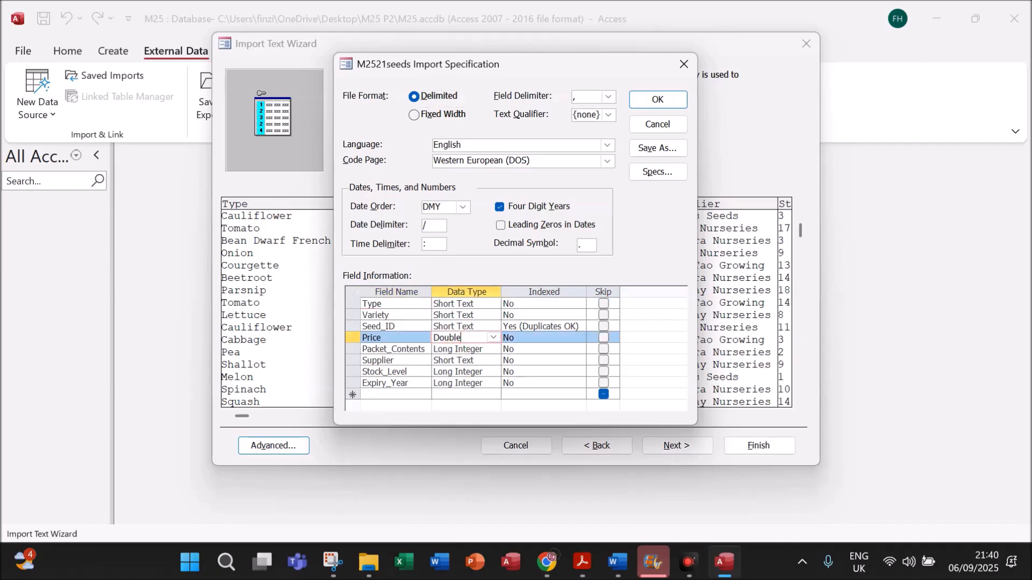
{"action": "left_click", "coordinate": [493, 338]}
{"action": "left_click", "coordinate": [464, 391]}
Compare the data types of the remaining fields with the question paper's table and accept the import specification
{"action": "left_click", "coordinate": [581, 562]}
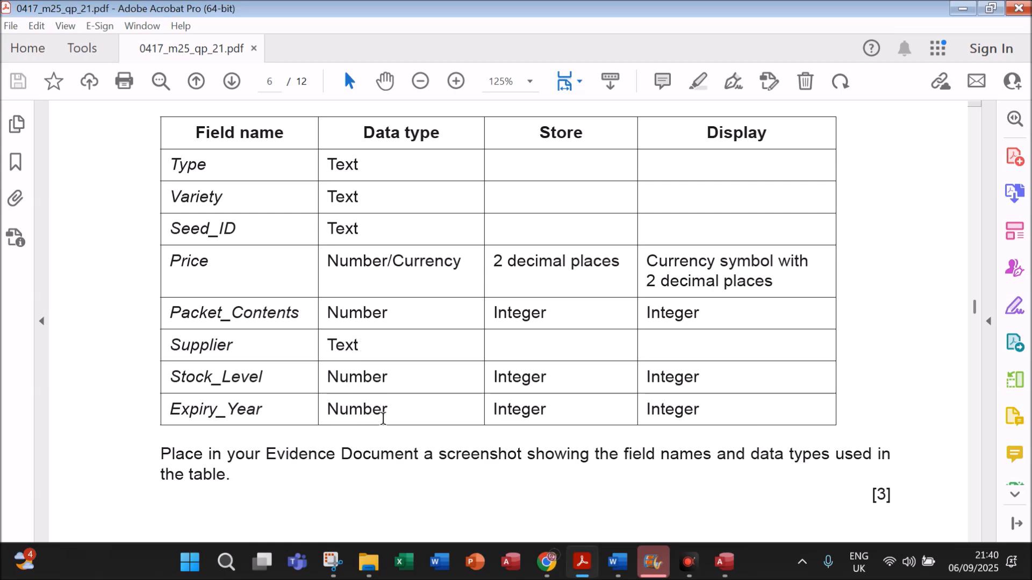
{"action": "left_click", "coordinate": [724, 561]}
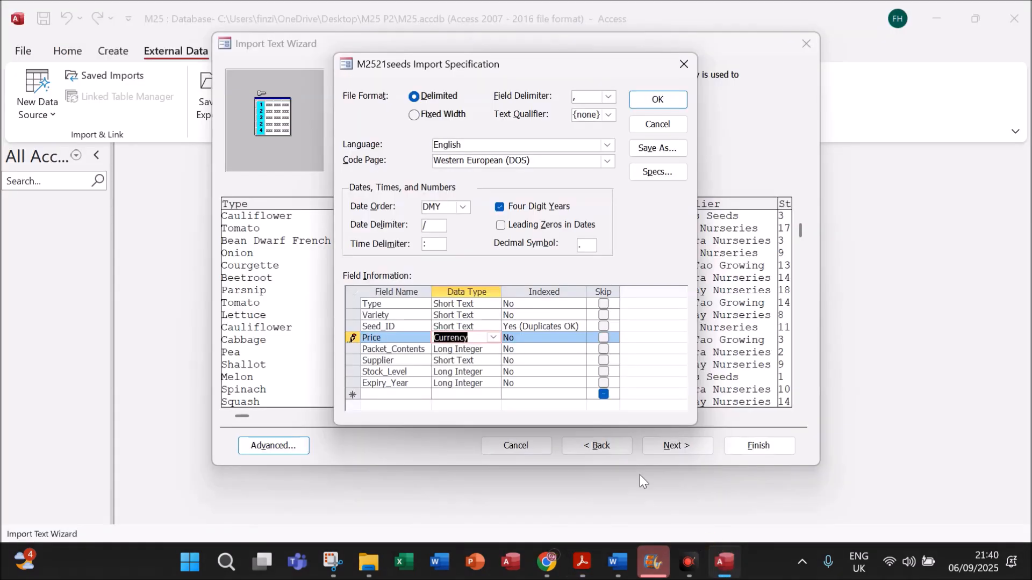
{"action": "left_click", "coordinate": [467, 349]}
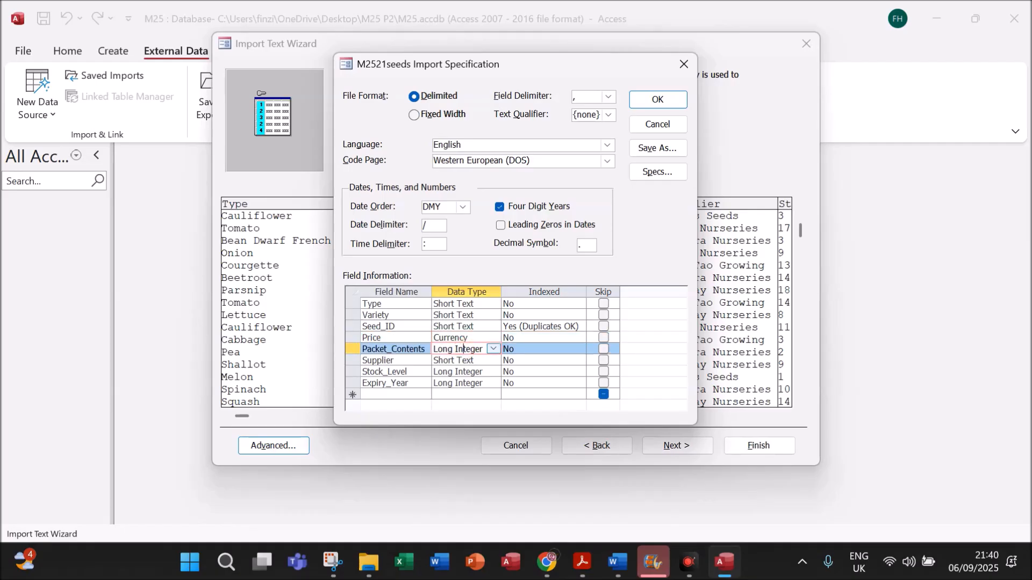
{"action": "left_click", "coordinate": [465, 361]}
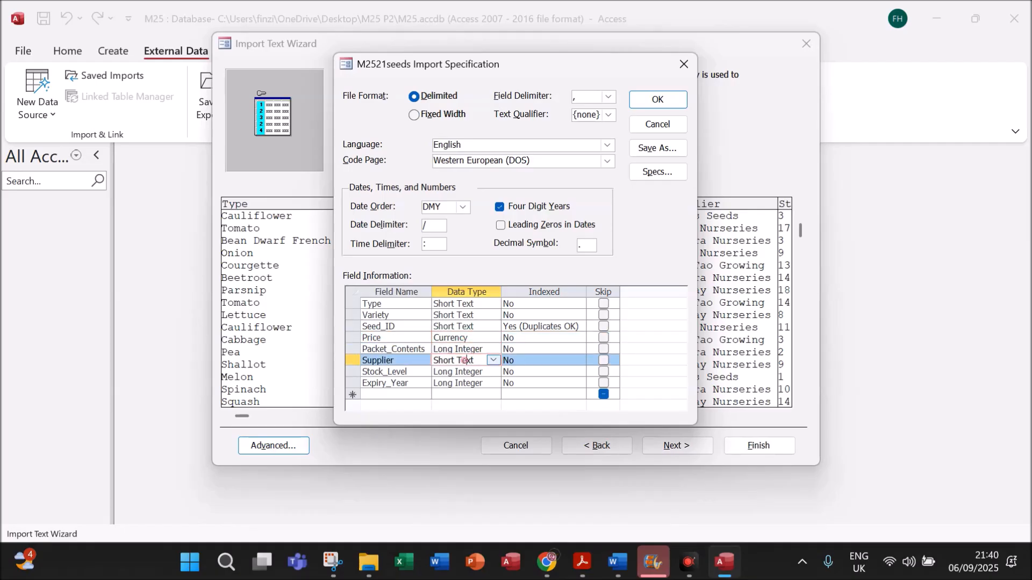
{"action": "left_click", "coordinate": [467, 372]}
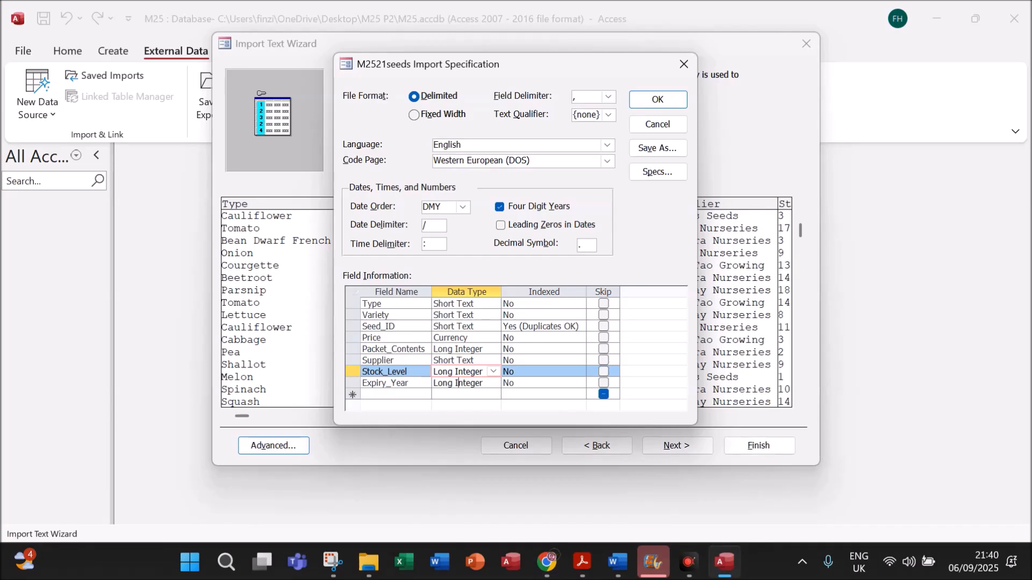
{"action": "left_click", "coordinate": [465, 383]}
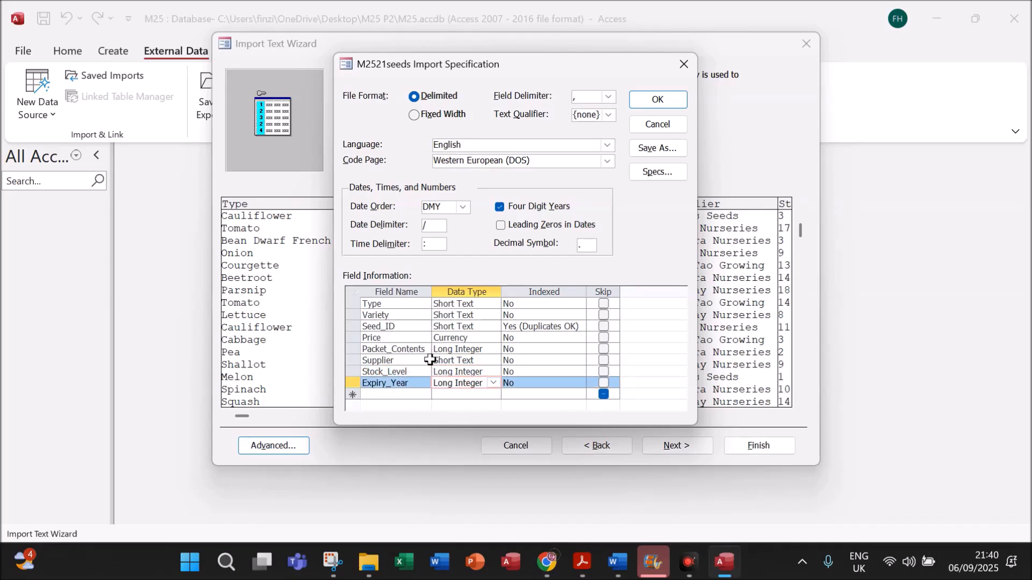
{"action": "left_click", "coordinate": [456, 338]}
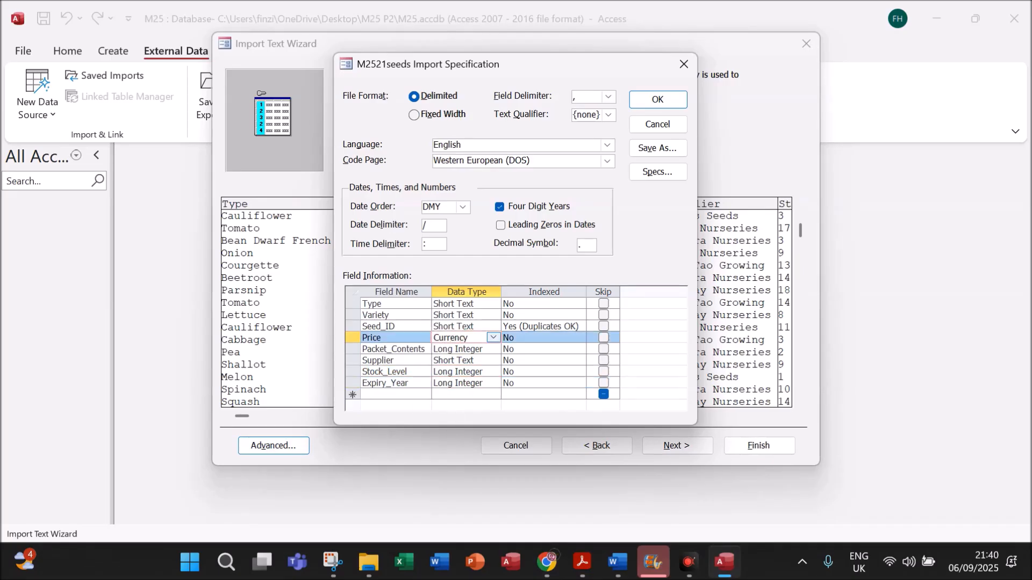
{"action": "left_click", "coordinate": [653, 100]}
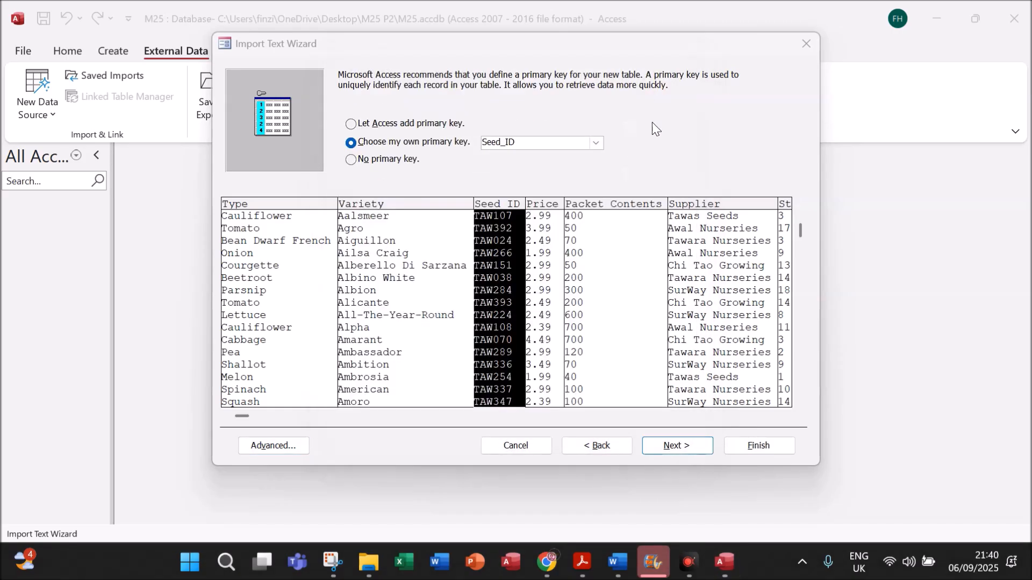
Finish importing the data into the M2521seeds table without saving the import steps
{"action": "left_click", "coordinate": [690, 446]}
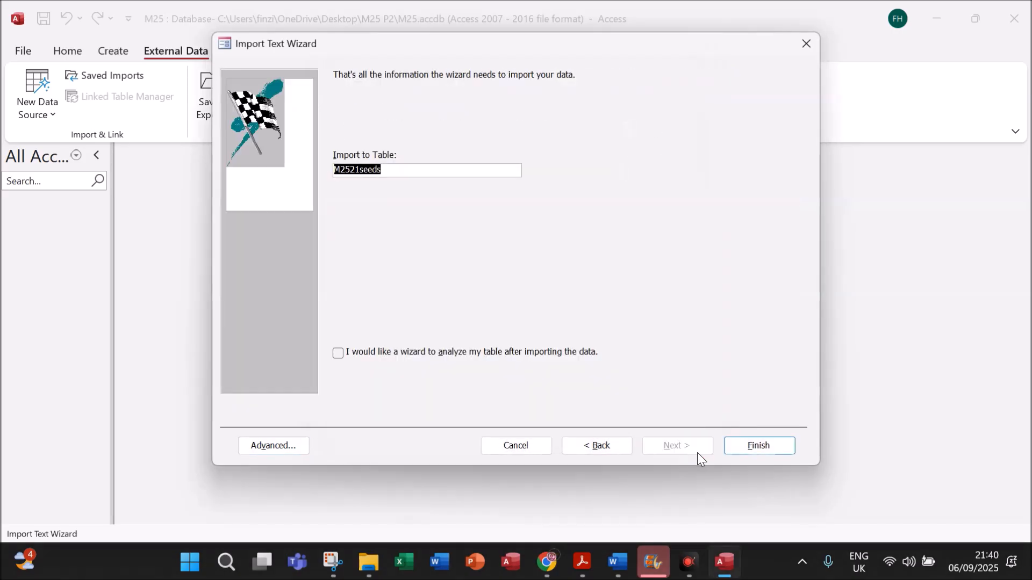
{"action": "left_click", "coordinate": [745, 448]}
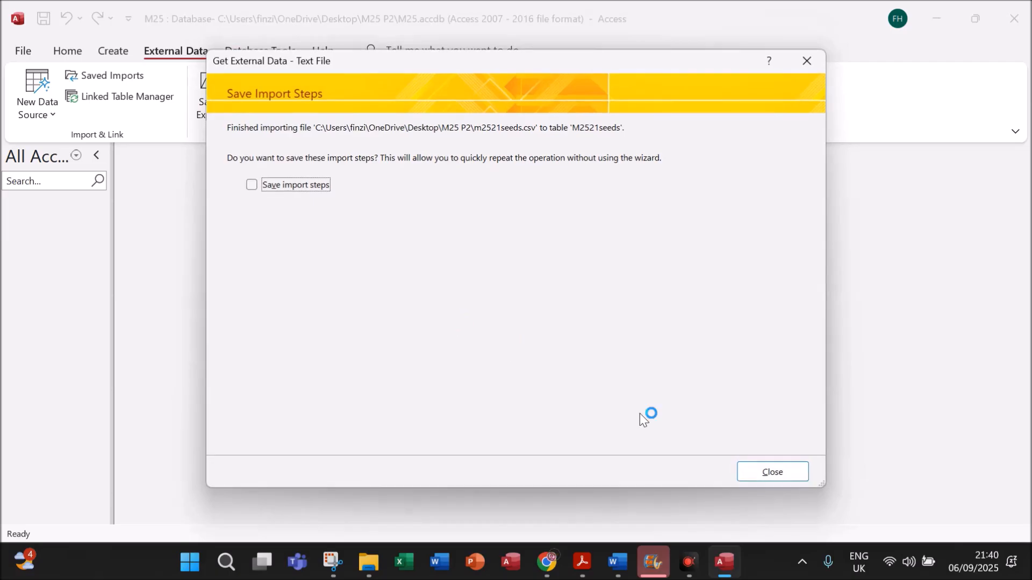
{"action": "left_click", "coordinate": [756, 477]}
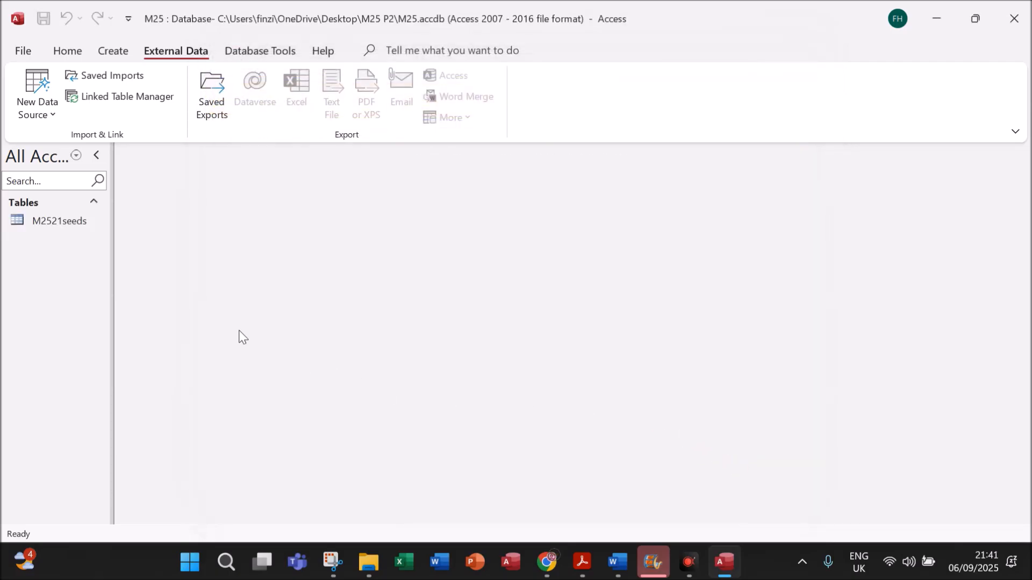
Open the M2521seeds table in Design View
{"action": "left_click", "coordinate": [60, 219]}
{"action": "right_click", "coordinate": [60, 219]}
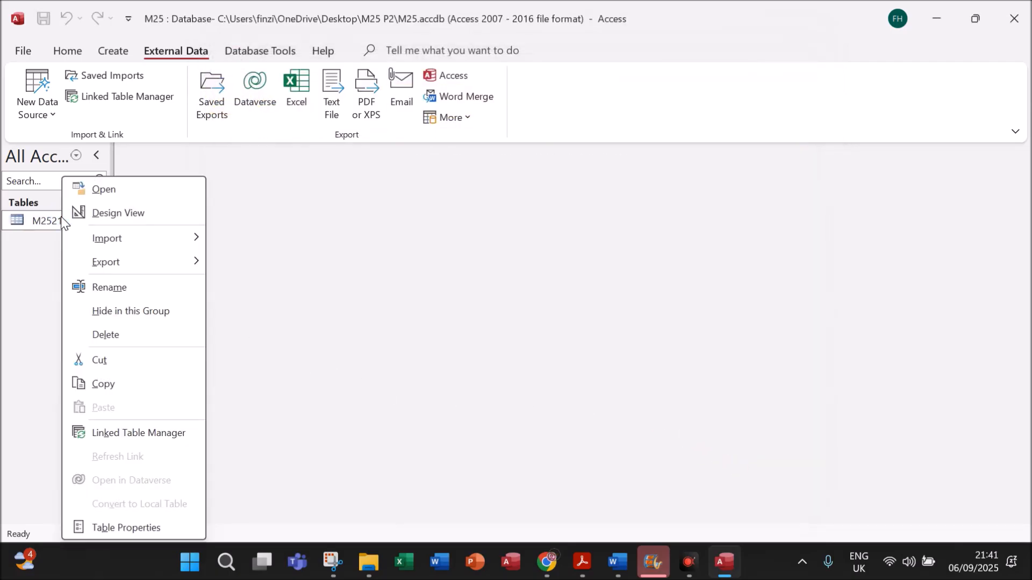
{"action": "left_click", "coordinate": [114, 217]}
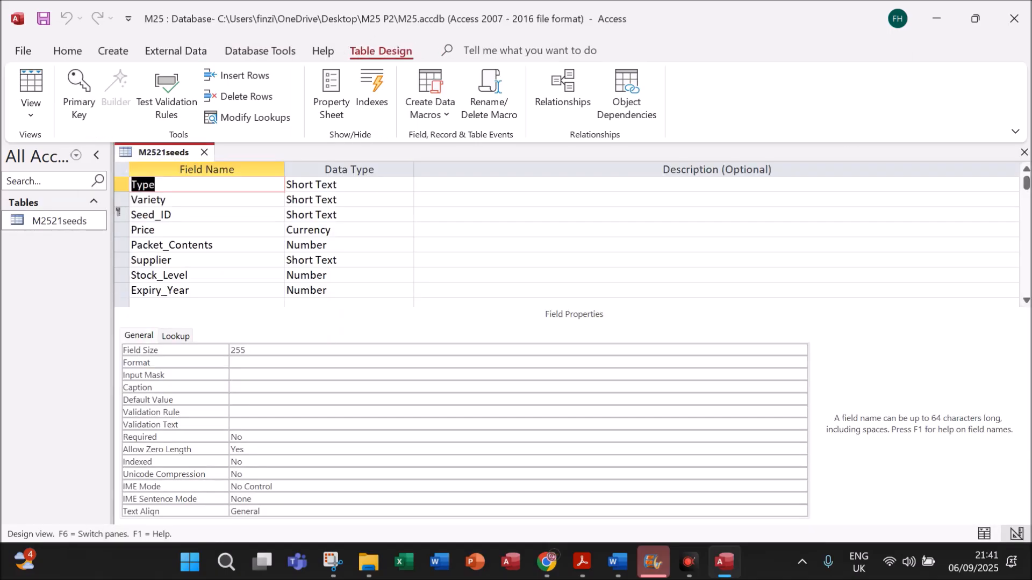
Check the Price format required in the question paper PDF, set the Price field's decimal places to 2 in Access and save the table
{"action": "left_click", "coordinate": [581, 562]}
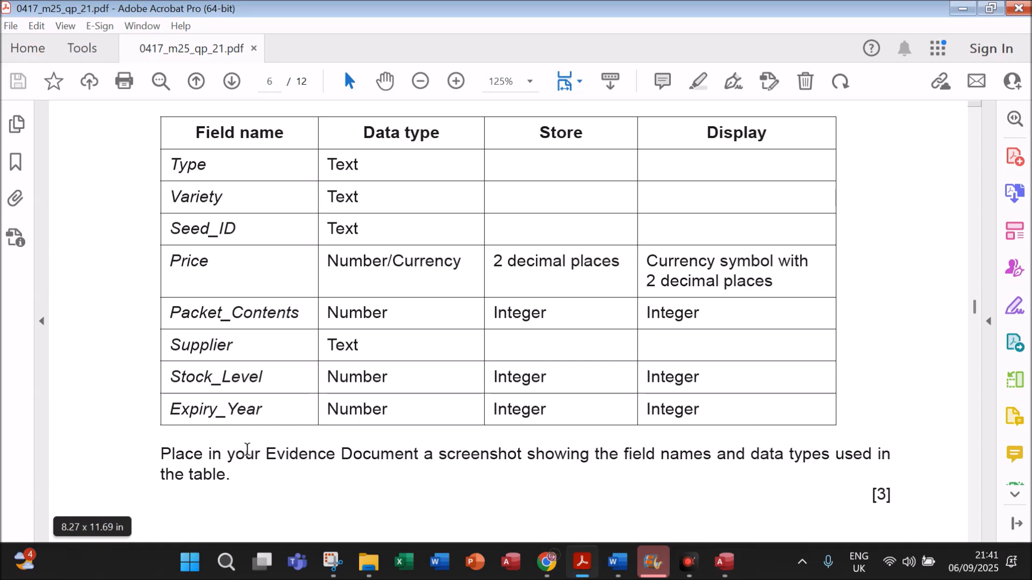
{"action": "scroll", "coordinate": [589, 487], "scroll_direction": "up", "scroll_amount": 1}
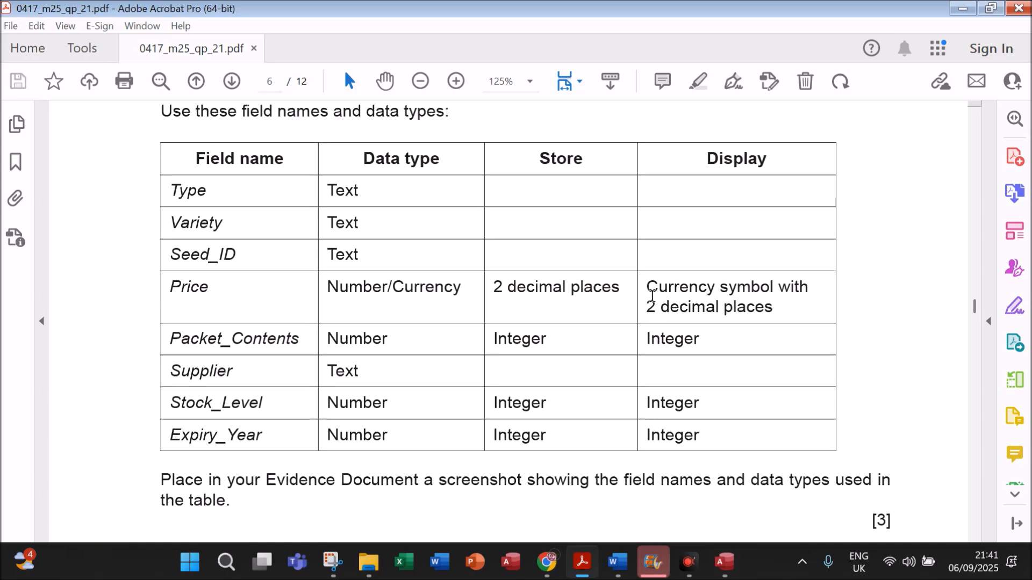
{"action": "left_click_drag", "start_coordinate": [657, 291], "coordinate": [782, 307]}
{"action": "left_click", "coordinate": [722, 560]}
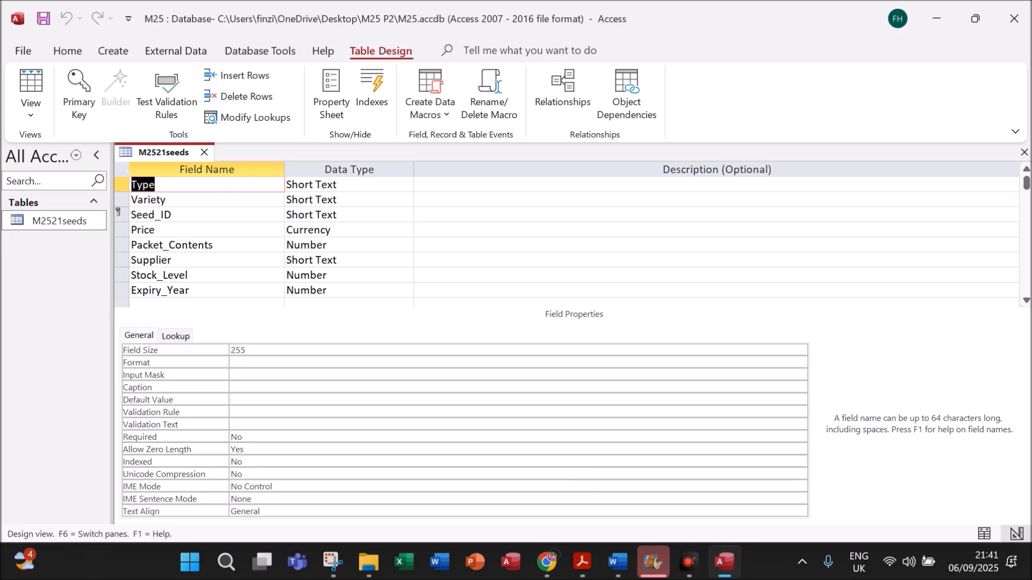
{"action": "left_click", "coordinate": [155, 230]}
{"action": "left_click", "coordinate": [208, 366]}
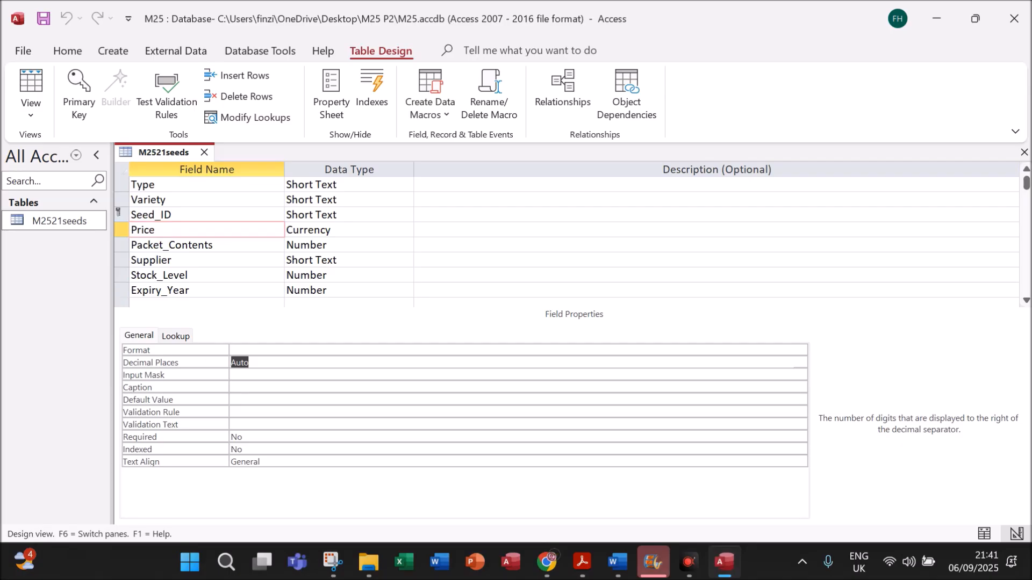
{"action": "type", "text": "2"}
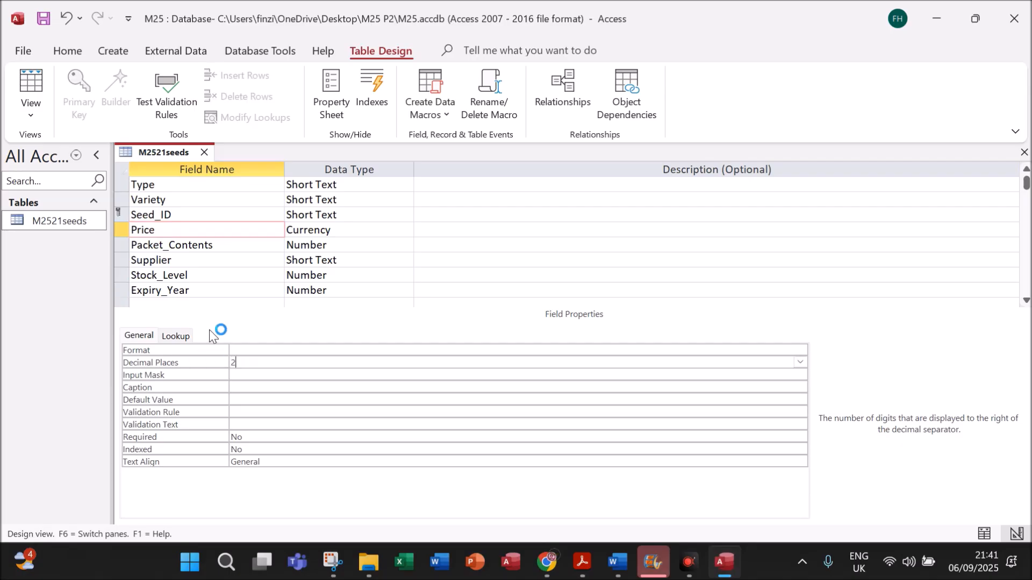
{"action": "right_click", "coordinate": [150, 154]}
{"action": "left_click", "coordinate": [170, 169]}
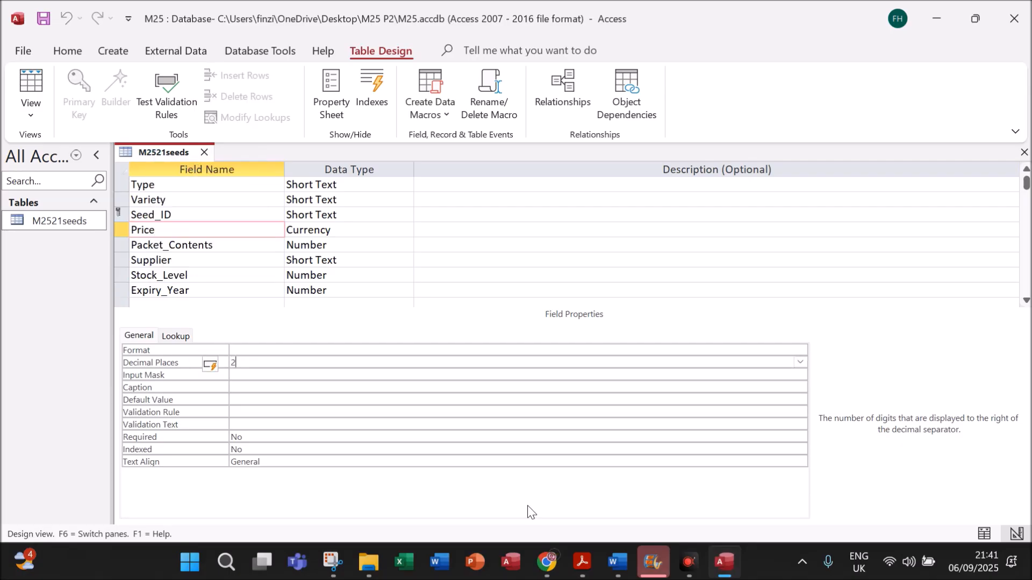
Check the evidence screenshot requirement in the question paper PDF and collapse the Access ribbon to make room for the M2521seeds field list
{"action": "left_click", "coordinate": [580, 562]}
{"action": "scroll", "coordinate": [403, 436], "scroll_direction": "down", "scroll_amount": 3}
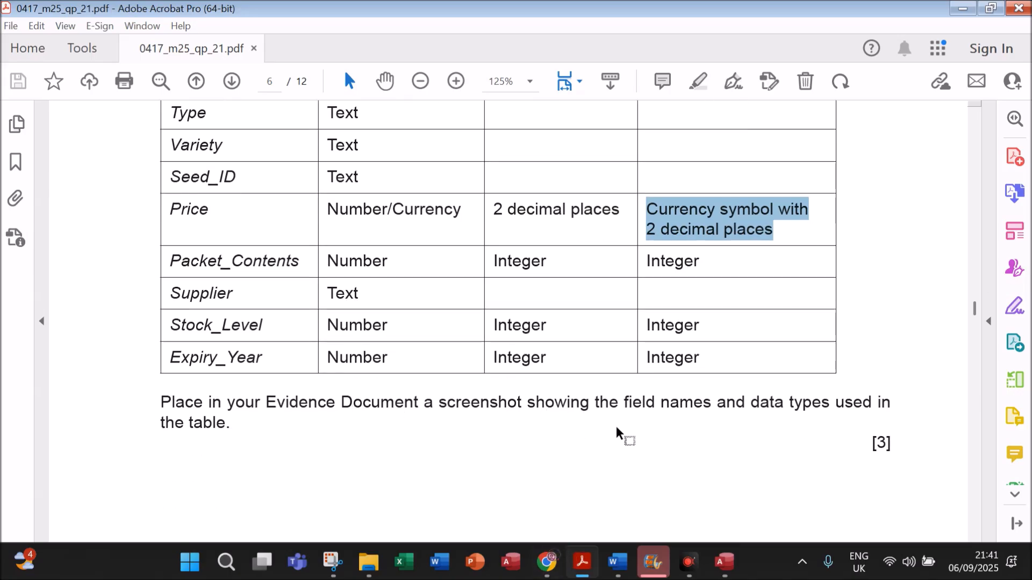
{"action": "scroll", "coordinate": [618, 428], "scroll_direction": "up", "scroll_amount": 1}
{"action": "scroll", "coordinate": [468, 443], "scroll_direction": "up", "scroll_amount": 2}
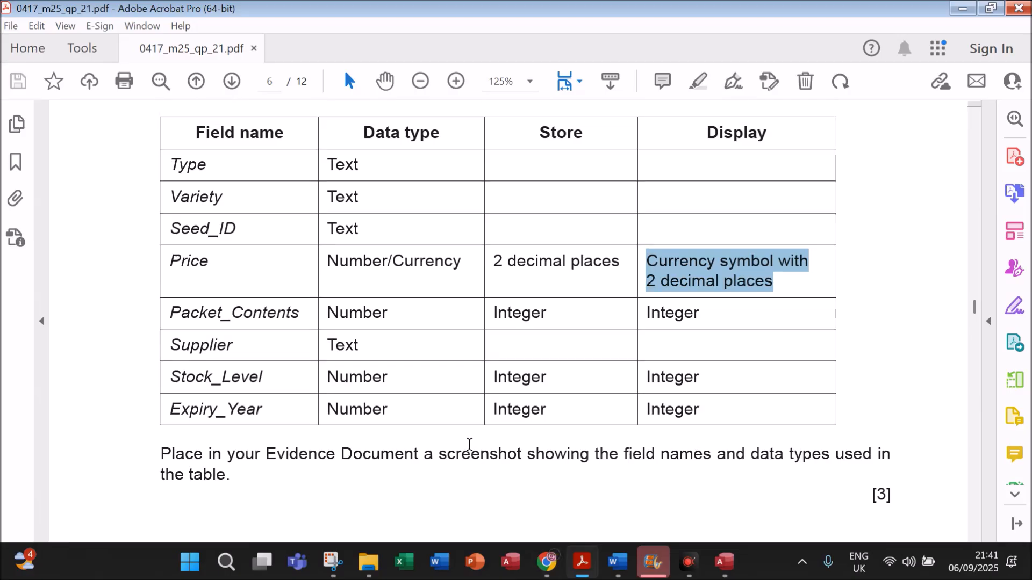
{"action": "left_click", "coordinate": [730, 553]}
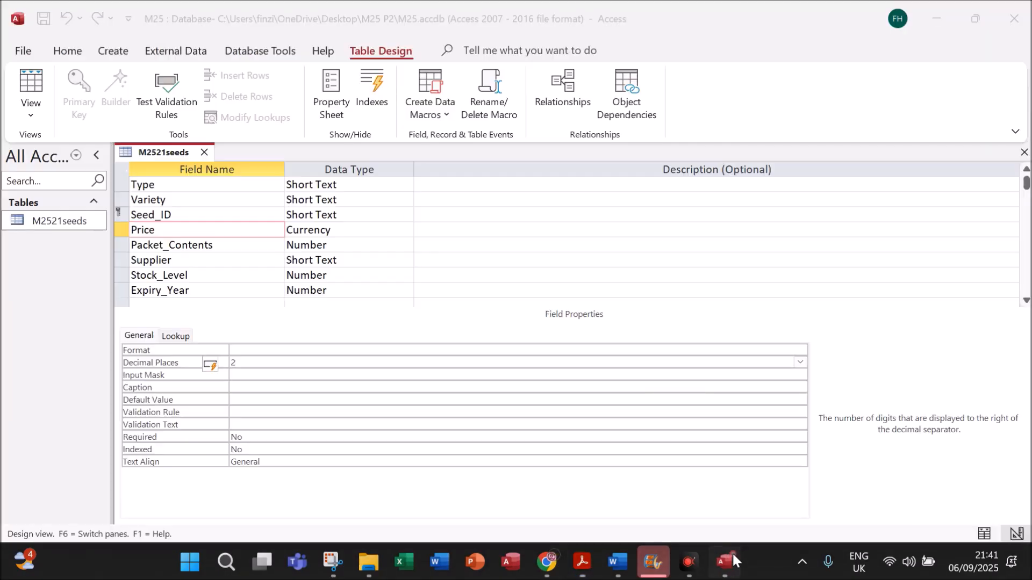
{"action": "right_click", "coordinate": [757, 127]}
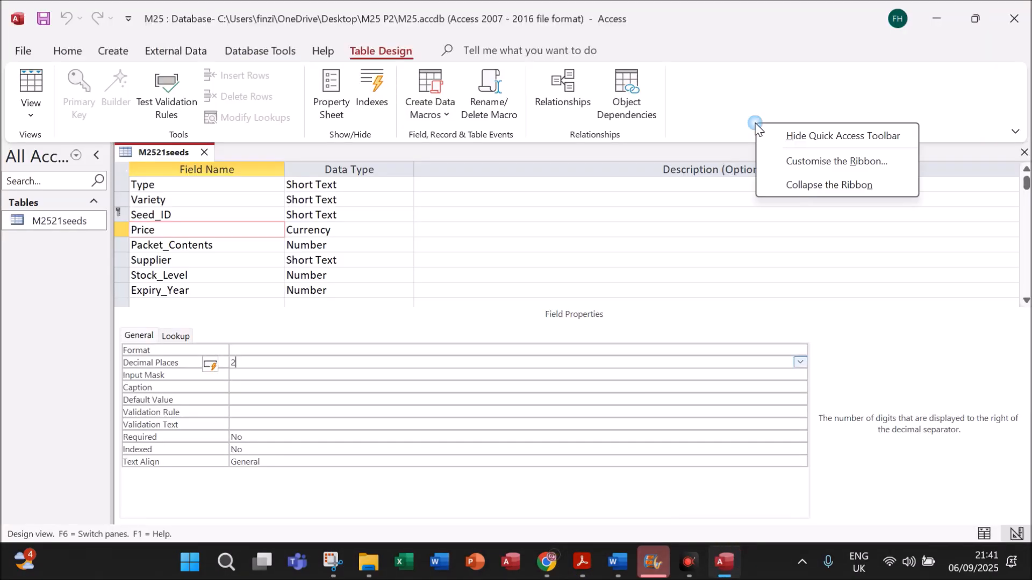
{"action": "left_click", "coordinate": [788, 184]}
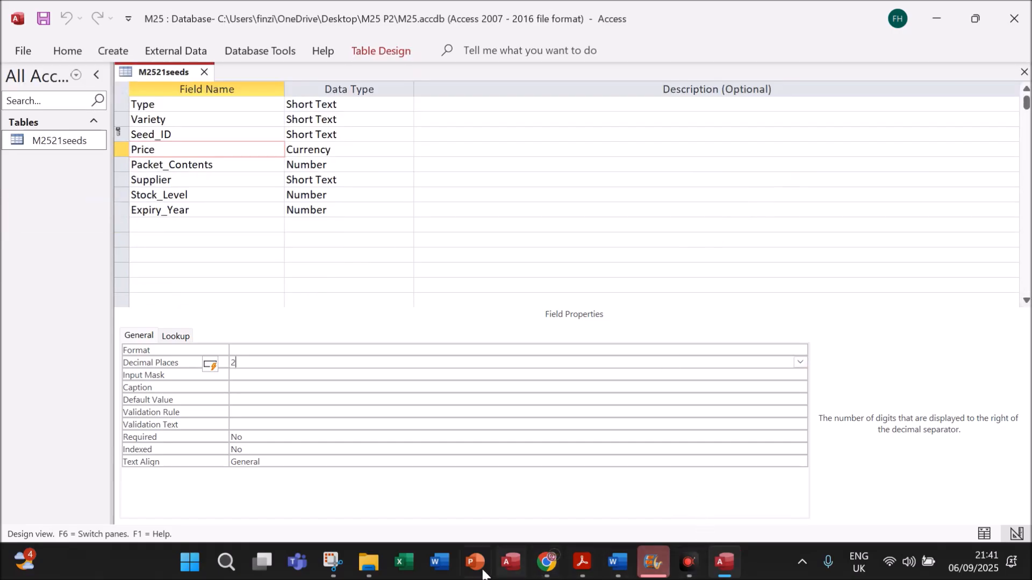
Capture the M2521seeds field names and data types with Snipping Tool
{"action": "left_click", "coordinate": [333, 562]}
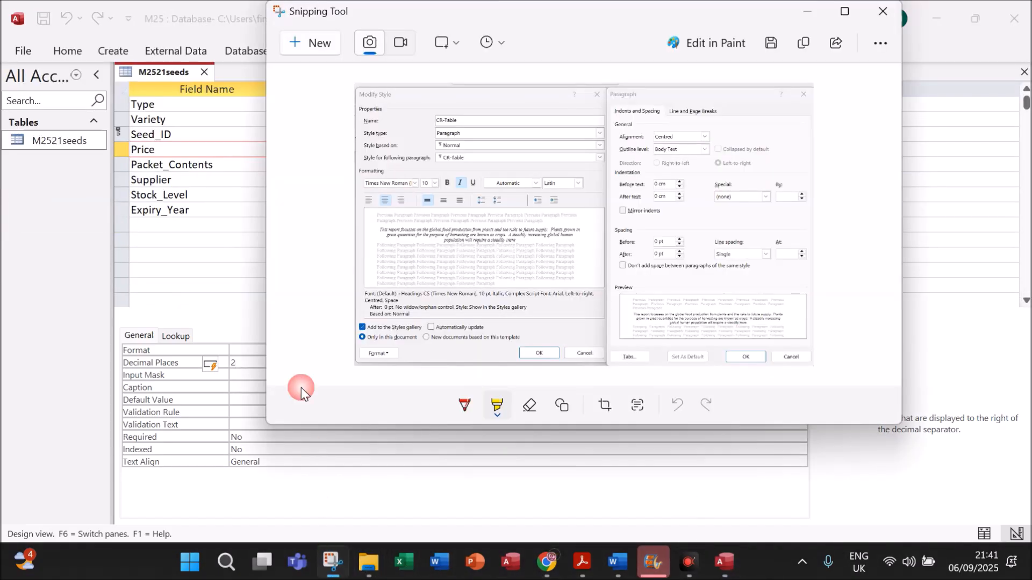
{"action": "left_click", "coordinate": [312, 45]}
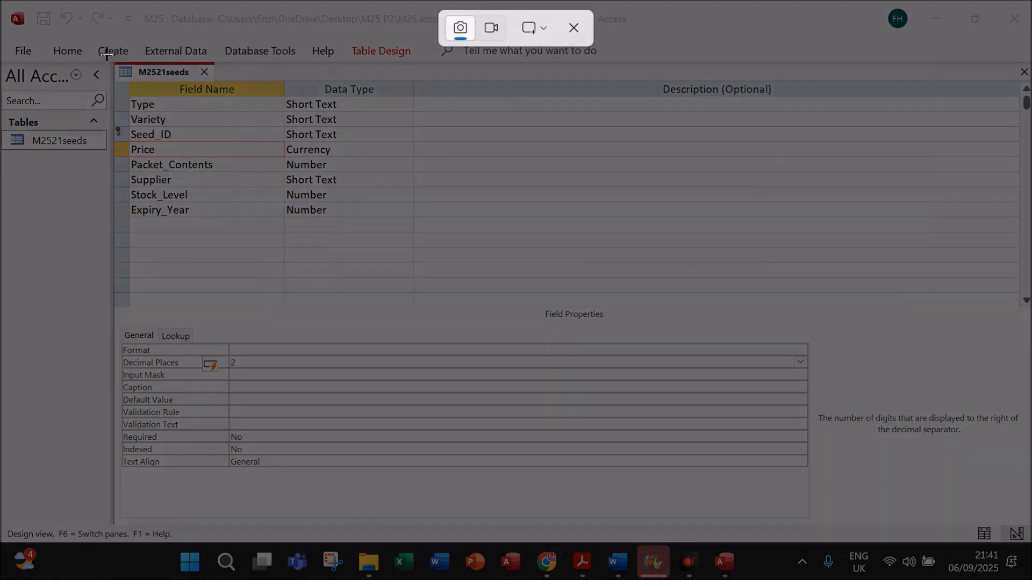
{"action": "left_click_drag", "start_coordinate": [106, 53], "coordinate": [412, 245]}
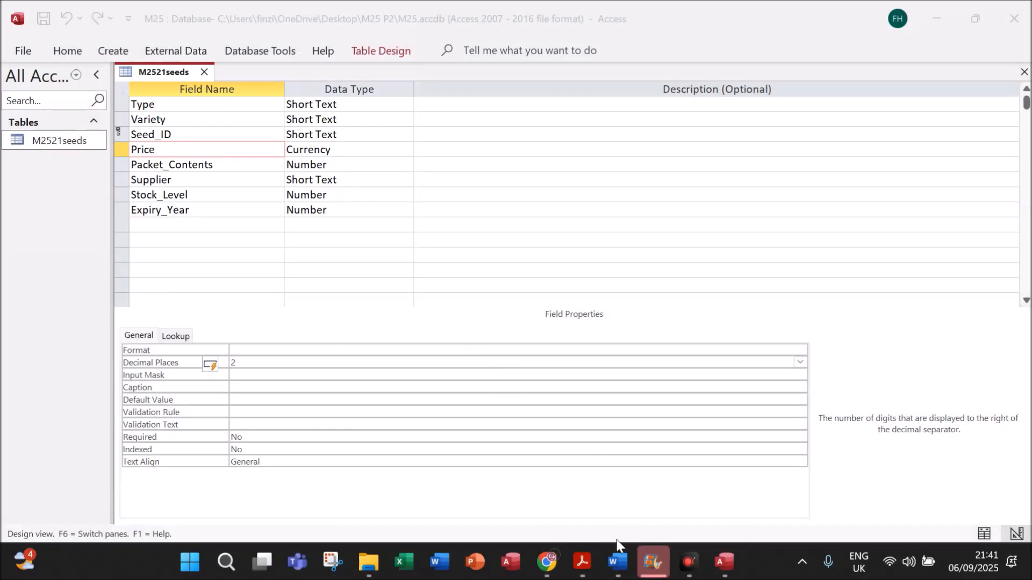
Paste the captured table design below the "Step 14 evidence:" heading in EVIDENCE1234.docx in Word
{"action": "left_click", "coordinate": [617, 560]}
{"action": "scroll", "coordinate": [568, 491], "scroll_direction": "down", "scroll_amount": 5}
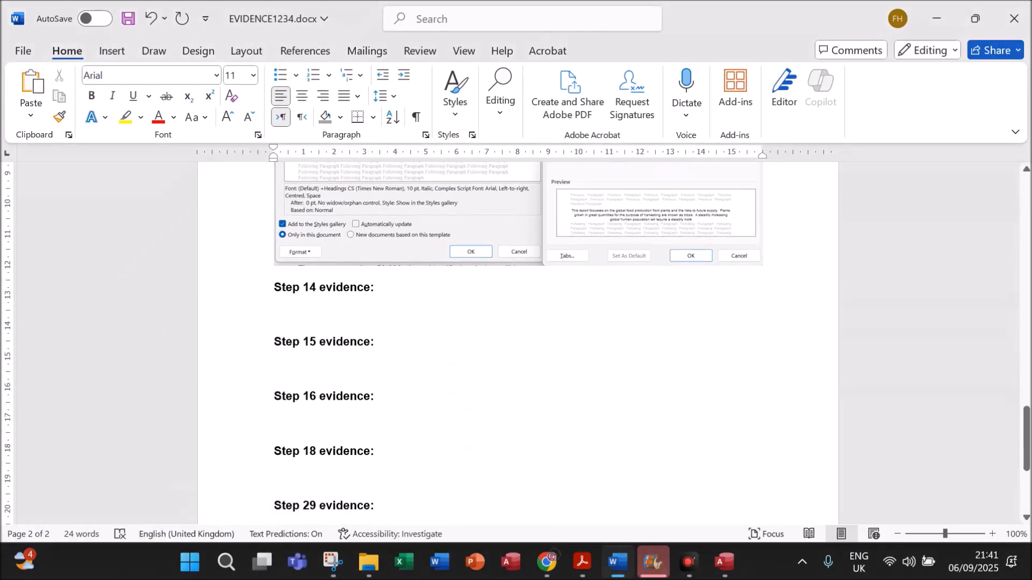
{"action": "scroll", "coordinate": [519, 337], "scroll_direction": "down", "scroll_amount": 1}
{"action": "left_click", "coordinate": [345, 269]}
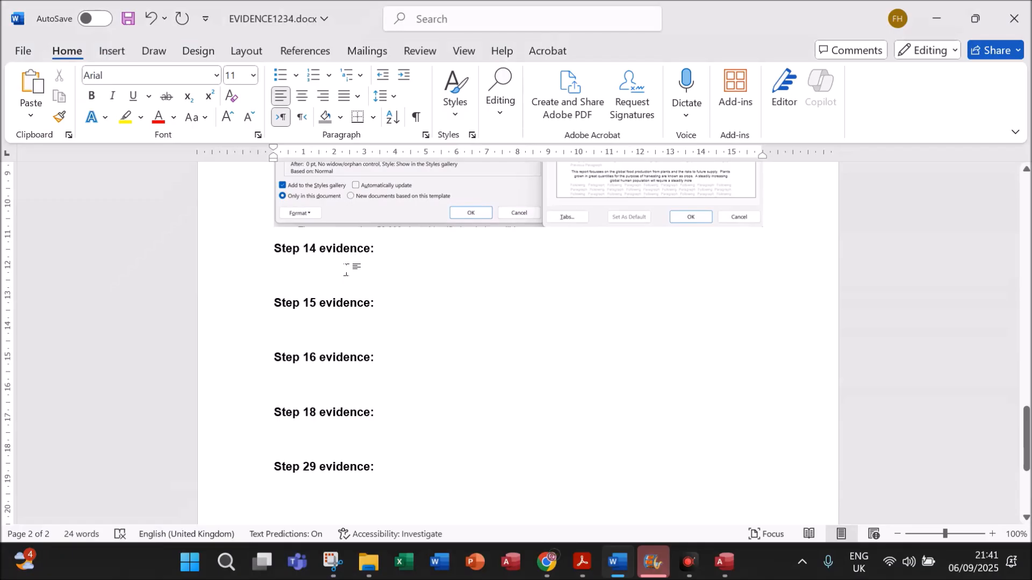
{"action": "key", "text": "ctrl+v"}
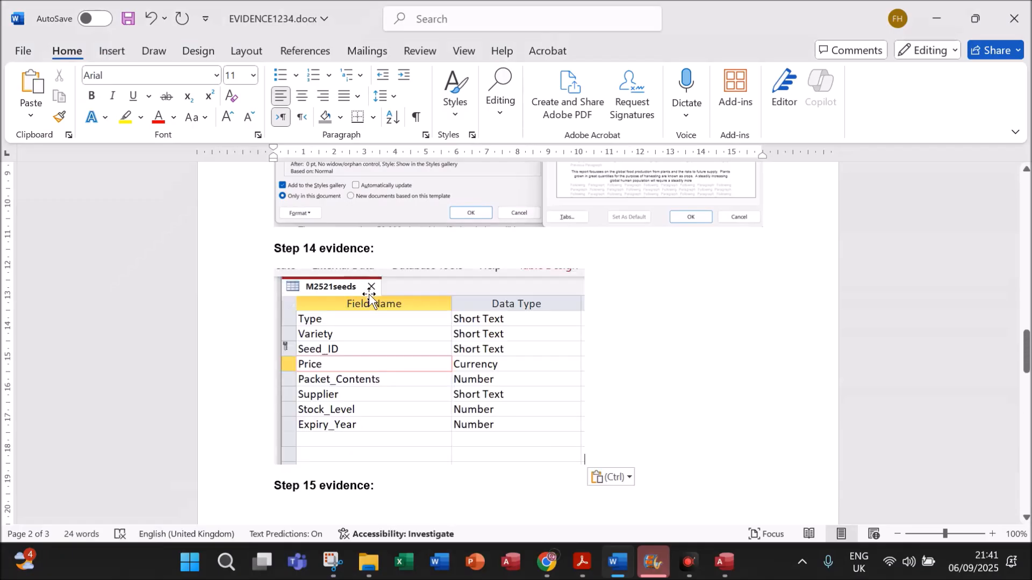
Read the instructions for step 15 in the question paper PDF about importing m2521orders.csv as a new table
{"action": "left_click", "coordinate": [571, 556]}
{"action": "scroll", "coordinate": [525, 428], "scroll_direction": "down", "scroll_amount": 5}
{"action": "scroll", "coordinate": [526, 428], "scroll_direction": "down", "scroll_amount": 12}
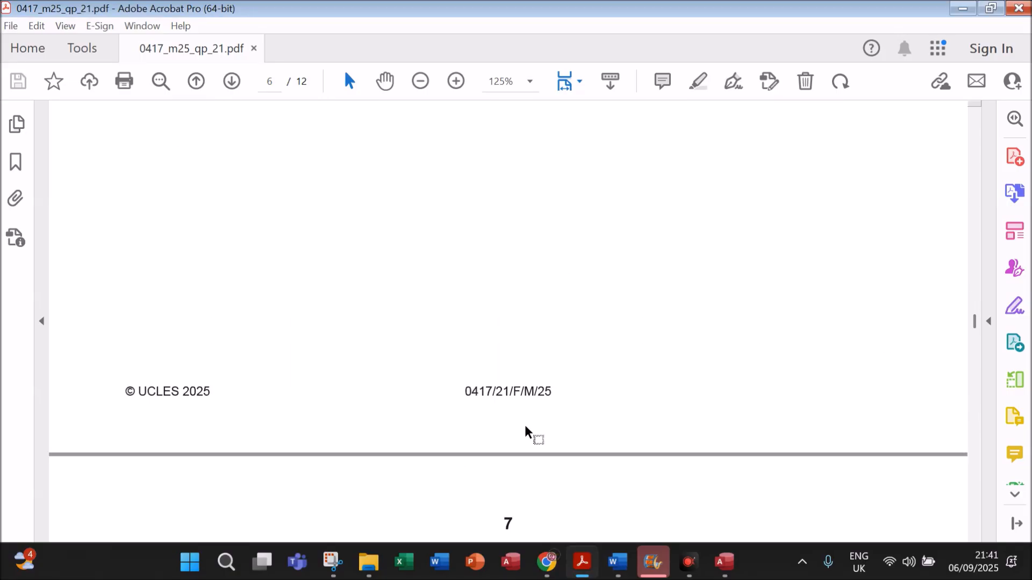
{"action": "scroll", "coordinate": [525, 426], "scroll_direction": "down", "scroll_amount": 2}
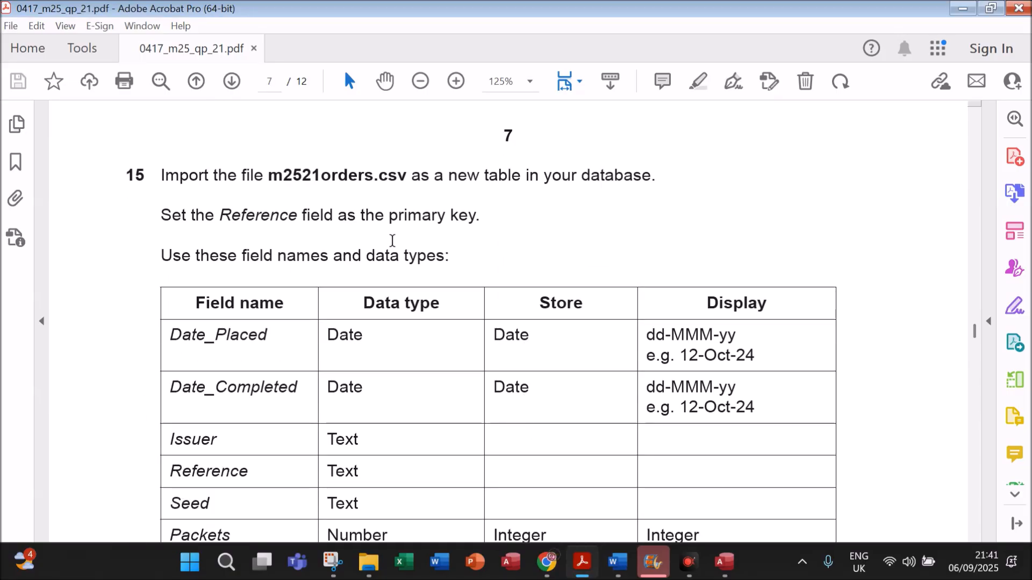
{"action": "left_click_drag", "start_coordinate": [360, 177], "coordinate": [644, 175]}
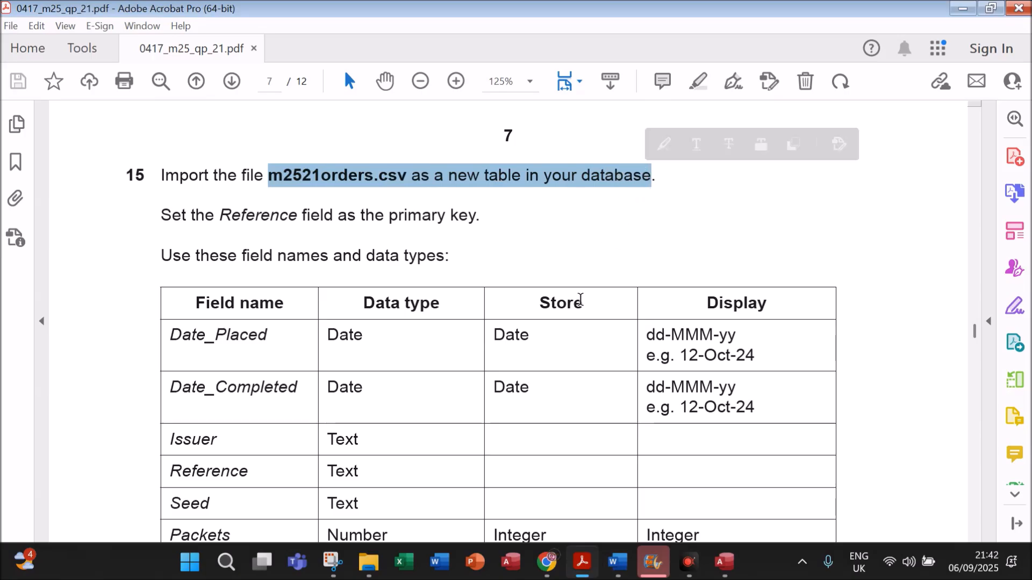
Close the M2521seeds table in Access and start importing the text file m2521orders.csv into a new table
{"action": "left_click", "coordinate": [722, 559]}
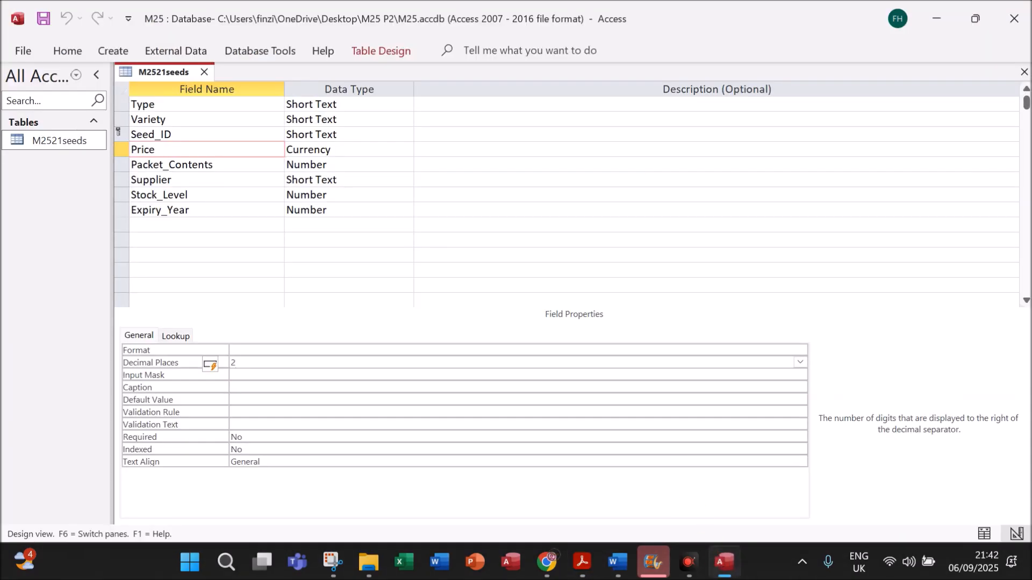
{"action": "left_click", "coordinate": [202, 73]}
{"action": "left_click", "coordinate": [158, 49]}
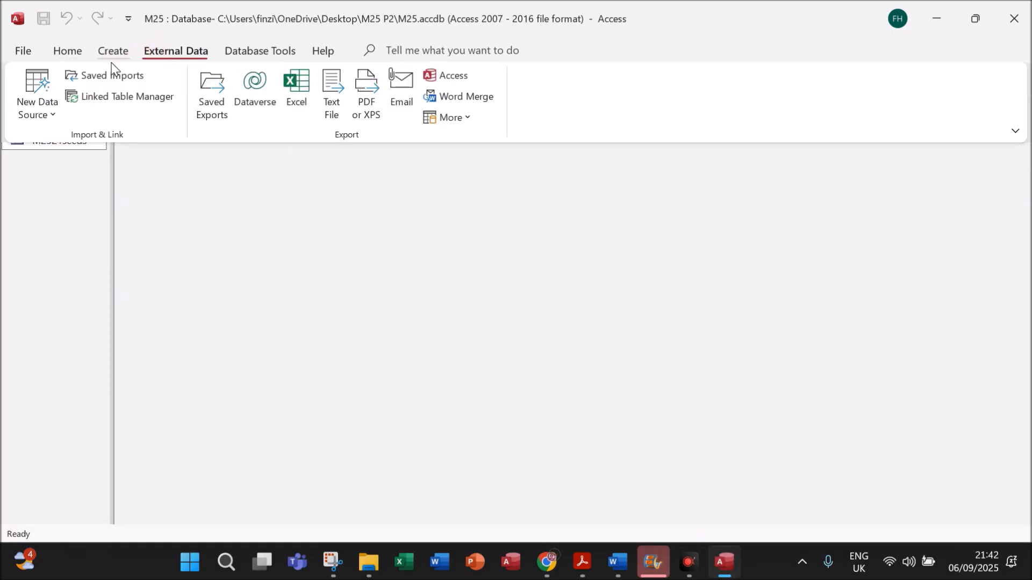
{"action": "left_click", "coordinate": [52, 116]}
{"action": "mouse_move", "coordinate": [72, 154]}
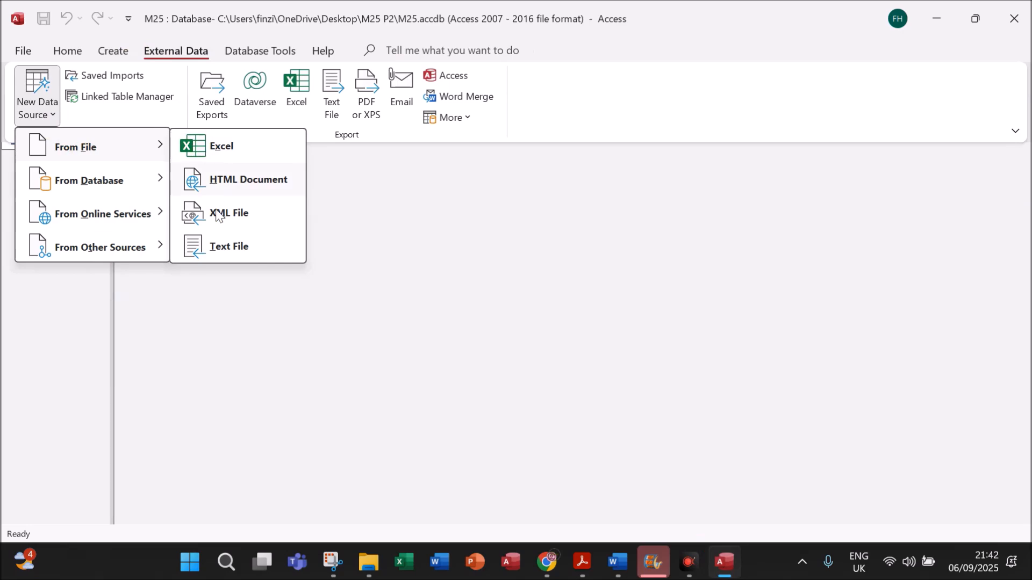
{"action": "left_click", "coordinate": [221, 240]}
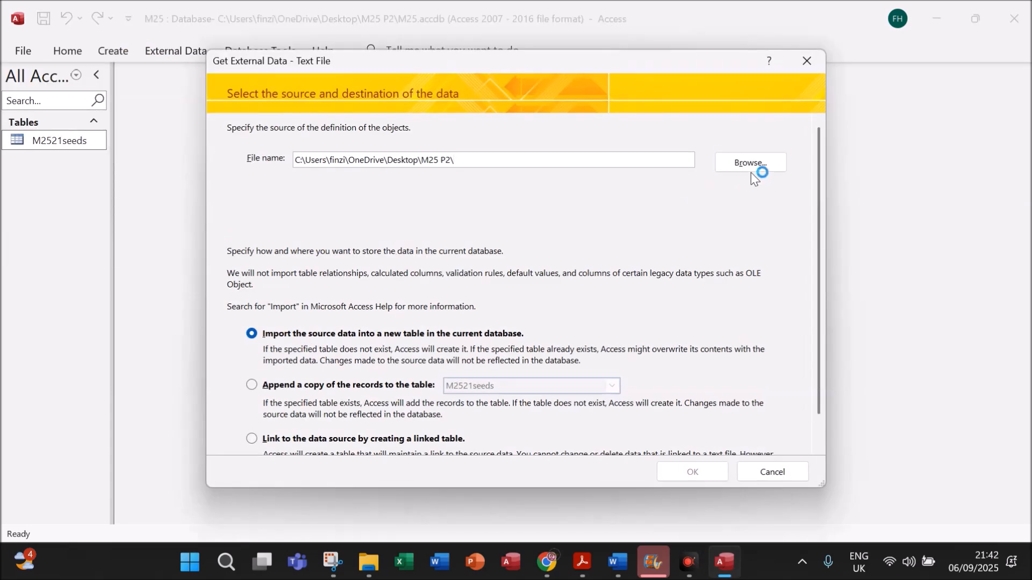
{"action": "left_click", "coordinate": [751, 171]}
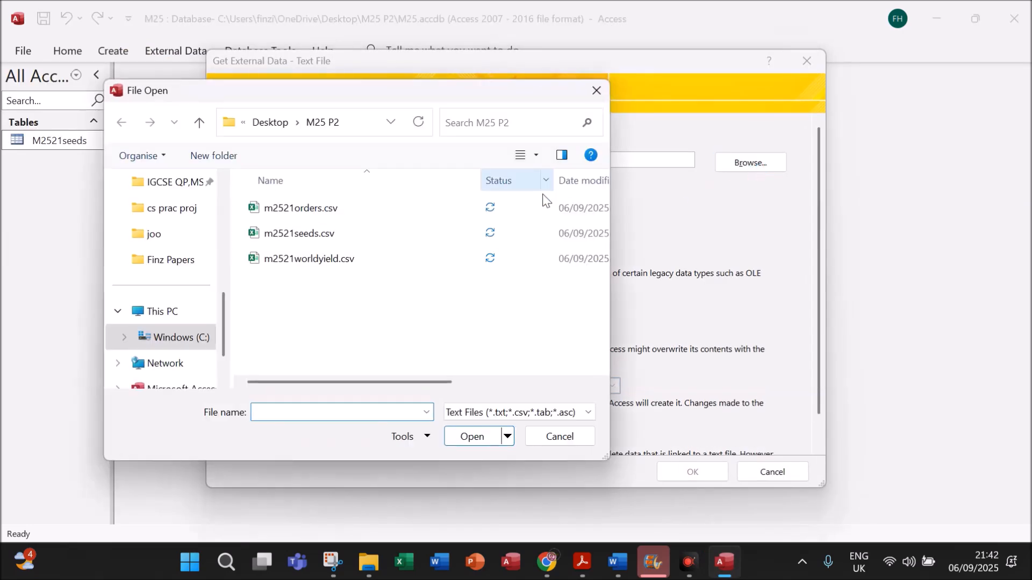
{"action": "double_click", "coordinate": [314, 210]}
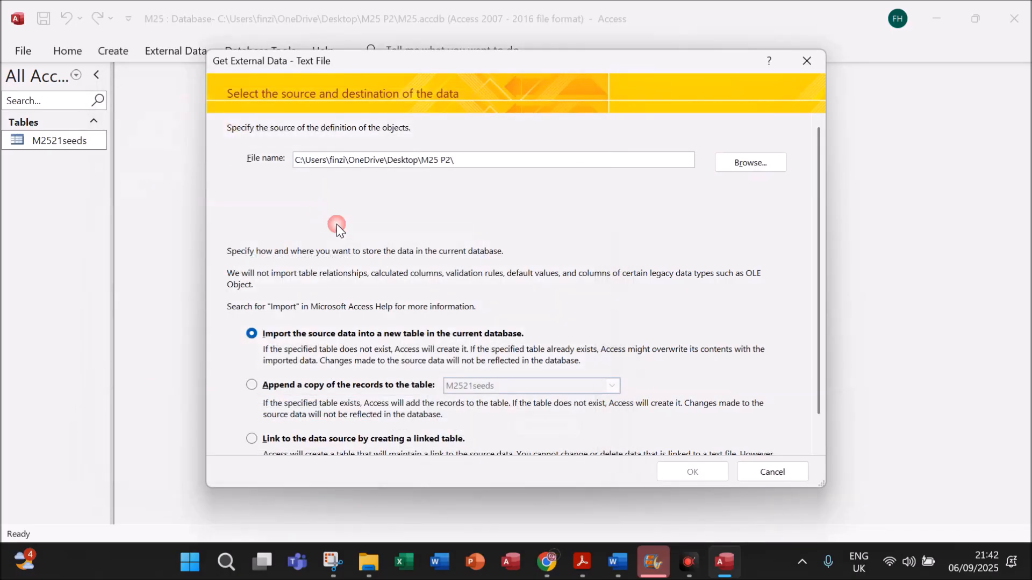
{"action": "left_click", "coordinate": [687, 473]}
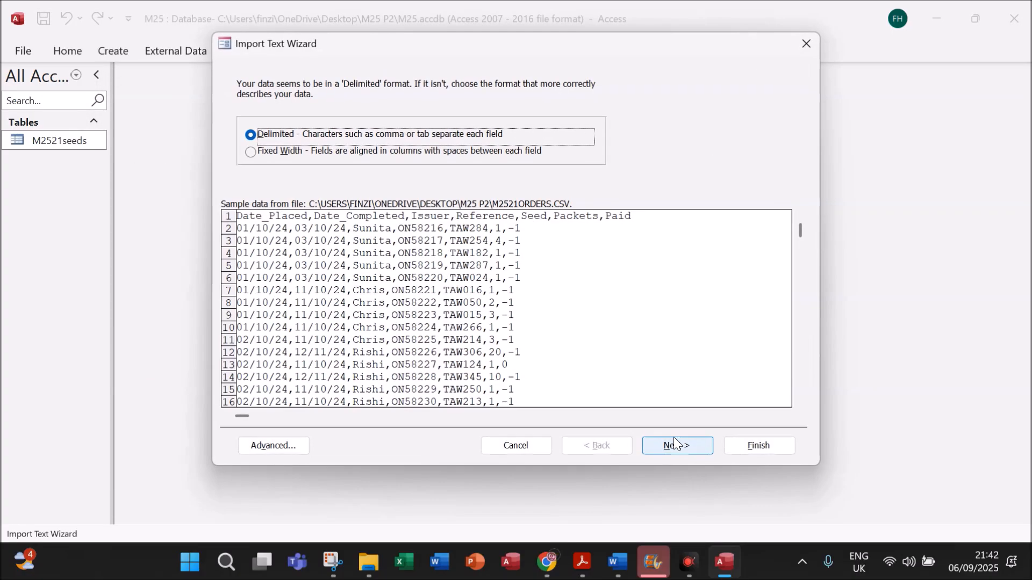
Keep the comma-delimited format, treat the first row as field names and accept the default field options
{"action": "left_click", "coordinate": [676, 446]}
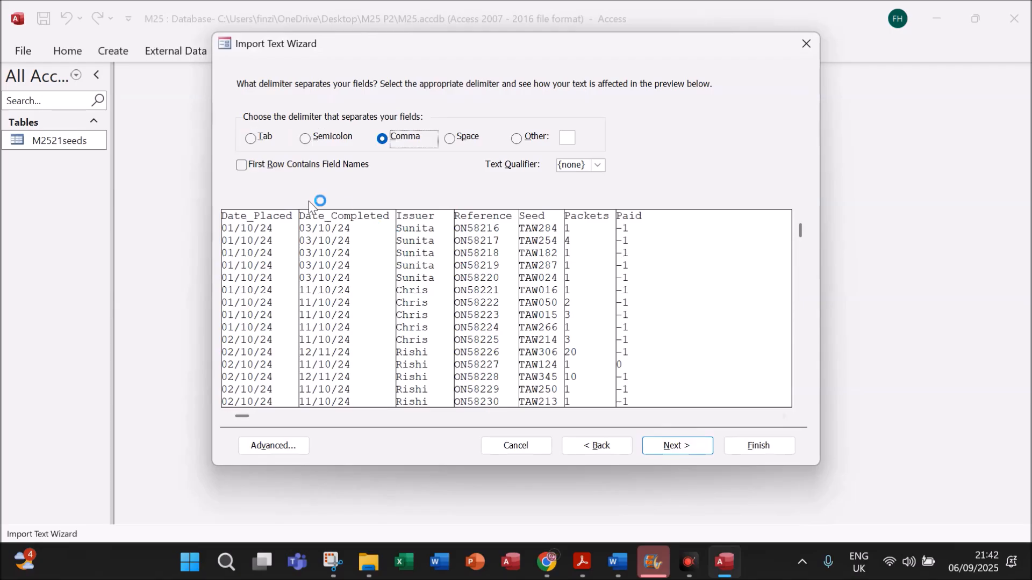
{"action": "left_click", "coordinate": [272, 168]}
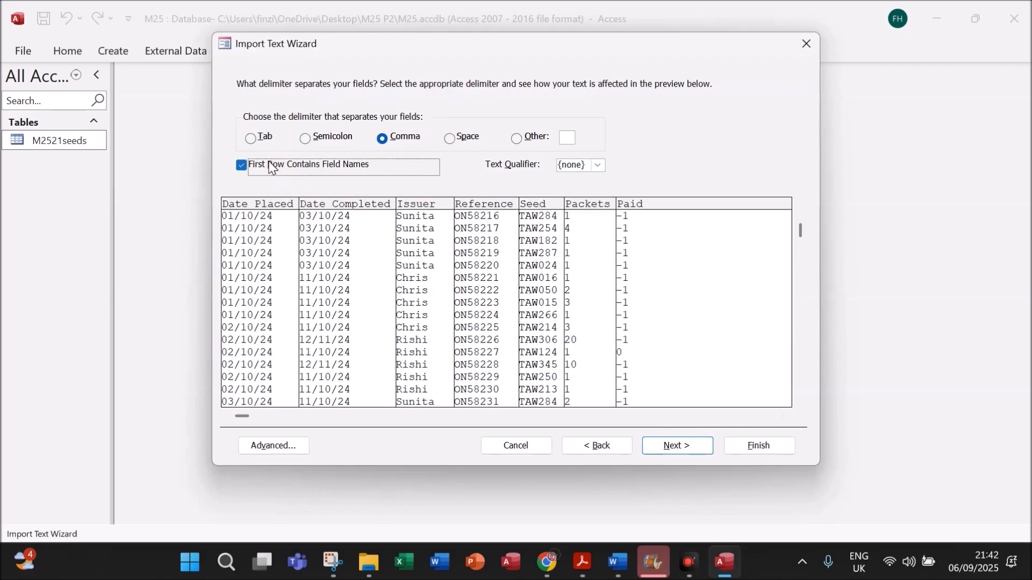
{"action": "left_click", "coordinate": [664, 445]}
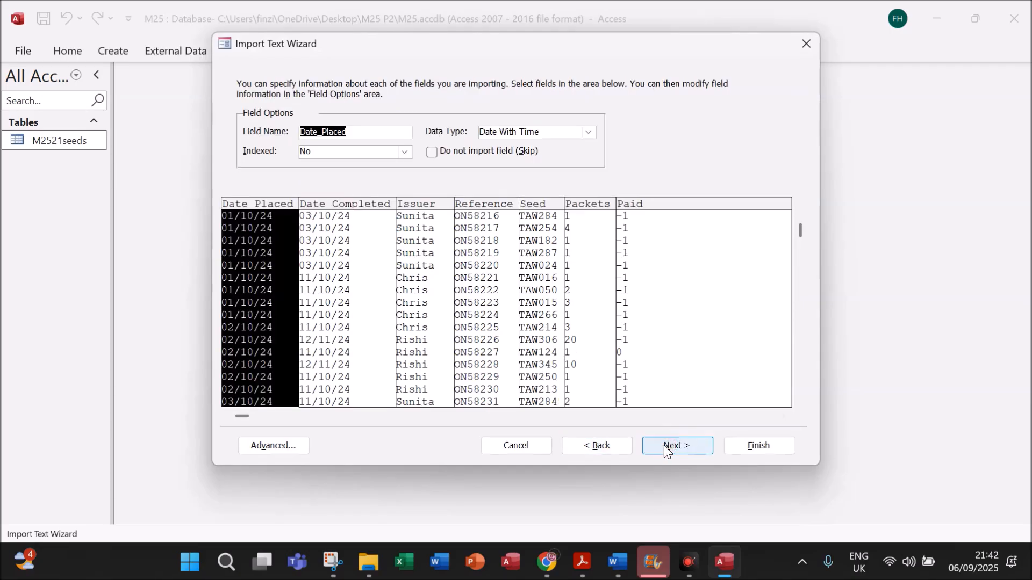
{"action": "left_click", "coordinate": [663, 445]}
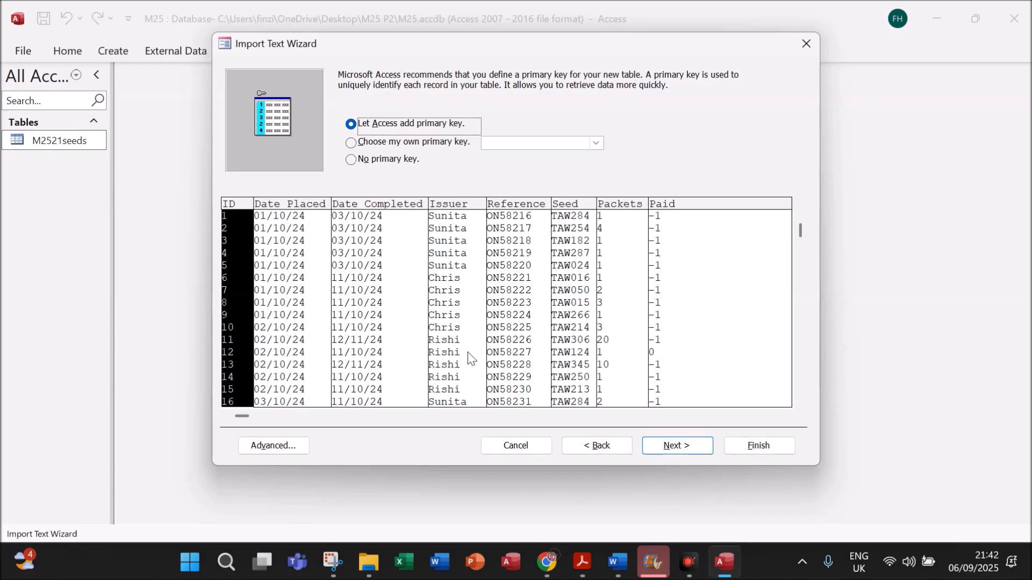
Check the primary key requirement in the question paper PDF and choose Reference as the primary key in the Access import
{"action": "left_click", "coordinate": [582, 562]}
{"action": "left_click_drag", "start_coordinate": [220, 216], "coordinate": [484, 213]}
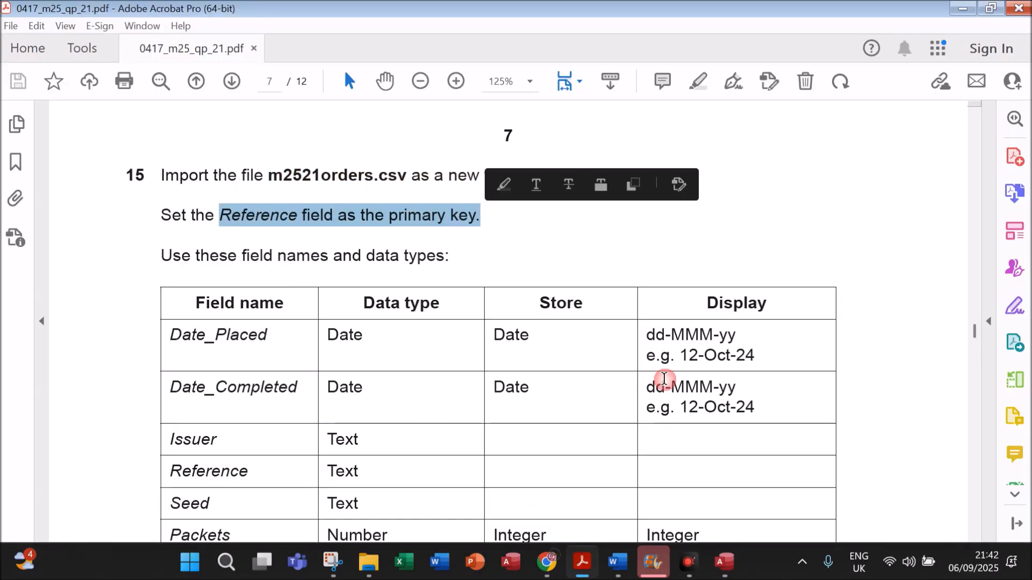
{"action": "left_click", "coordinate": [723, 562]}
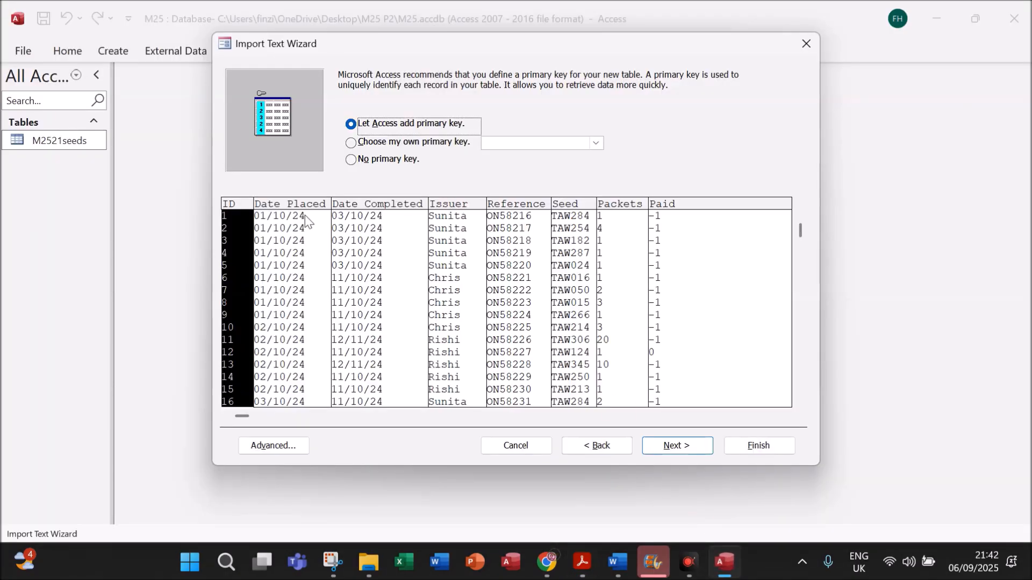
{"action": "left_click", "coordinate": [505, 217]}
{"action": "left_click", "coordinate": [415, 142]}
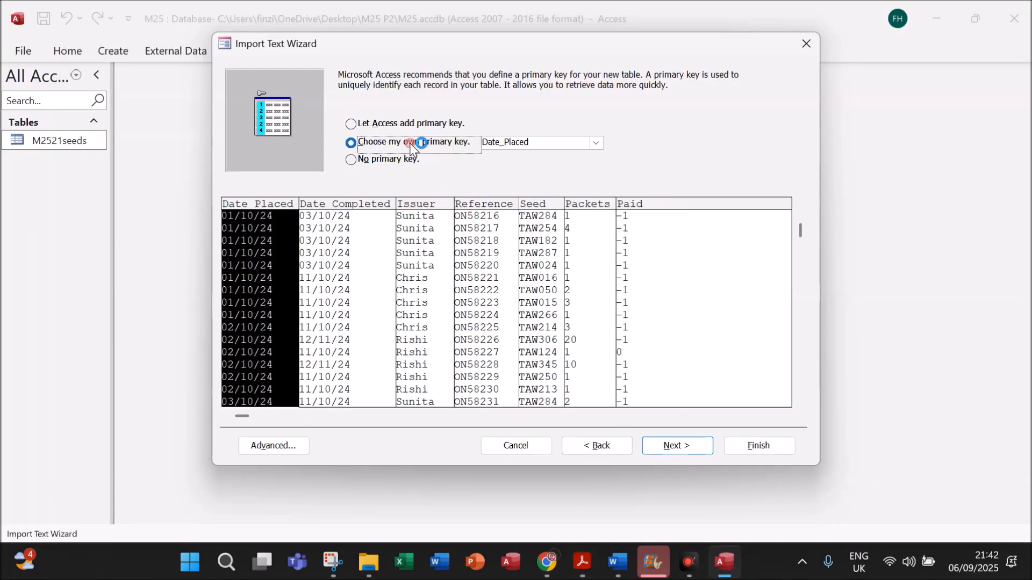
{"action": "left_click", "coordinate": [495, 214]}
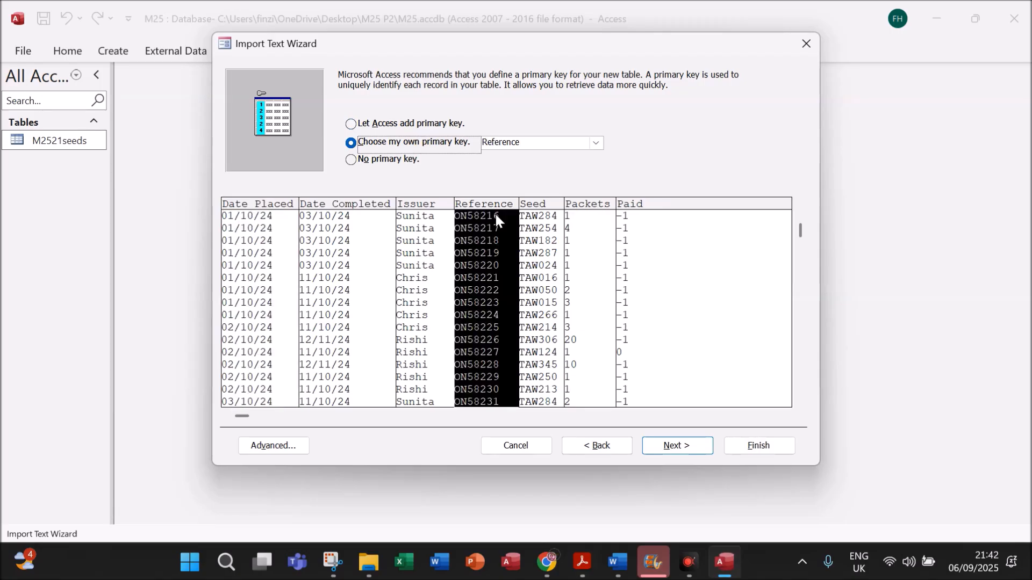
Compare the required orders field names and data types in the question paper PDF with the Access import specification
{"action": "left_click", "coordinate": [583, 563]}
{"action": "scroll", "coordinate": [343, 356], "scroll_direction": "down", "scroll_amount": 3}
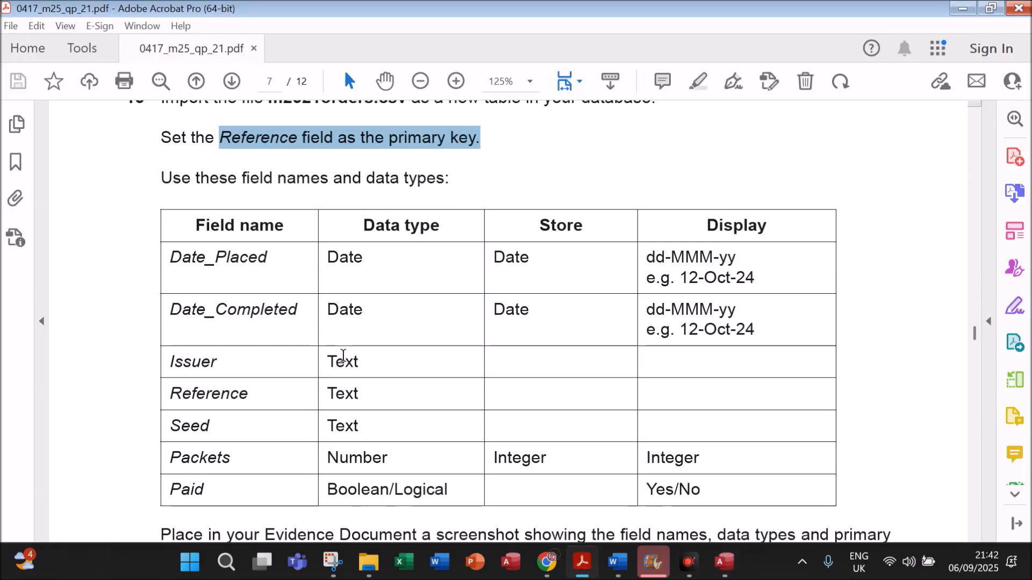
{"action": "scroll", "coordinate": [511, 368], "scroll_direction": "down", "scroll_amount": 2}
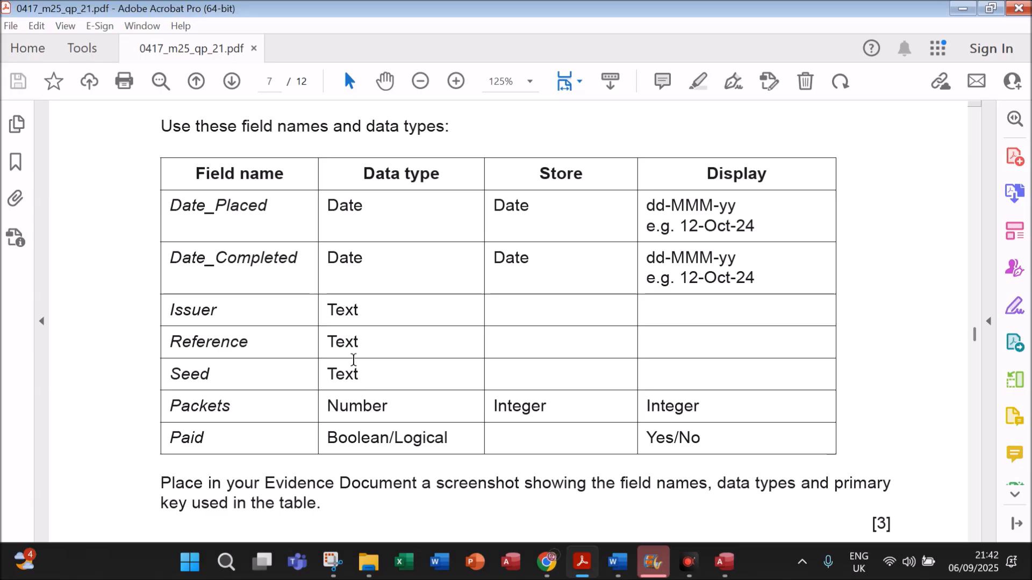
{"action": "left_click", "coordinate": [727, 563]}
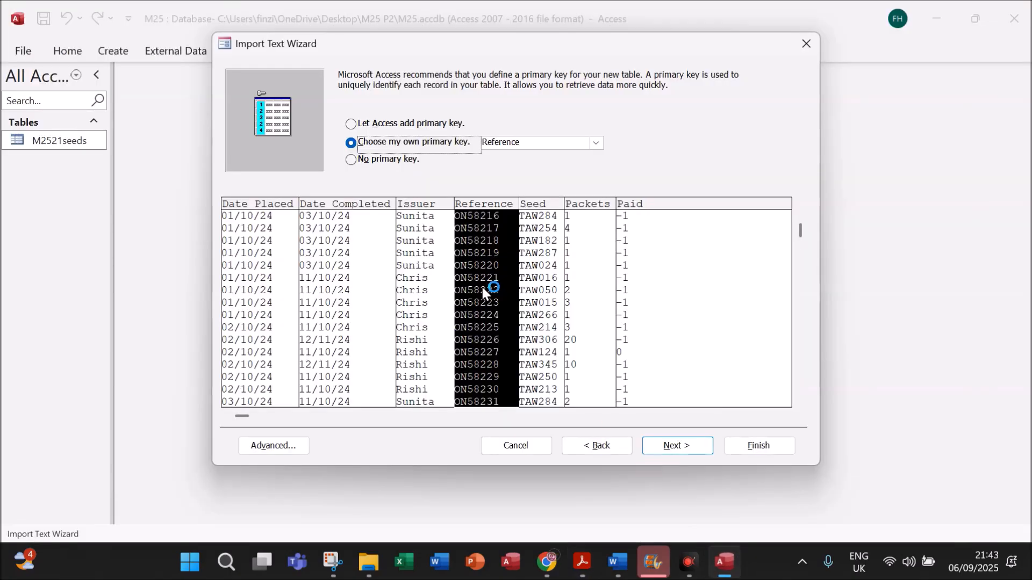
{"action": "left_click", "coordinate": [293, 445]}
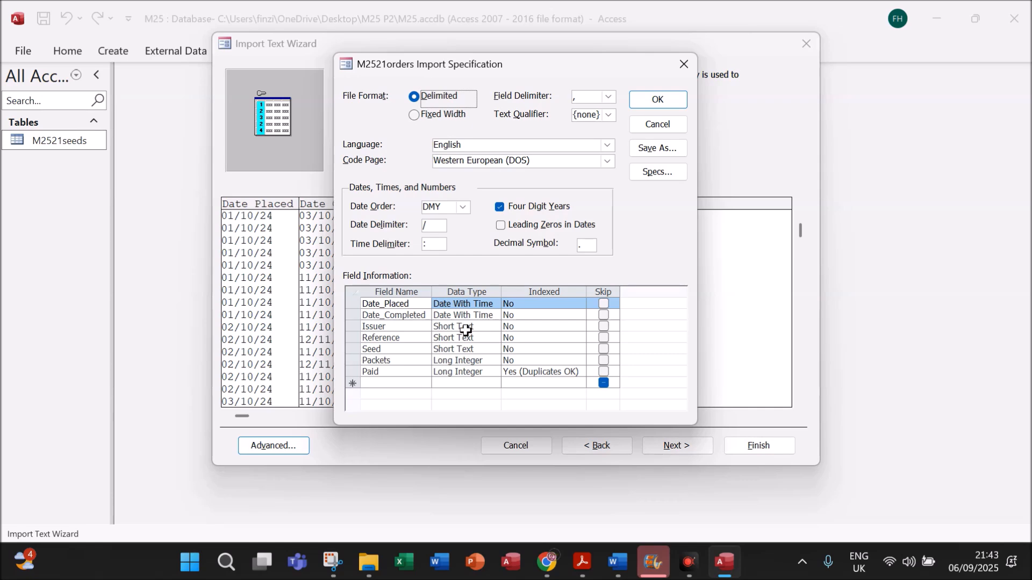
{"action": "left_click", "coordinate": [585, 562]}
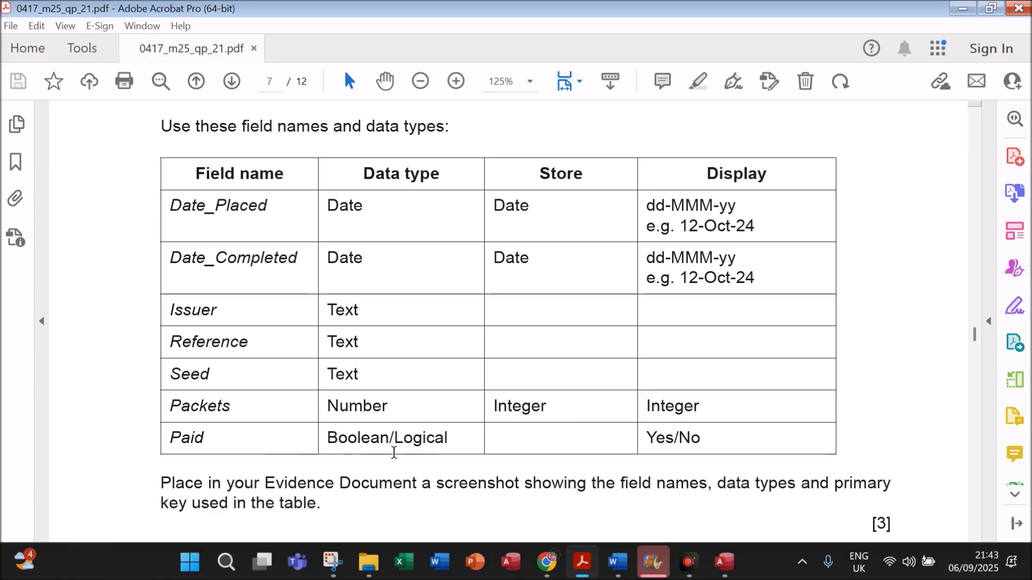
{"action": "left_click", "coordinate": [722, 552]}
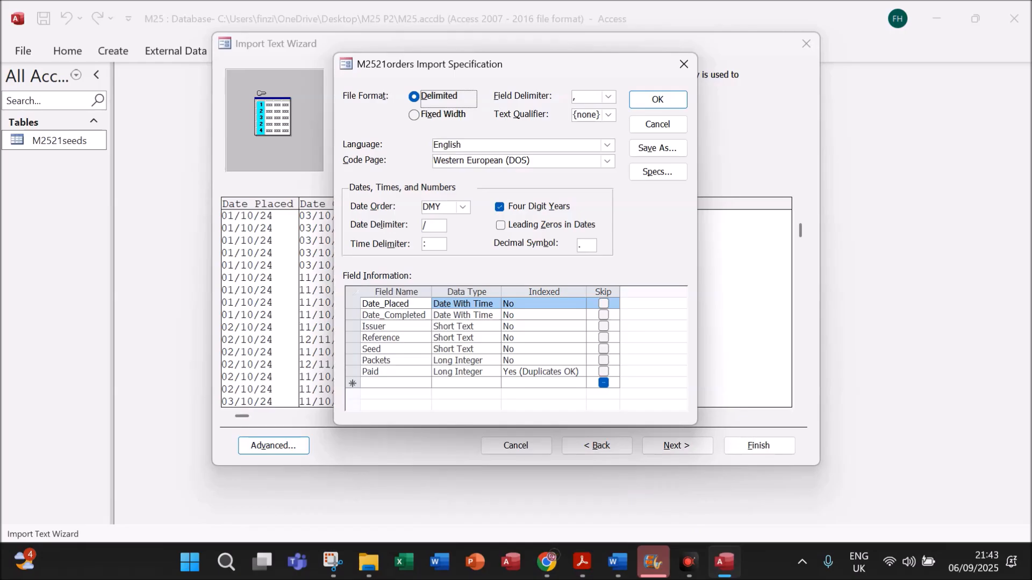
Set the Paid field's data type to Yes/No in the import specification and accept the specification
{"action": "left_click", "coordinate": [473, 360]}
{"action": "left_click", "coordinate": [472, 372]}
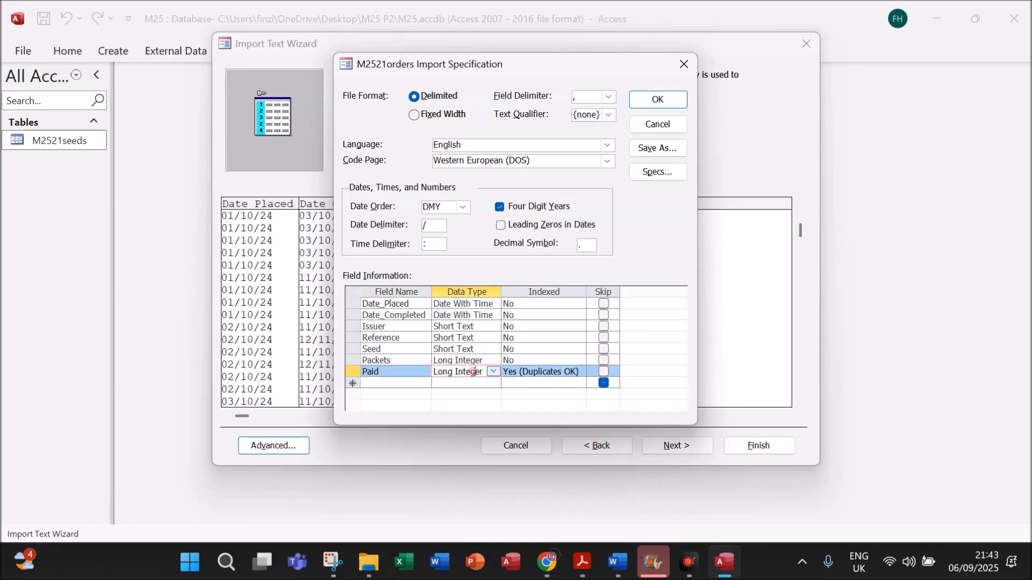
{"action": "left_click", "coordinate": [492, 371]}
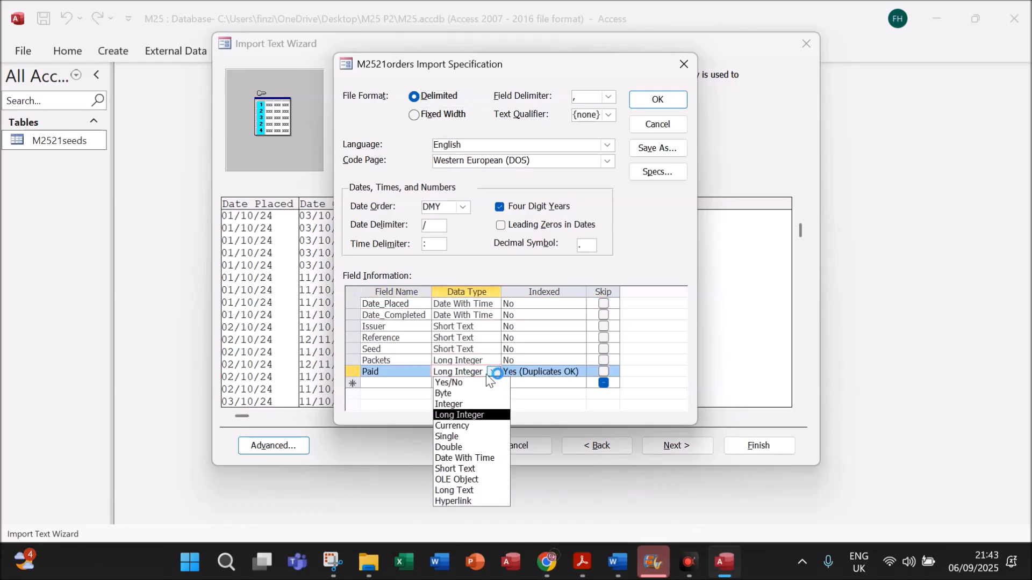
{"action": "left_click", "coordinate": [459, 383]}
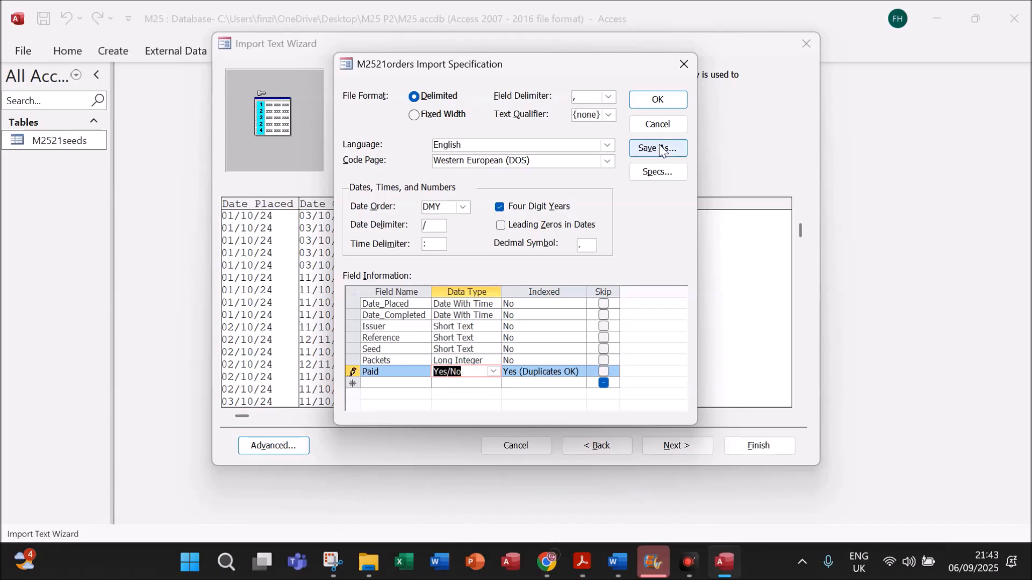
{"action": "left_click", "coordinate": [660, 99]}
Finish importing the data into a table named M2521orders and close the import wizard
{"action": "left_click", "coordinate": [701, 446]}
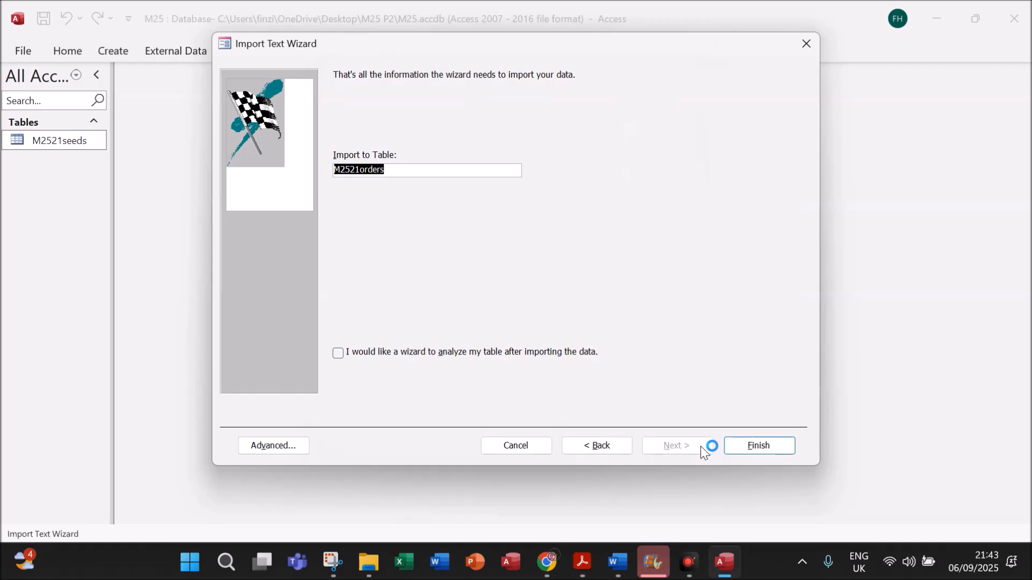
{"action": "left_click", "coordinate": [749, 450]}
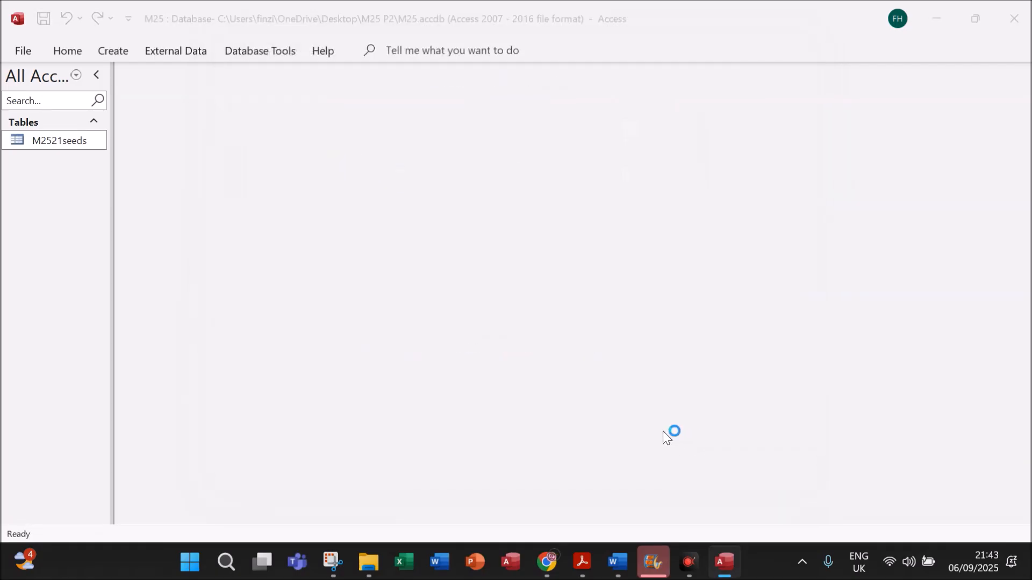
{"action": "left_click", "coordinate": [746, 476]}
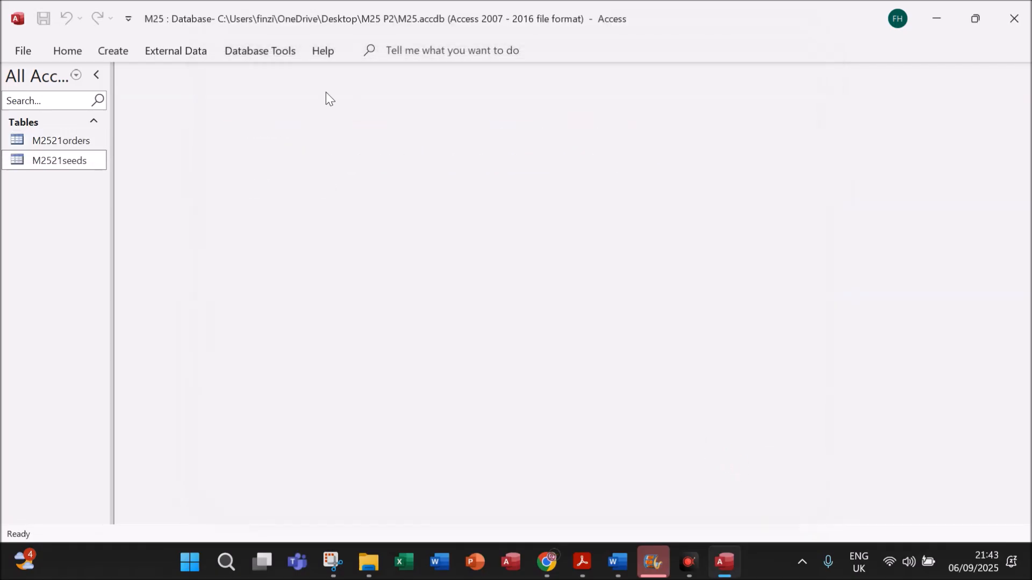
Check the display formats required for the date fields and the Paid field in the question paper PDF, then return to Access
{"action": "left_click", "coordinate": [582, 562]}
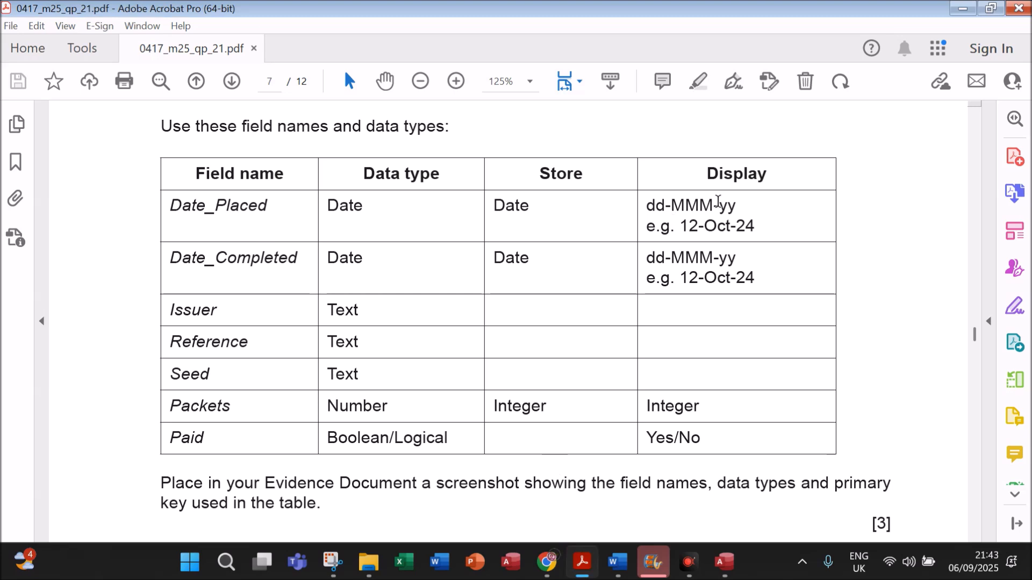
{"action": "left_click_drag", "start_coordinate": [647, 204], "coordinate": [737, 205]}
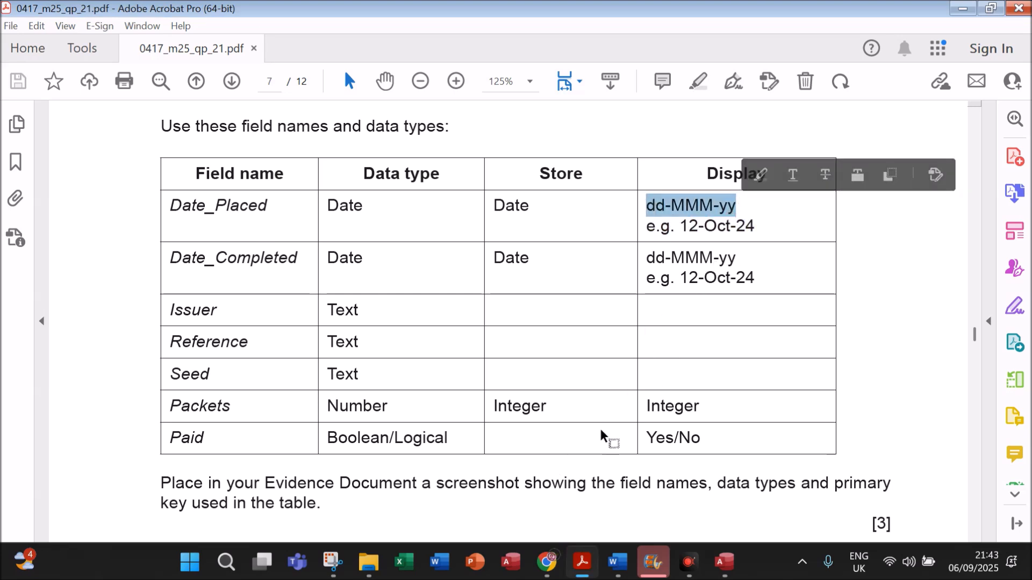
{"action": "left_click_drag", "start_coordinate": [646, 438], "coordinate": [711, 437]}
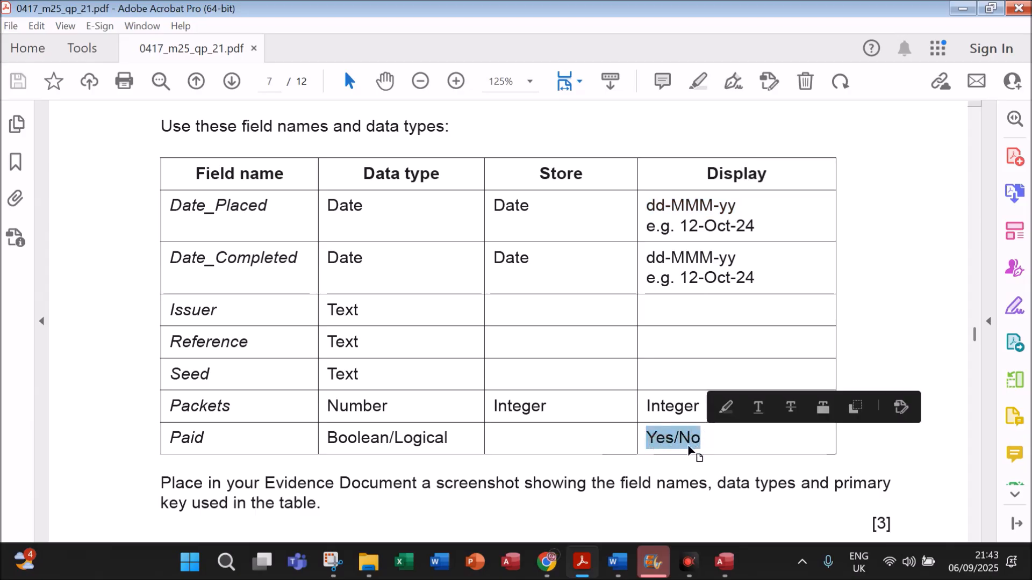
{"action": "left_click", "coordinate": [723, 559]}
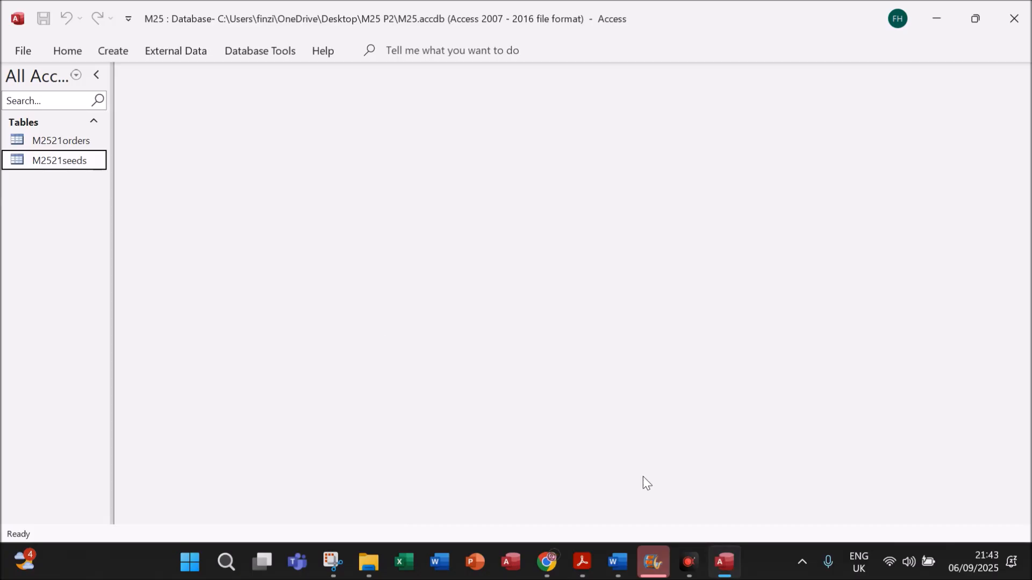
Open the M2521orders table in Design View and set the Date_Placed field's format to Medium Date
{"action": "right_click", "coordinate": [64, 141]}
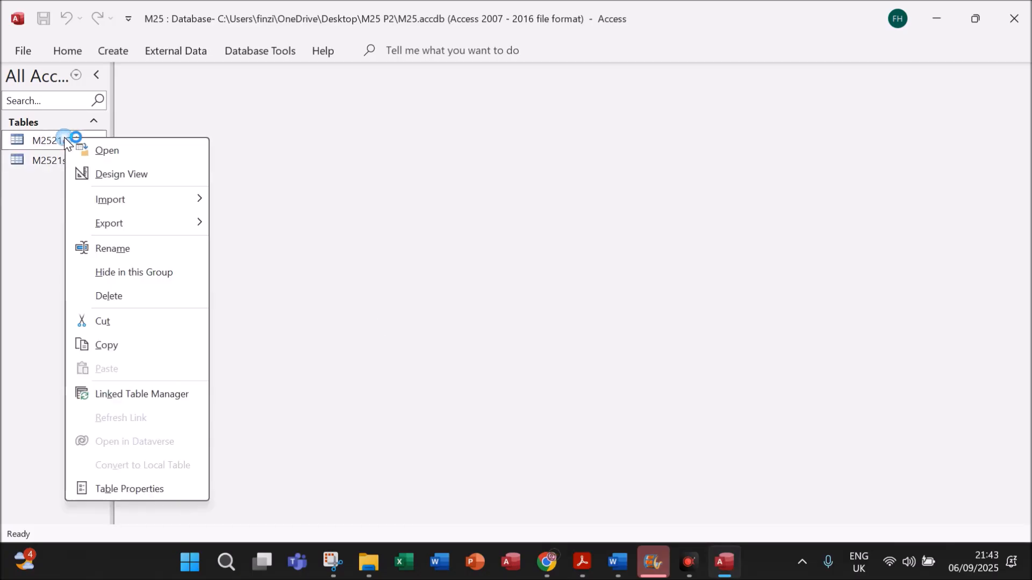
{"action": "left_click", "coordinate": [110, 172]}
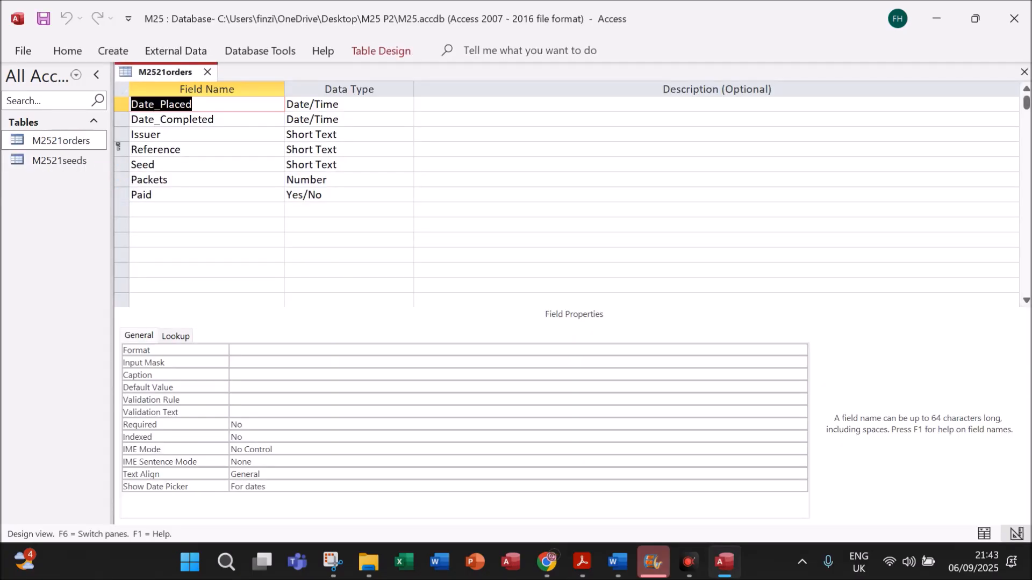
{"action": "left_click", "coordinate": [223, 103]}
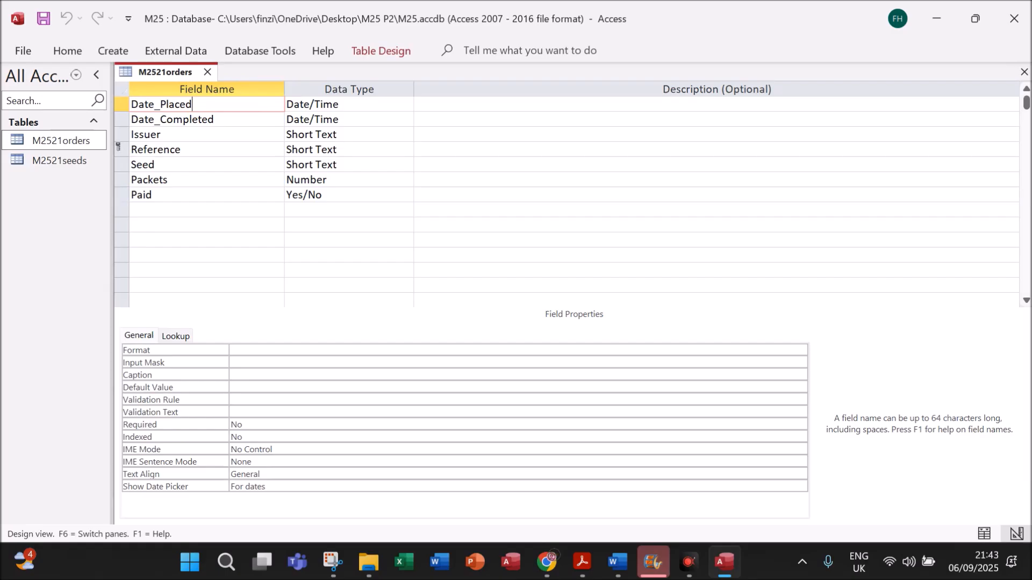
{"action": "left_click", "coordinate": [344, 351]}
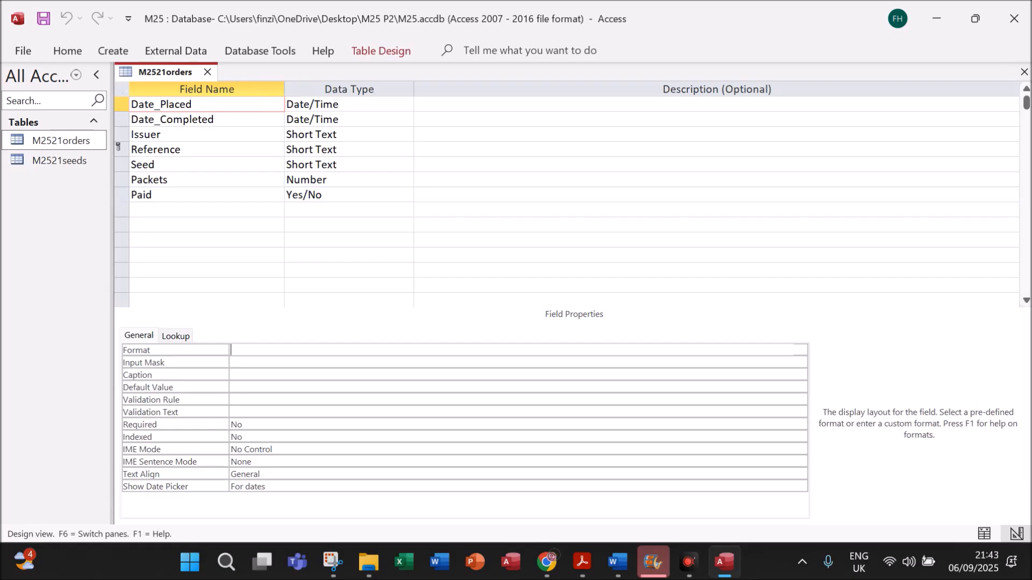
{"action": "left_click", "coordinate": [800, 350]}
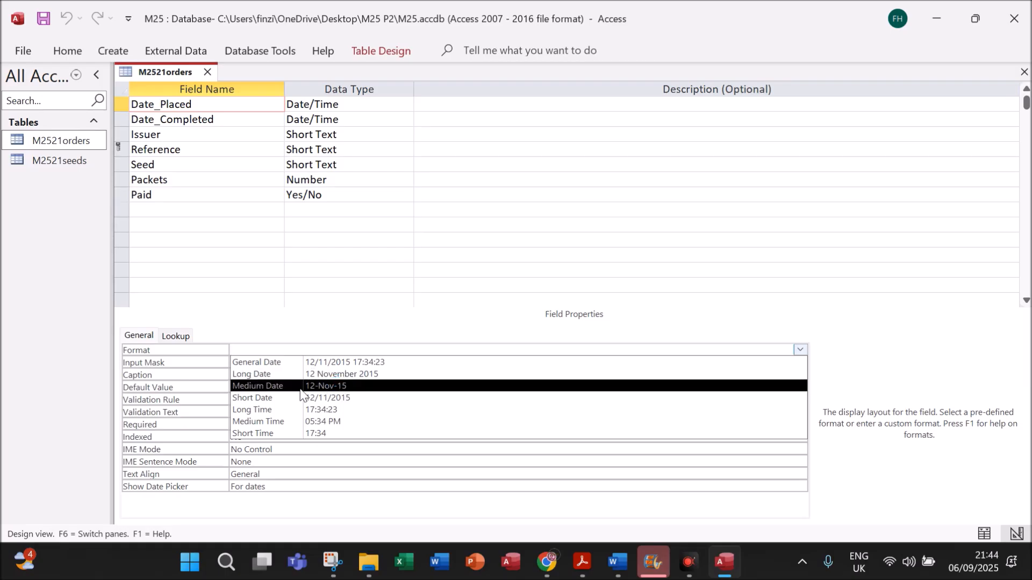
{"action": "left_click", "coordinate": [321, 386]}
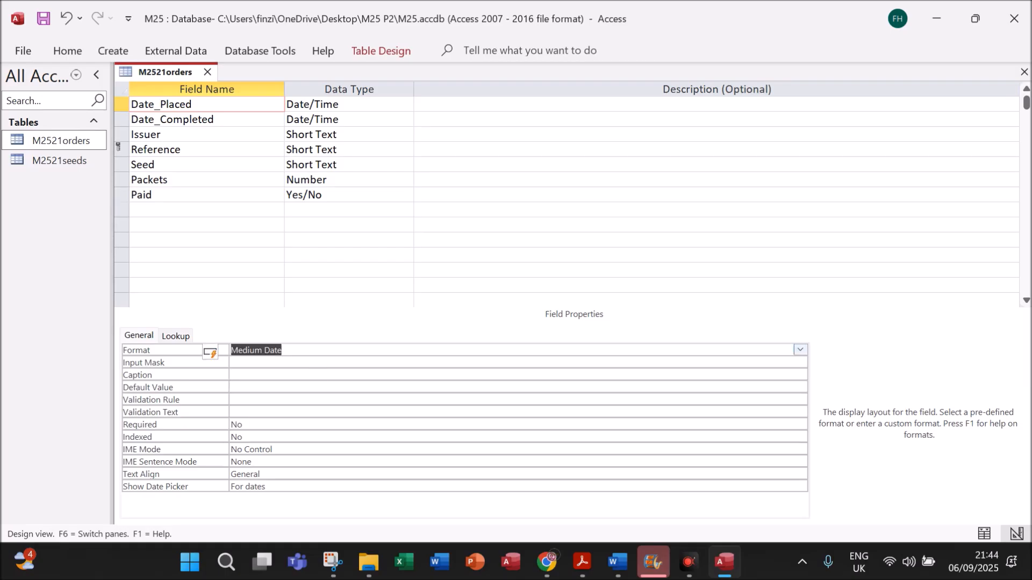
Set the Date_Completed field's format to Medium Date
{"action": "left_click", "coordinate": [214, 119]}
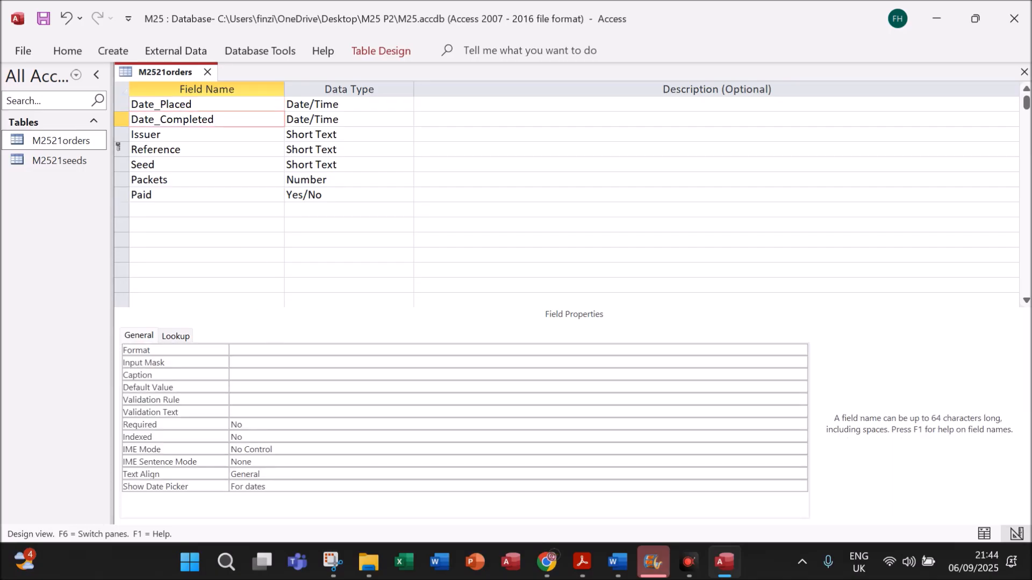
{"action": "key", "text": "F6"}
{"action": "left_click", "coordinate": [799, 350]}
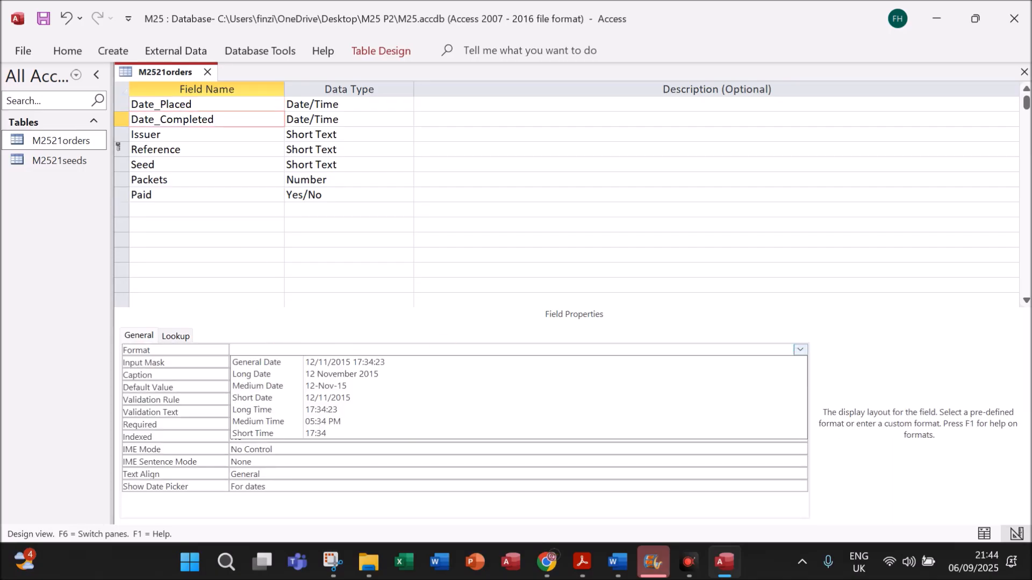
{"action": "left_click", "coordinate": [245, 387]}
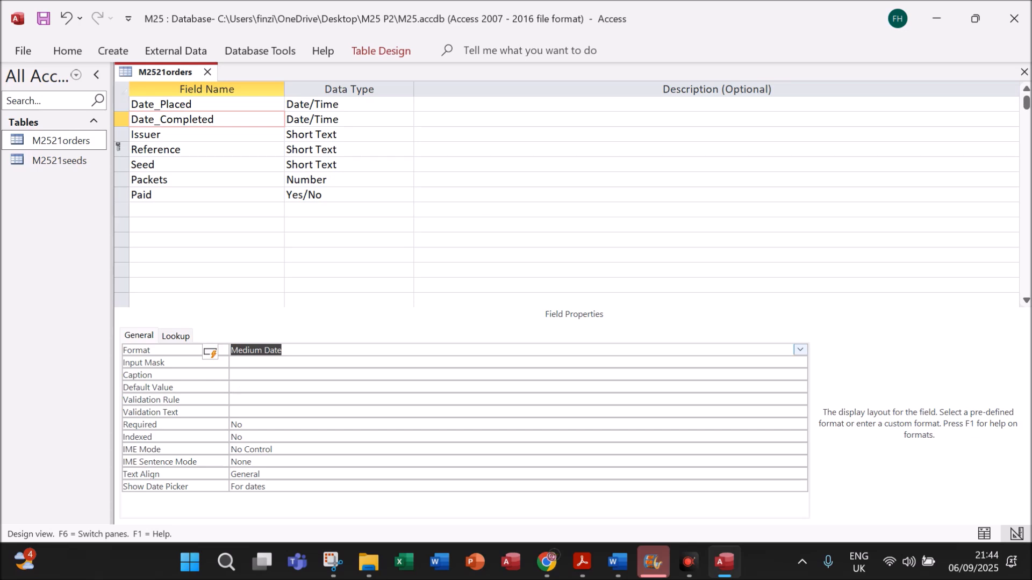
Set the Paid field's format to Yes/No
{"action": "left_click", "coordinate": [160, 191]}
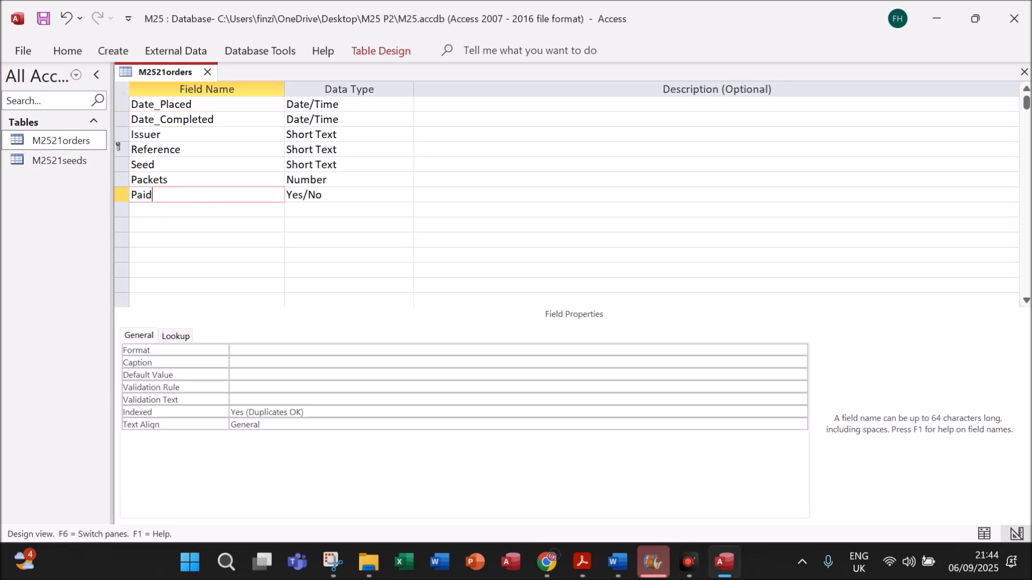
{"action": "left_click", "coordinate": [260, 349]}
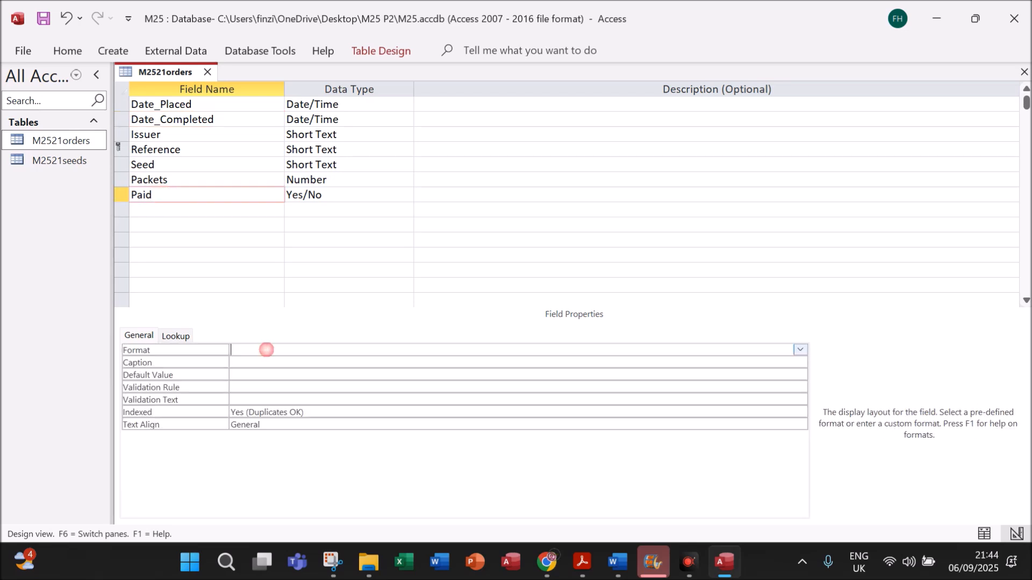
{"action": "left_click", "coordinate": [799, 350]}
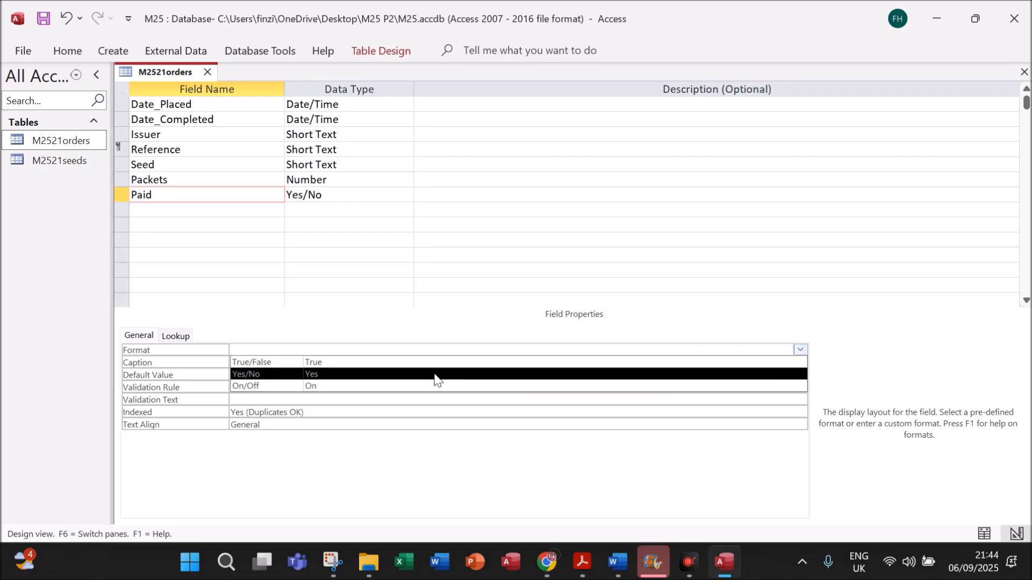
{"action": "left_click", "coordinate": [283, 379]}
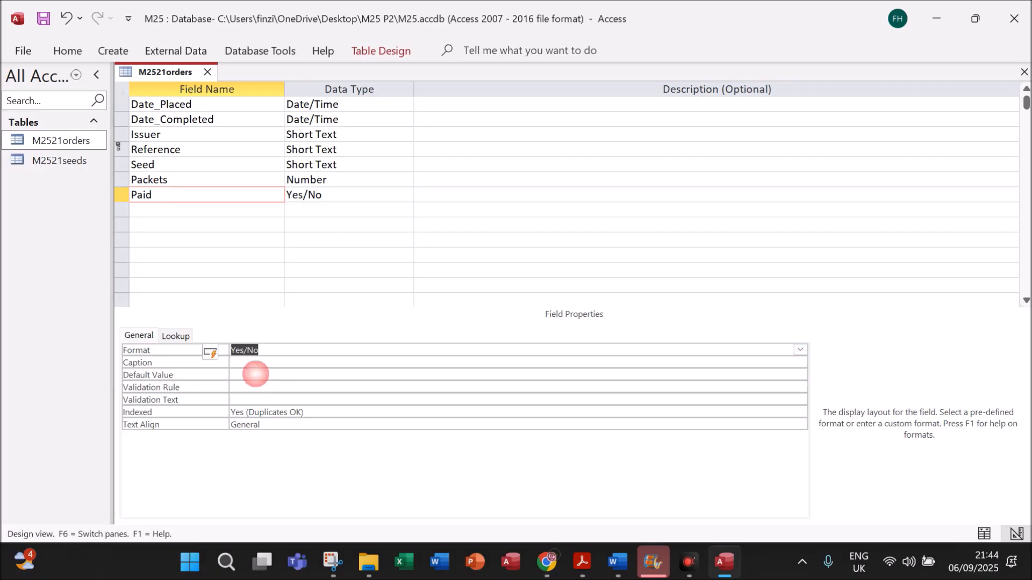
Change the Paid field's display control to Text Box and save the M2521orders table design
{"action": "left_click", "coordinate": [176, 335]}
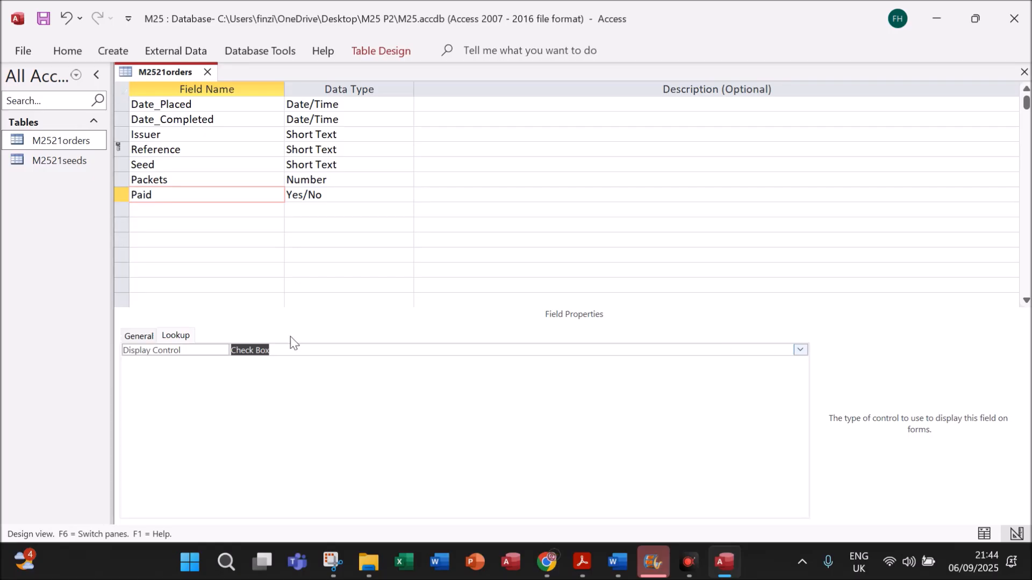
{"action": "left_click", "coordinate": [800, 349]}
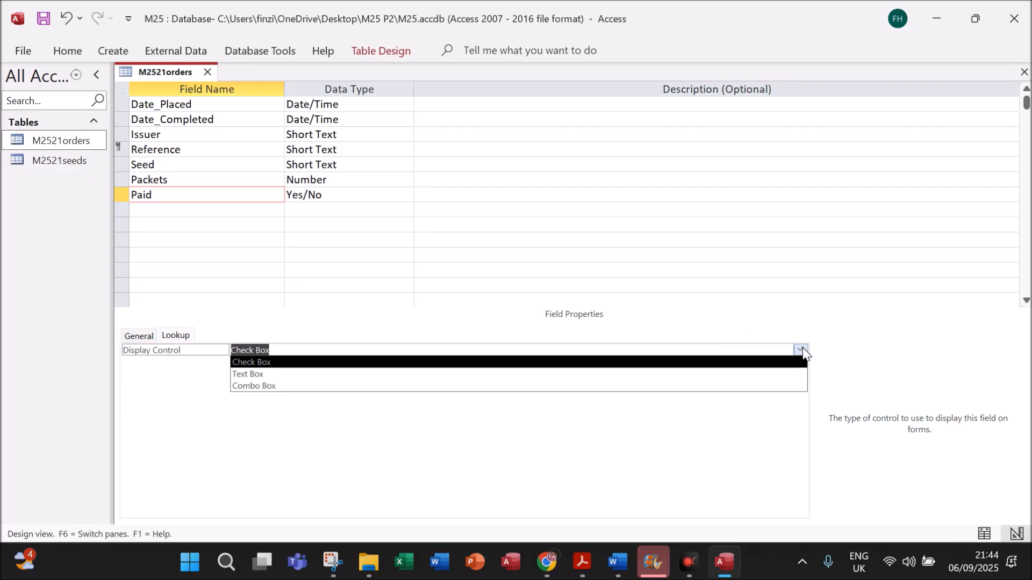
{"action": "left_click", "coordinate": [245, 375]}
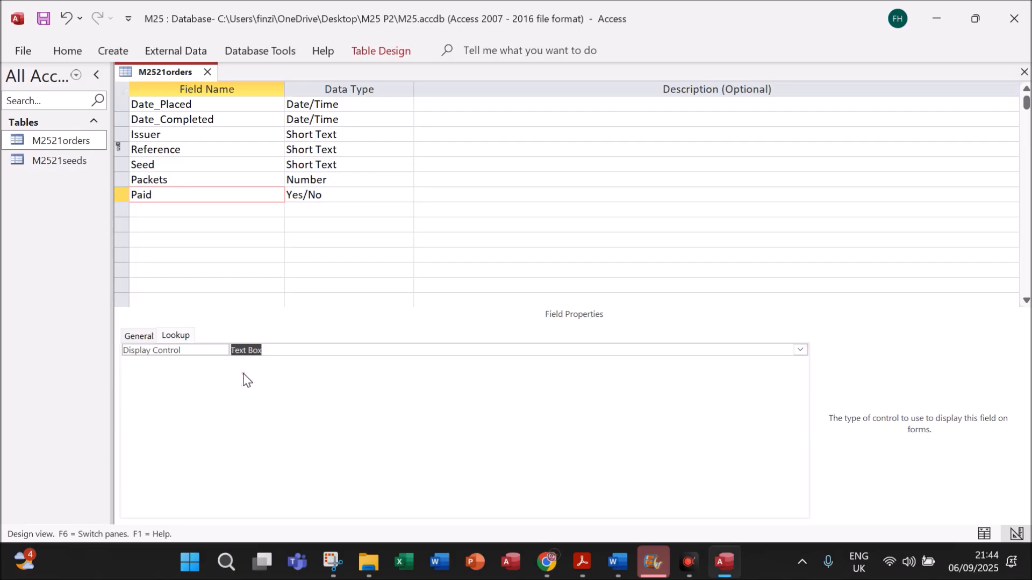
{"action": "right_click", "coordinate": [152, 73]}
{"action": "left_click", "coordinate": [185, 85]}
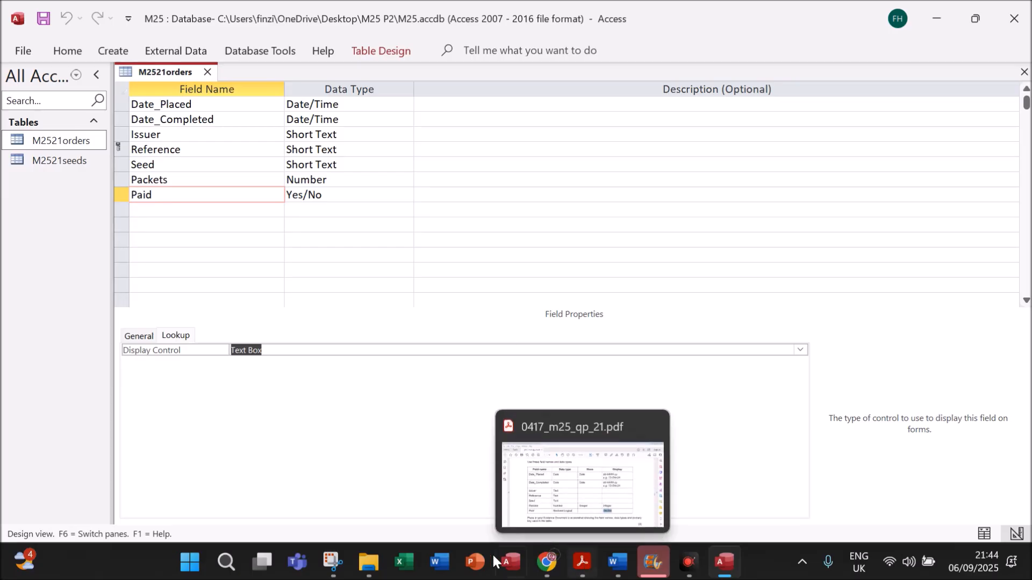
Capture a Snipping Tool screenshot of the M2521orders field names, data types and primary key marker
{"action": "left_click", "coordinate": [335, 561]}
{"action": "left_click", "coordinate": [308, 47]}
{"action": "left_click_drag", "start_coordinate": [112, 56], "coordinate": [411, 234]}
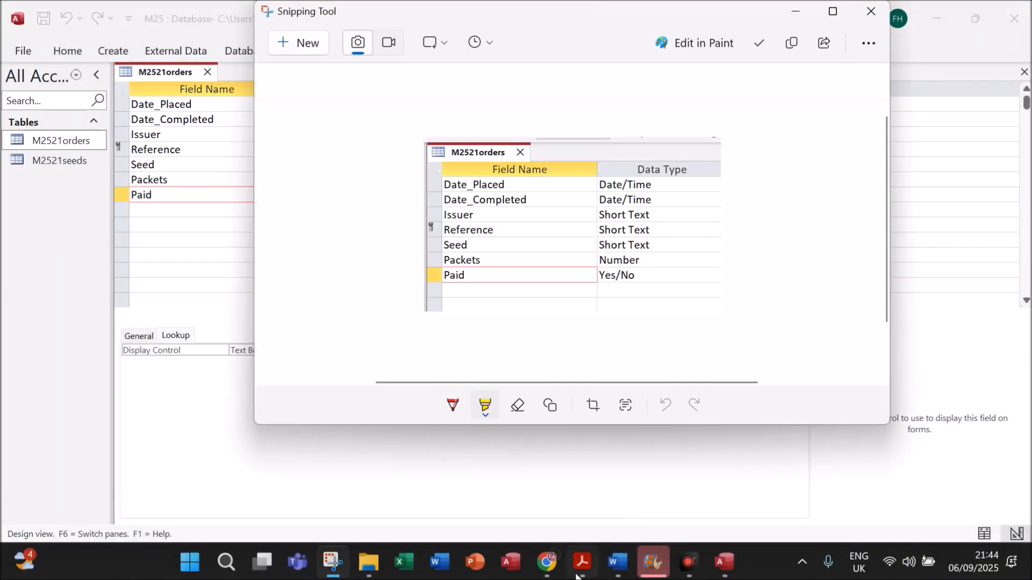
Switch to the question paper PDF and read the evidence requirement and the step 16 relationship instructions
{"action": "mouse_move", "coordinate": [582, 561]}
{"action": "left_click", "coordinate": [562, 463]}
{"action": "scroll", "coordinate": [562, 462], "scroll_direction": "down", "scroll_amount": 6}
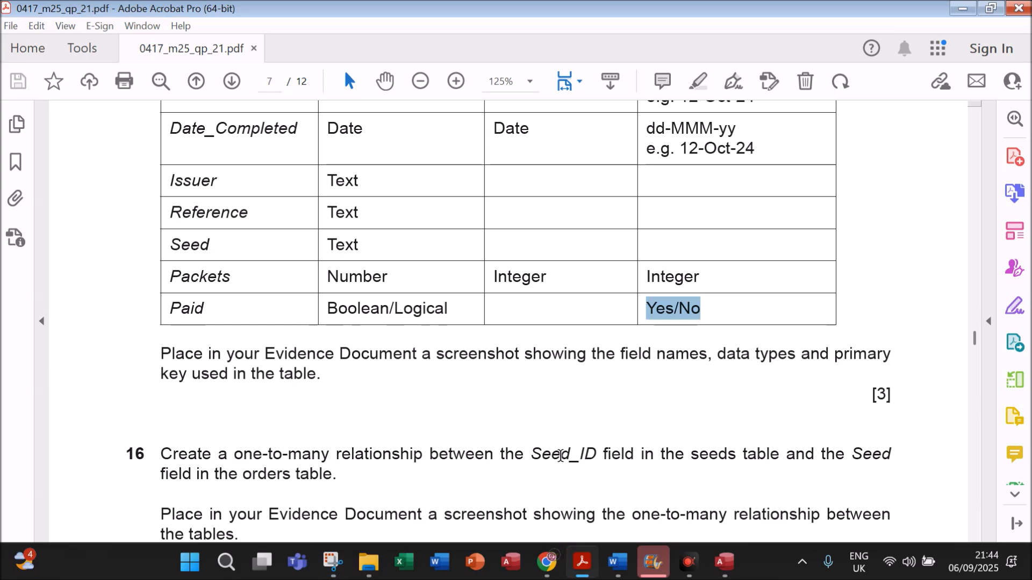
Switch to the Word evidence document and paste the M2521orders field list screenshot above the Step 16 evidence heading
{"action": "left_click", "coordinate": [617, 561]}
{"action": "scroll", "coordinate": [479, 485], "scroll_direction": "down", "scroll_amount": 8}
{"action": "left_click", "coordinate": [323, 277]}
{"action": "key", "text": "ctrl+v"}
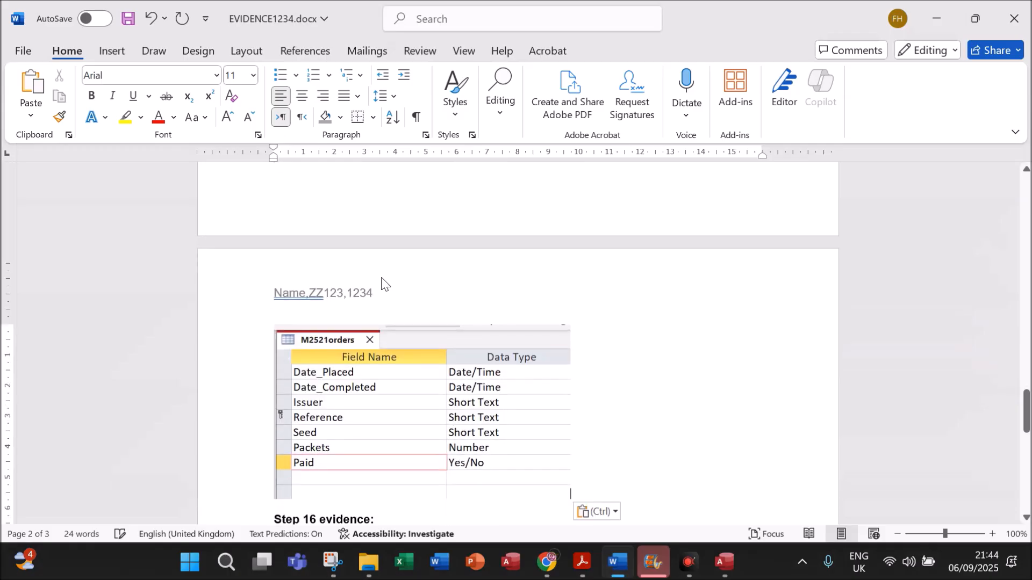
{"action": "scroll", "coordinate": [387, 286], "scroll_direction": "up", "scroll_amount": 3}
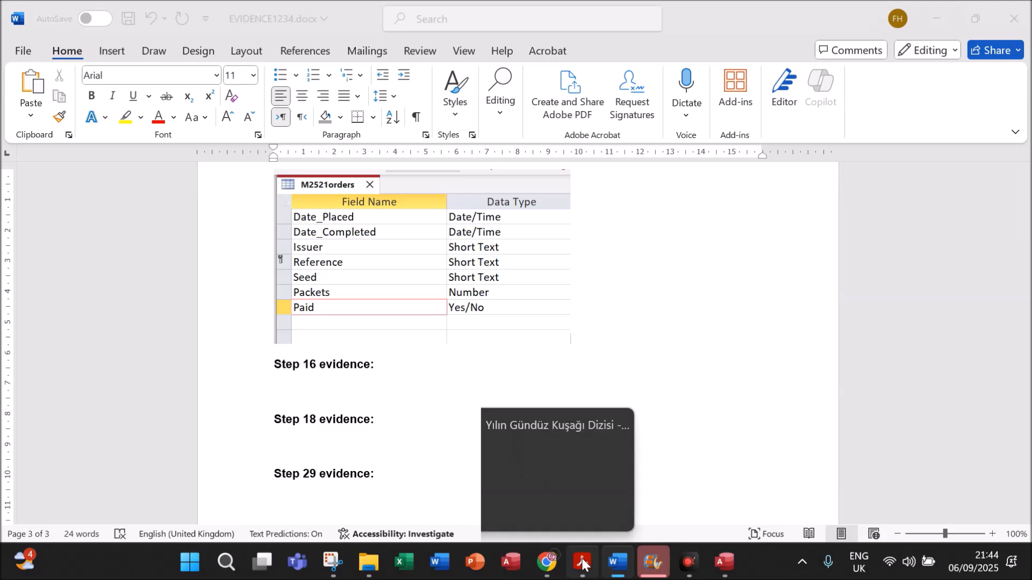
Check step 16 in the question paper PDF, and in Access add M2521orders and M2521seeds to the Relationships layout
{"action": "left_click", "coordinate": [572, 479]}
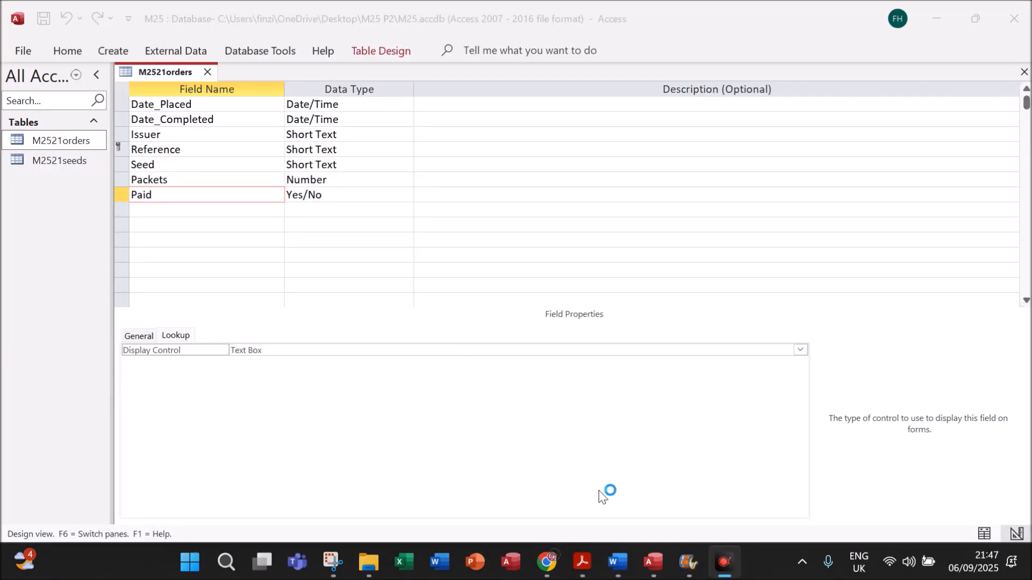
{"action": "left_click", "coordinate": [582, 561]}
{"action": "scroll", "coordinate": [457, 406], "scroll_direction": "down", "scroll_amount": 2}
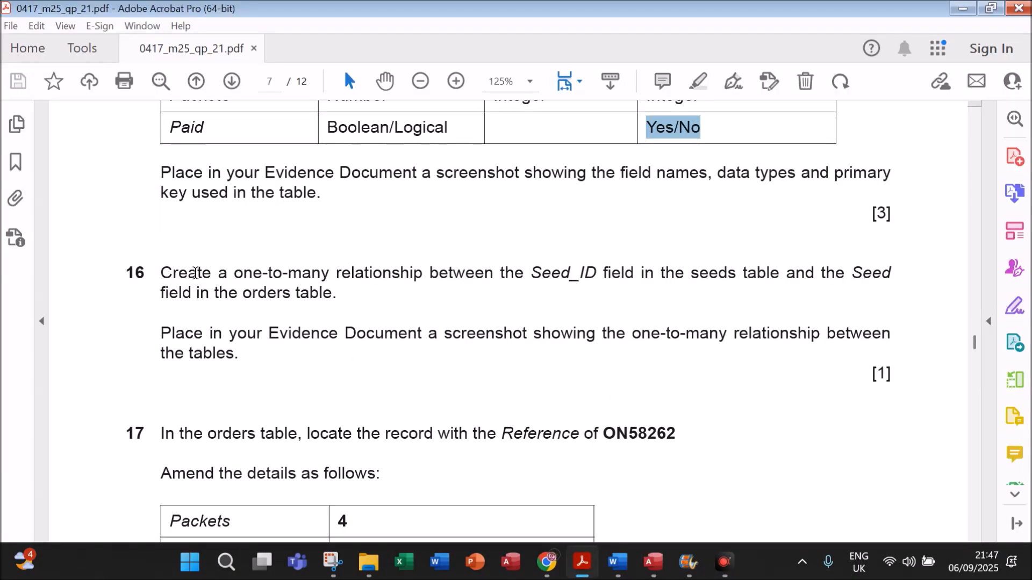
{"action": "mouse_move", "coordinate": [169, 271]}
{"action": "left_mouse_down"}
{"action": "mouse_move", "coordinate": [264, 273]}
{"action": "mouse_move", "coordinate": [321, 292]}
{"action": "mouse_move", "coordinate": [779, 292]}
{"action": "mouse_move", "coordinate": [339, 302]}
{"action": "left_mouse_up"}
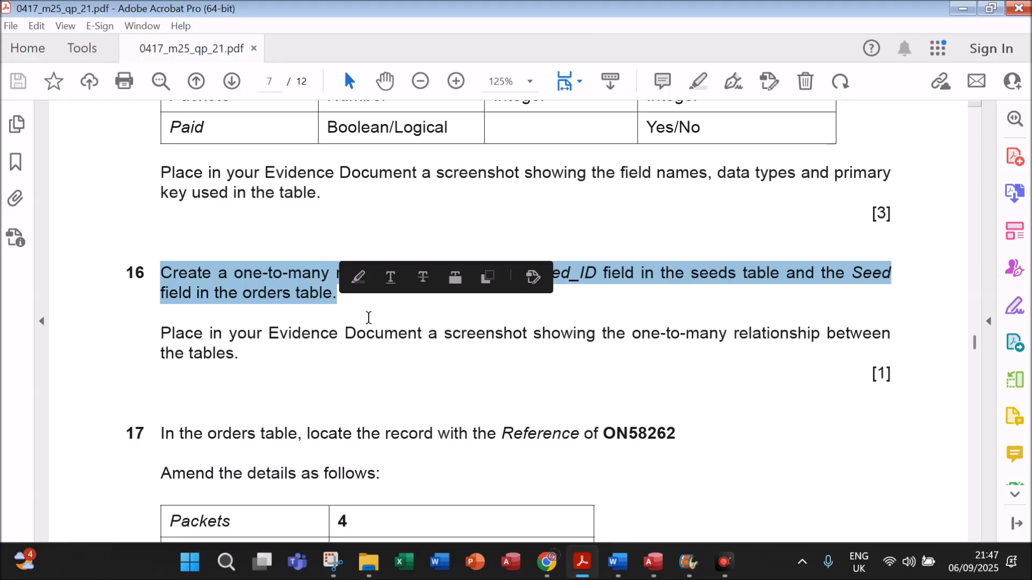
{"action": "left_click", "coordinate": [653, 561]}
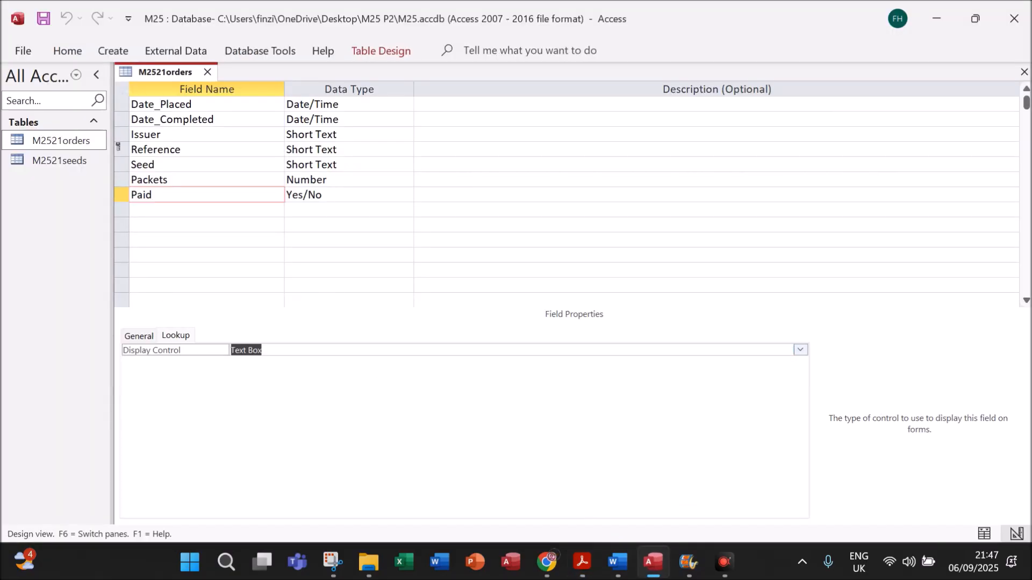
{"action": "left_click", "coordinate": [252, 54]}
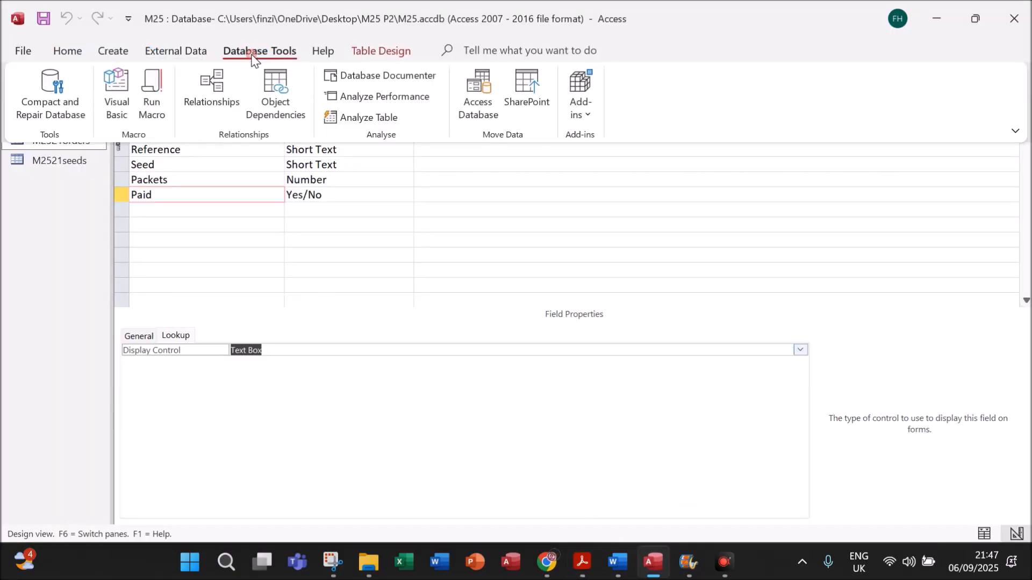
{"action": "left_click", "coordinate": [233, 101]}
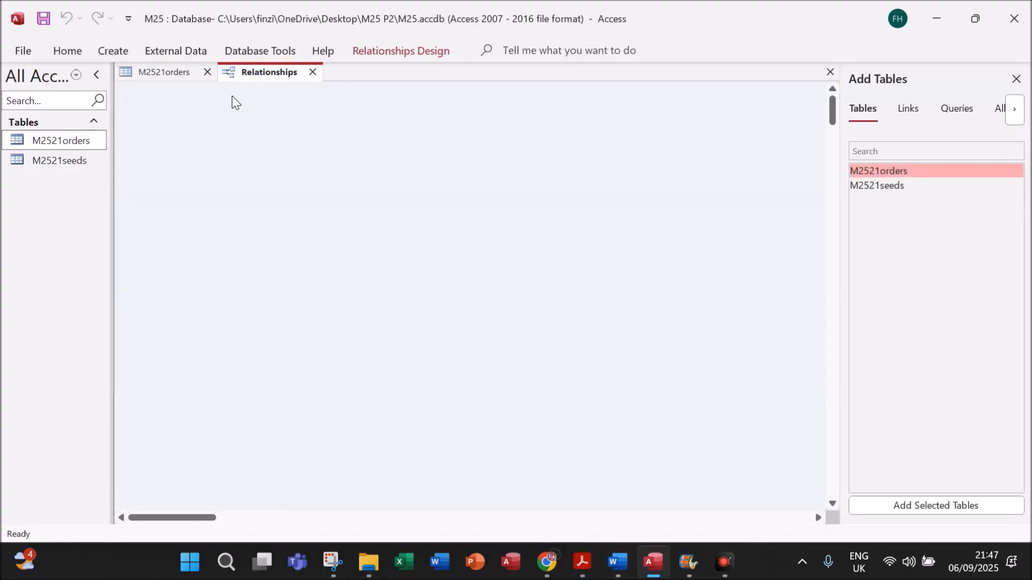
{"action": "double_click", "coordinate": [903, 171]}
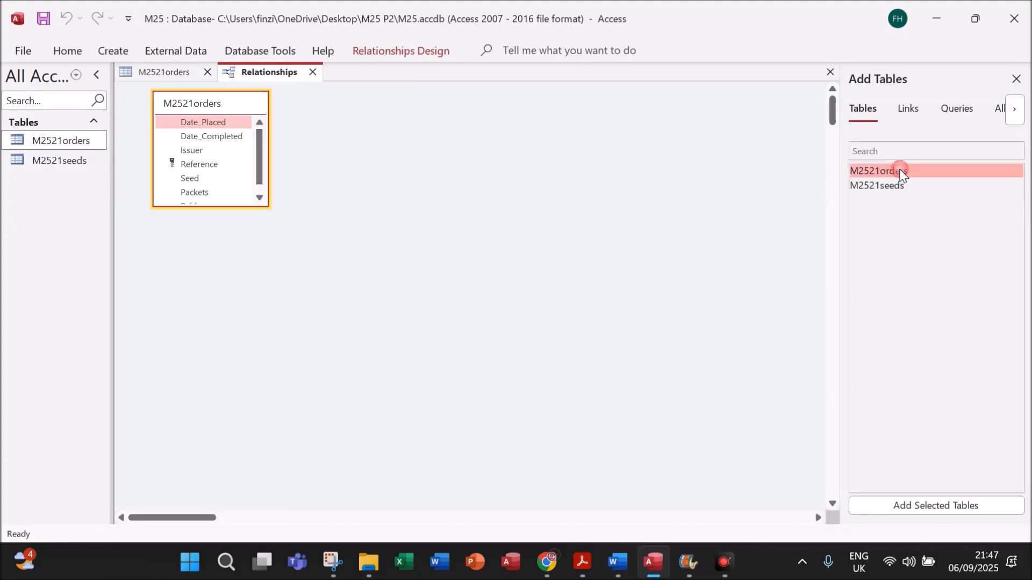
{"action": "double_click", "coordinate": [892, 185]}
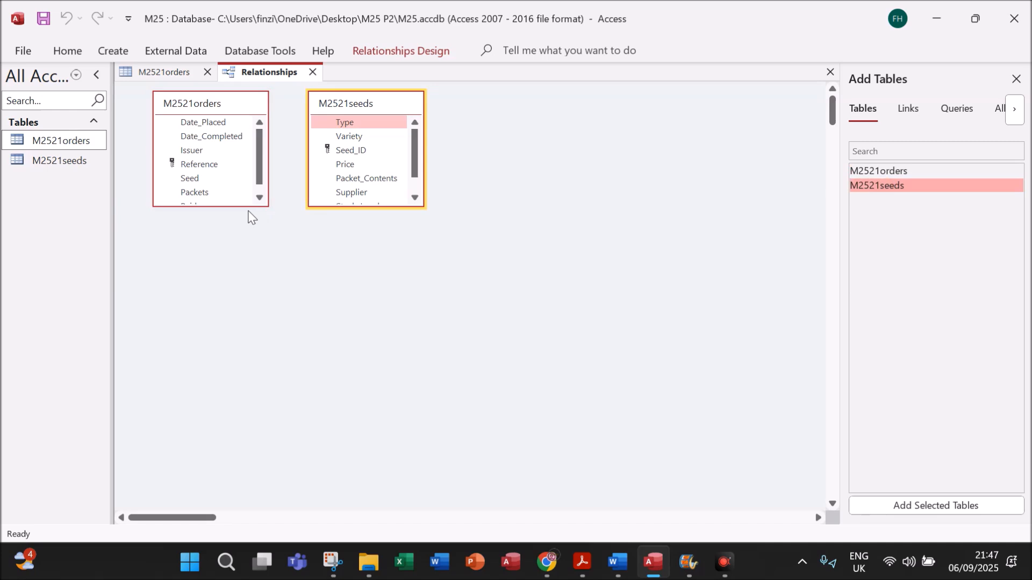
Lengthen both table boxes to fit all their fields and move M2521seeds farther away from M2521orders
{"action": "left_click_drag", "start_coordinate": [240, 206], "coordinate": [240, 275]}
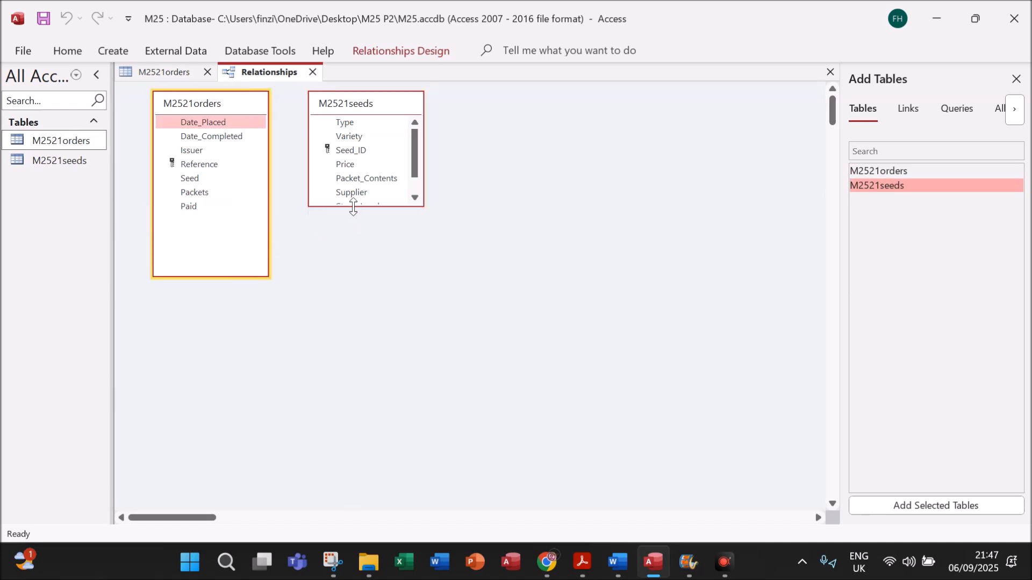
{"action": "left_click", "coordinate": [354, 206]}
{"action": "left_click_drag", "start_coordinate": [354, 206], "coordinate": [352, 281]}
{"action": "left_click_drag", "start_coordinate": [420, 102], "coordinate": [475, 100]}
Create a one-to-many relationship from Seed_ID in M2521seeds to Seed in M2521orders, and move the M2521seeds box lower
{"action": "left_click", "coordinate": [387, 150]}
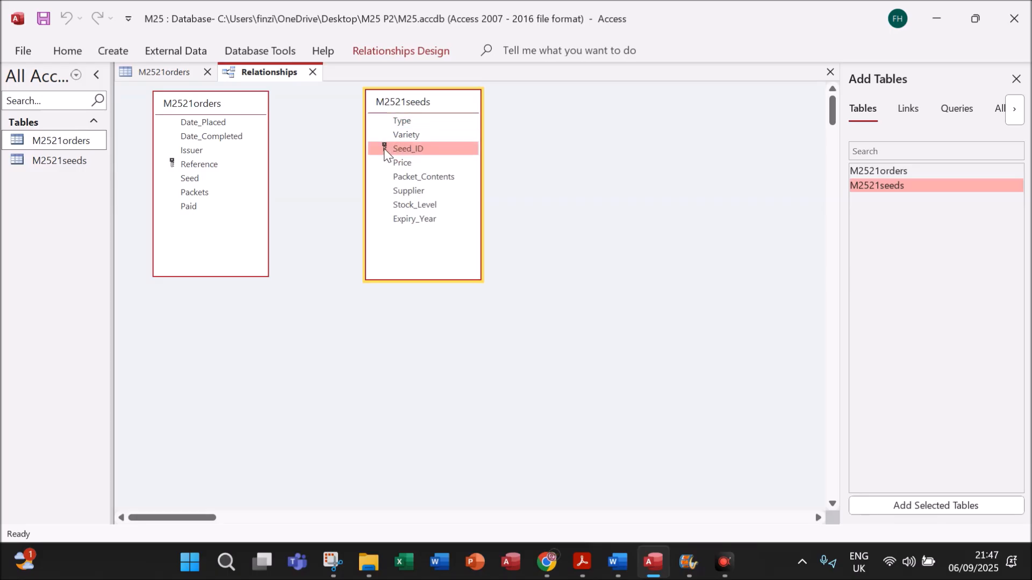
{"action": "left_click_drag", "start_coordinate": [385, 154], "coordinate": [192, 179]}
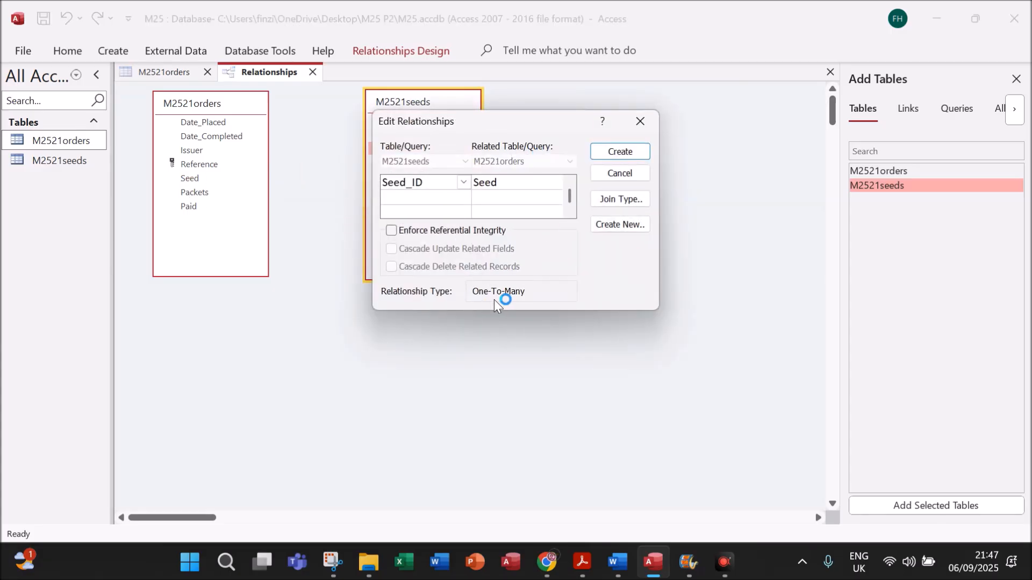
{"action": "left_click", "coordinate": [634, 153]}
{"action": "left_click_drag", "start_coordinate": [460, 110], "coordinate": [465, 193]}
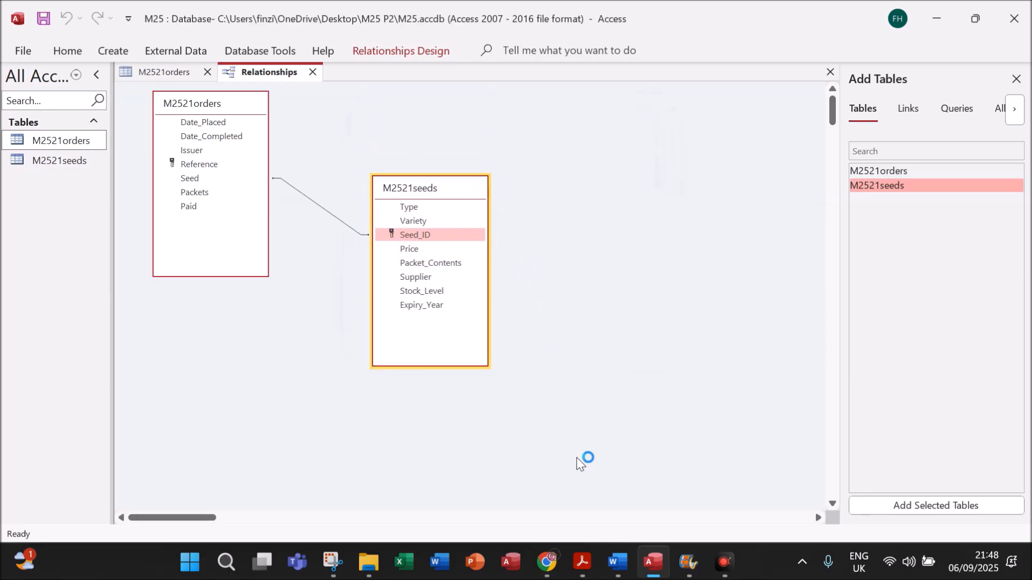
Check the evidence requirement in the PDF, then open the relationship for editing in Access and place its dialog beside the two tables
{"action": "left_click", "coordinate": [582, 561]}
{"action": "left_click_drag", "start_coordinate": [204, 335], "coordinate": [737, 338]}
{"action": "key", "text": "alt+Tab"}
{"action": "left_click", "coordinate": [339, 220]}
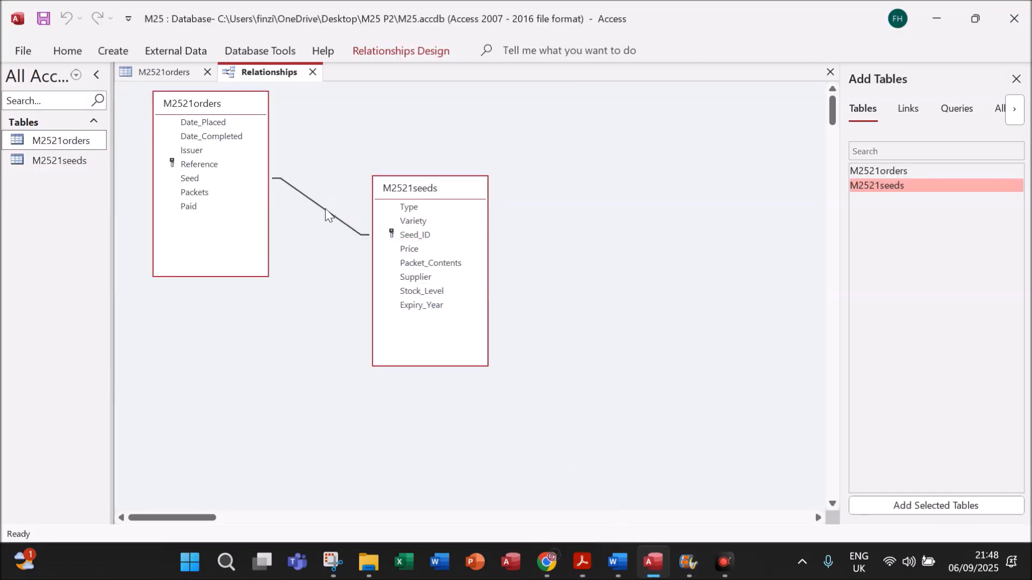
{"action": "right_click", "coordinate": [317, 201]}
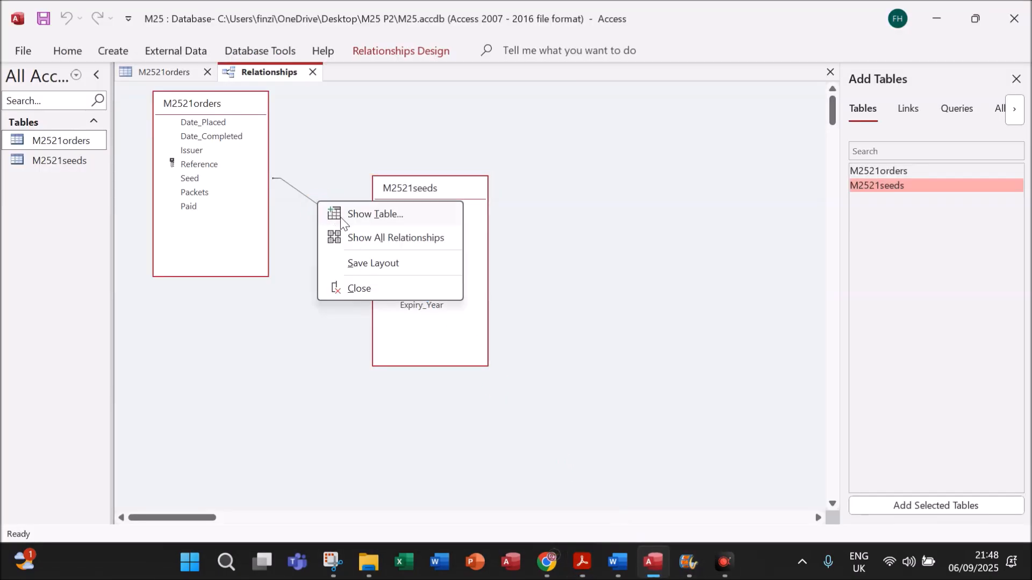
{"action": "left_click", "coordinate": [311, 201]}
{"action": "left_click", "coordinate": [318, 205]}
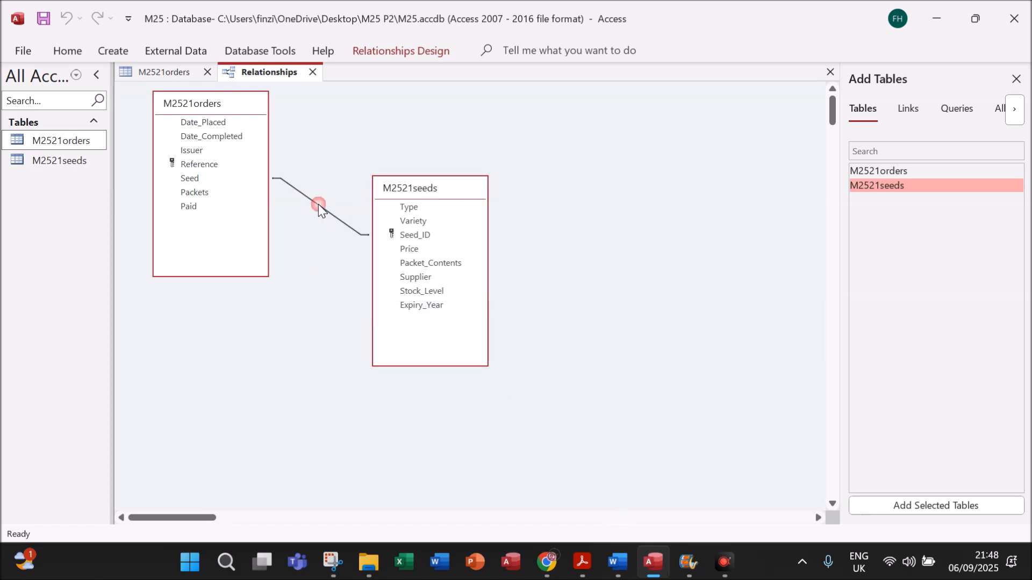
{"action": "right_click", "coordinate": [319, 205]}
{"action": "left_click", "coordinate": [357, 215]}
{"action": "left_click_drag", "start_coordinate": [527, 122], "coordinate": [668, 200]}
{"action": "left_click", "coordinate": [622, 362]}
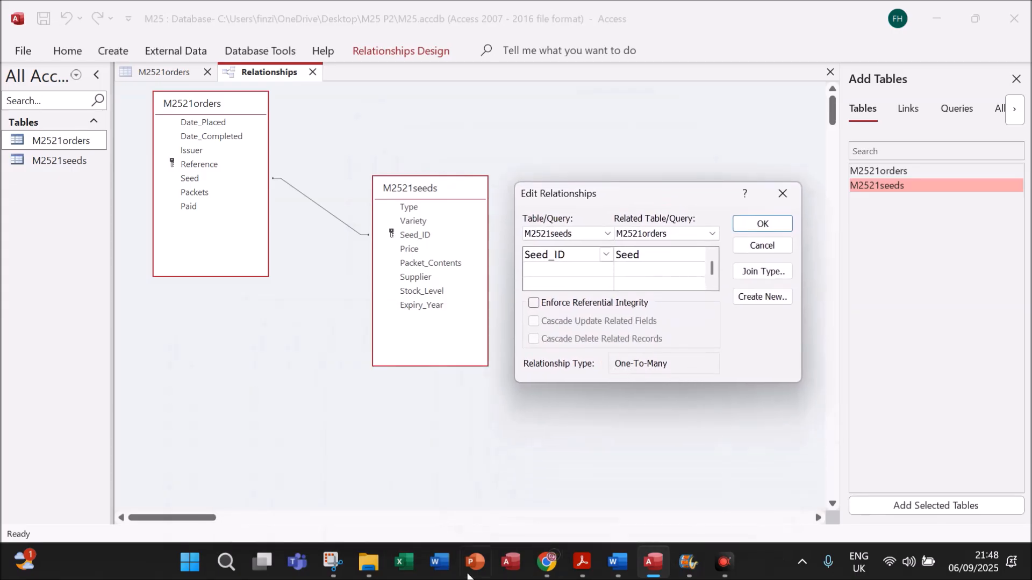
Capture the linked tables and Edit Relationships dialog with Snipping Tool, and paste the screenshot under Step 16 evidence in Word
{"action": "left_click", "coordinate": [333, 563]}
{"action": "left_click", "coordinate": [294, 43]}
{"action": "left_click_drag", "start_coordinate": [141, 79], "coordinate": [813, 412]}
{"action": "left_click", "coordinate": [609, 553]}
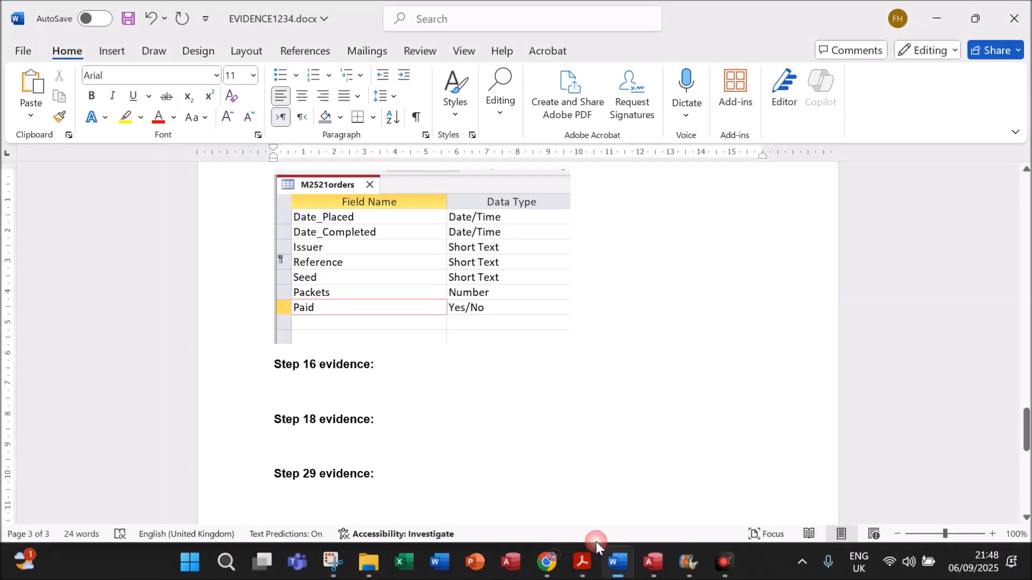
{"action": "left_click", "coordinate": [398, 389]}
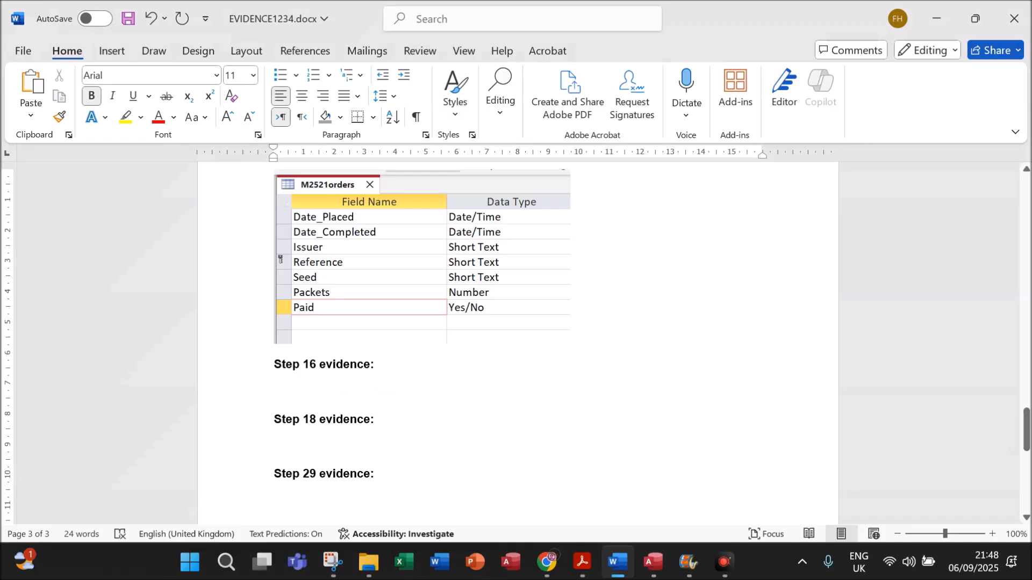
{"action": "key", "text": "ctrl+v"}
{"action": "scroll", "coordinate": [470, 401], "scroll_direction": "down", "scroll_amount": 3}
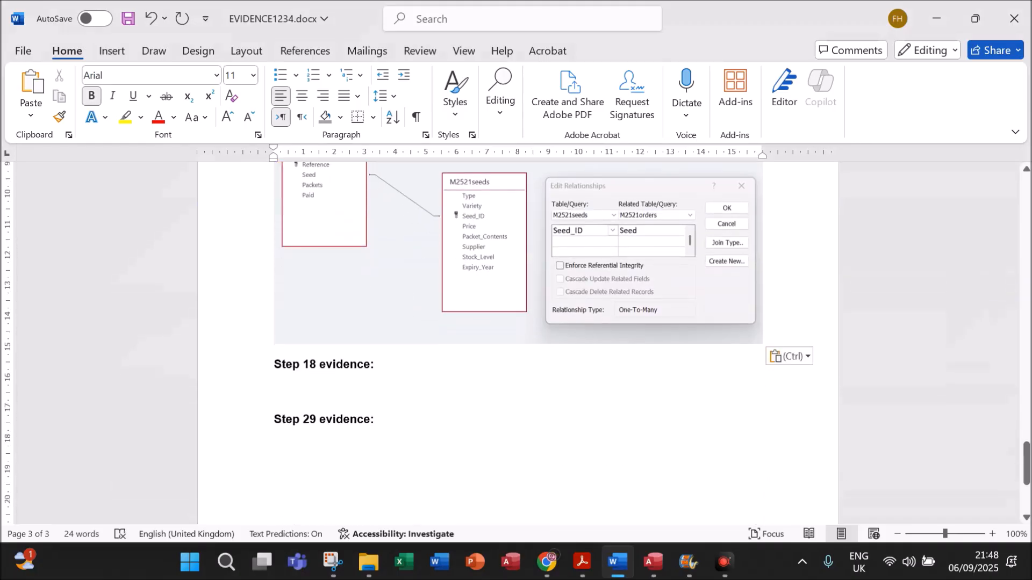
Return to Access, accept the relationship settings, save the relationships layout, and close it along with the M2521orders design
{"action": "left_click", "coordinate": [653, 562]}
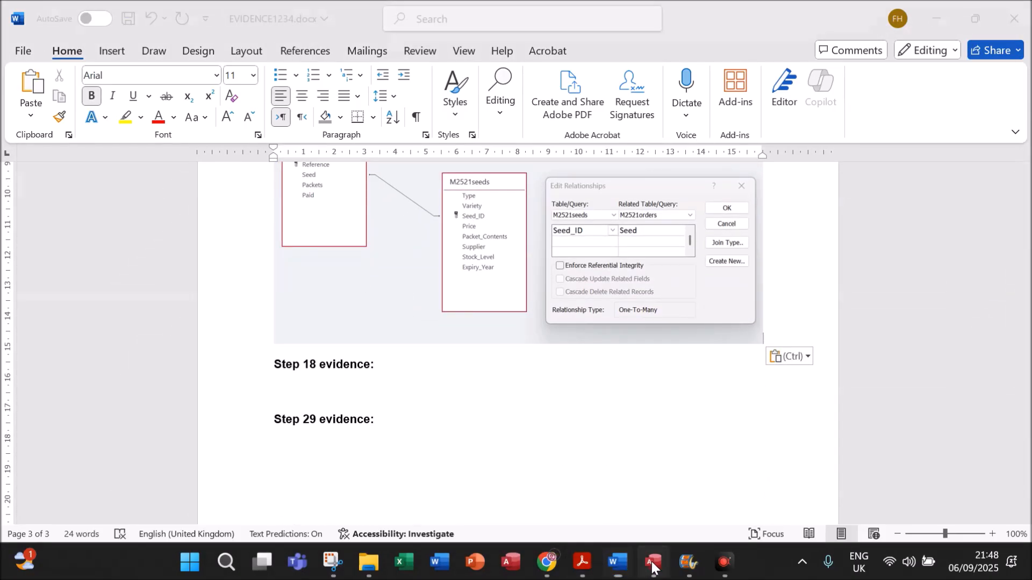
{"action": "left_click", "coordinate": [748, 223]}
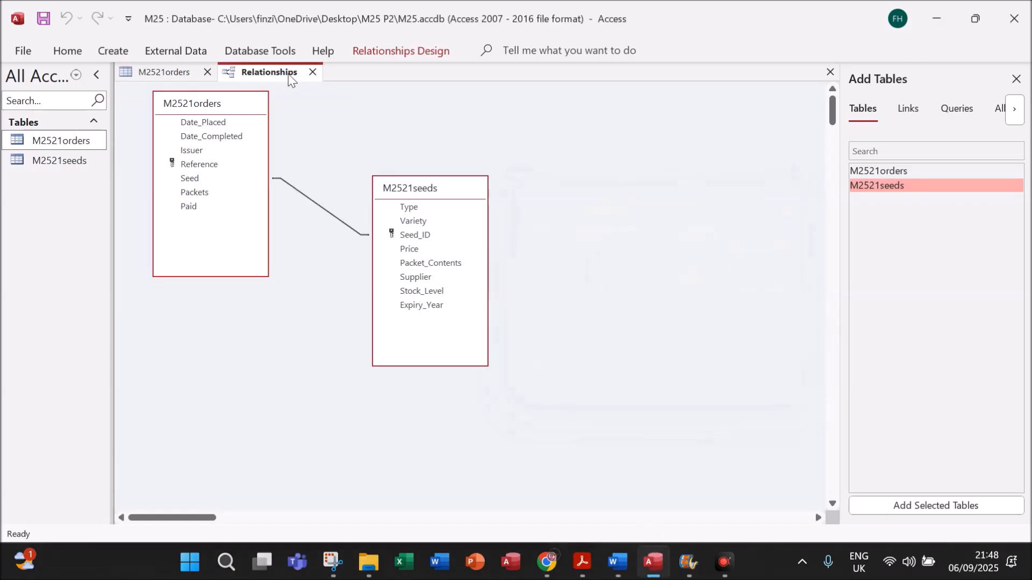
{"action": "right_click", "coordinate": [267, 74]}
{"action": "left_click", "coordinate": [300, 82]}
{"action": "left_click", "coordinate": [312, 72]}
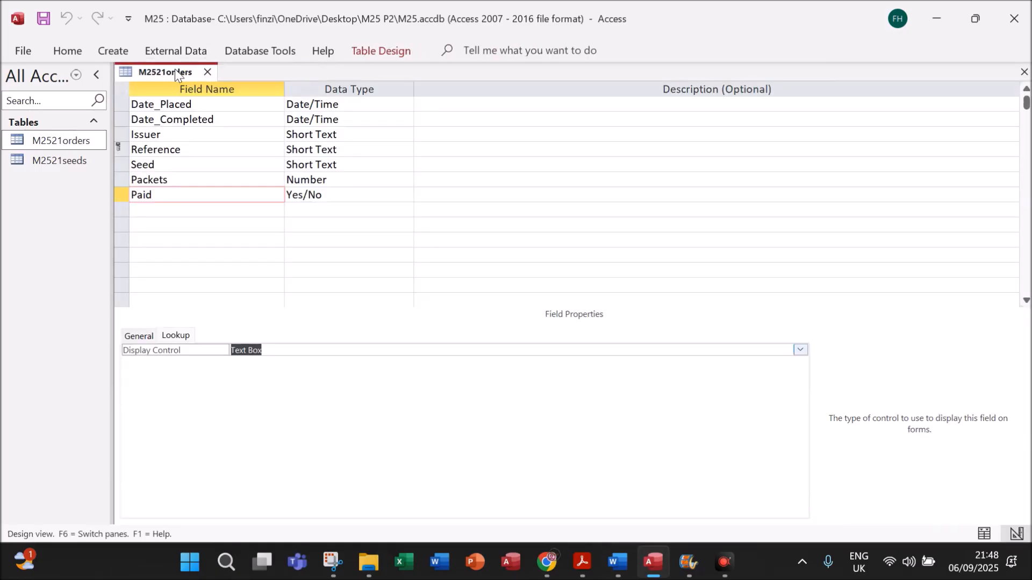
{"action": "left_click", "coordinate": [208, 72]}
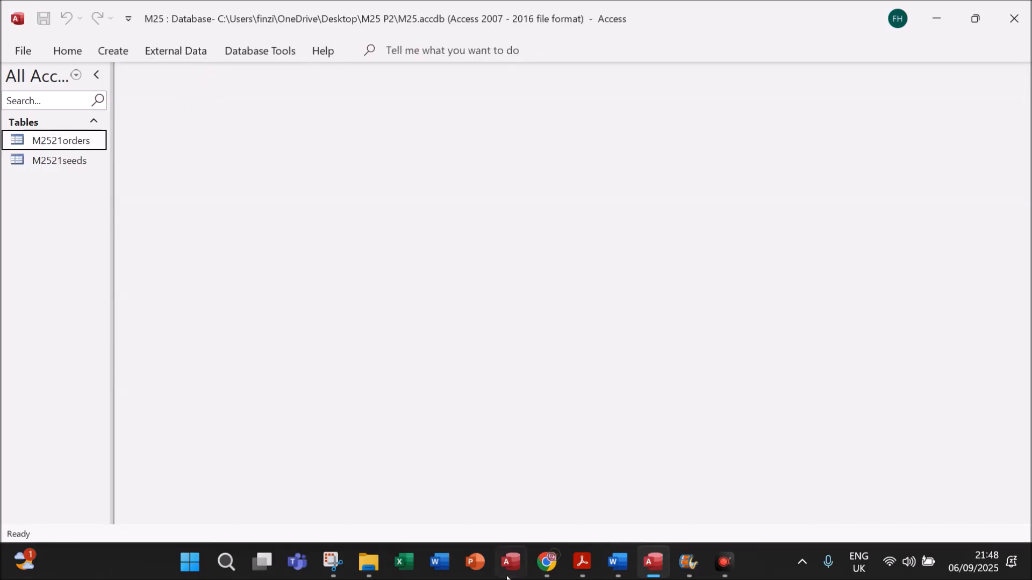
Switch to the question paper PDF and read step 17 on amending the order with Reference ON58262
{"action": "left_click", "coordinate": [576, 556]}
{"action": "scroll", "coordinate": [500, 419], "scroll_direction": "down", "scroll_amount": 3}
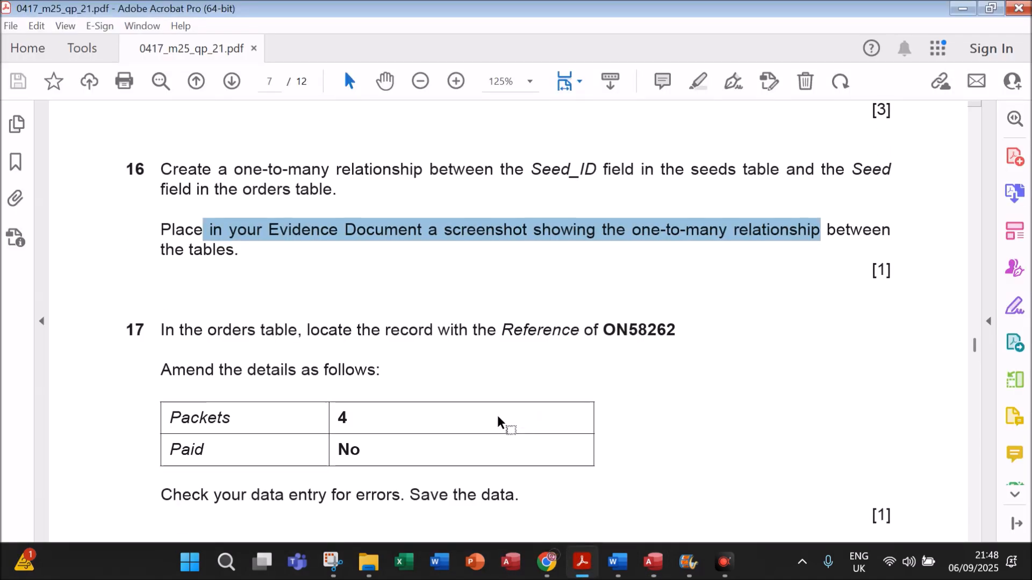
{"action": "left_click_drag", "start_coordinate": [305, 280], "coordinate": [666, 287]}
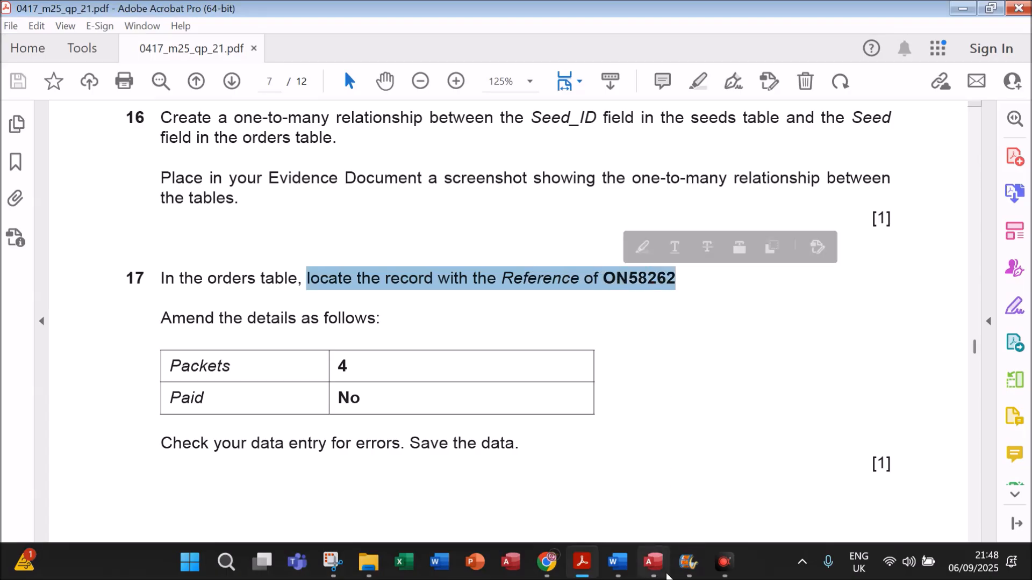
Switch to Access and turn off Collapse the Ribbon so the ribbon stays expanded
{"action": "left_click", "coordinate": [653, 562]}
{"action": "left_click", "coordinate": [607, 54]}
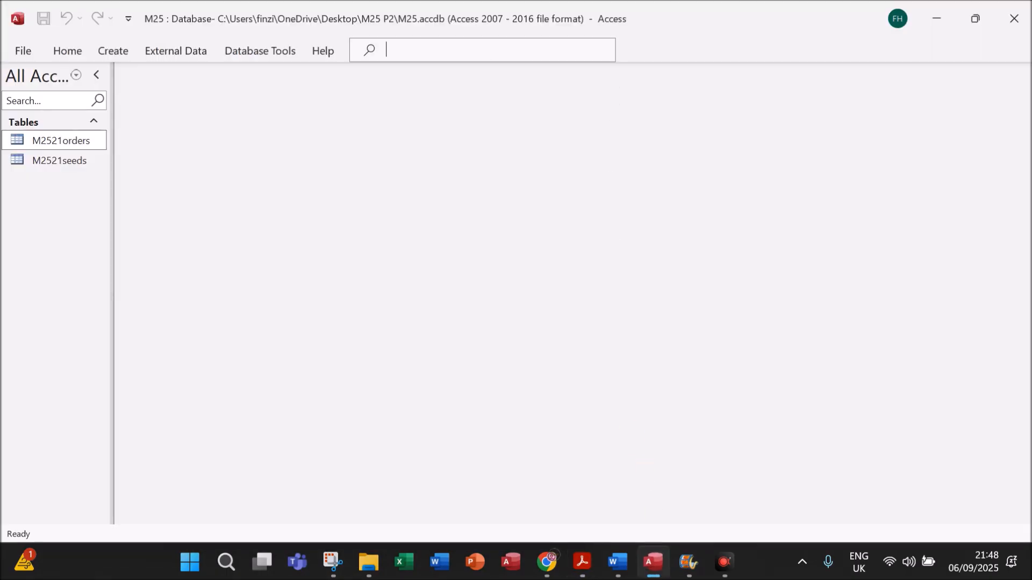
{"action": "left_click", "coordinate": [689, 39]}
{"action": "right_click", "coordinate": [689, 40]}
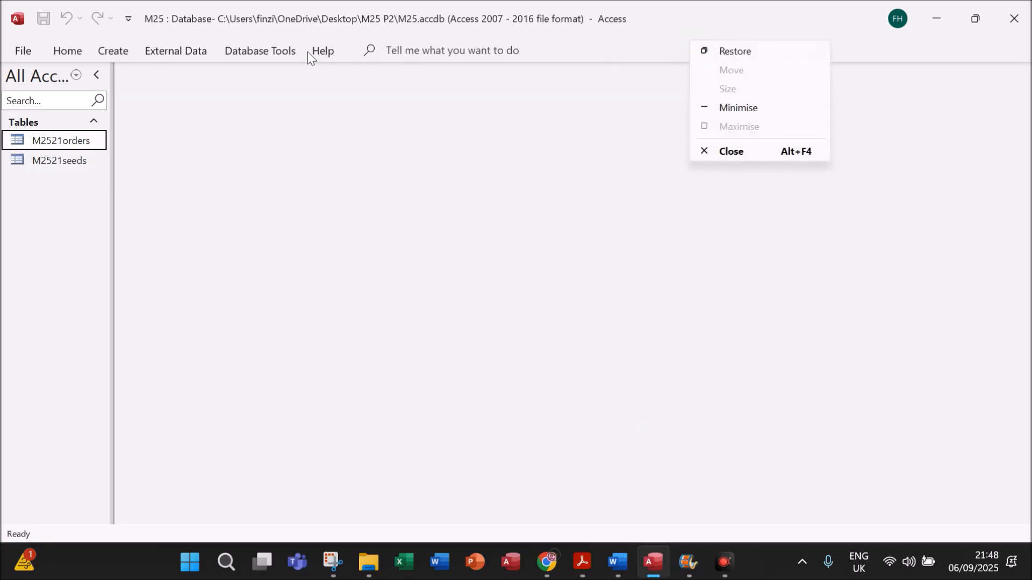
{"action": "left_click", "coordinate": [278, 51]}
{"action": "left_click", "coordinate": [279, 51]}
{"action": "right_click", "coordinate": [650, 106]}
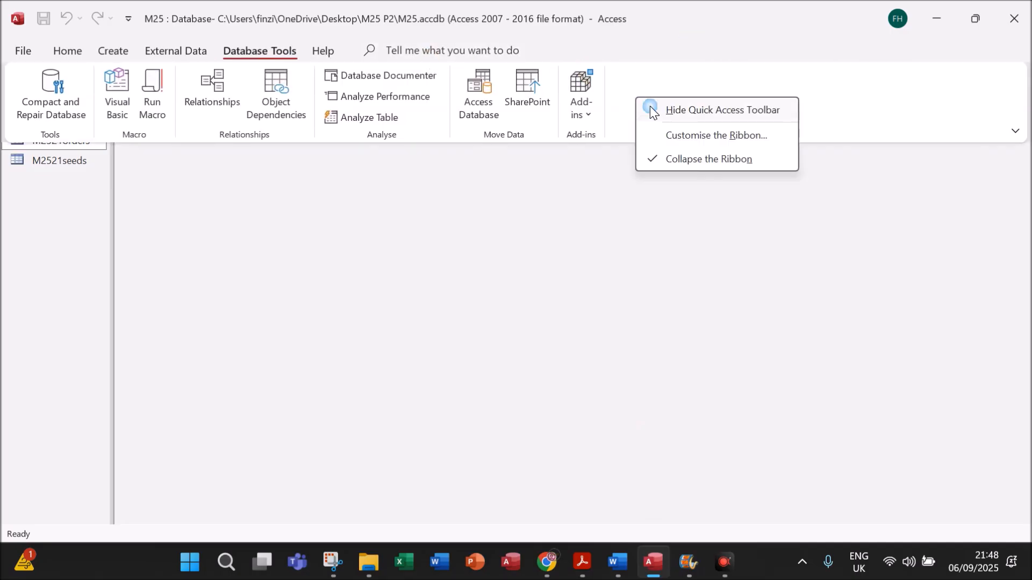
{"action": "left_click", "coordinate": [682, 159]}
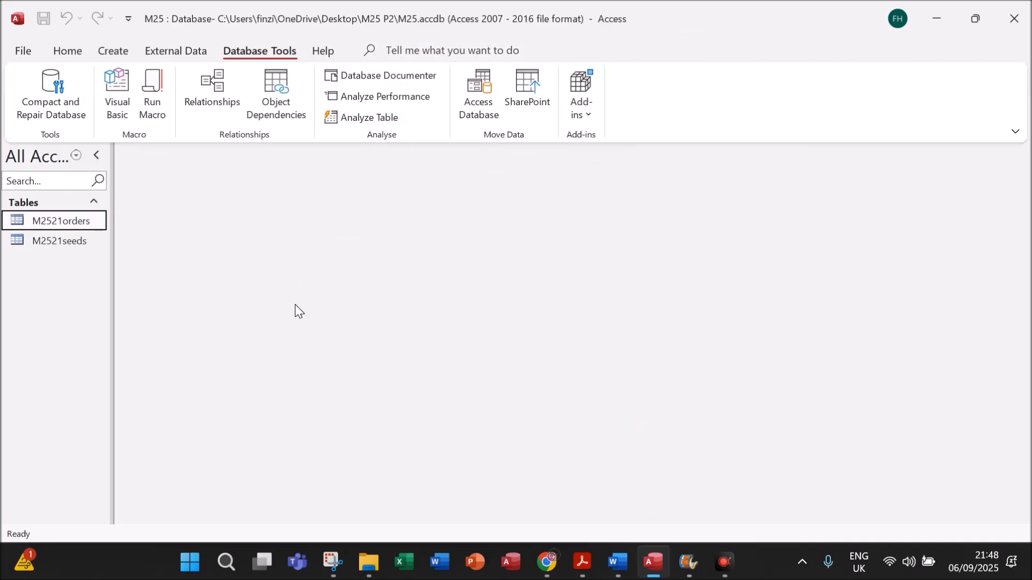
Open the M2521orders table, recheck step 17 in the question paper PDF, and return to Access with the Reference field active
{"action": "double_click", "coordinate": [50, 220]}
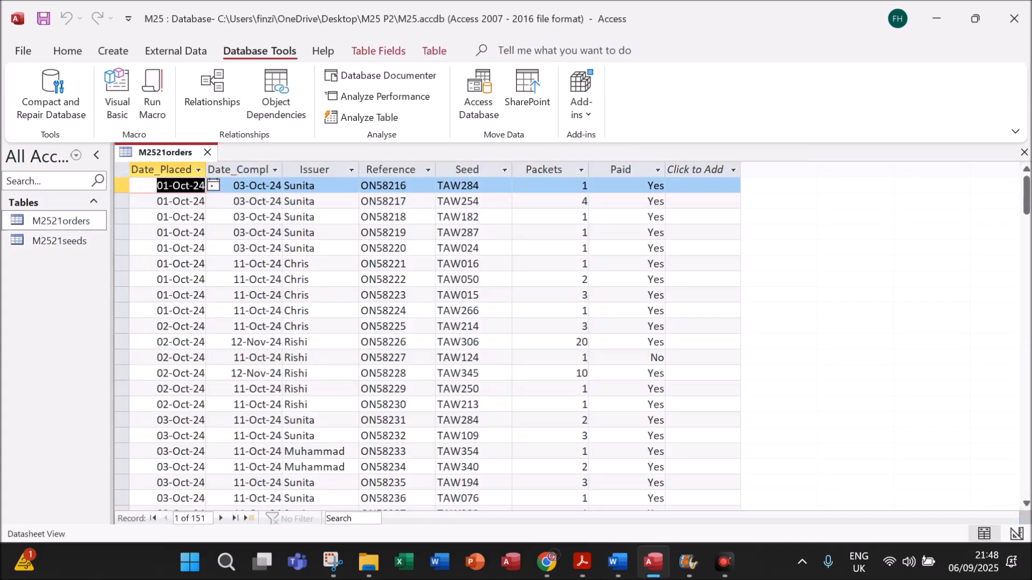
{"action": "left_click", "coordinate": [410, 233]}
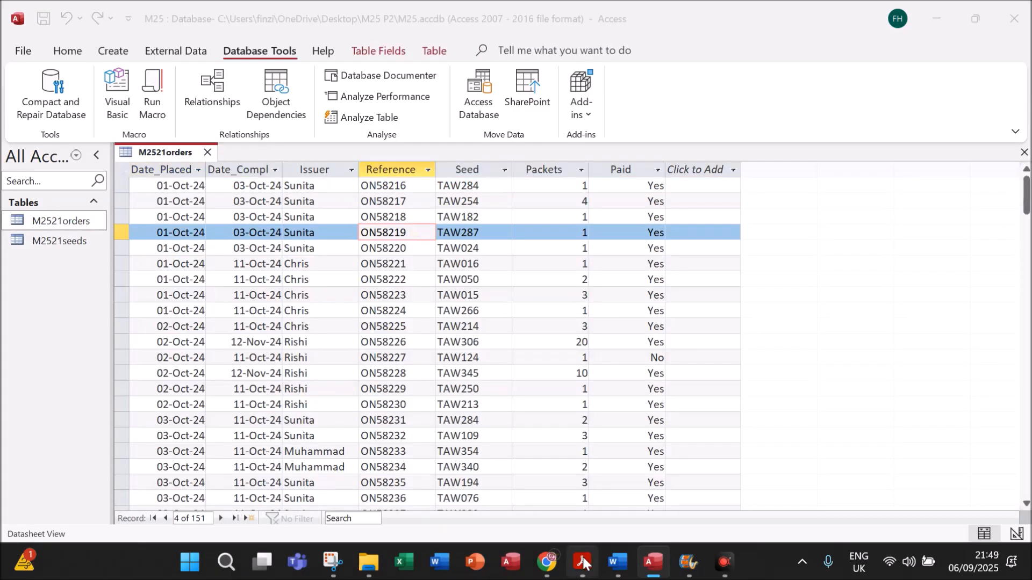
{"action": "left_click", "coordinate": [582, 561]}
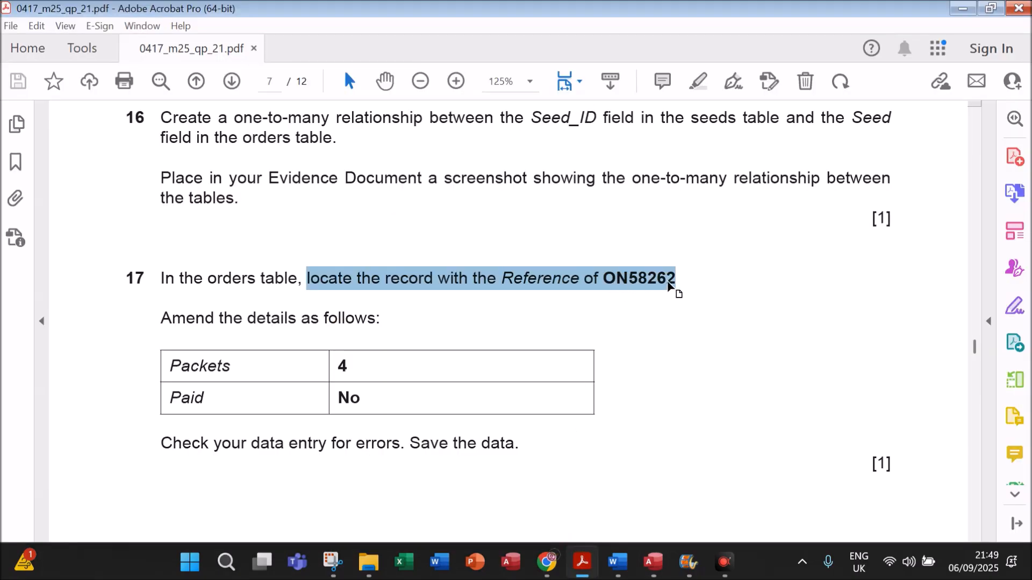
{"action": "left_click", "coordinate": [652, 561]}
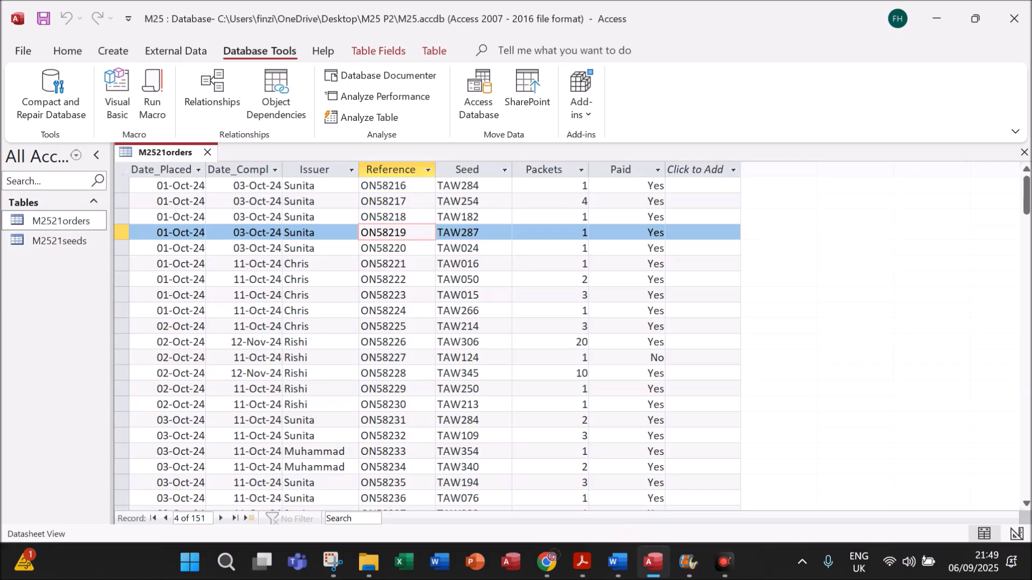
{"action": "left_click", "coordinate": [394, 264]}
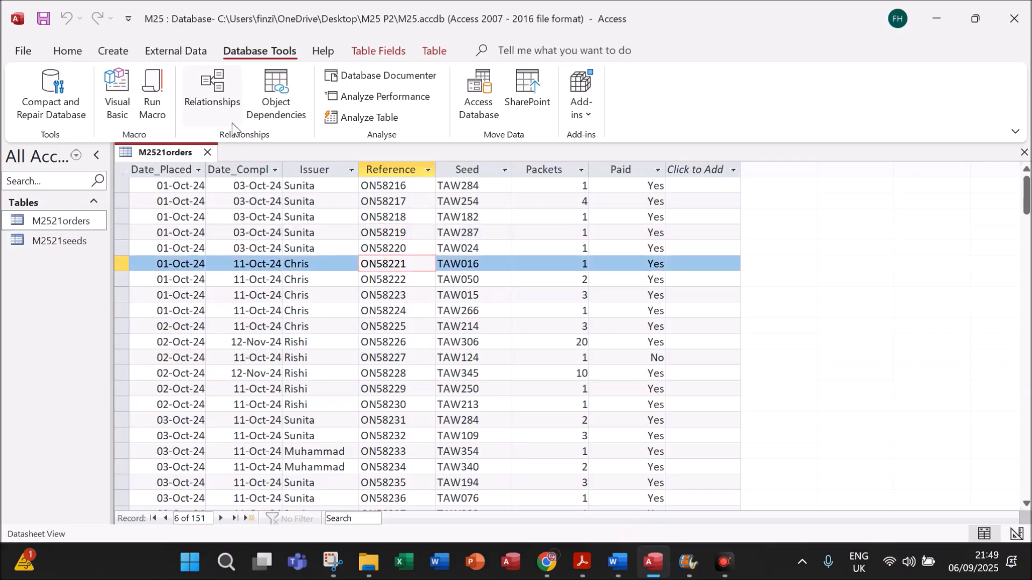
Find the record in the Reference field of M2521orders using the reference copied from step 17 of the question paper PDF
{"action": "left_click", "coordinate": [68, 50]}
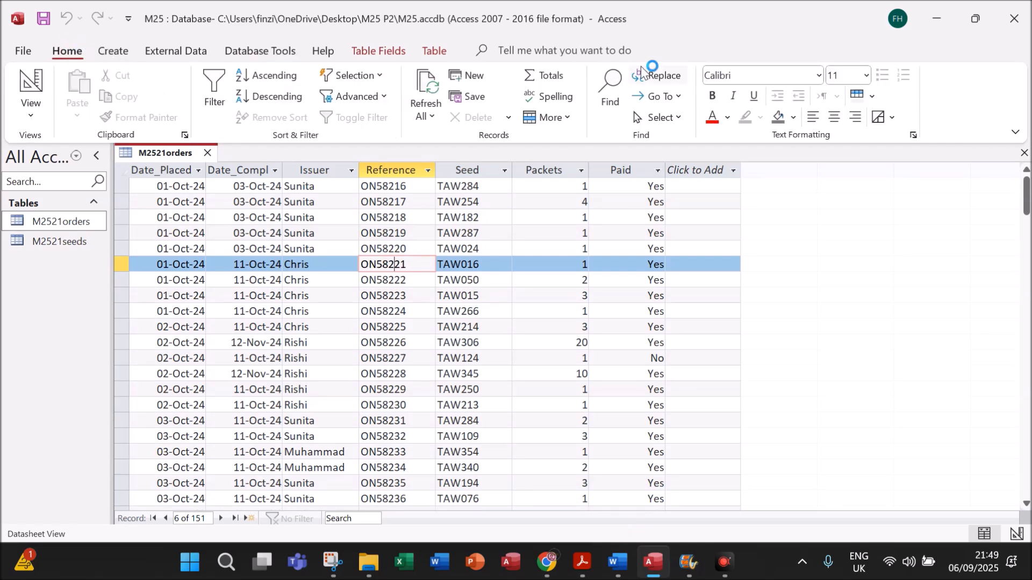
{"action": "left_click", "coordinate": [605, 83]}
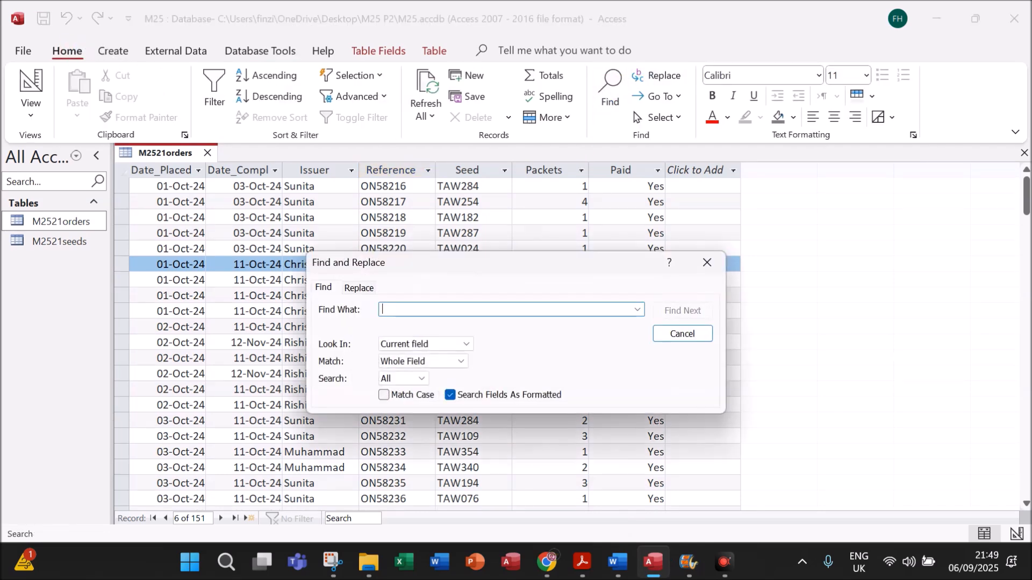
{"action": "left_click", "coordinate": [582, 561]}
{"action": "double_click", "coordinate": [626, 279]}
{"action": "key", "text": "ctrl+c"}
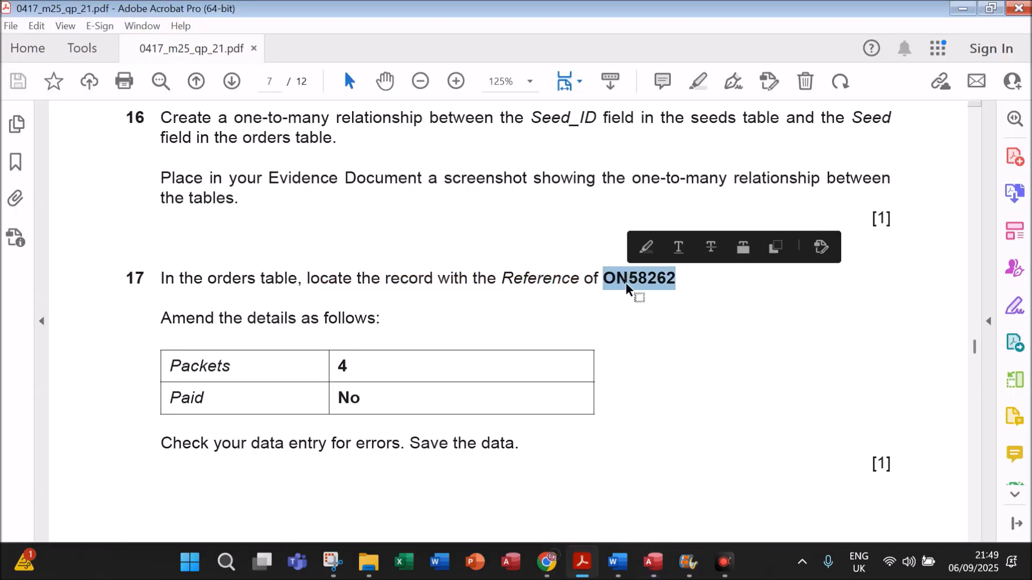
{"action": "left_click", "coordinate": [652, 562]}
{"action": "left_click", "coordinate": [488, 309]}
{"action": "key", "text": "ctrl+v"}
{"action": "left_click", "coordinate": [664, 309]}
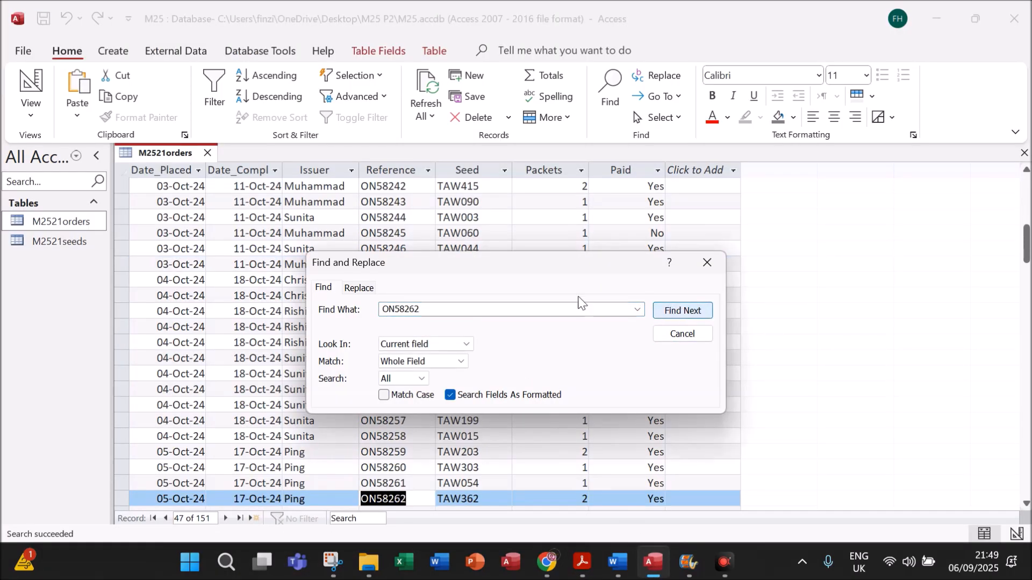
{"action": "left_click_drag", "start_coordinate": [471, 270], "coordinate": [492, 201]}
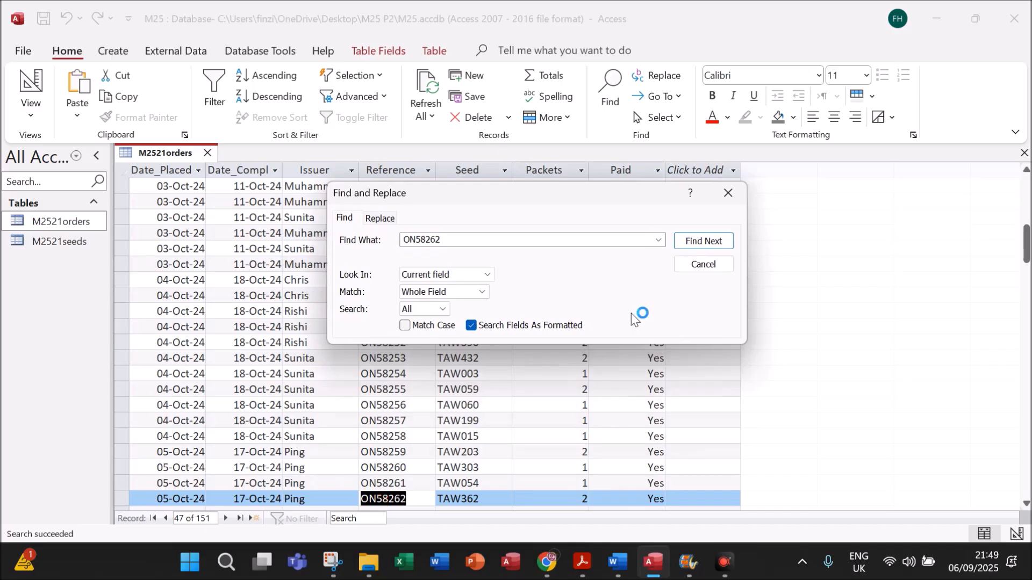
{"action": "left_click", "coordinate": [727, 193]}
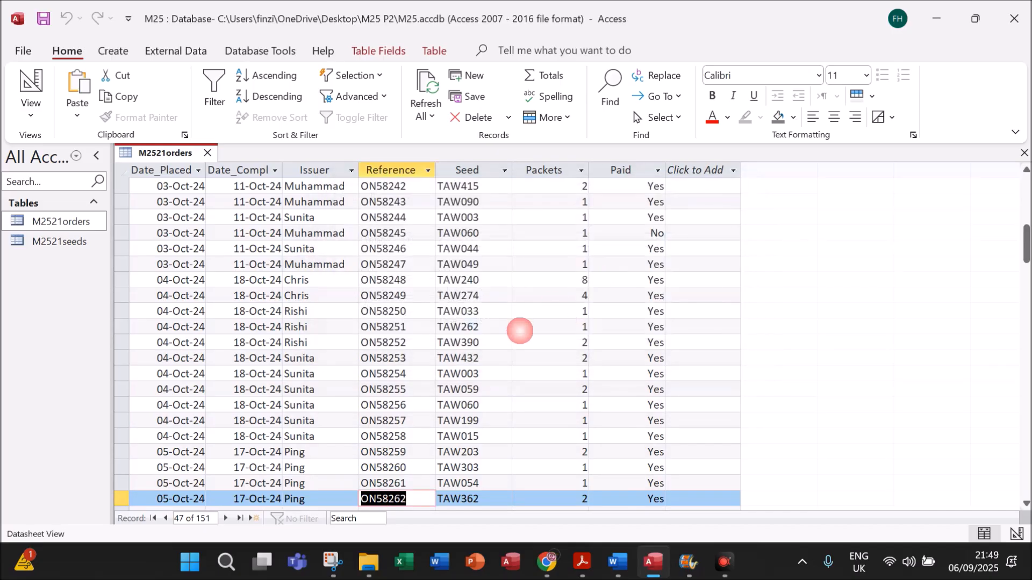
{"action": "scroll", "coordinate": [553, 301], "scroll_direction": "down", "scroll_amount": 2}
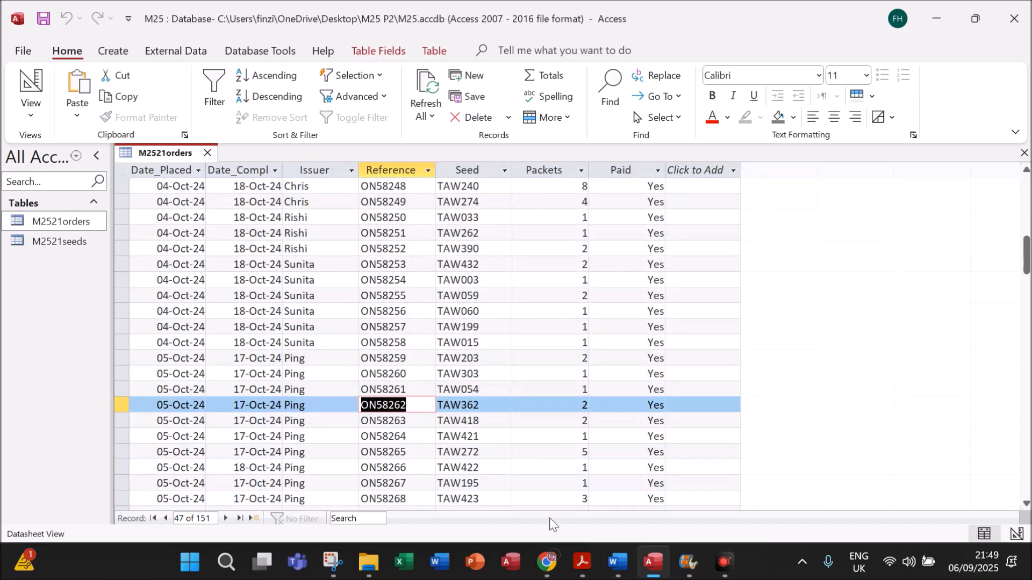
Check the amendments in the question paper PDF and, in Access, set the found order's Packets to 4 and Paid to No
{"action": "left_click", "coordinate": [580, 562]}
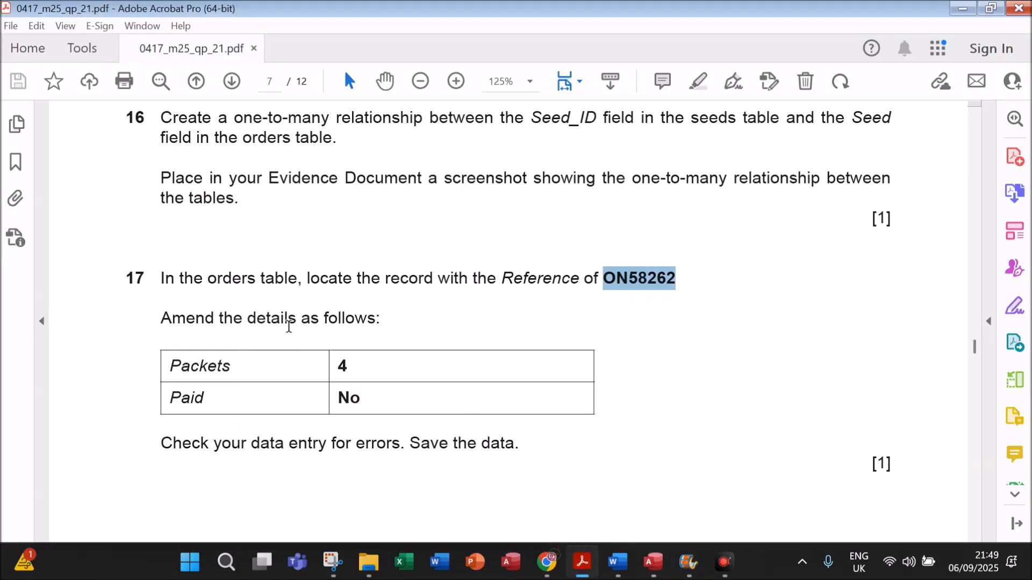
{"action": "left_click_drag", "start_coordinate": [333, 357], "coordinate": [367, 396]}
{"action": "left_click", "coordinate": [656, 569]}
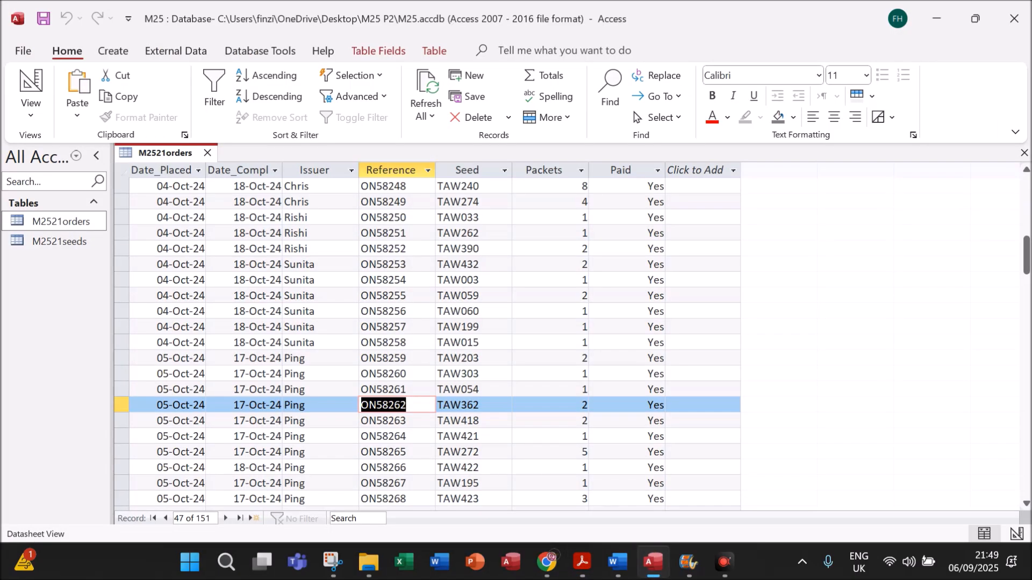
{"action": "left_click", "coordinate": [580, 405]}
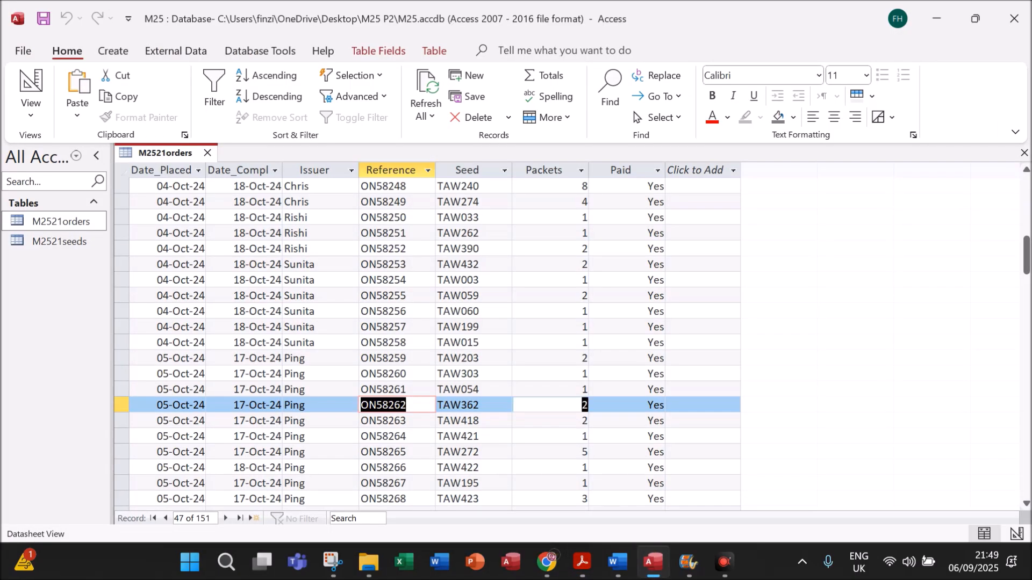
{"action": "left_click", "coordinate": [584, 405]}
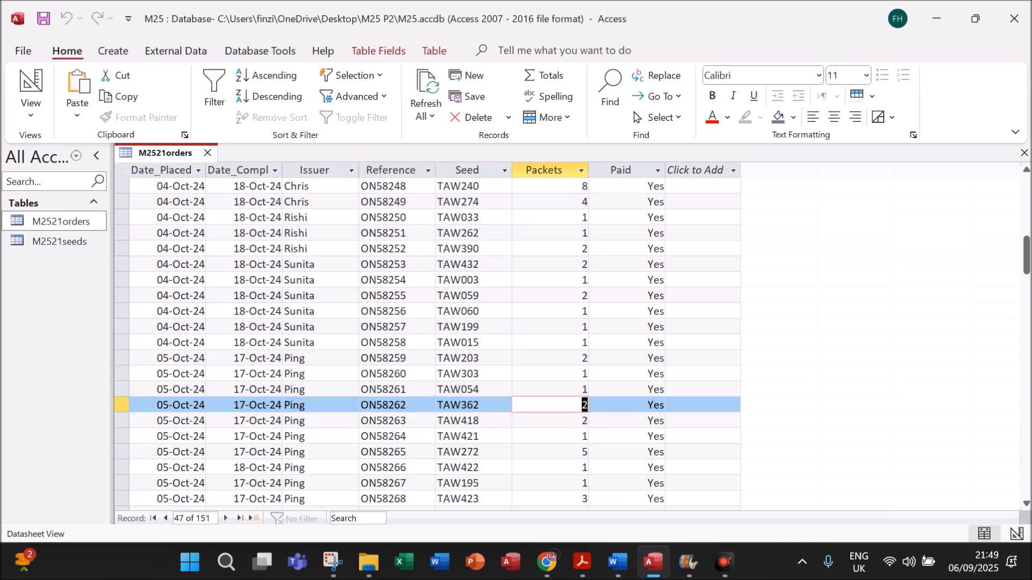
{"action": "type", "text": "4"}
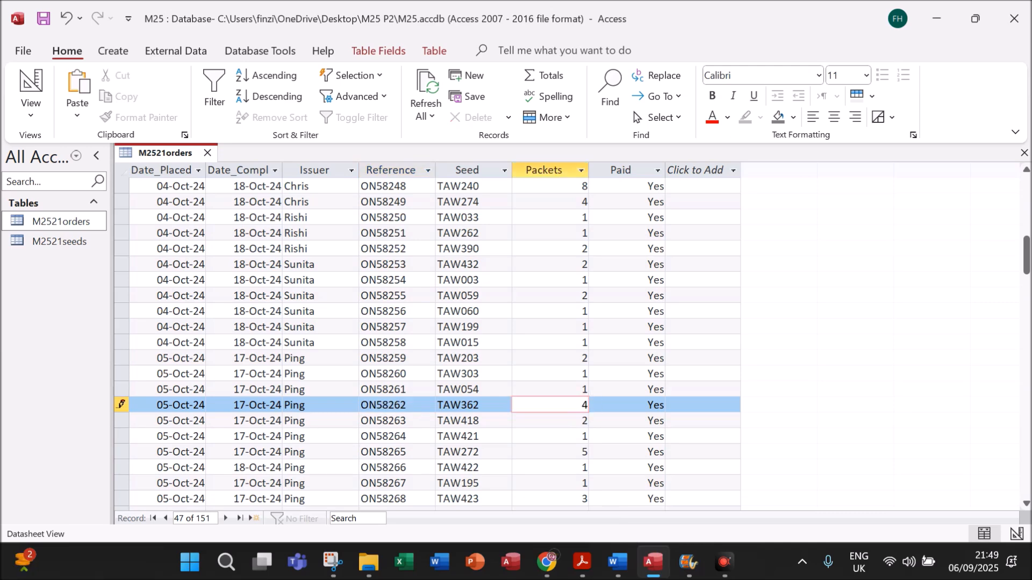
{"action": "left_click", "coordinate": [662, 405]}
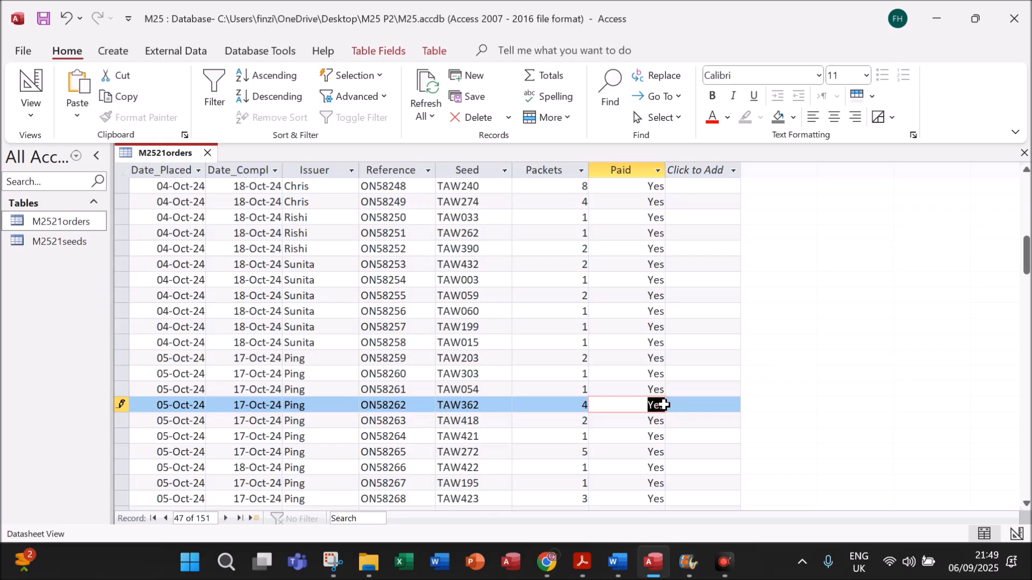
{"action": "key", "text": "BackSpace"}
{"action": "type", "text": "0"}
{"action": "key", "text": "Tab"}
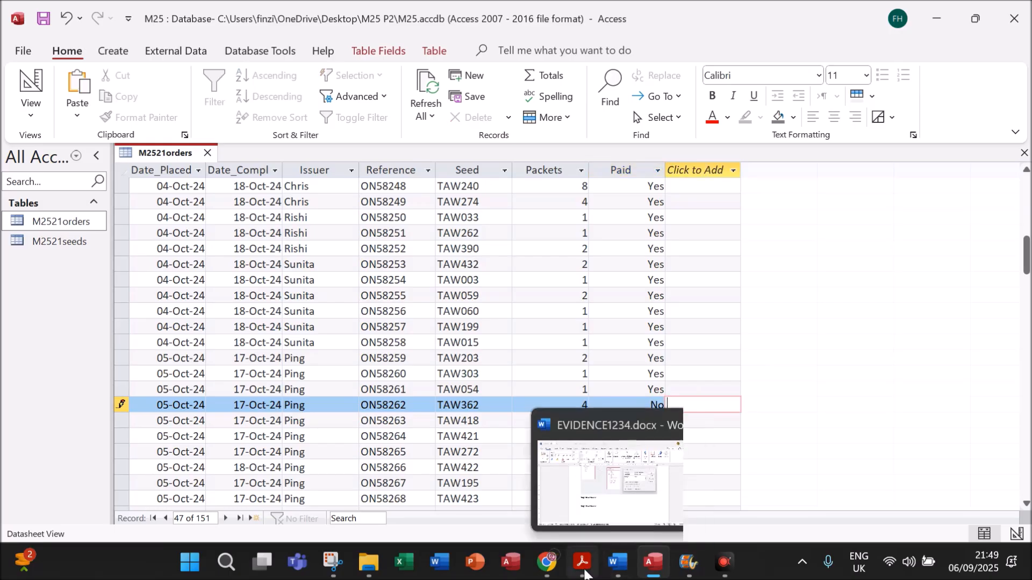
Check the question paper for the save instruction and the following task, then save and close the M2521orders table in Access
{"action": "left_click", "coordinate": [581, 529]}
{"action": "scroll", "coordinate": [556, 423], "scroll_direction": "down", "scroll_amount": 5}
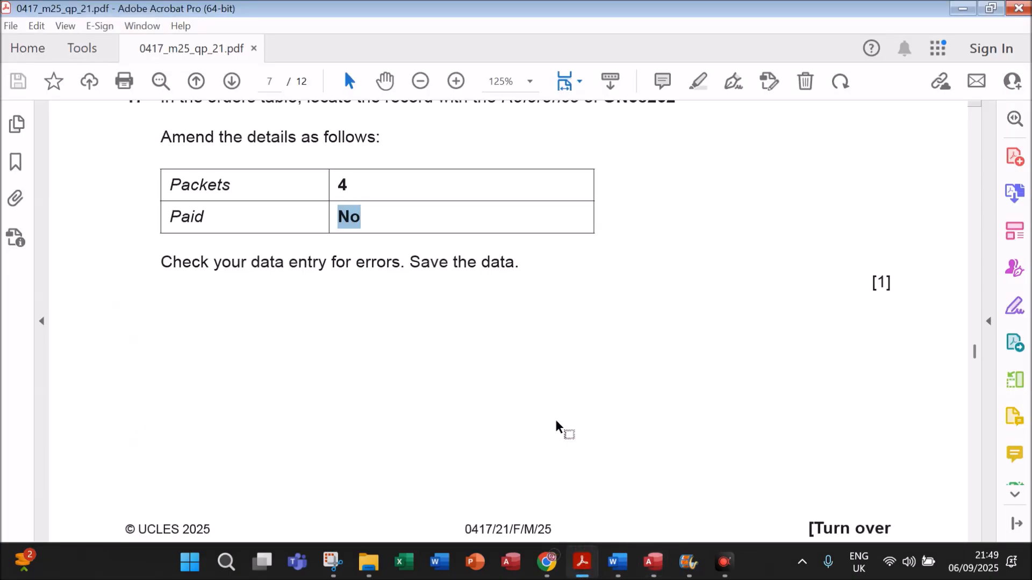
{"action": "left_click", "coordinate": [652, 560]}
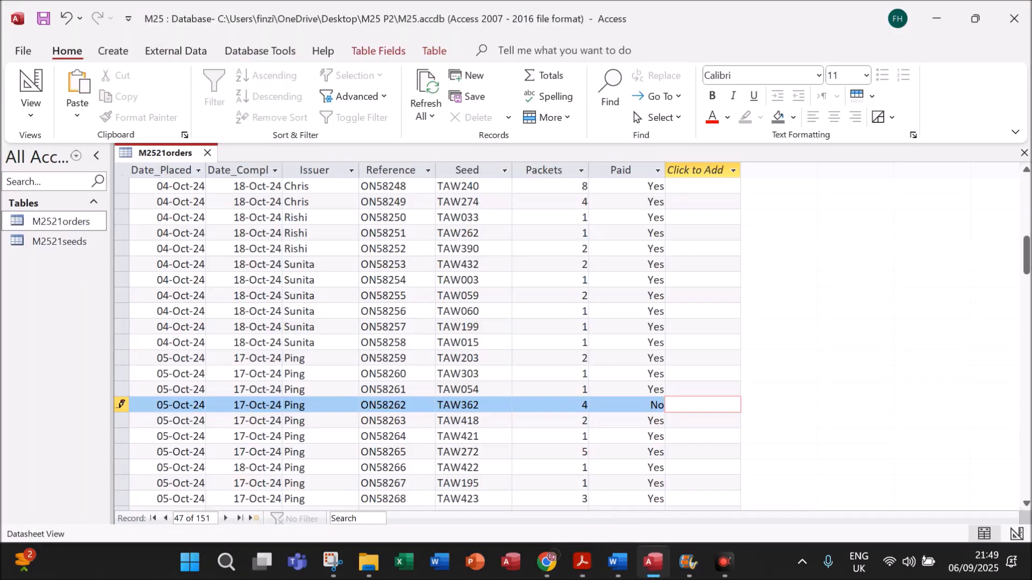
{"action": "right_click", "coordinate": [180, 152]}
{"action": "left_click", "coordinate": [214, 162]}
{"action": "left_click", "coordinate": [580, 573]}
{"action": "scroll", "coordinate": [521, 420], "scroll_direction": "down", "scroll_amount": 10}
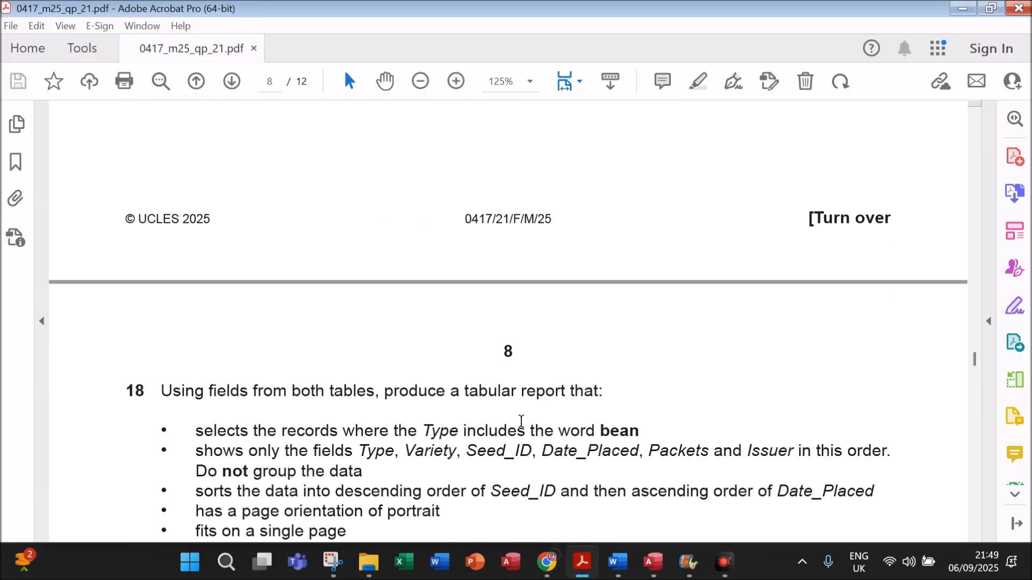
{"action": "scroll", "coordinate": [520, 420], "scroll_direction": "down", "scroll_amount": 3}
{"action": "left_click", "coordinate": [652, 561]}
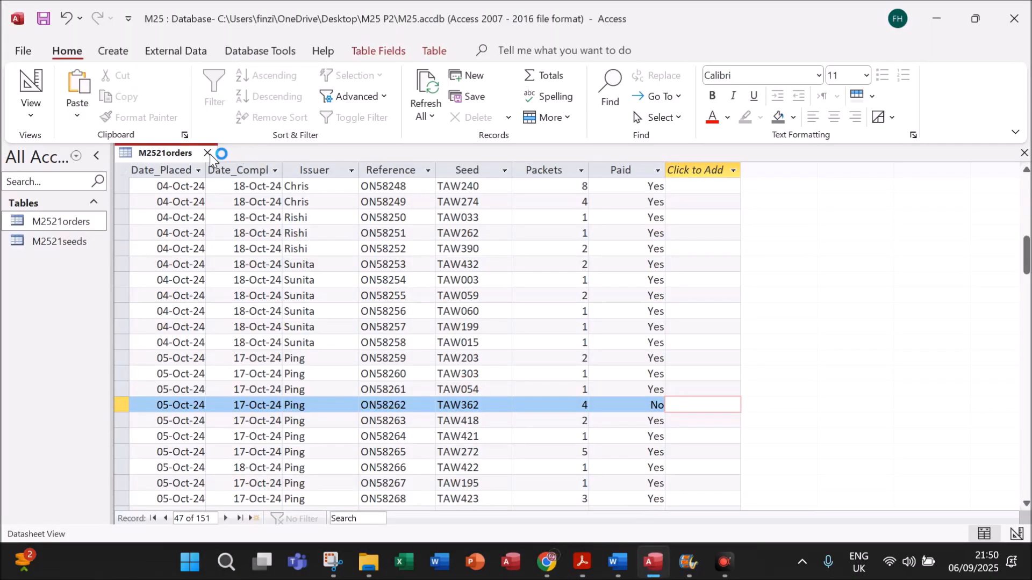
{"action": "left_click", "coordinate": [208, 153]}
Switch to the question paper PDF and read step 18 on the tabular report's record selection, field order and grouping requirements
{"action": "left_click", "coordinate": [582, 561]}
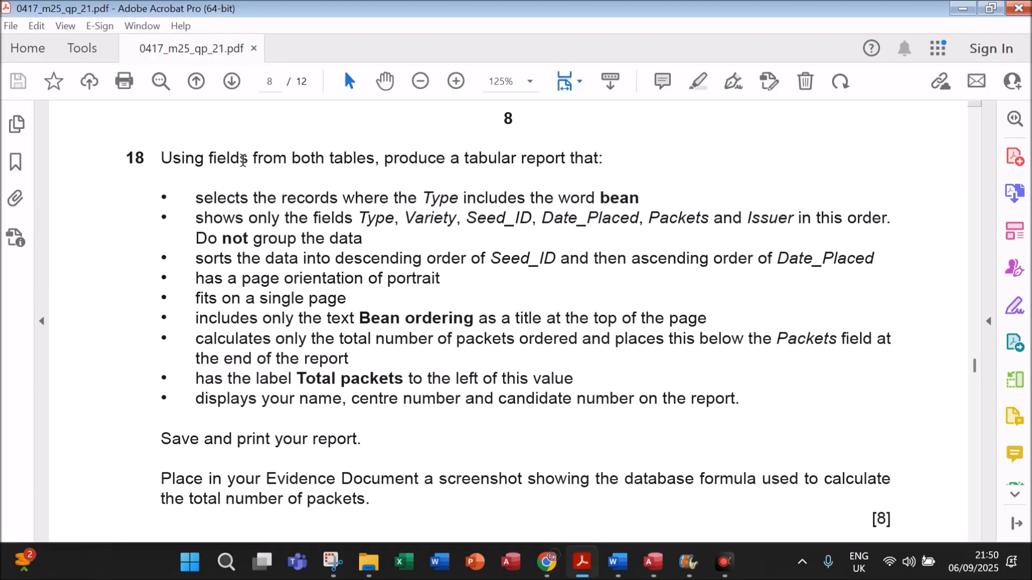
{"action": "left_click_drag", "start_coordinate": [209, 157], "coordinate": [617, 157]}
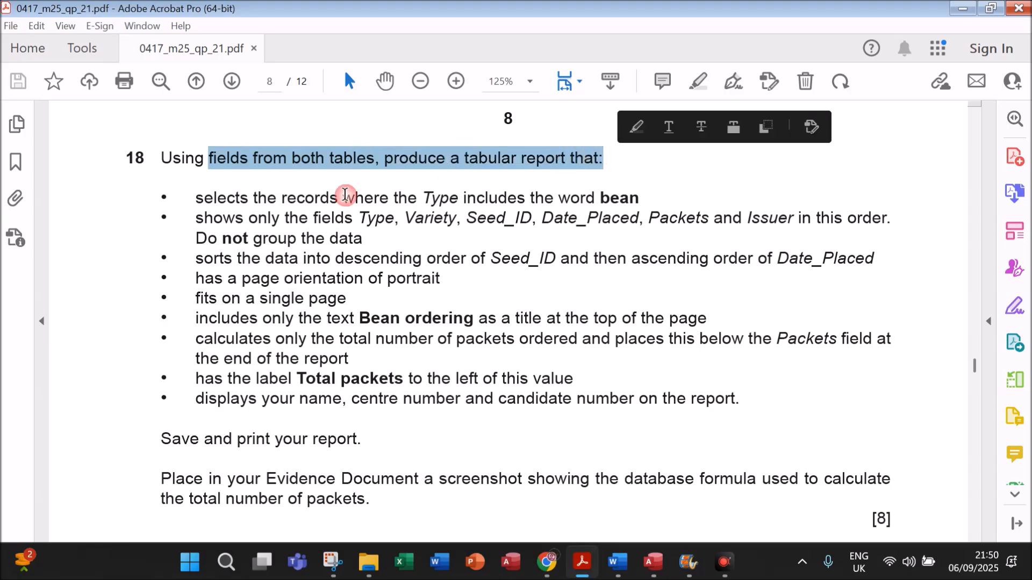
{"action": "left_click_drag", "start_coordinate": [198, 197], "coordinate": [570, 230]}
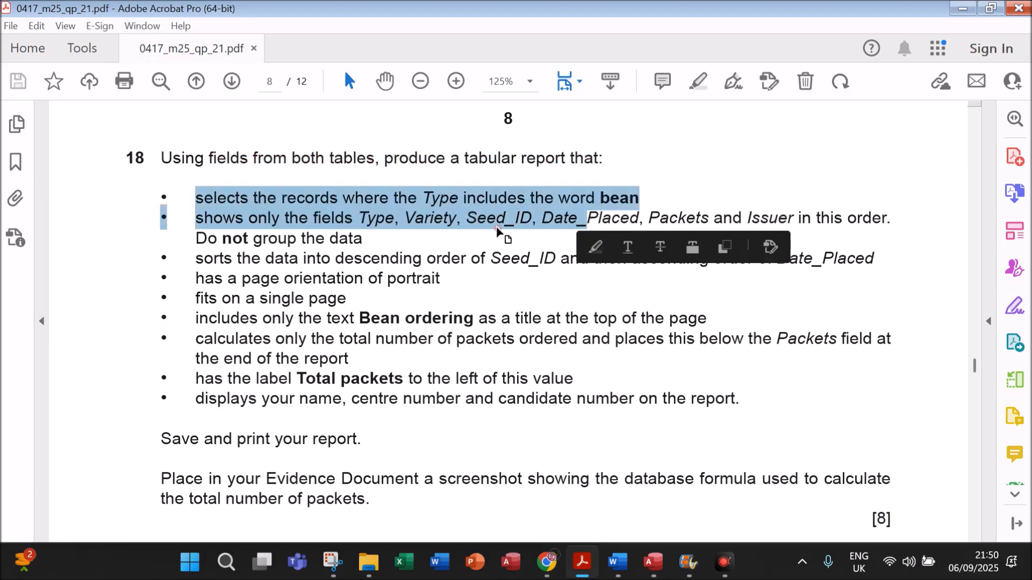
{"action": "left_click", "coordinate": [322, 282]}
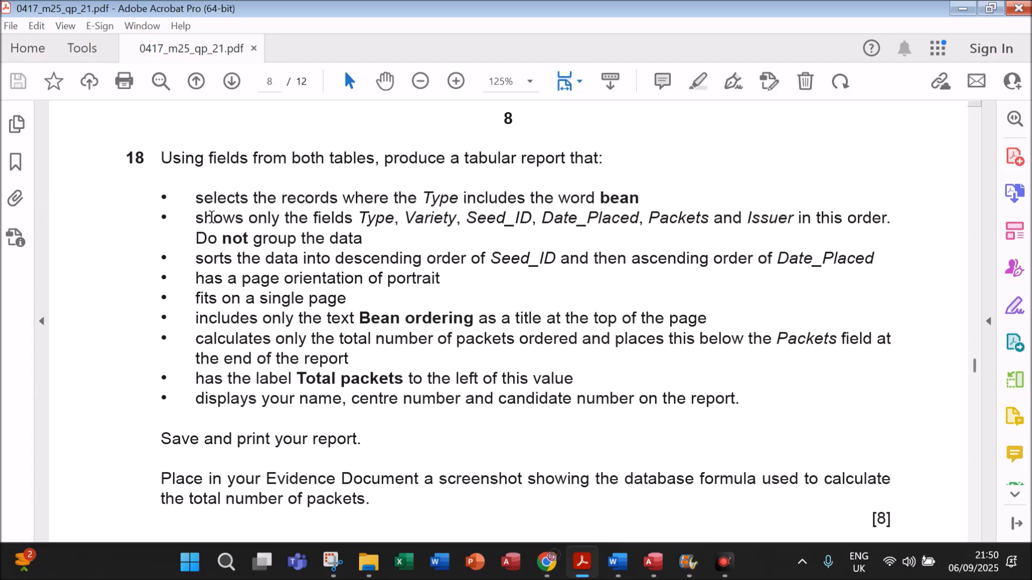
{"action": "left_click_drag", "start_coordinate": [195, 218], "coordinate": [367, 237]}
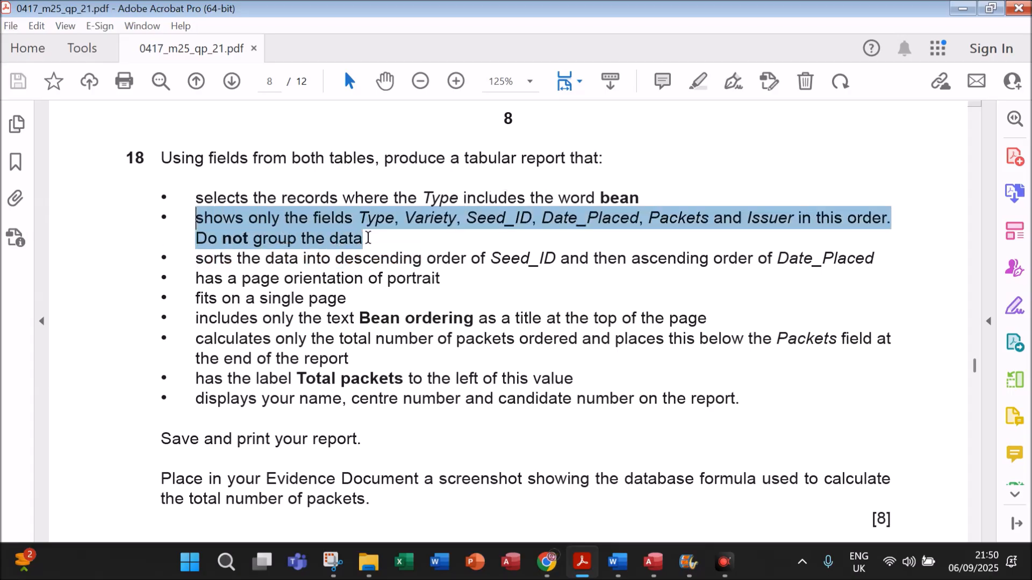
{"action": "left_click", "coordinate": [698, 82]}
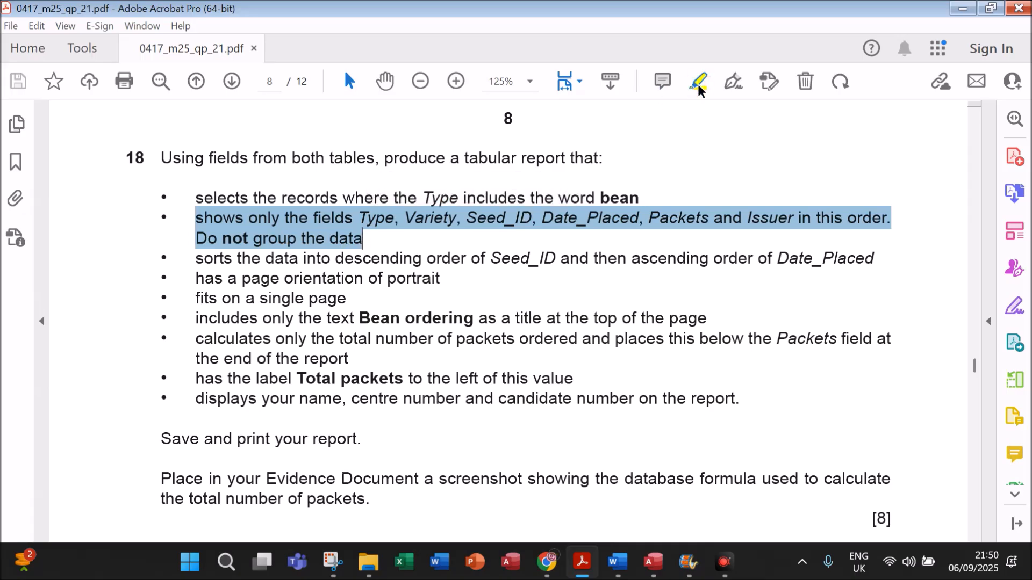
Switch to Access, start a query design with the M2521orders and M2521seeds tables, and lengthen both field lists to show every field
{"action": "left_click", "coordinate": [652, 567]}
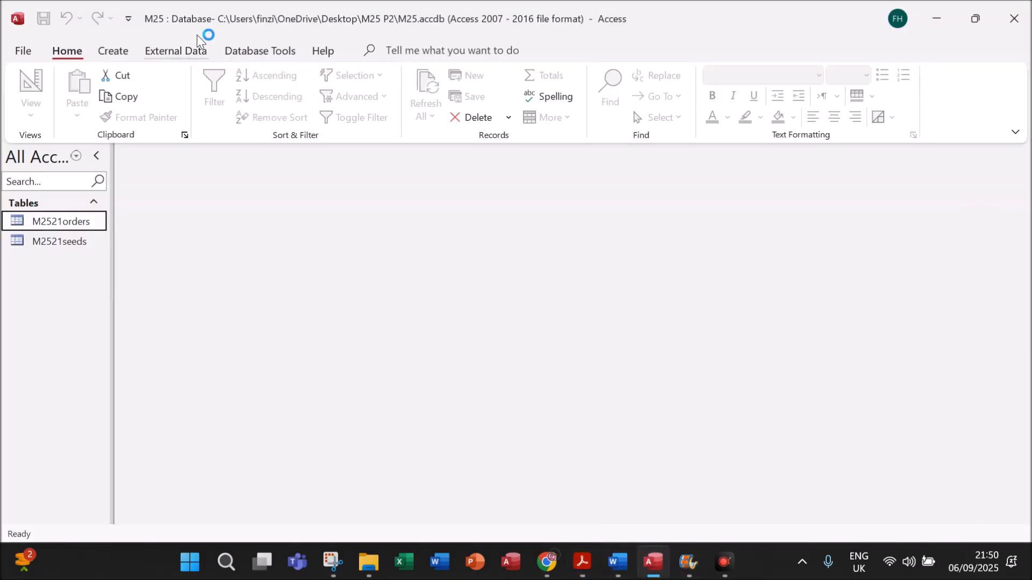
{"action": "left_click", "coordinate": [128, 52]}
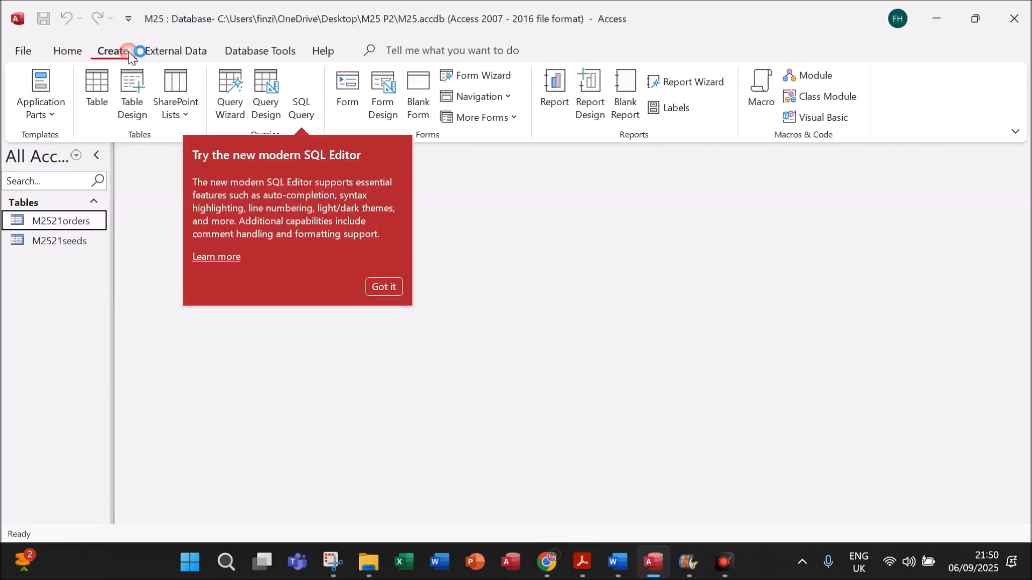
{"action": "left_click", "coordinate": [267, 90]}
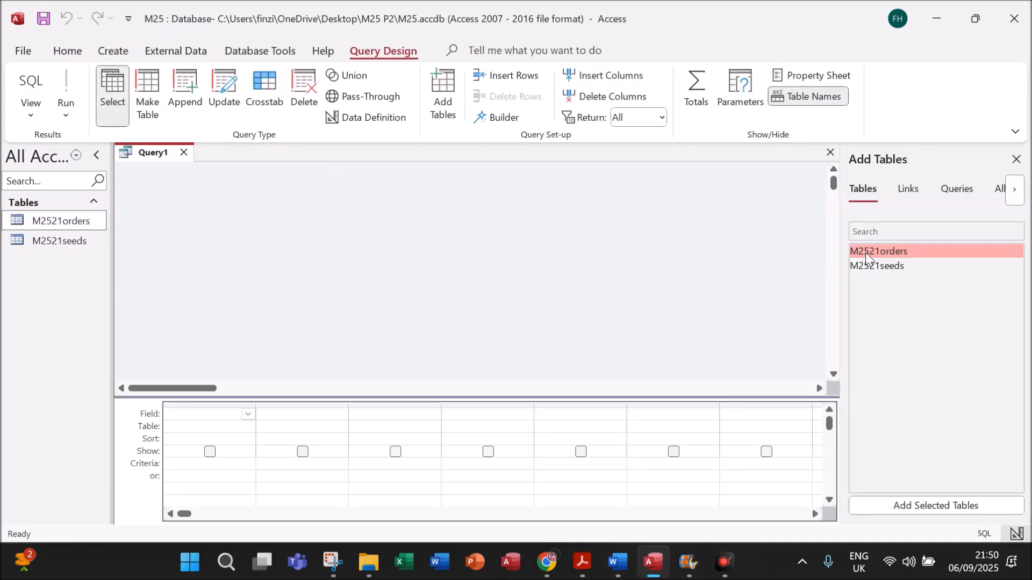
{"action": "double_click", "coordinate": [866, 253]}
{"action": "double_click", "coordinate": [865, 266]}
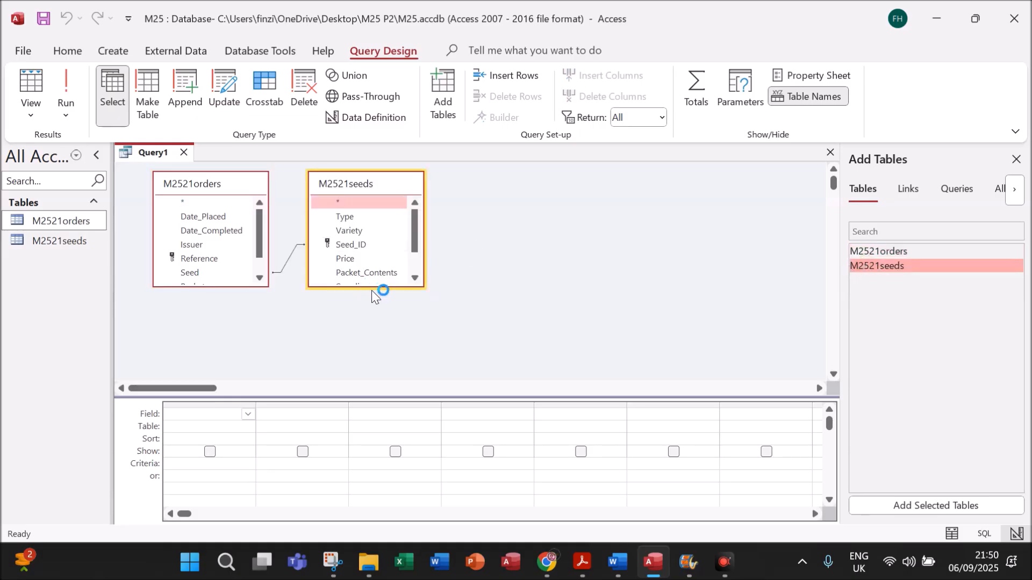
{"action": "left_click", "coordinate": [1015, 159]}
{"action": "left_click_drag", "start_coordinate": [351, 288], "coordinate": [350, 356]}
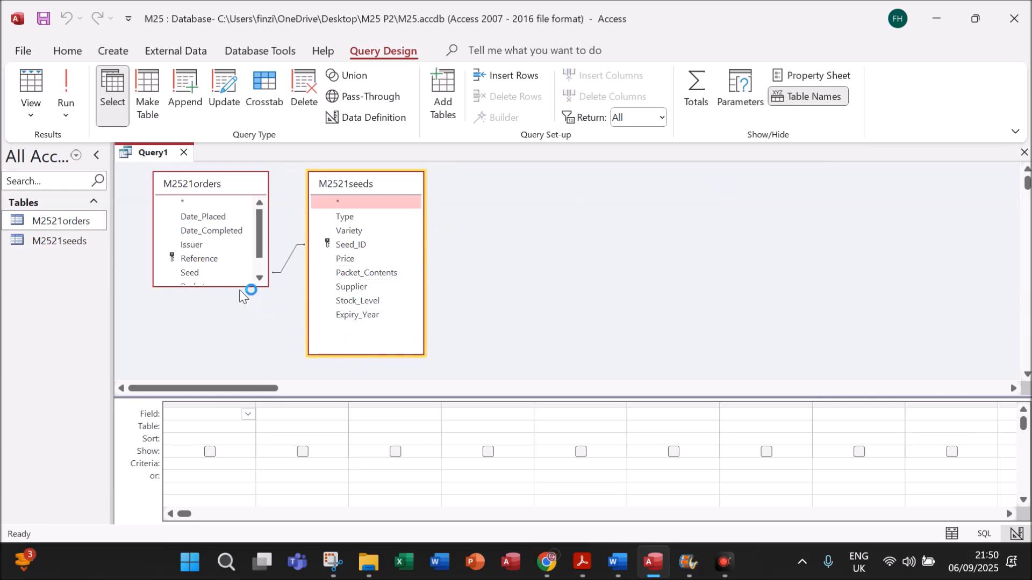
{"action": "left_click_drag", "start_coordinate": [237, 287], "coordinate": [238, 353]}
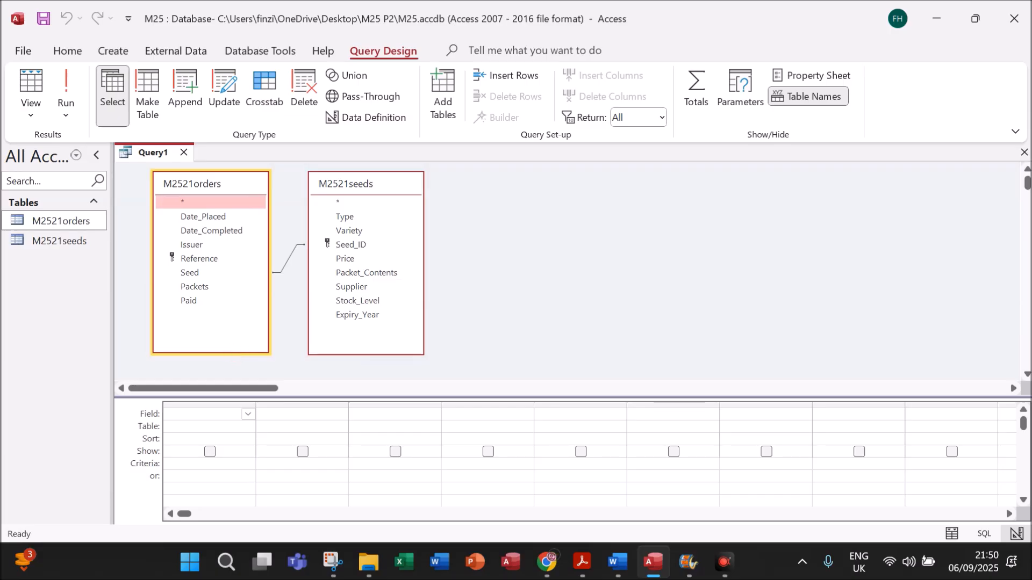
Check the required fields in the question paper PDF and, in Access, add Type, Variety and Seed_ID from M2521seeds to the query
{"action": "left_click", "coordinate": [582, 561]}
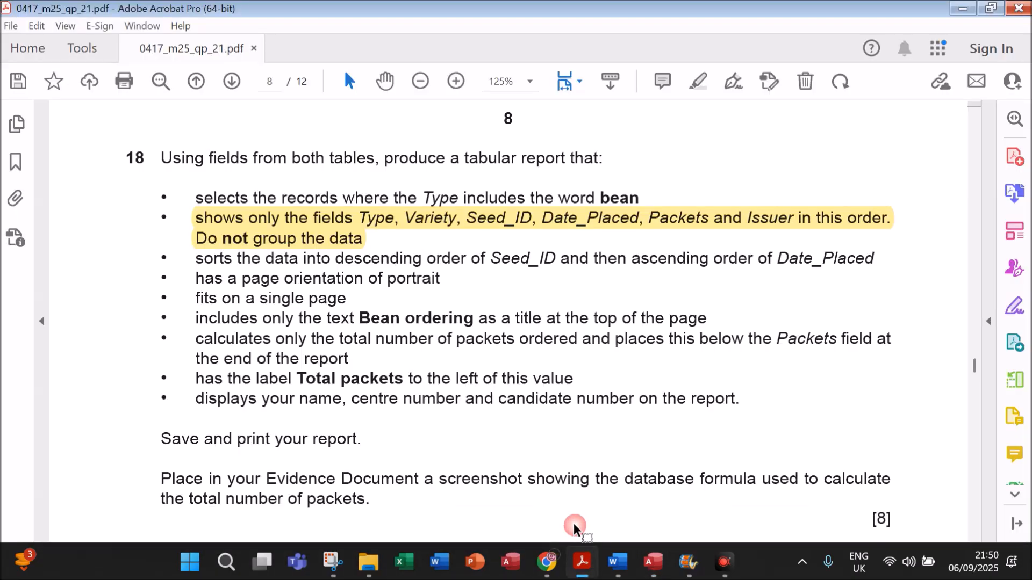
{"action": "left_click", "coordinate": [652, 563]}
{"action": "double_click", "coordinate": [360, 218]}
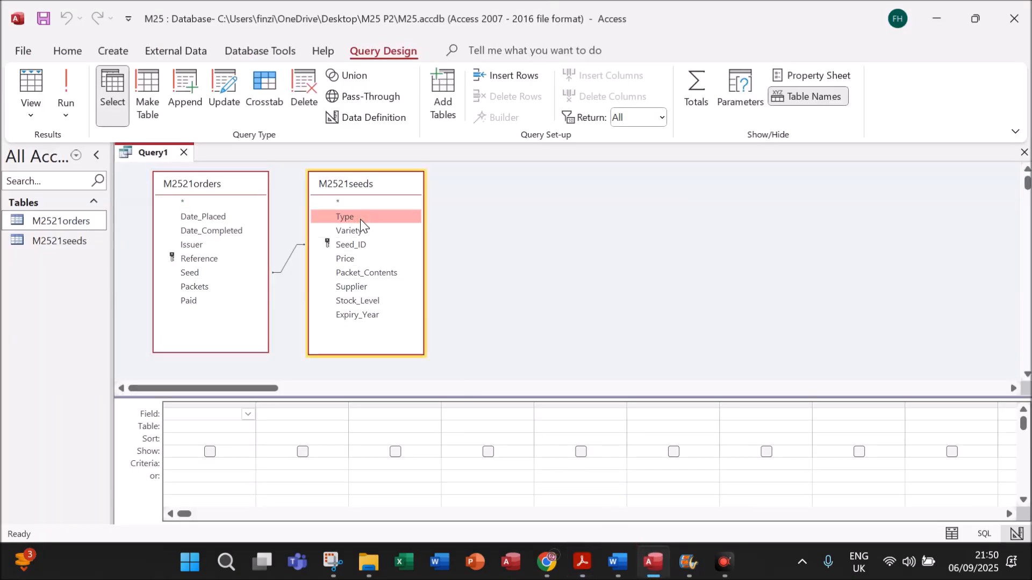
{"action": "double_click", "coordinate": [360, 230]}
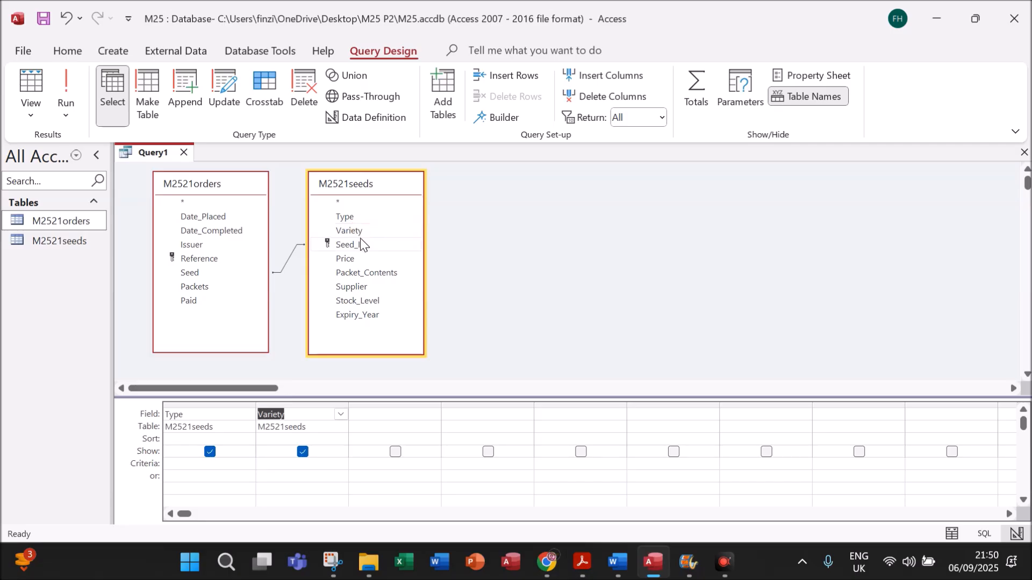
{"action": "double_click", "coordinate": [360, 245]}
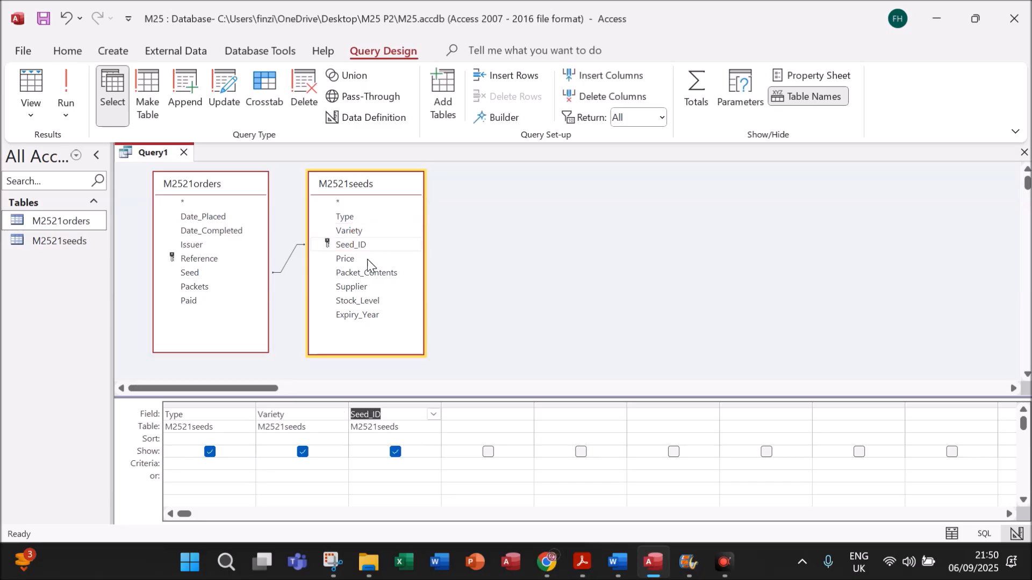
Recheck the field order in the PDF and, in Access, add Date_Placed, Packets and Issuer from M2521orders to the query
{"action": "left_click", "coordinate": [575, 560]}
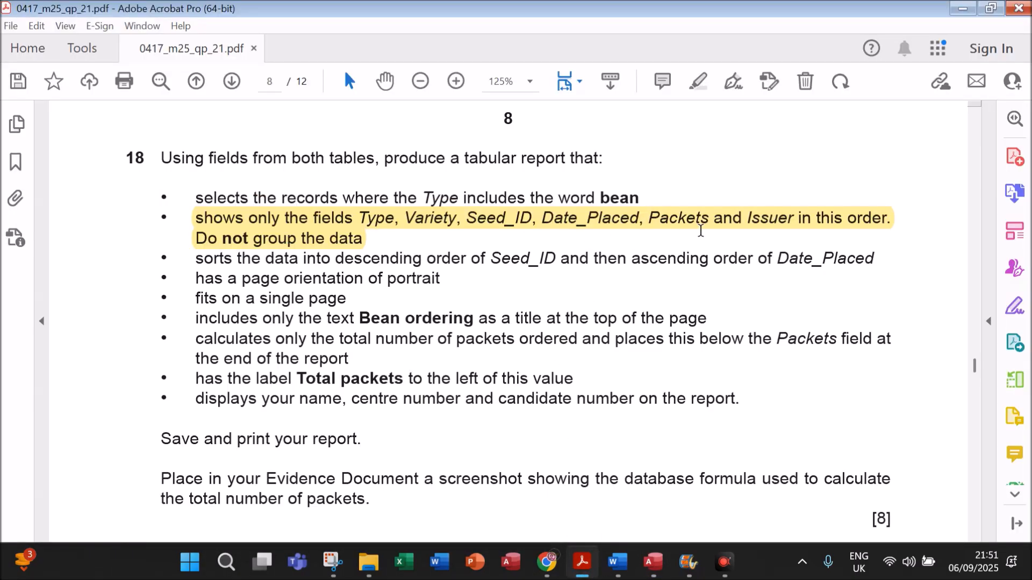
{"action": "left_click", "coordinate": [652, 561]}
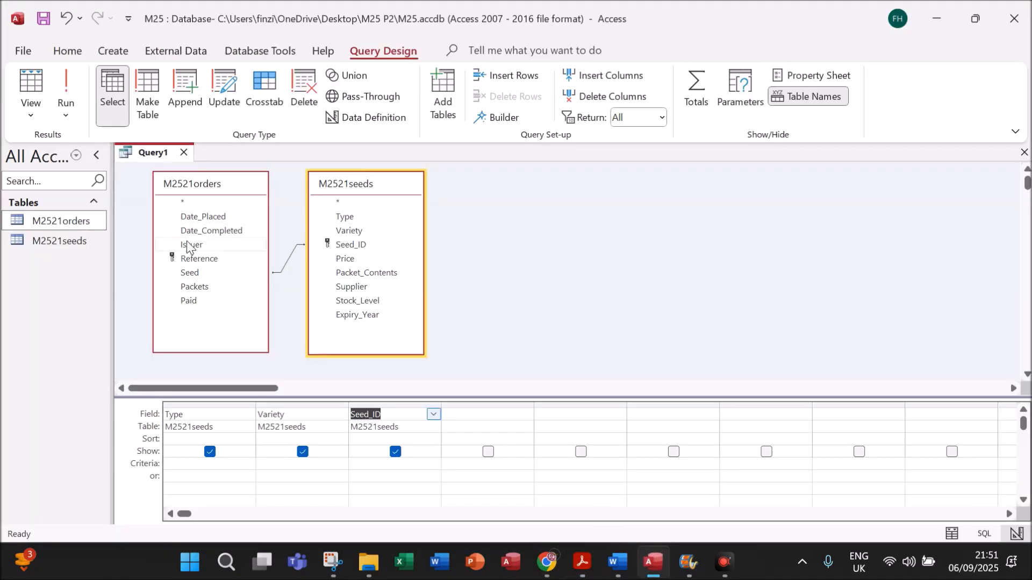
{"action": "double_click", "coordinate": [199, 216]}
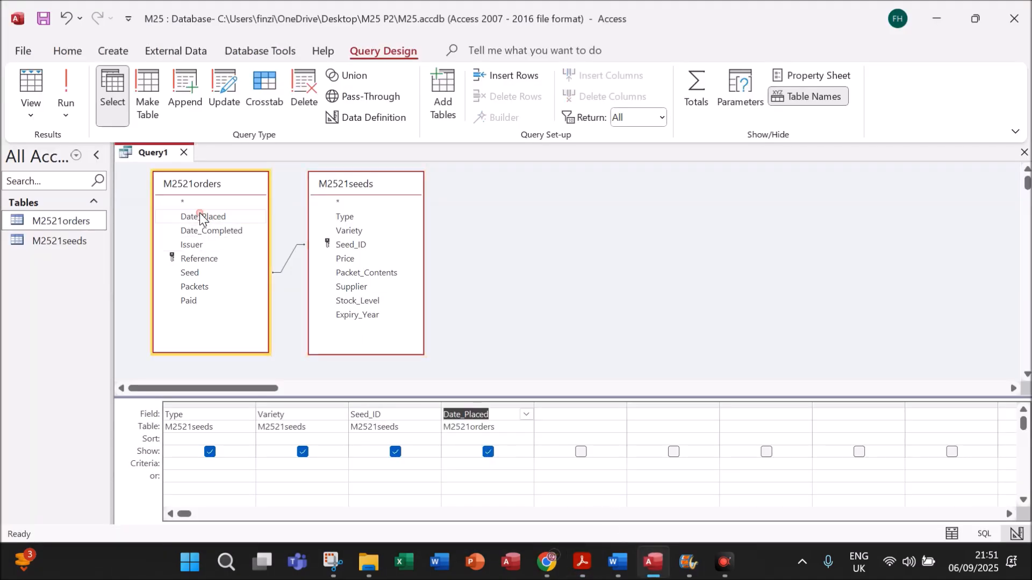
{"action": "double_click", "coordinate": [198, 286]}
{"action": "double_click", "coordinate": [196, 245]}
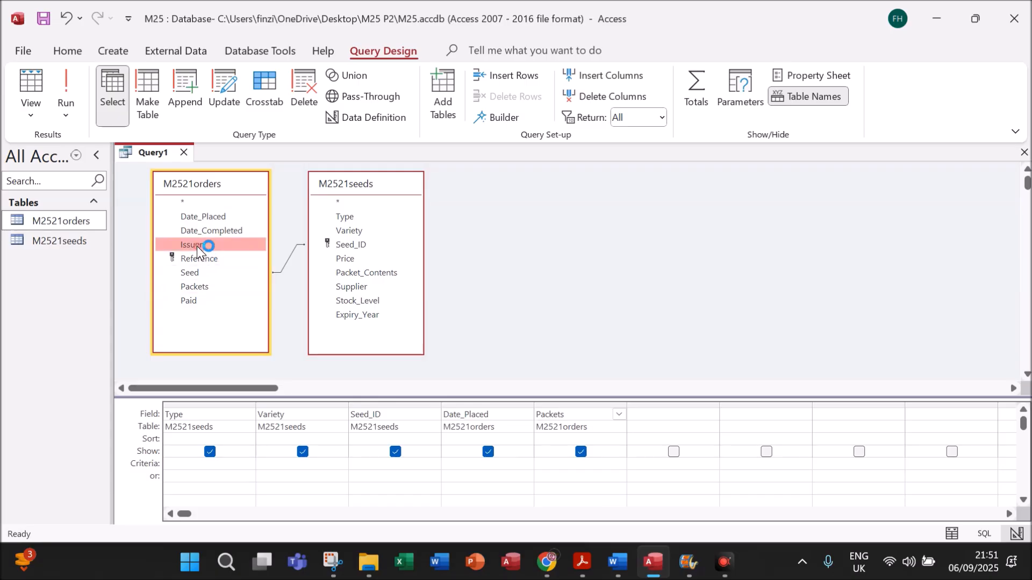
Switch to the question paper PDF and highlight the step 18 bullet about selecting records whose Type includes the word bean
{"action": "left_click", "coordinate": [582, 562]}
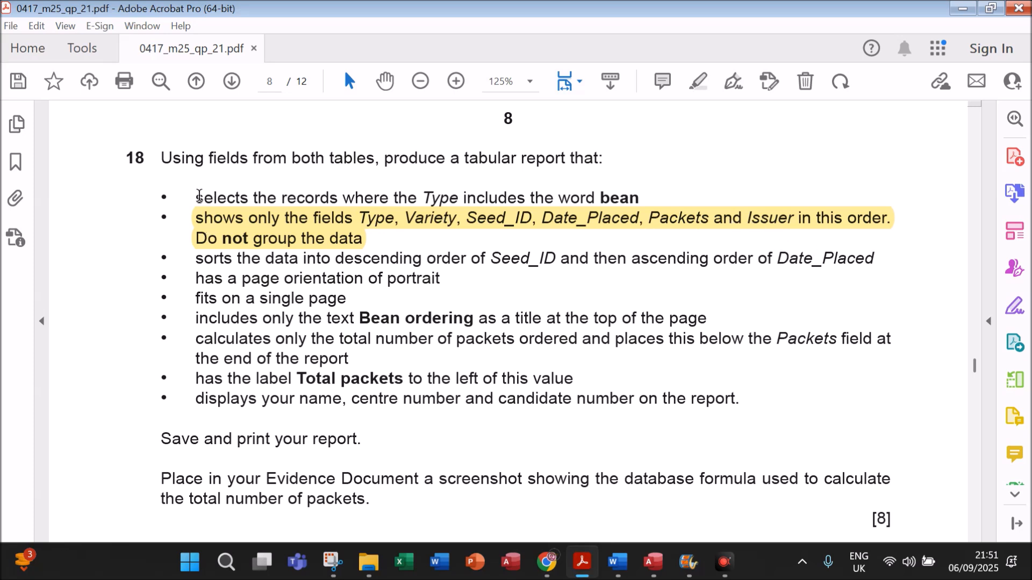
{"action": "left_click_drag", "start_coordinate": [198, 196], "coordinate": [636, 199]}
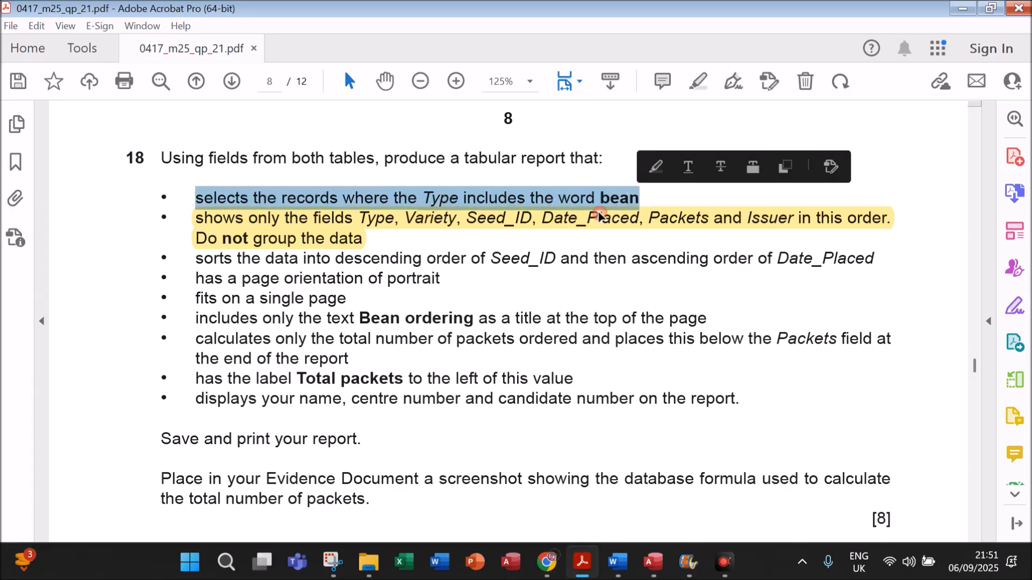
{"action": "left_click", "coordinate": [703, 80]}
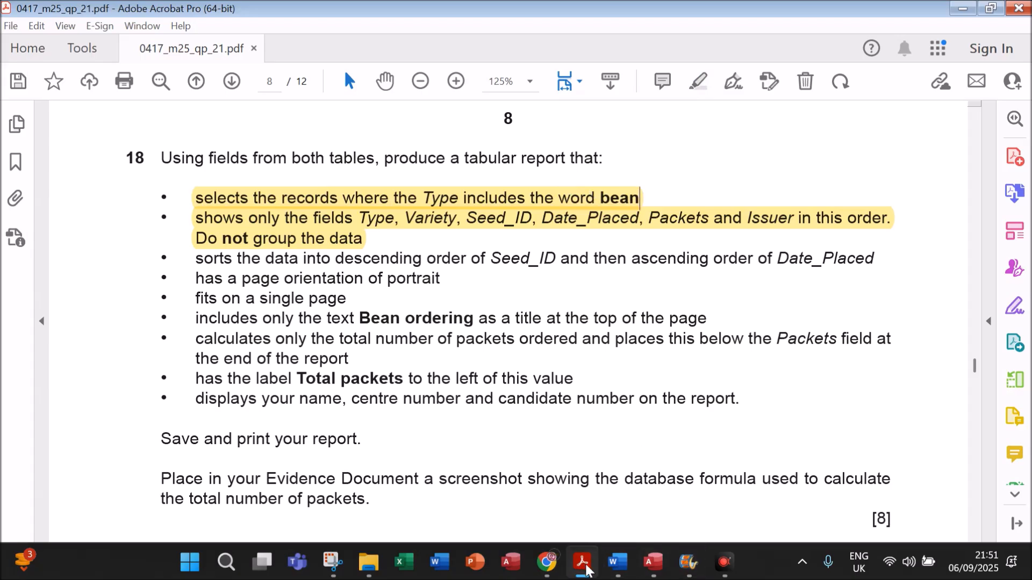
Switch to Access, run the query to view its Type values with the column fitted to its contents, and return to the query design
{"action": "left_click", "coordinate": [652, 561]}
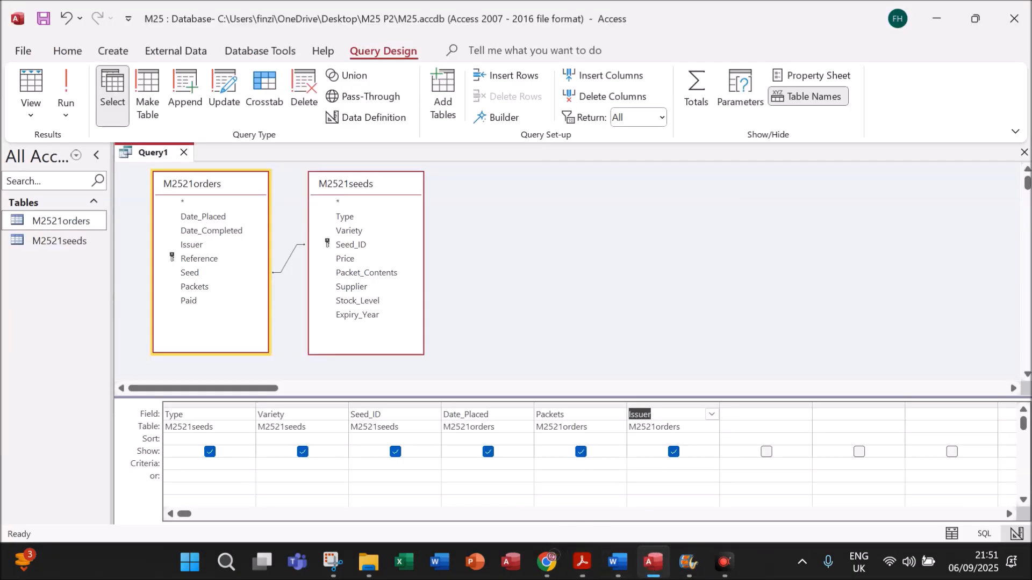
{"action": "left_click", "coordinate": [66, 88]}
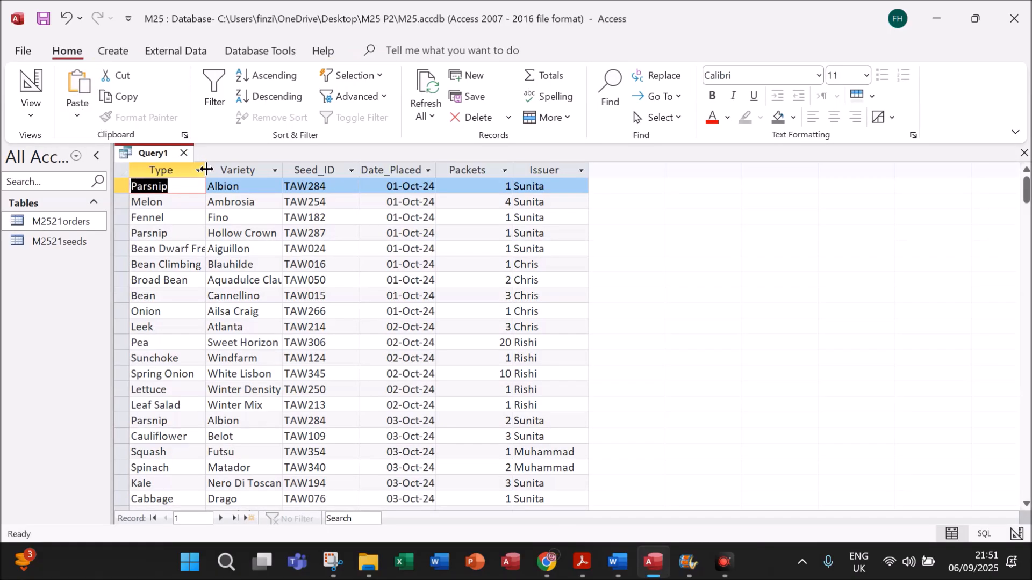
{"action": "double_click", "coordinate": [206, 169]}
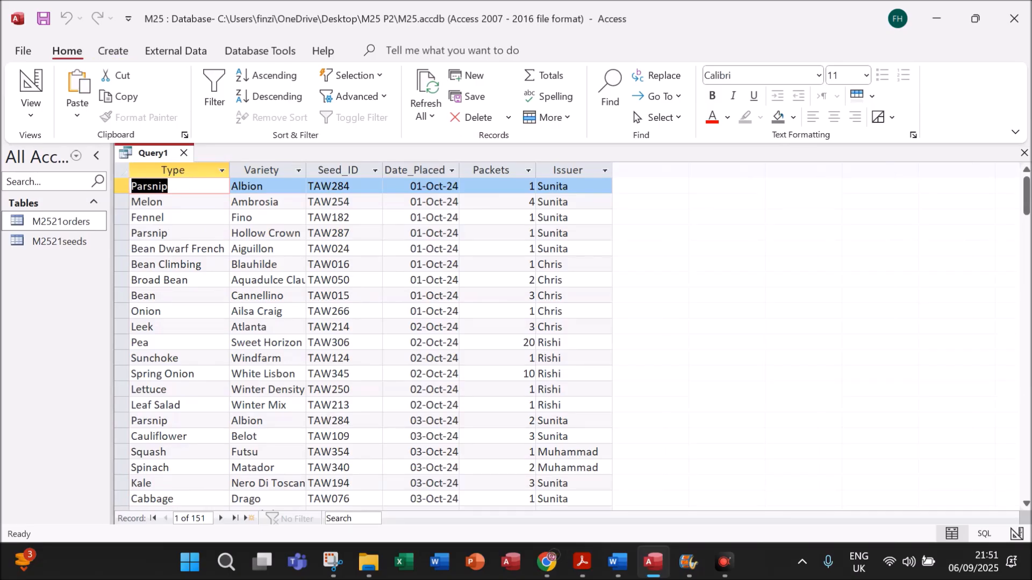
{"action": "right_click", "coordinate": [157, 154]}
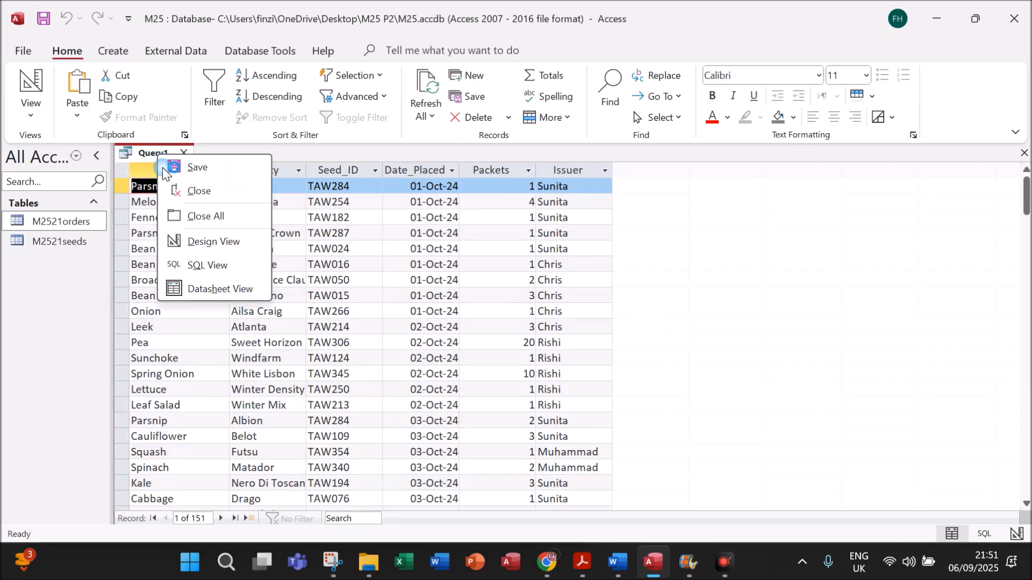
{"action": "left_click", "coordinate": [202, 246]}
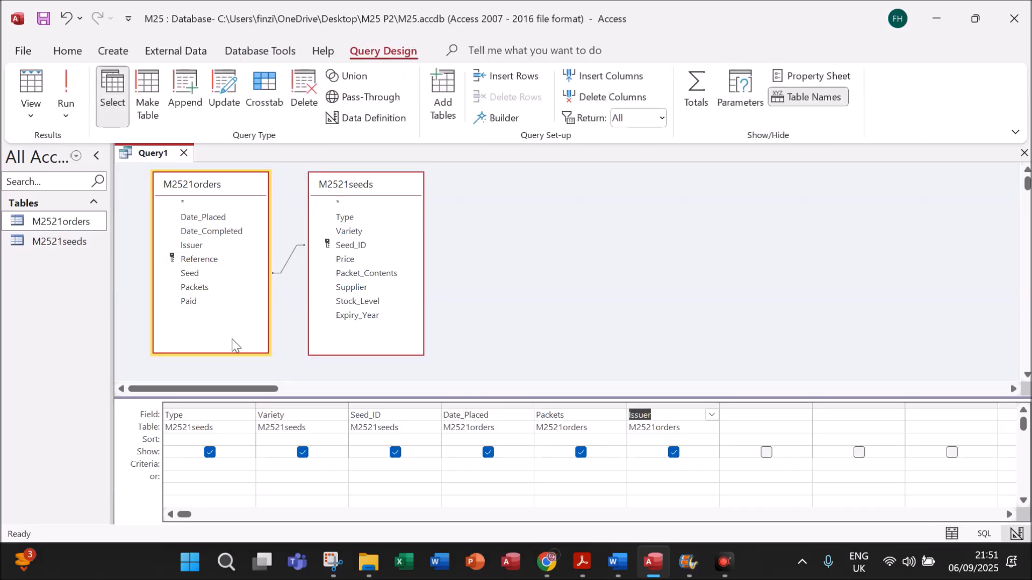
Set the criterion for the Type field to *bean* and run the query
{"action": "left_click", "coordinate": [234, 465]}
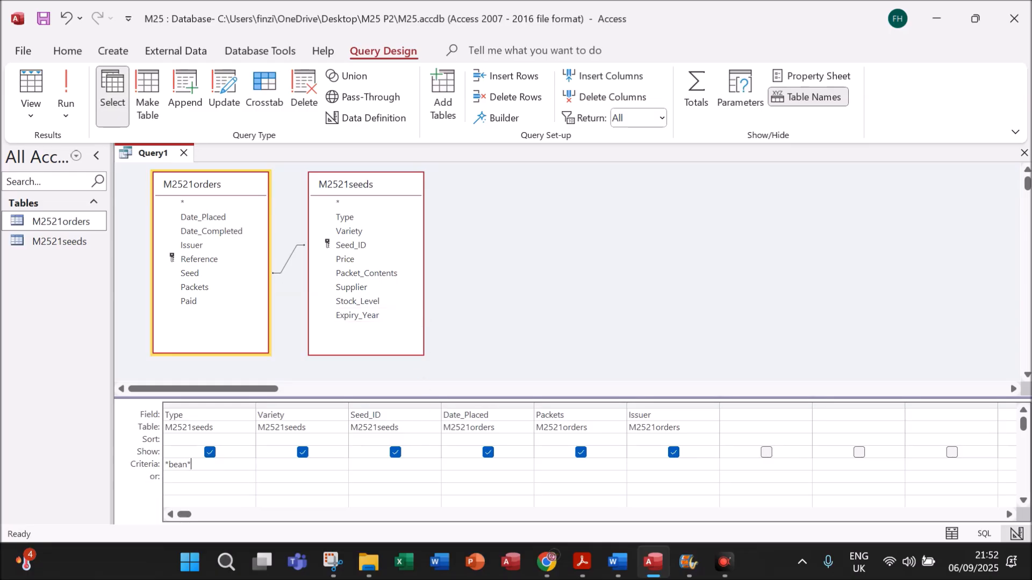
{"action": "double_click", "coordinate": [177, 464]}
{"action": "left_click", "coordinate": [207, 465]}
{"action": "left_click", "coordinate": [70, 82]}
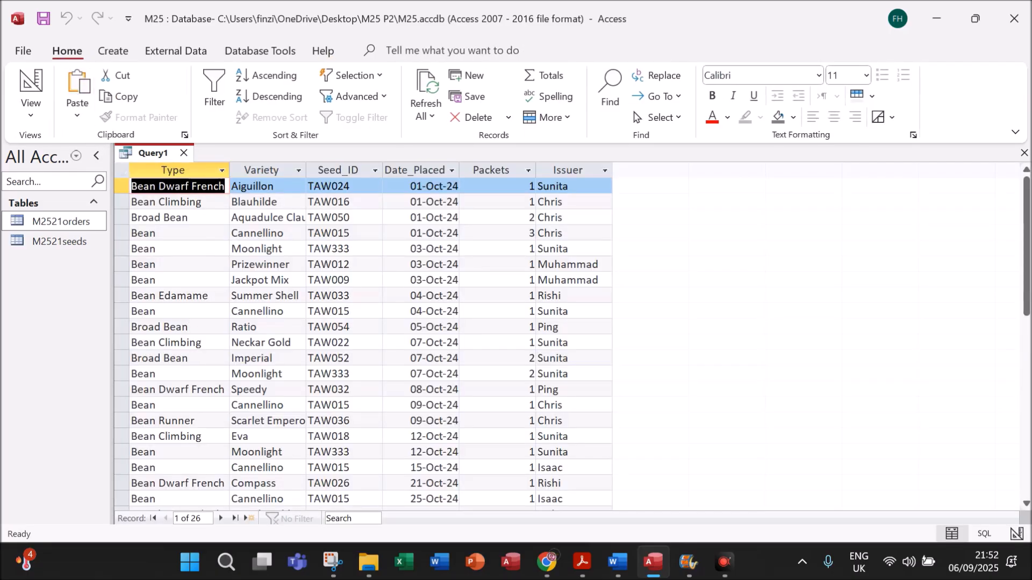
Look through the query results and fit the Type column's width to its longest entry
{"action": "scroll", "coordinate": [184, 361], "scroll_direction": "down", "scroll_amount": 5}
{"action": "scroll", "coordinate": [184, 364], "scroll_direction": "up", "scroll_amount": 4}
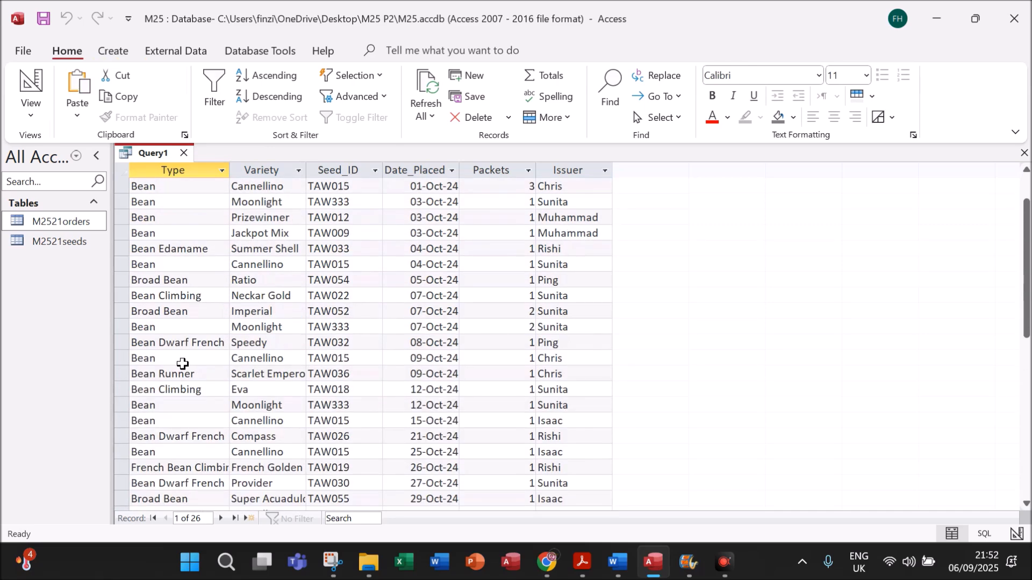
{"action": "double_click", "coordinate": [229, 171]}
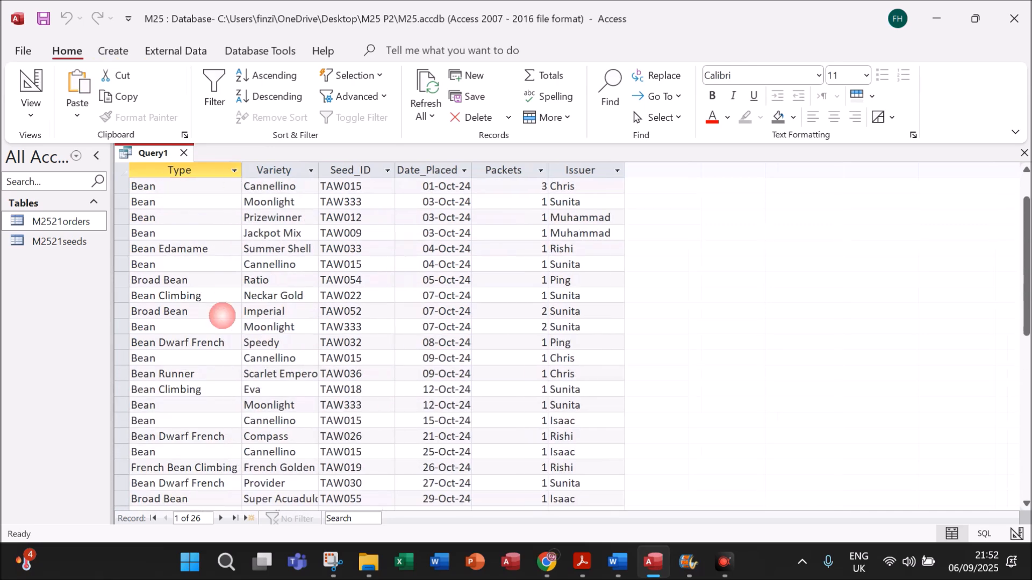
{"action": "scroll", "coordinate": [169, 301], "scroll_direction": "up", "scroll_amount": 1}
{"action": "scroll", "coordinate": [169, 301], "scroll_direction": "down", "scroll_amount": 4}
{"action": "scroll", "coordinate": [169, 301], "scroll_direction": "up", "scroll_amount": 4}
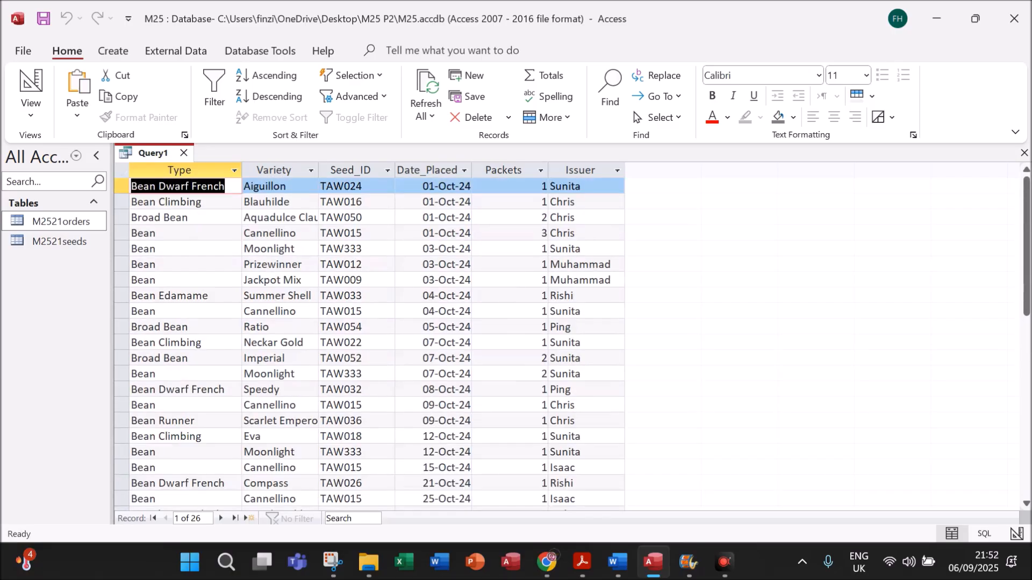
Check the record selection requirement in the question paper PDF, then, in Access, save the query as Query1 and close it
{"action": "left_click", "coordinate": [582, 562]}
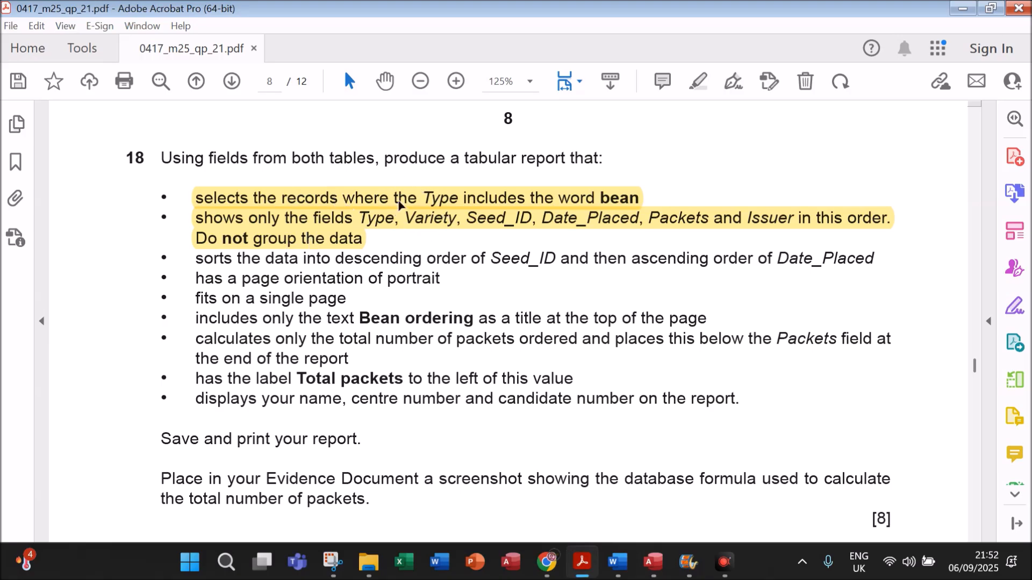
{"action": "left_click", "coordinate": [650, 564]}
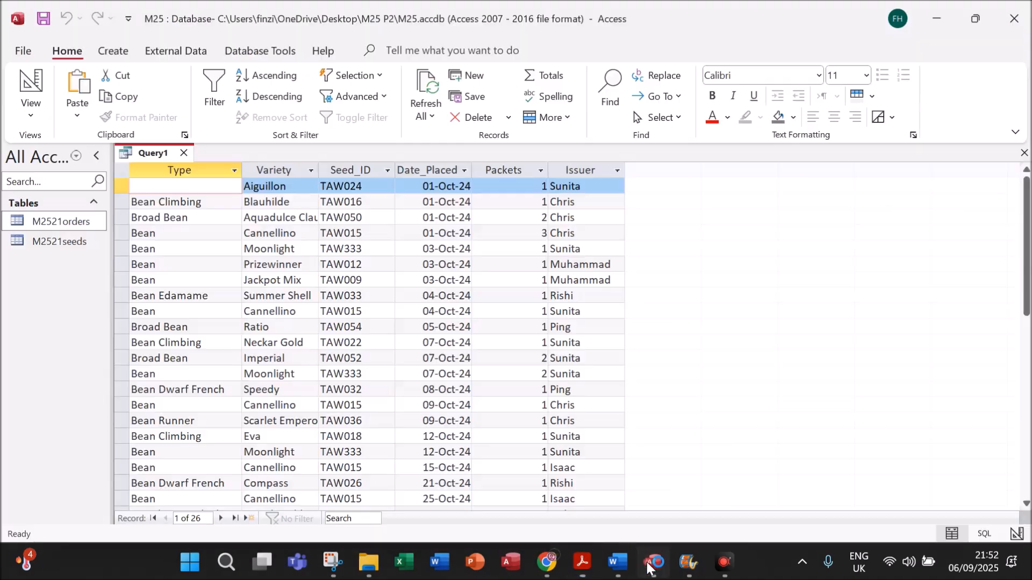
{"action": "right_click", "coordinate": [162, 153]}
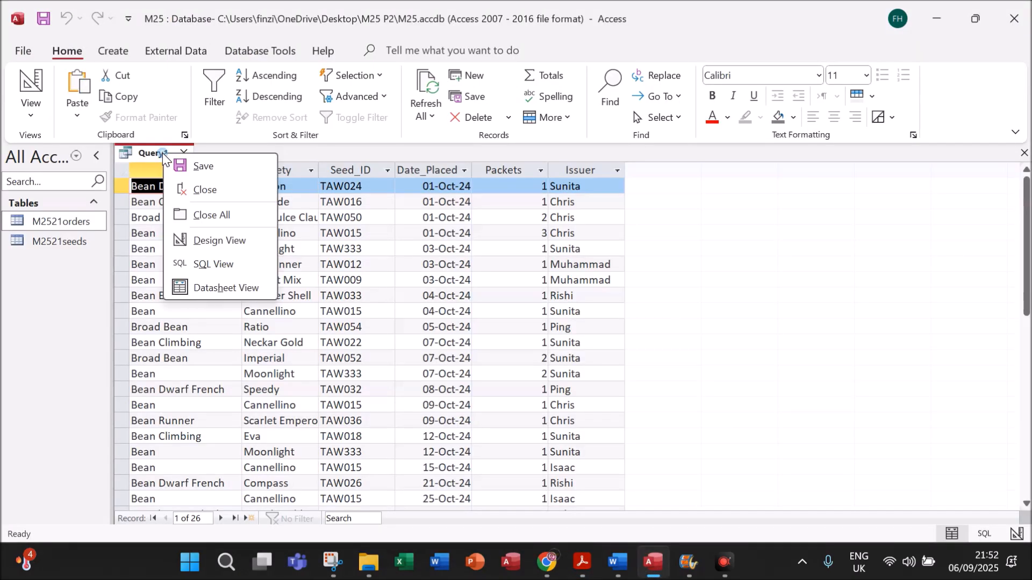
{"action": "left_click", "coordinate": [203, 166]}
{"action": "left_click", "coordinate": [491, 227]}
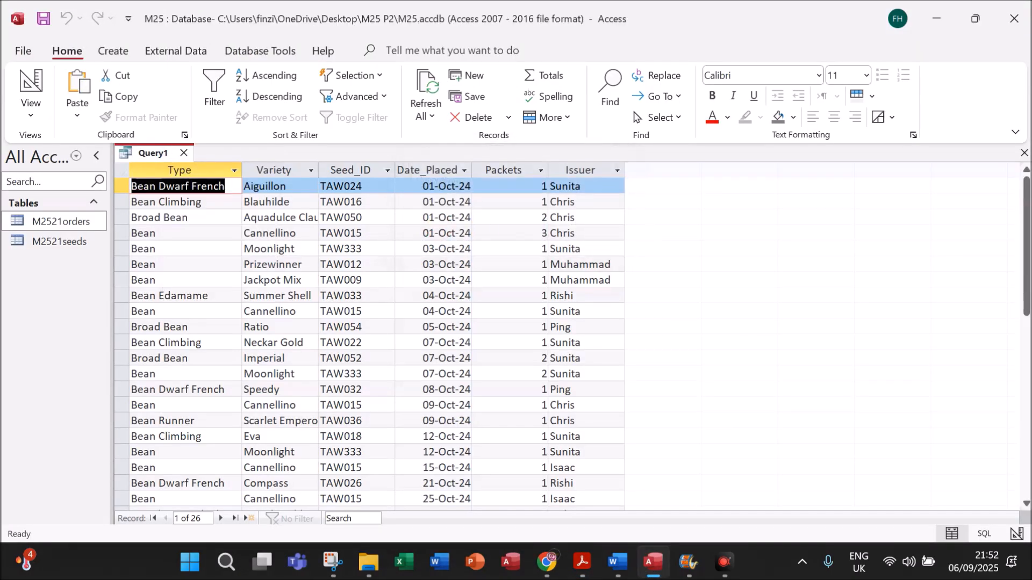
{"action": "left_click", "coordinate": [56, 279]}
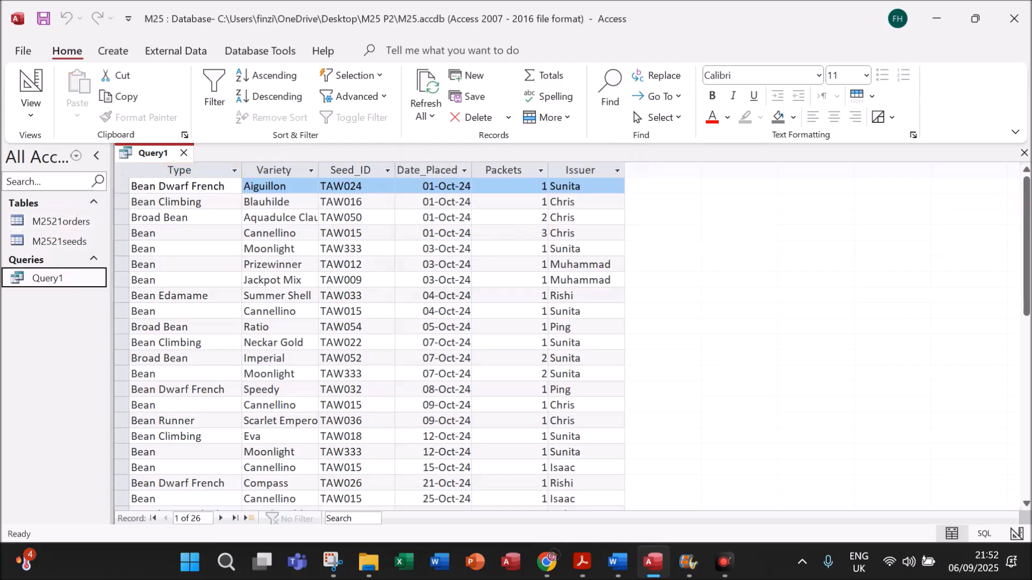
{"action": "left_click", "coordinate": [182, 152]}
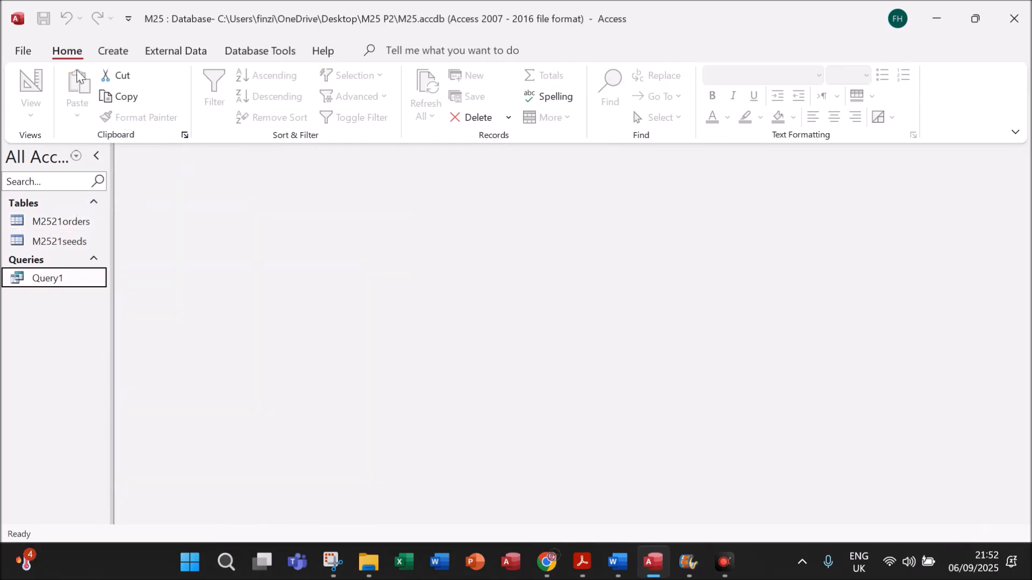
Start a new report with the Report Wizard, including all fields from Query1
{"action": "left_click", "coordinate": [110, 52]}
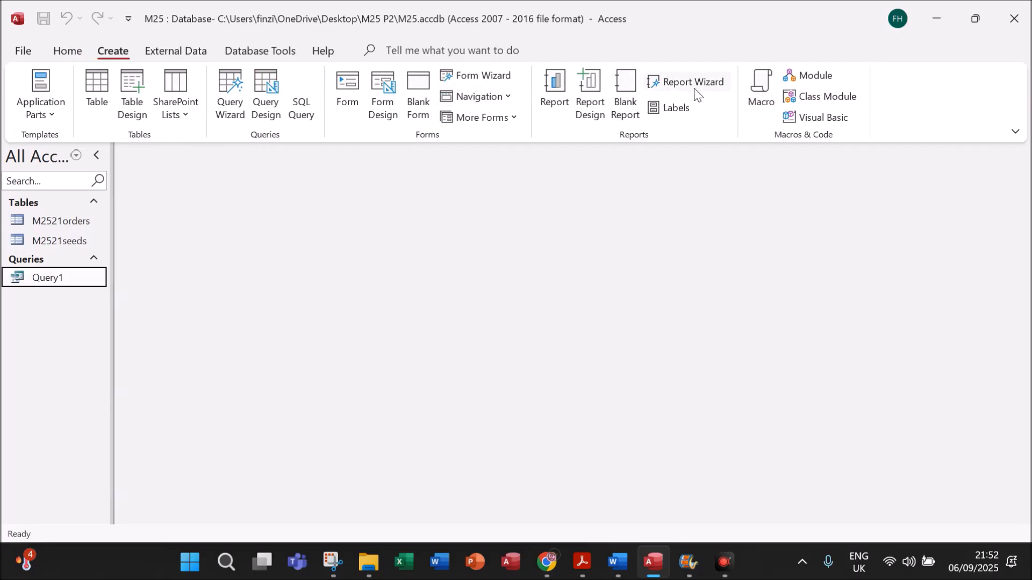
{"action": "left_click", "coordinate": [710, 85]}
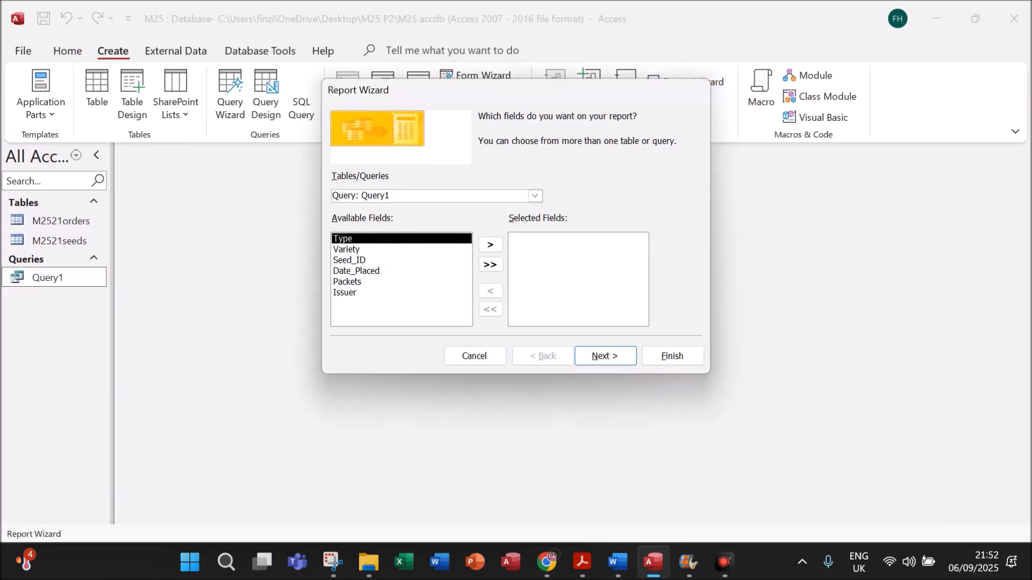
{"action": "left_click", "coordinate": [490, 265]}
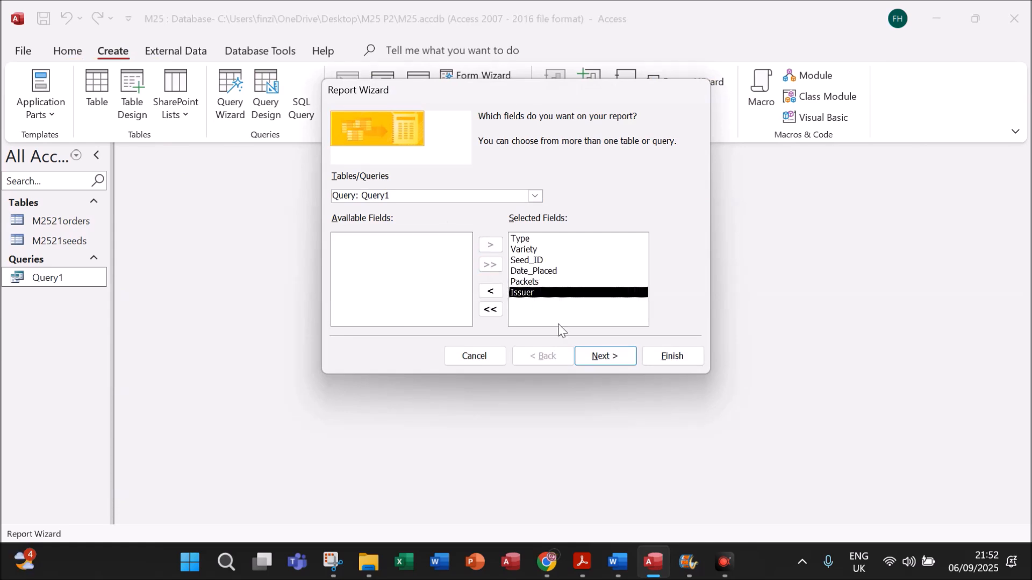
{"action": "left_click", "coordinate": [614, 359]}
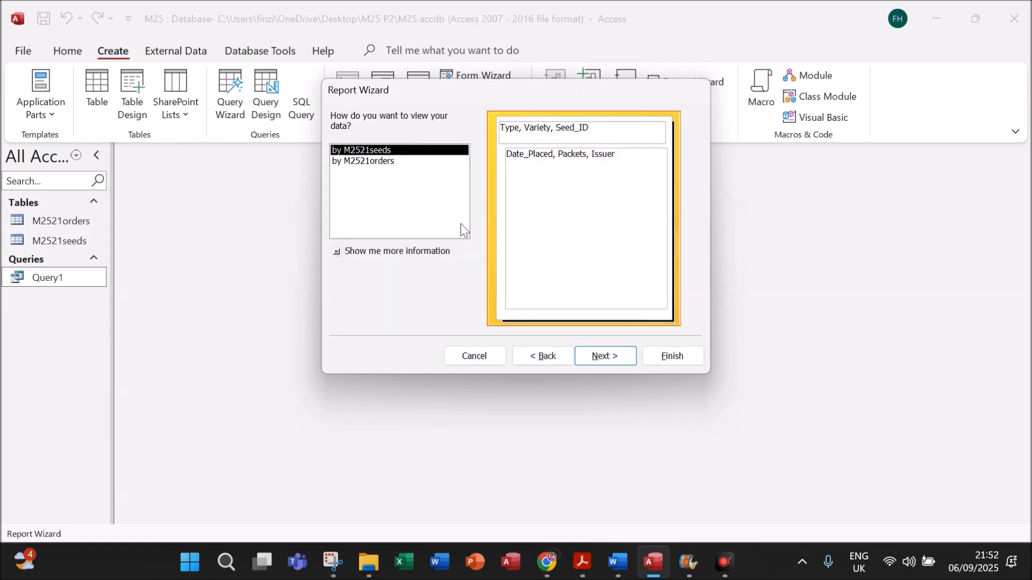
View the report data by M2521orders, leaving the records without grouping levels or a wizard sort order
{"action": "left_click", "coordinate": [357, 162]}
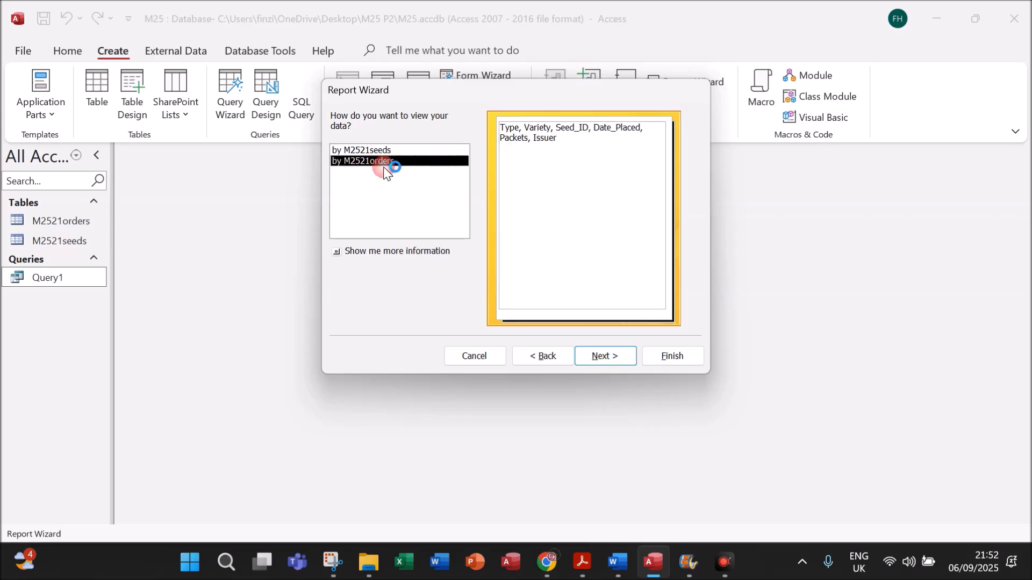
{"action": "left_click", "coordinate": [598, 359]}
{"action": "left_click", "coordinate": [596, 363]}
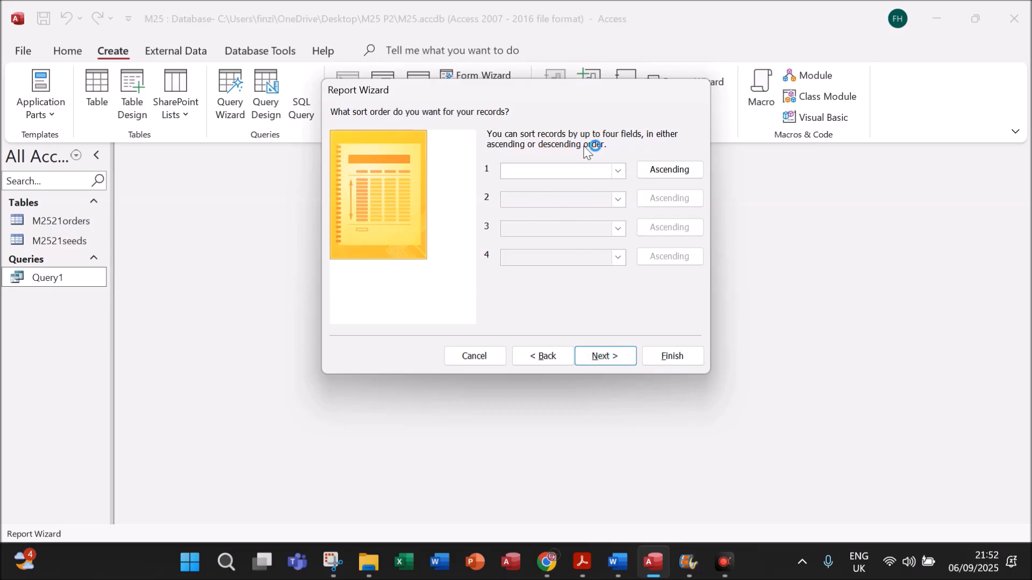
{"action": "left_click", "coordinate": [592, 359]}
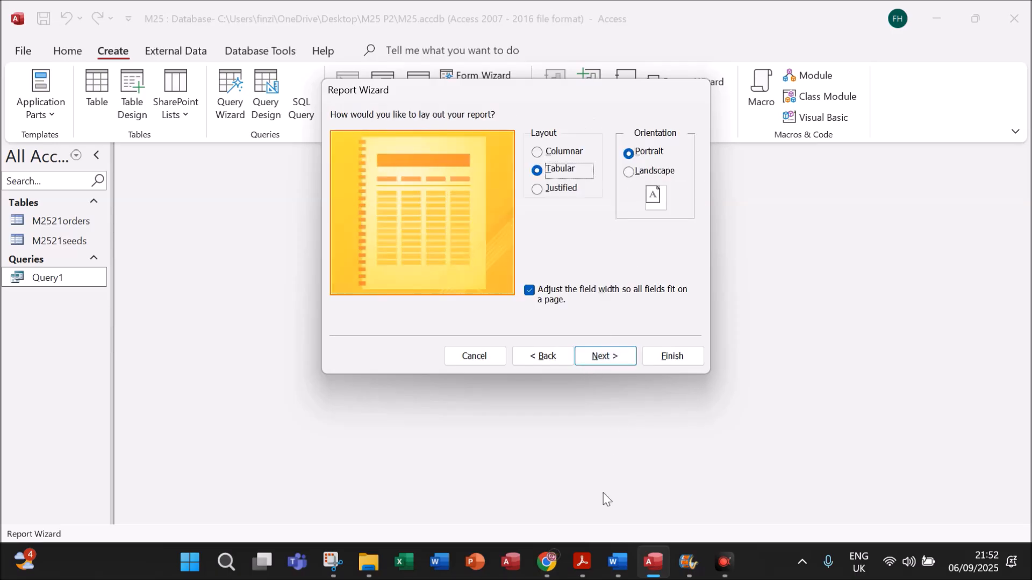
Highlight "has a page orientation of portrait" in the Acrobat question paper, and accept the tabular portrait layout in the Access Report Wizard
{"action": "left_click", "coordinate": [582, 562]}
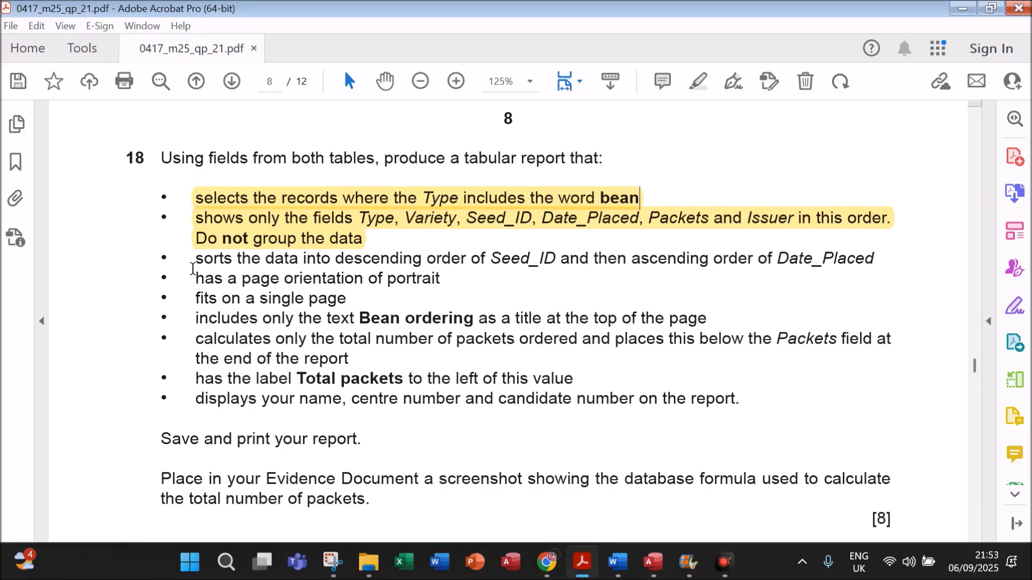
{"action": "left_click_drag", "start_coordinate": [197, 277], "coordinate": [444, 277]}
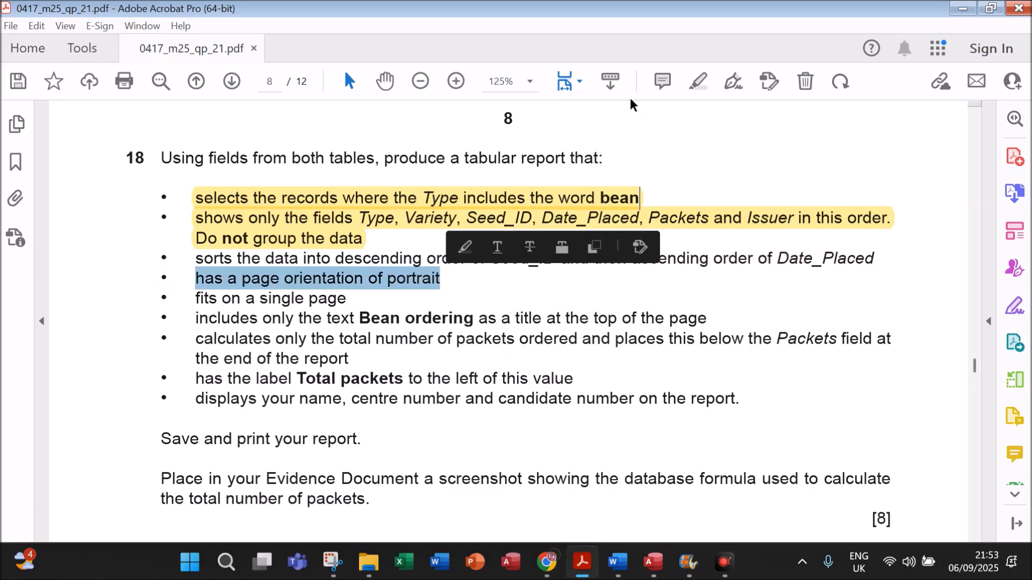
{"action": "left_click", "coordinate": [695, 84]}
{"action": "left_click", "coordinate": [653, 562]}
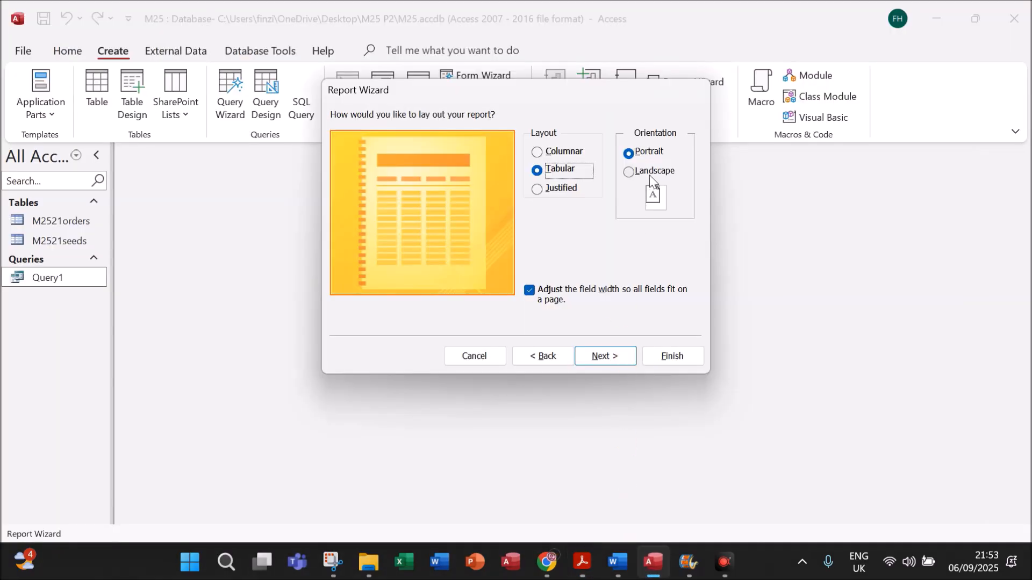
{"action": "left_click", "coordinate": [603, 357]}
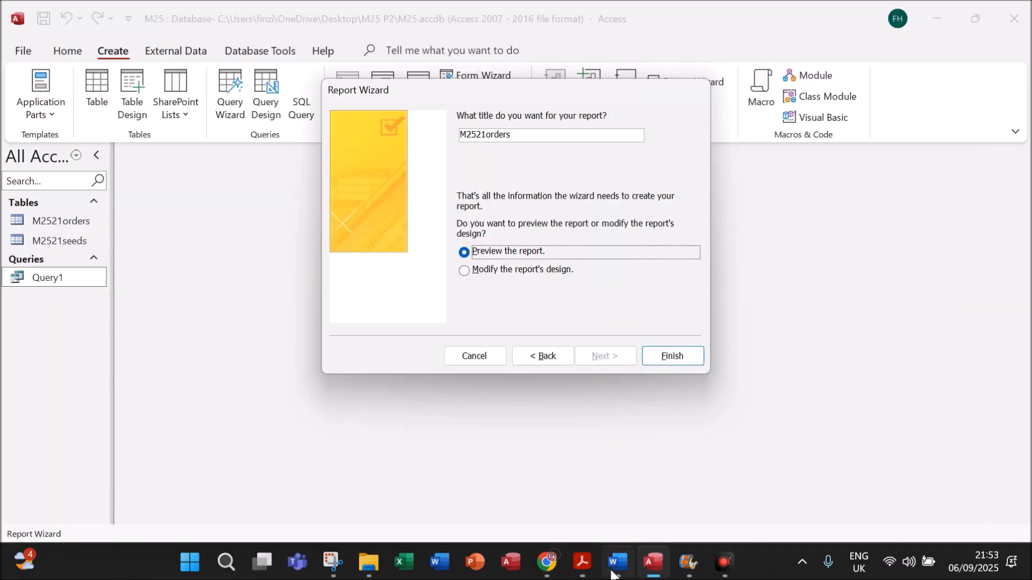
Switch to the question paper in Acrobat and highlight the requirement for the title text Bean ordering
{"action": "left_click", "coordinate": [585, 573]}
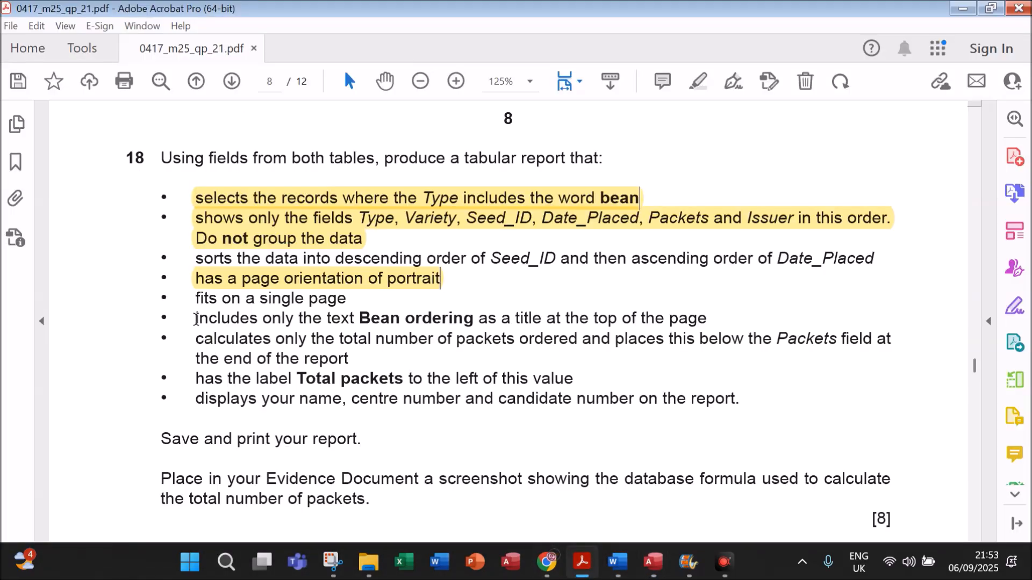
{"action": "left_click_drag", "start_coordinate": [195, 318], "coordinate": [714, 315]}
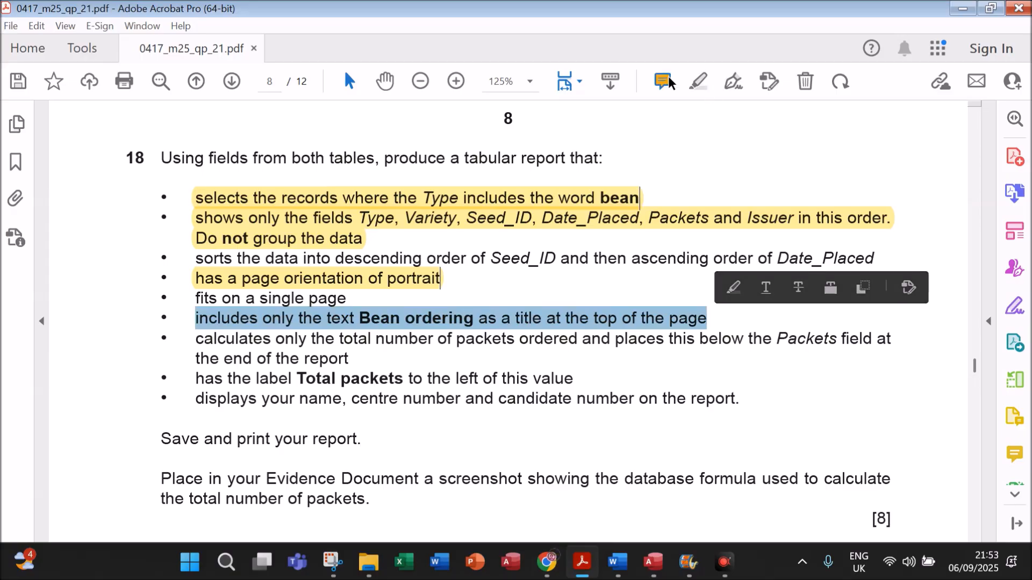
{"action": "left_click", "coordinate": [700, 81]}
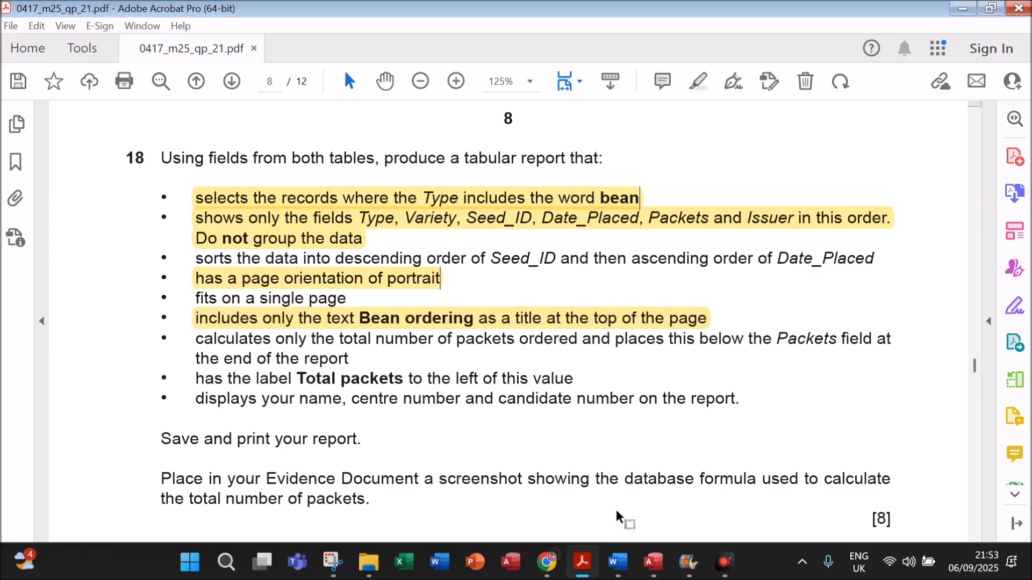
Return to Access, title the report "Bean ordering" and finish the wizard with a preview of the report
{"action": "left_click", "coordinate": [652, 561]}
{"action": "left_click_drag", "start_coordinate": [516, 136], "coordinate": [395, 120]}
{"action": "type", "text": "Bea"}
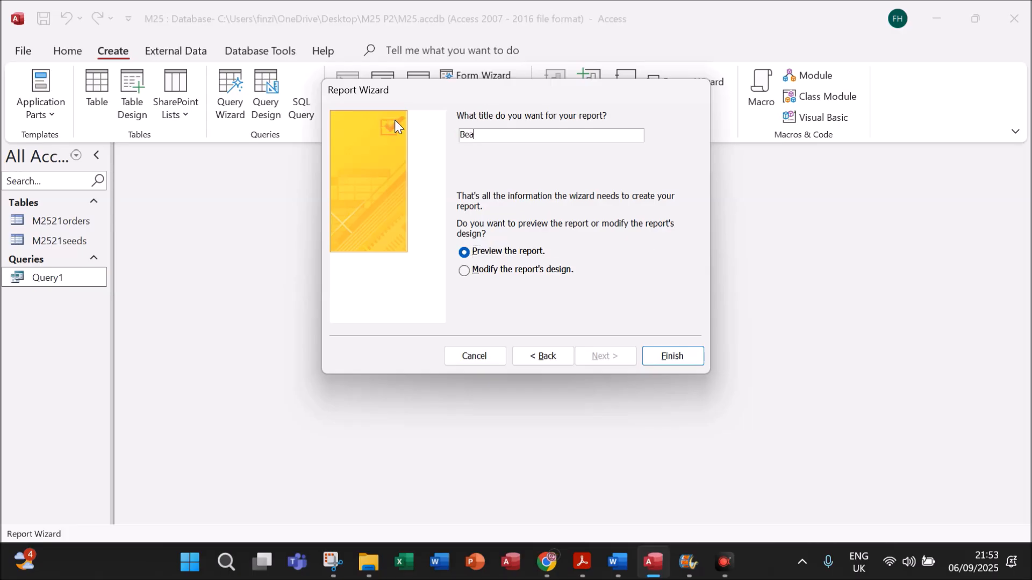
{"action": "type", "text": "n ordering"}
{"action": "left_click", "coordinate": [688, 354]}
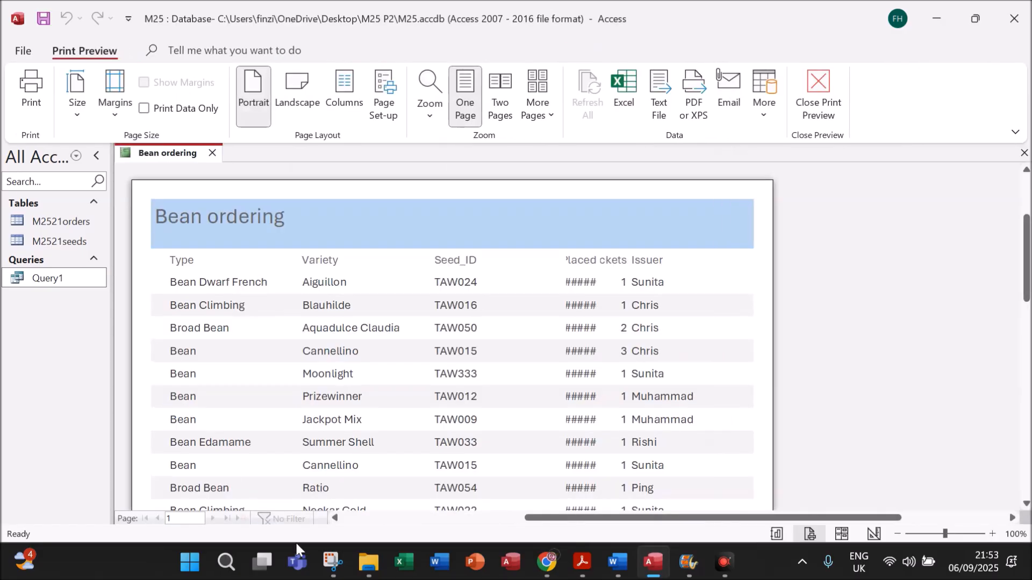
Check the Seed_ID sort requirement in the Acrobat question paper, selecting its text, and return to Access
{"action": "left_click", "coordinate": [580, 560]}
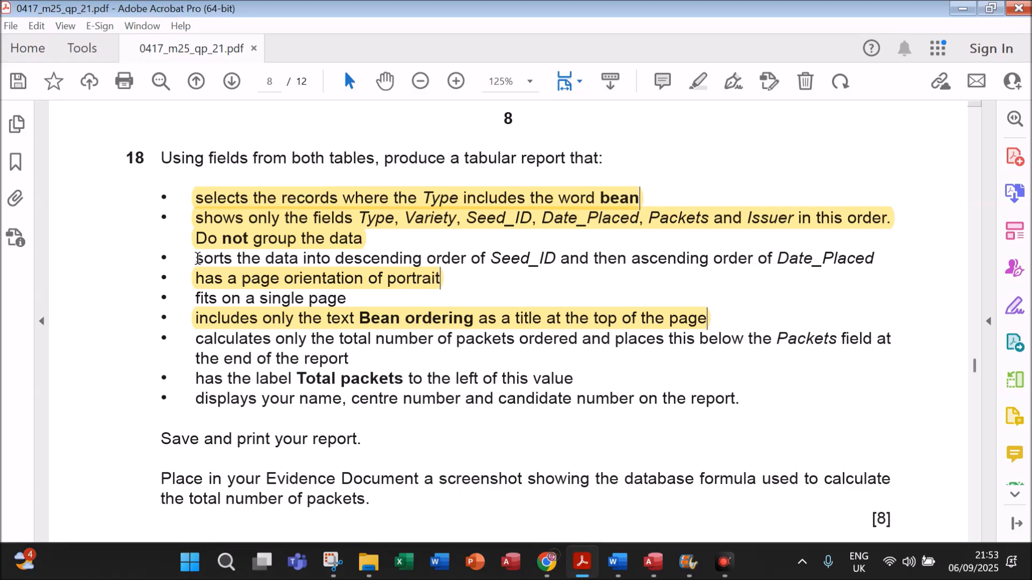
{"action": "left_click_drag", "start_coordinate": [197, 259], "coordinate": [556, 259]}
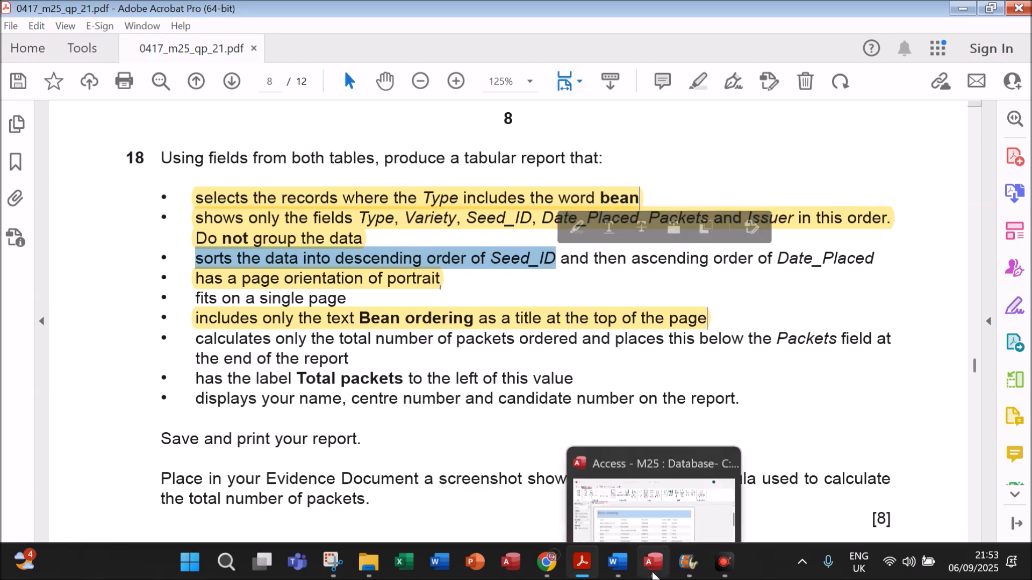
{"action": "left_click", "coordinate": [652, 561]}
Open the Bean ordering report in Design View and close the field list
{"action": "right_click", "coordinate": [166, 155]}
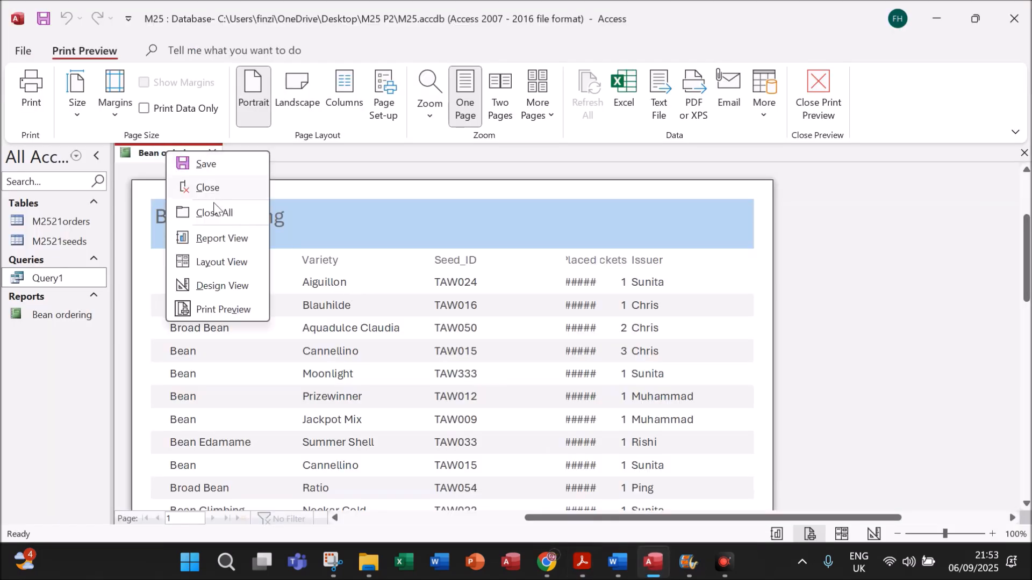
{"action": "left_click", "coordinate": [222, 285]}
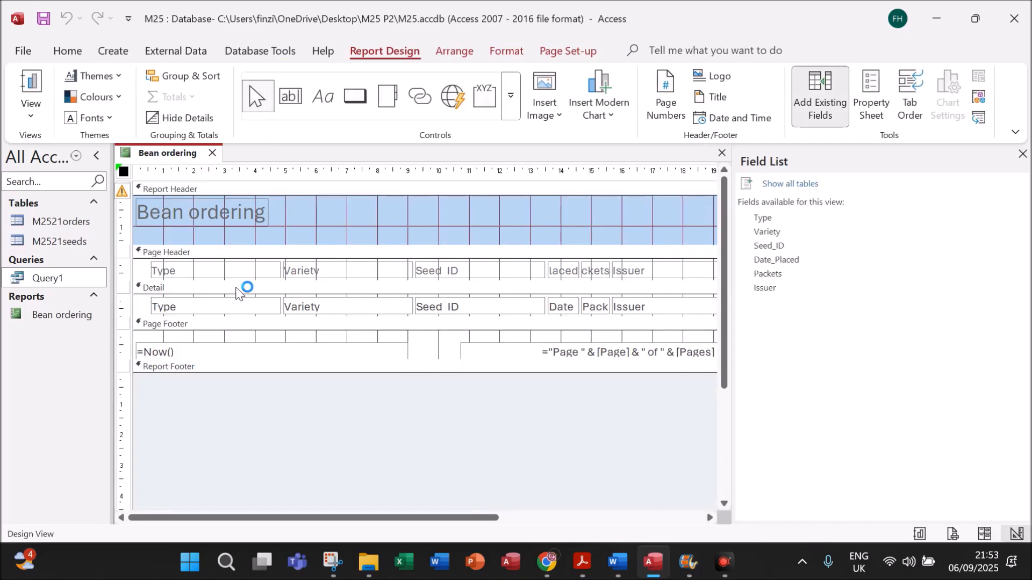
{"action": "left_click", "coordinate": [1022, 154]}
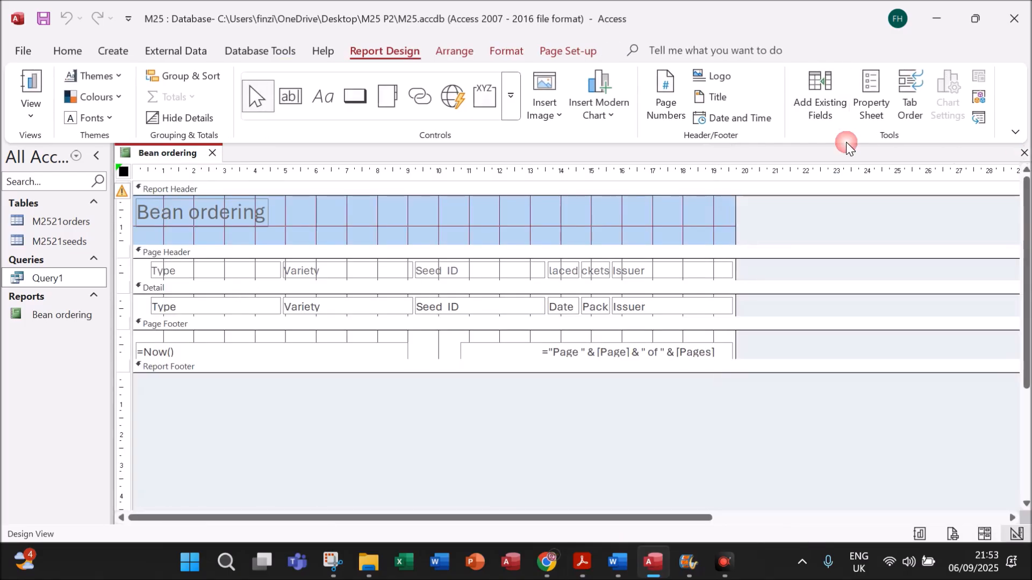
Add a report sort on Seed_ID in descending order, with Z on top, checking the order against the Acrobat question paper
{"action": "left_click", "coordinate": [191, 80]}
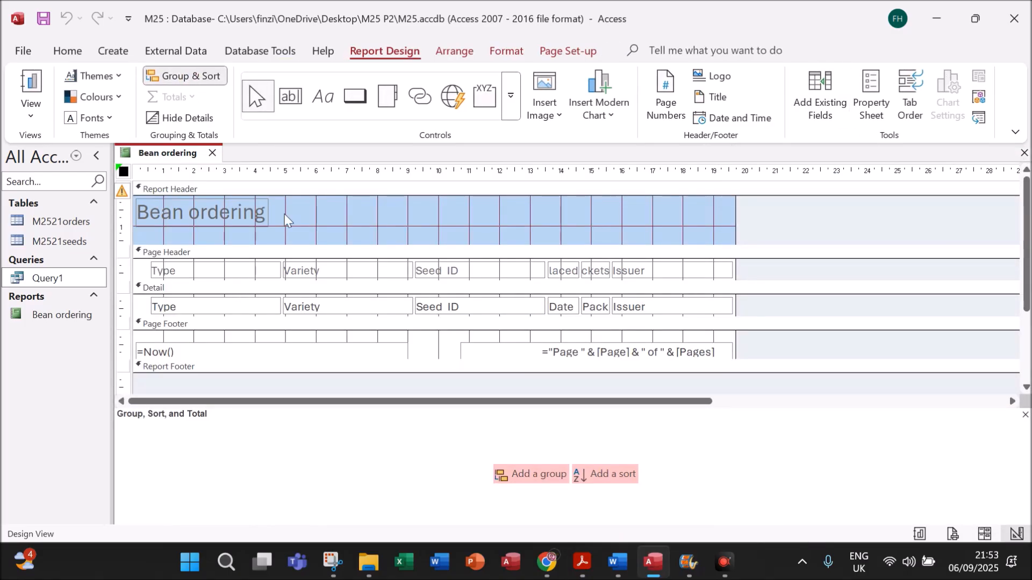
{"action": "left_click", "coordinate": [605, 481]}
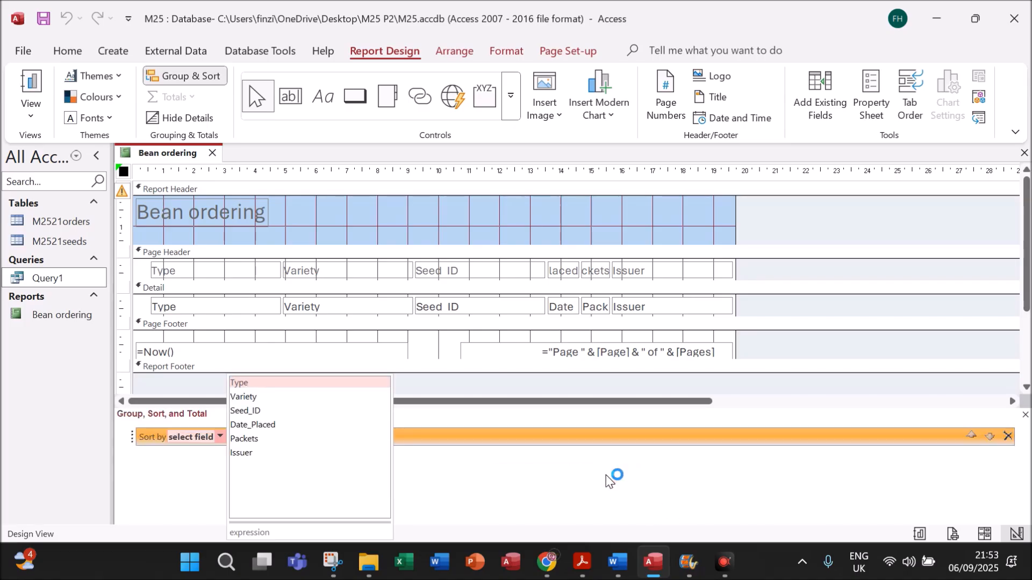
{"action": "left_click", "coordinate": [582, 562]}
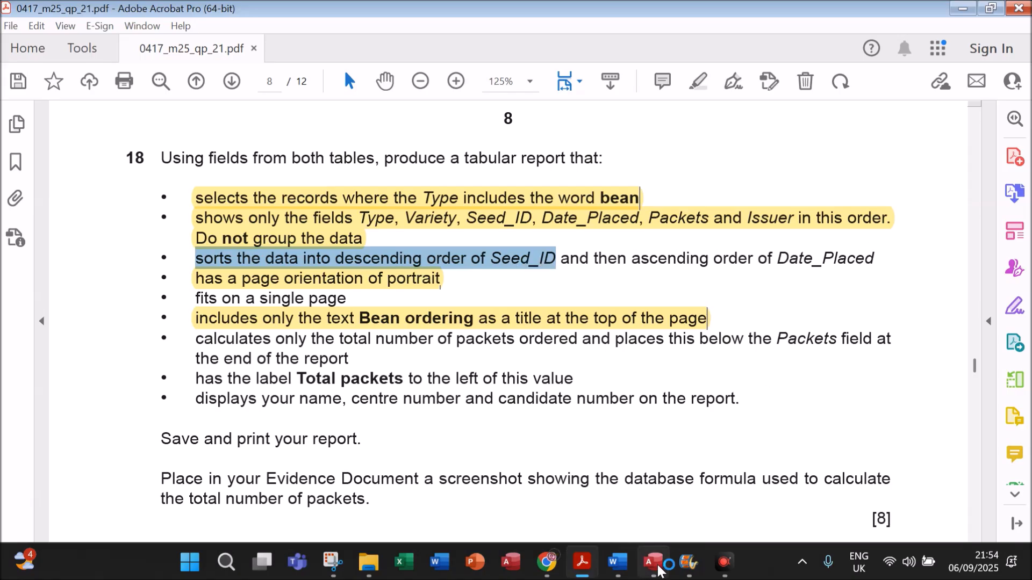
{"action": "left_click", "coordinate": [658, 569]}
{"action": "left_click", "coordinate": [209, 437]}
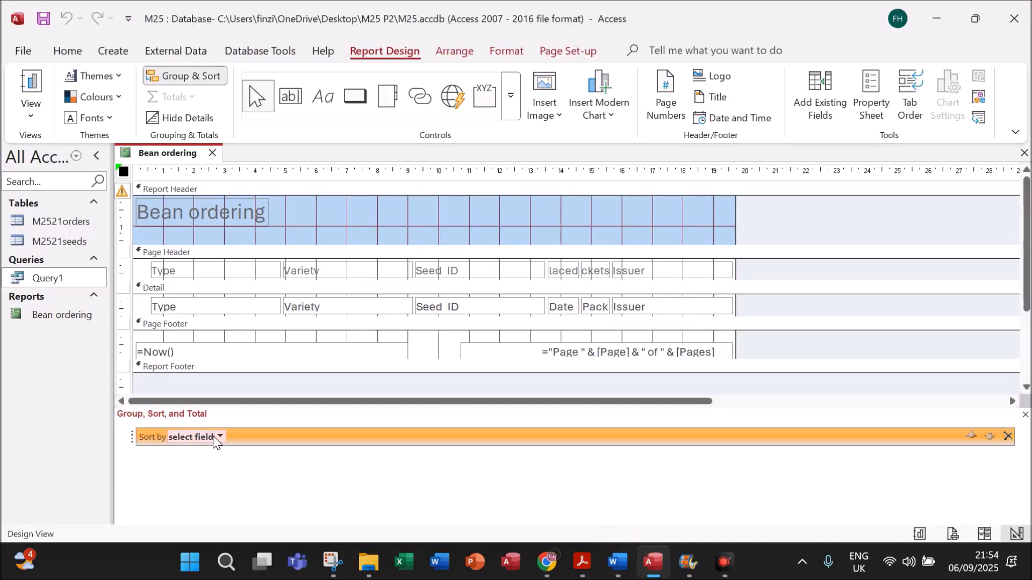
{"action": "left_click", "coordinate": [219, 437]}
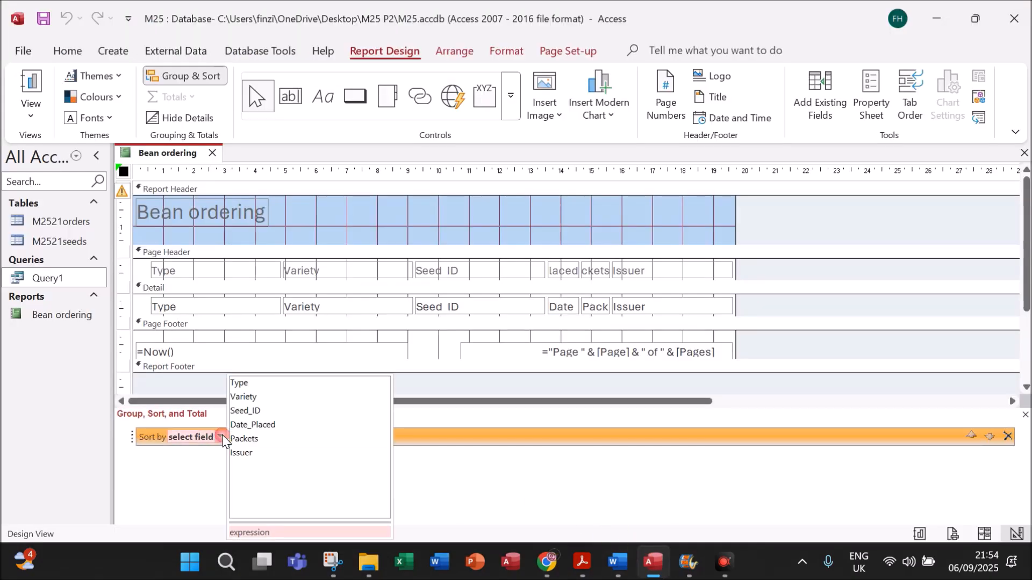
{"action": "left_click", "coordinate": [252, 410]}
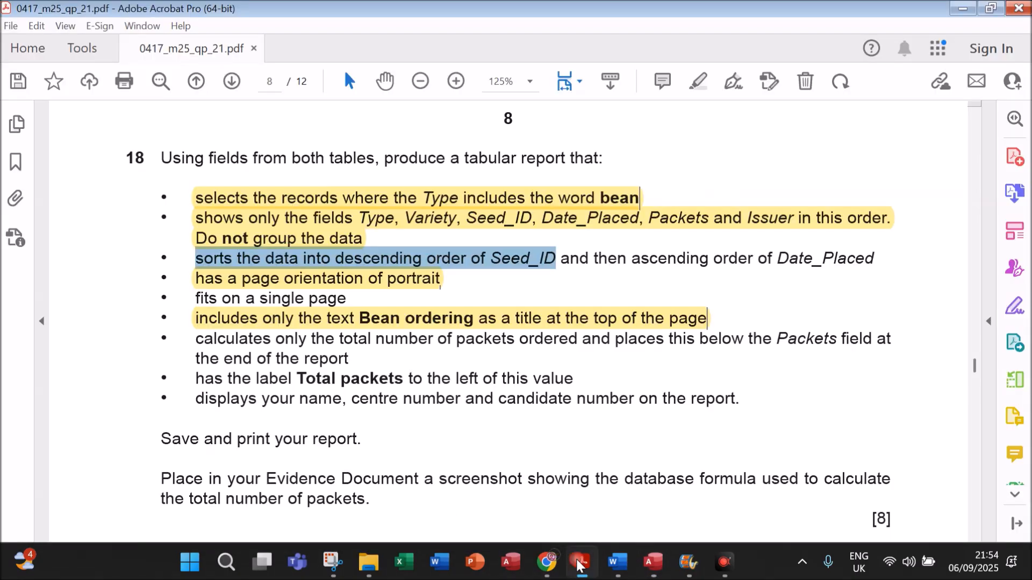
{"action": "left_click", "coordinate": [582, 562]}
{"action": "left_click", "coordinate": [651, 562]}
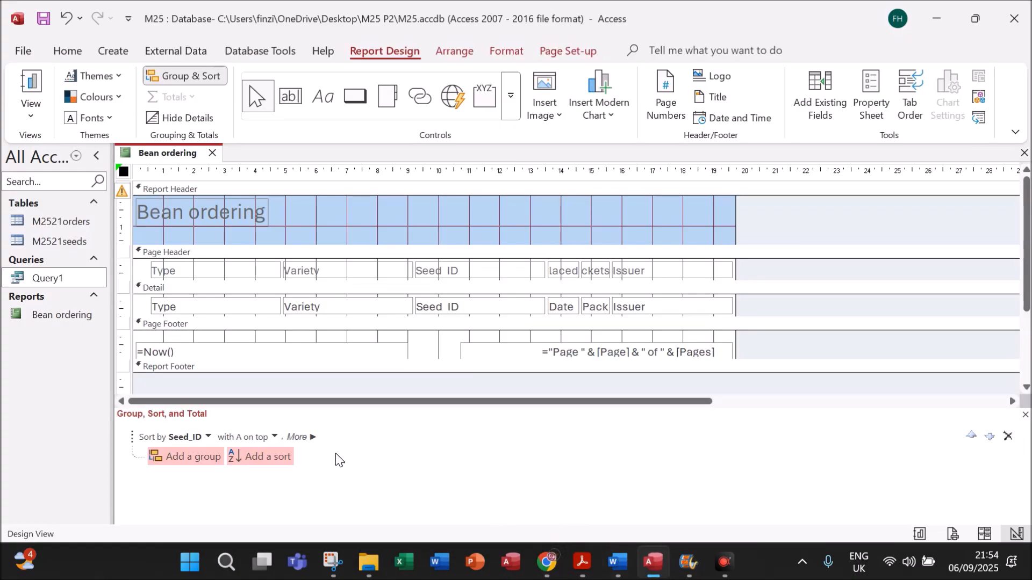
{"action": "left_click", "coordinate": [274, 437]}
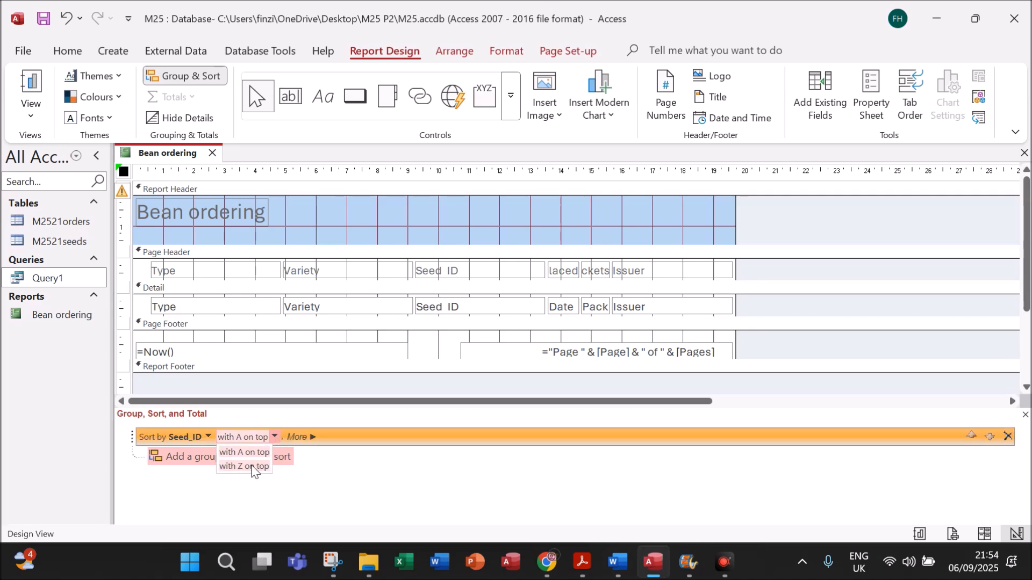
{"action": "left_click", "coordinate": [255, 468]}
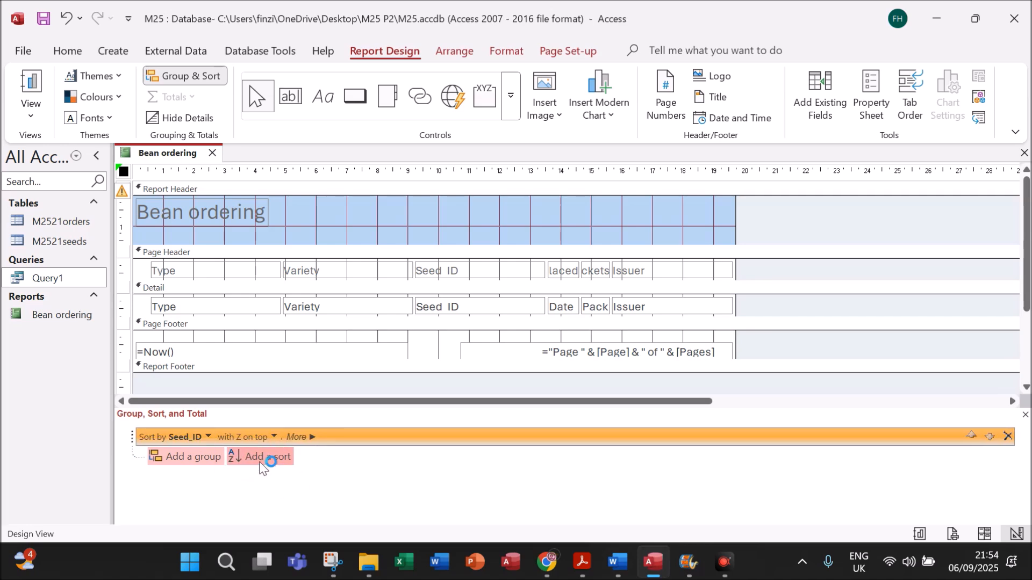
Add a second sort on Date_Placed from oldest to newest and close the sorting settings
{"action": "left_click", "coordinate": [260, 460]}
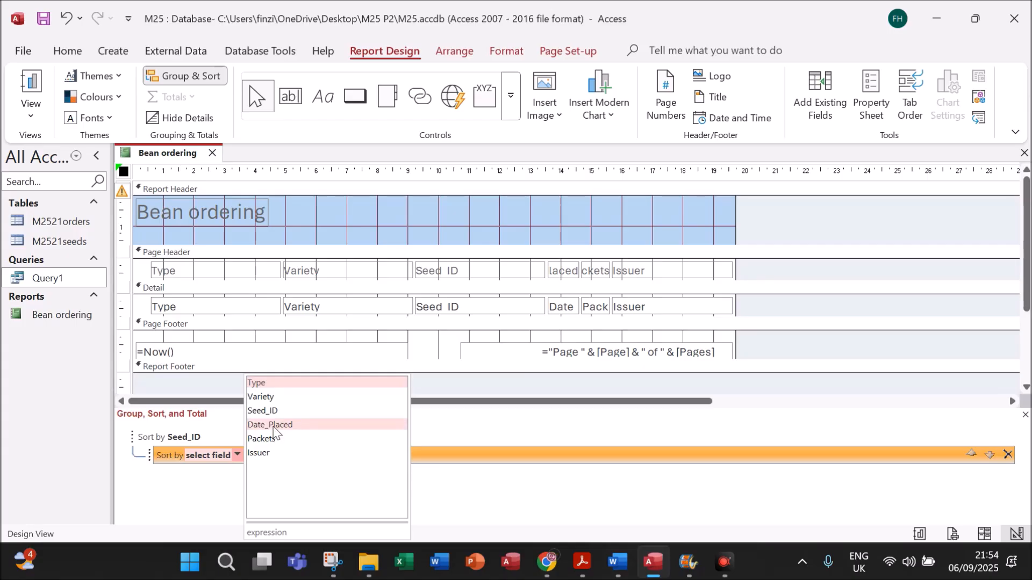
{"action": "left_click", "coordinate": [274, 426]}
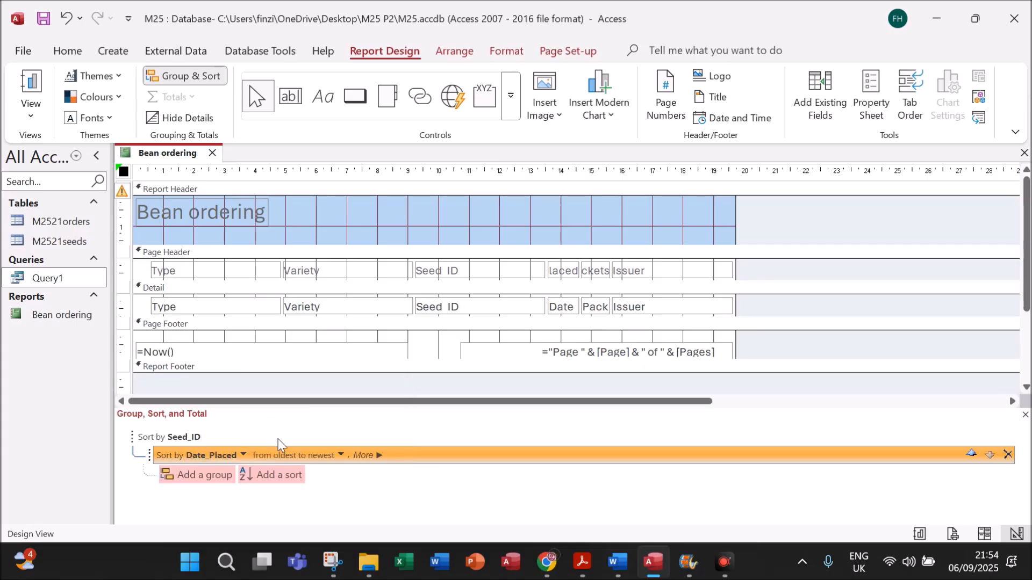
{"action": "left_click", "coordinate": [342, 455]}
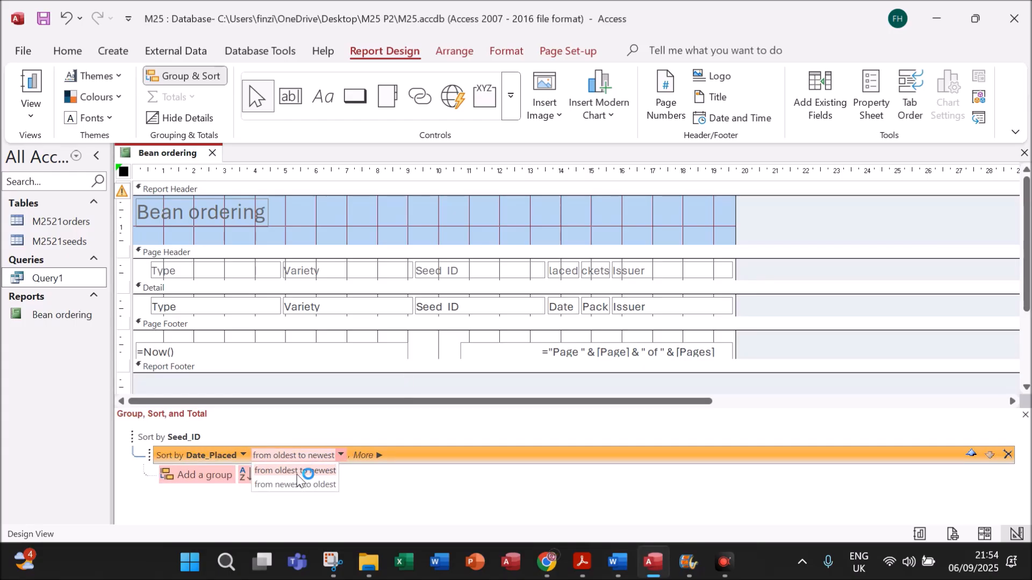
{"action": "left_click", "coordinate": [480, 501]}
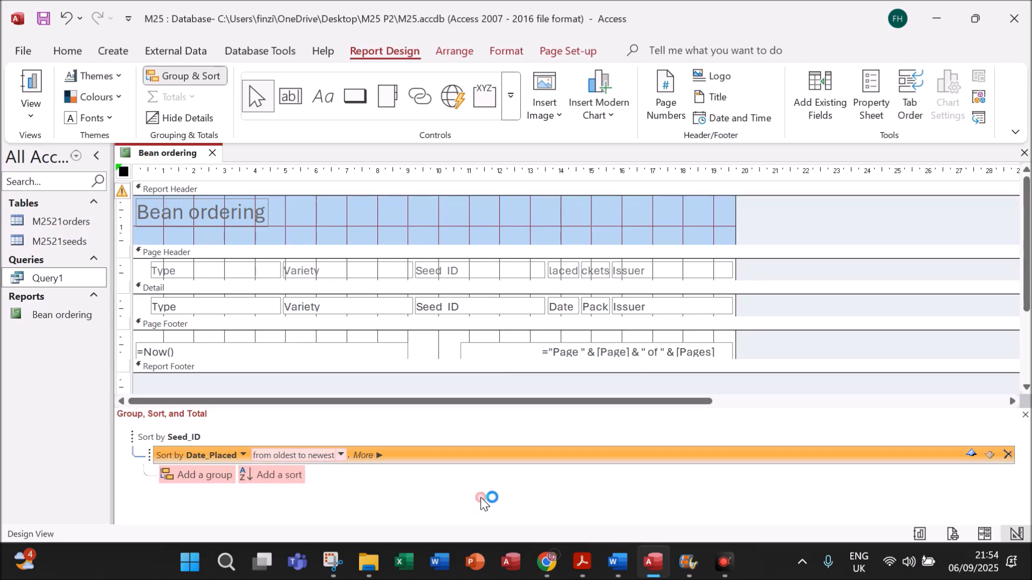
{"action": "left_click", "coordinate": [1024, 415]}
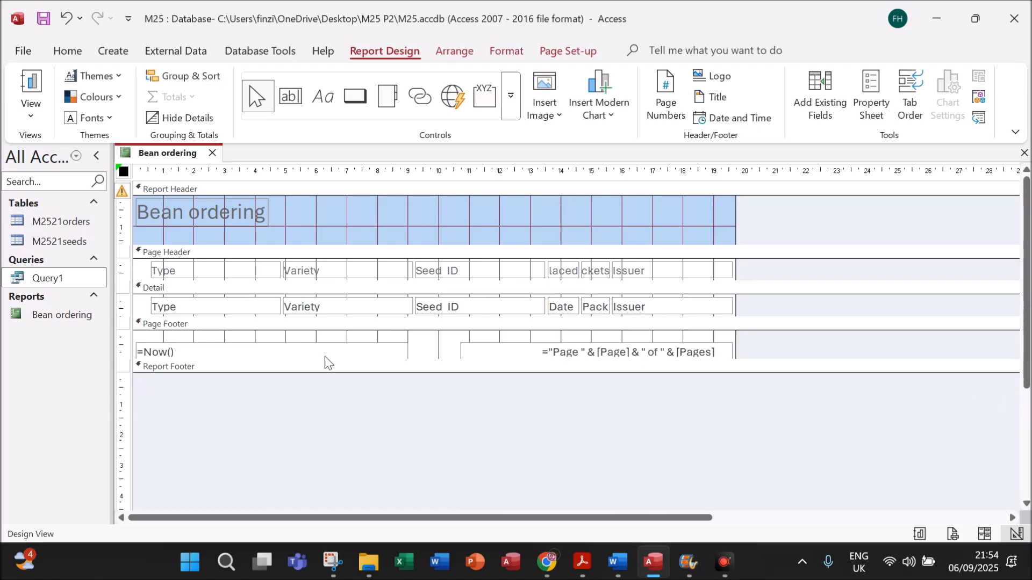
Highlight the requirement to calculate the total number of packets in the Acrobat question paper and return to Access
{"action": "left_click", "coordinate": [582, 561]}
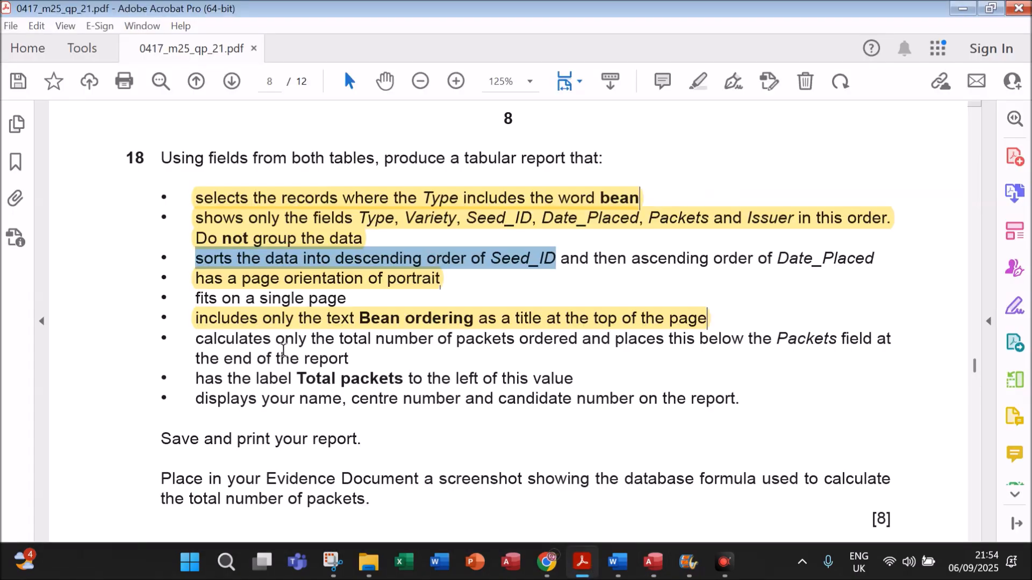
{"action": "left_click_drag", "start_coordinate": [198, 337], "coordinate": [347, 350]}
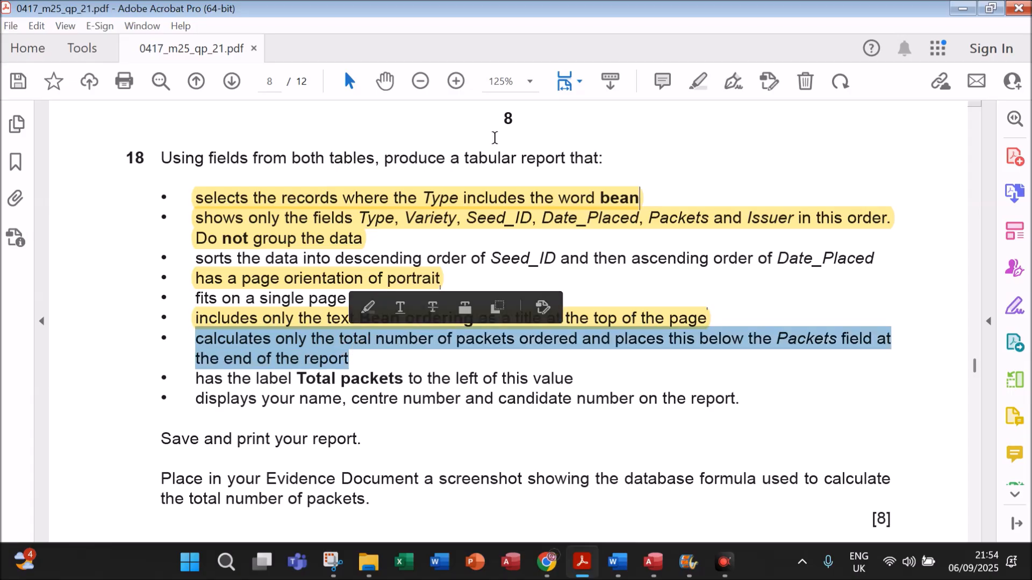
{"action": "left_click", "coordinate": [698, 89]}
{"action": "left_click", "coordinate": [655, 562]}
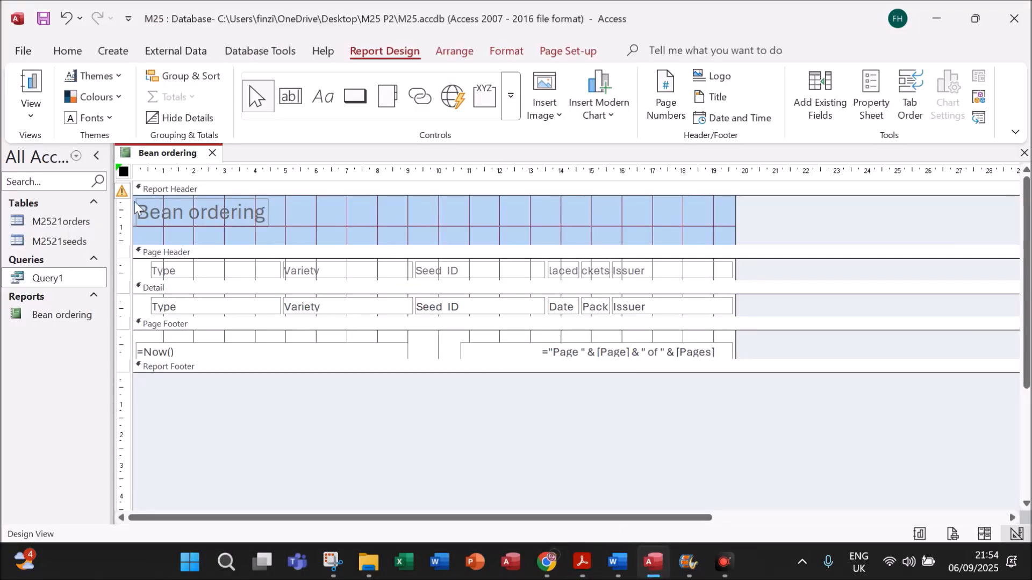
Check the sorted Bean ordering records in Report View and return to Design View
{"action": "right_click", "coordinate": [152, 156]}
{"action": "left_click", "coordinate": [204, 262]}
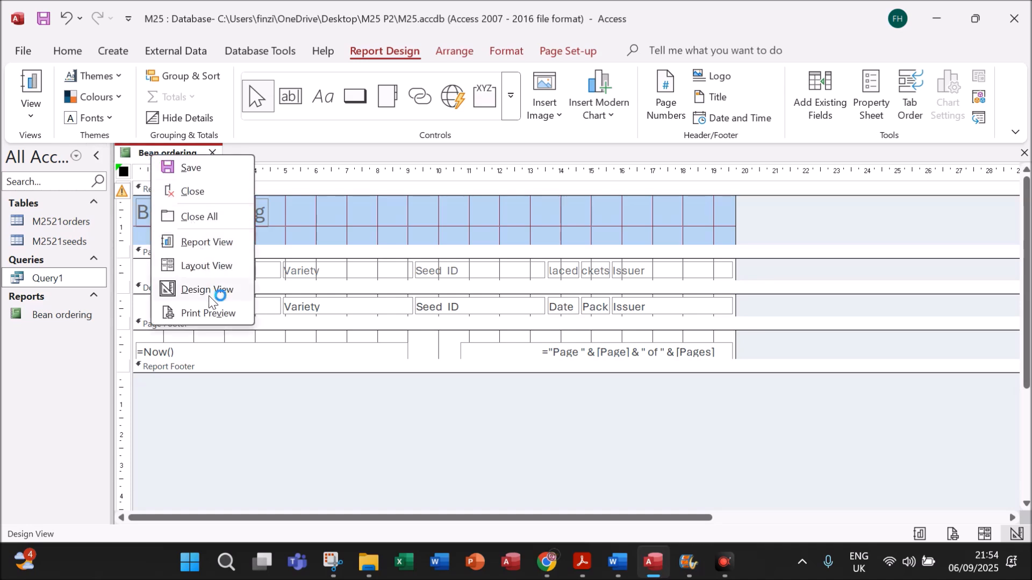
{"action": "left_click", "coordinate": [213, 249]}
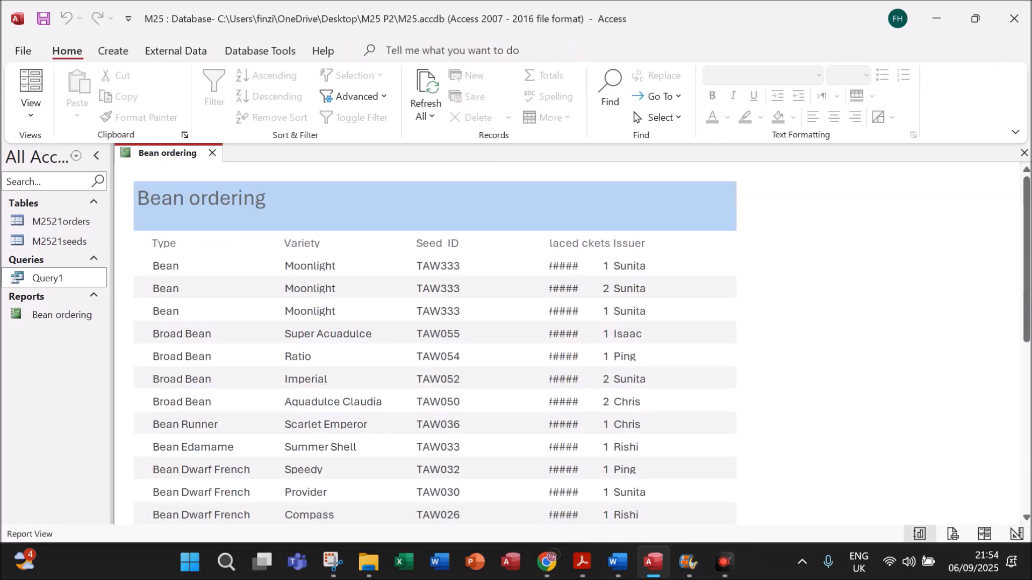
{"action": "right_click", "coordinate": [159, 156]}
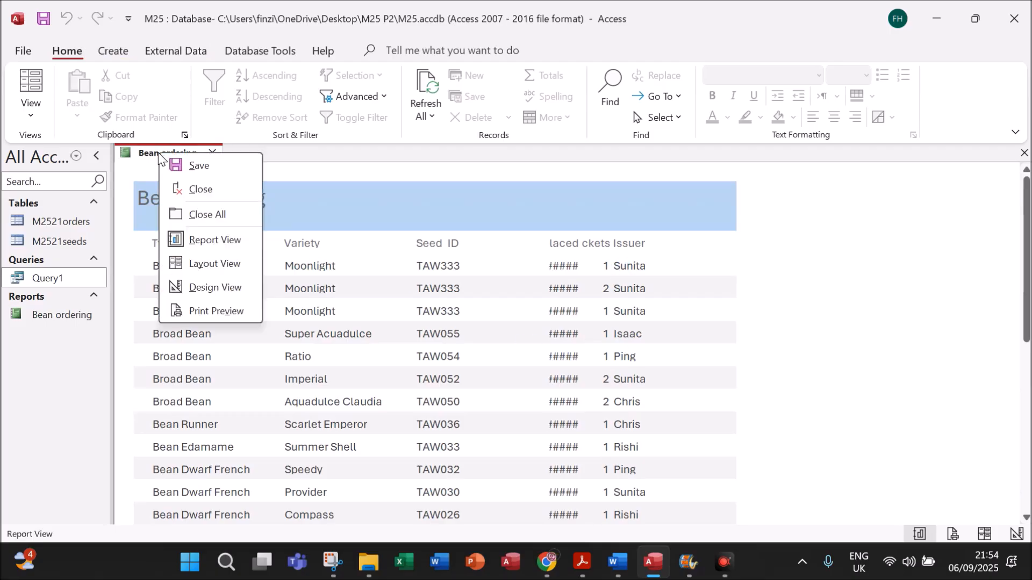
{"action": "left_click", "coordinate": [206, 288]}
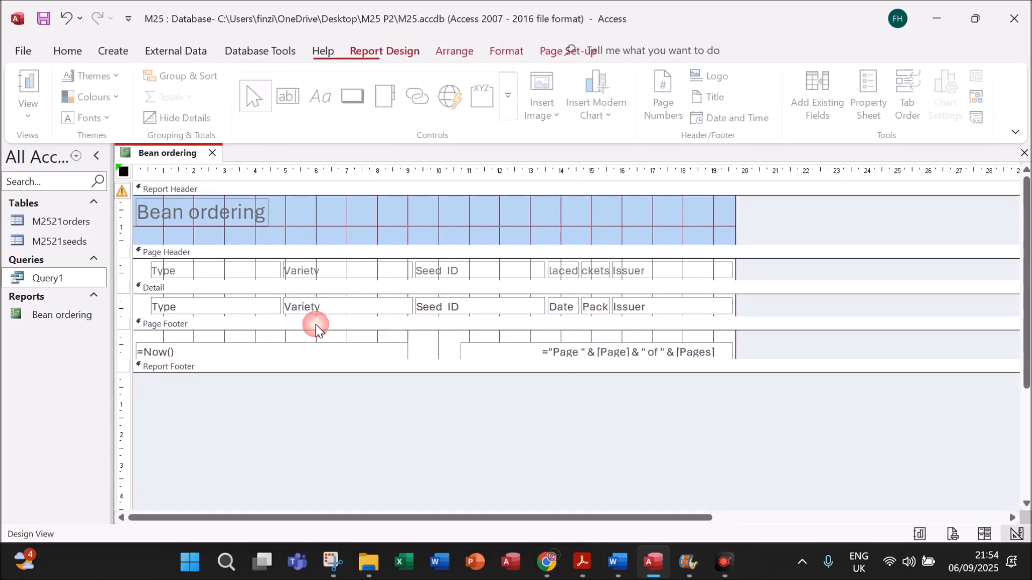
Add a Sum total of the Packets field to the report footer and make the footer section taller
{"action": "left_click", "coordinate": [600, 311]}
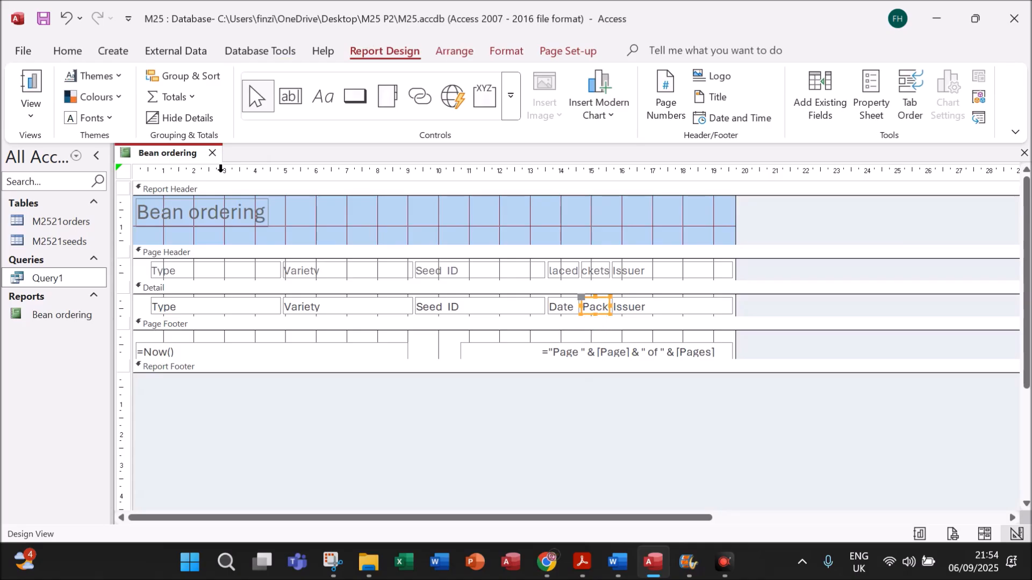
{"action": "left_click", "coordinate": [183, 97]}
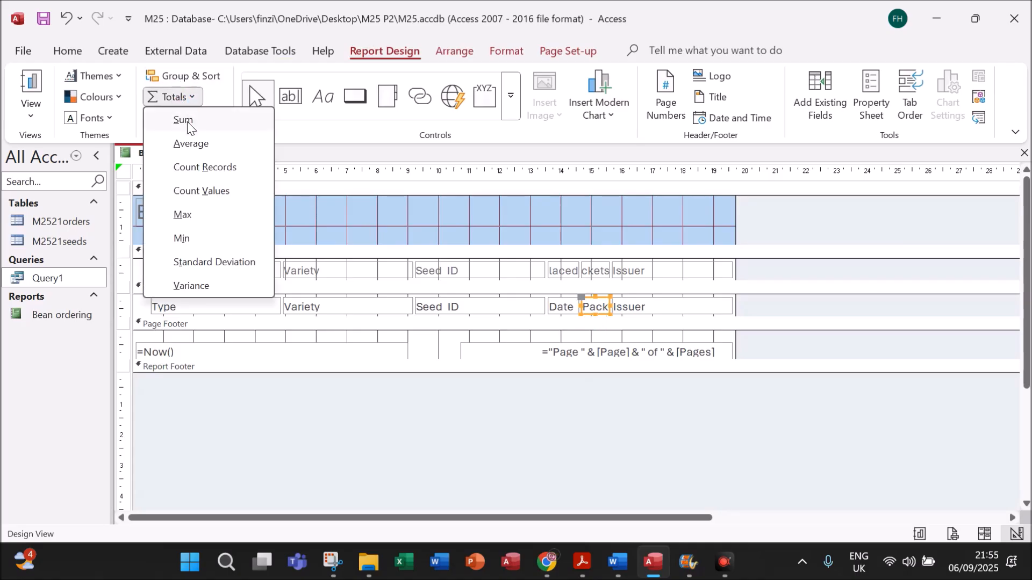
{"action": "left_click", "coordinate": [183, 122]}
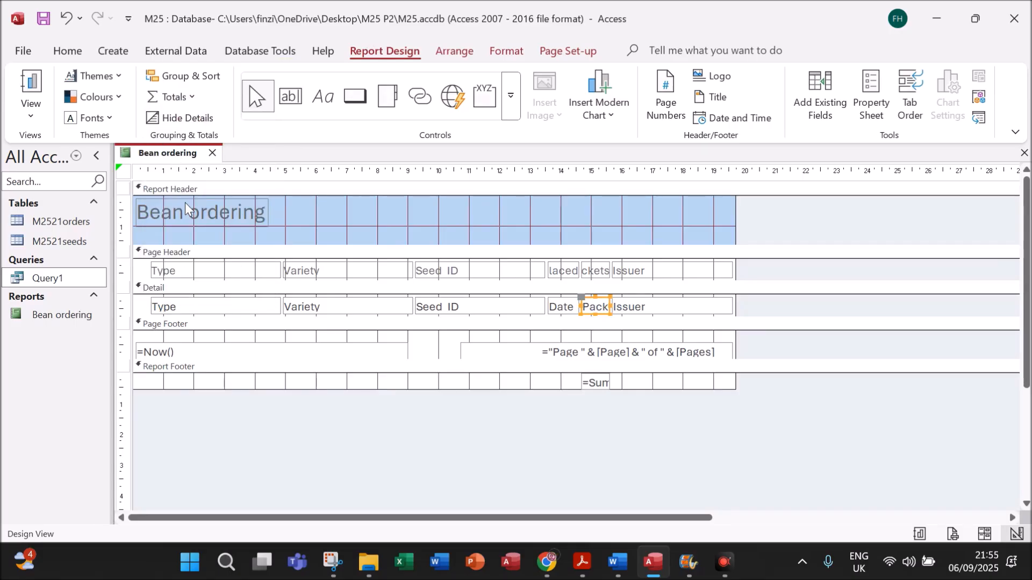
{"action": "left_click", "coordinate": [291, 388]}
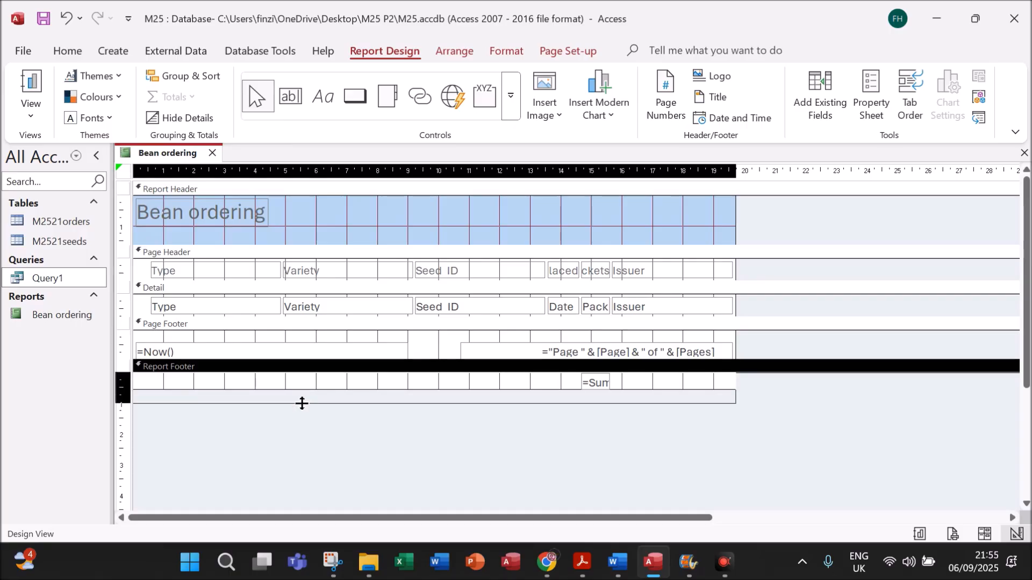
Highlight the Total packets label requirement in the Acrobat question paper and return to Access
{"action": "left_click", "coordinate": [581, 561]}
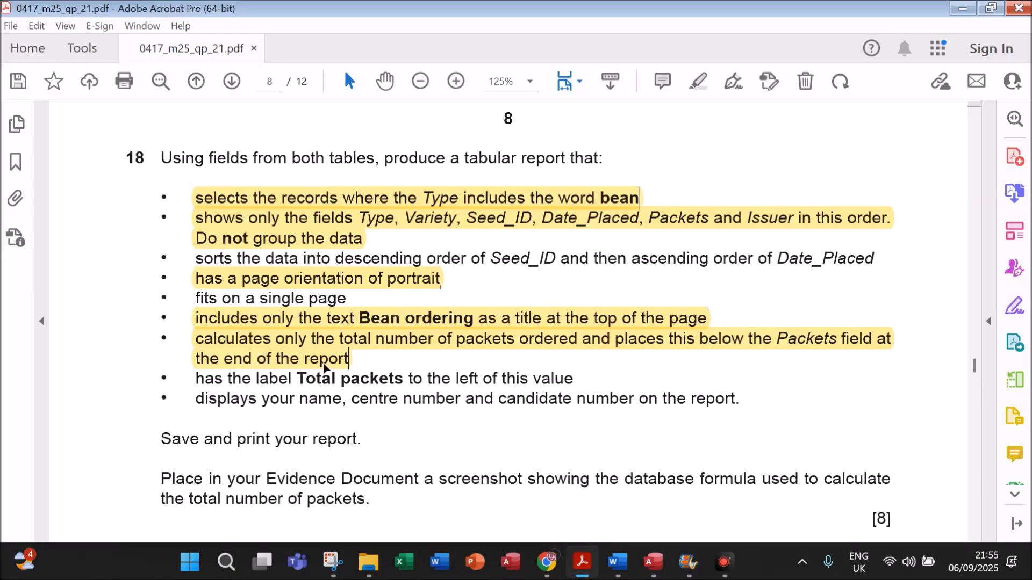
{"action": "left_click_drag", "start_coordinate": [200, 379], "coordinate": [536, 374]}
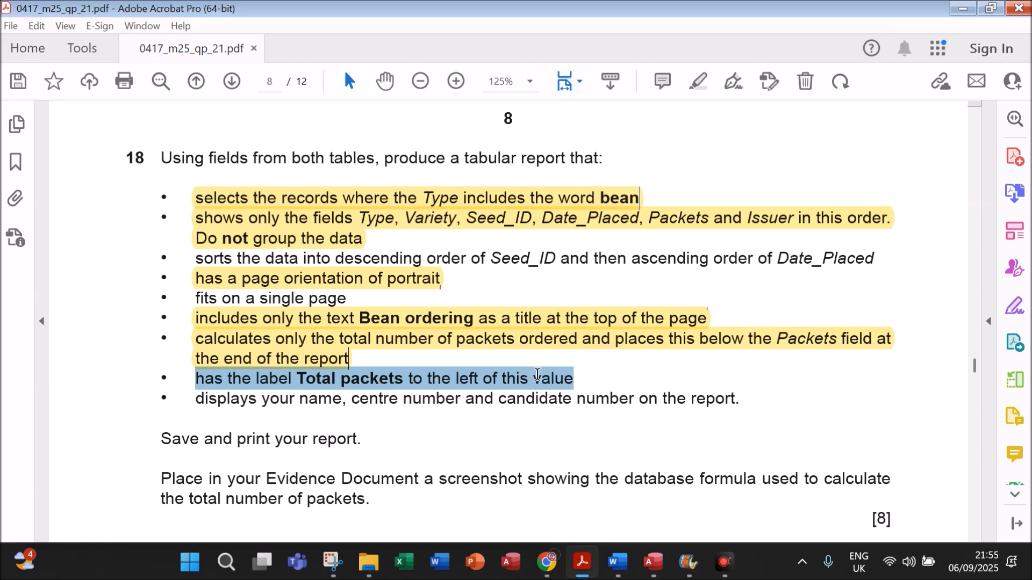
{"action": "left_click", "coordinate": [697, 81]}
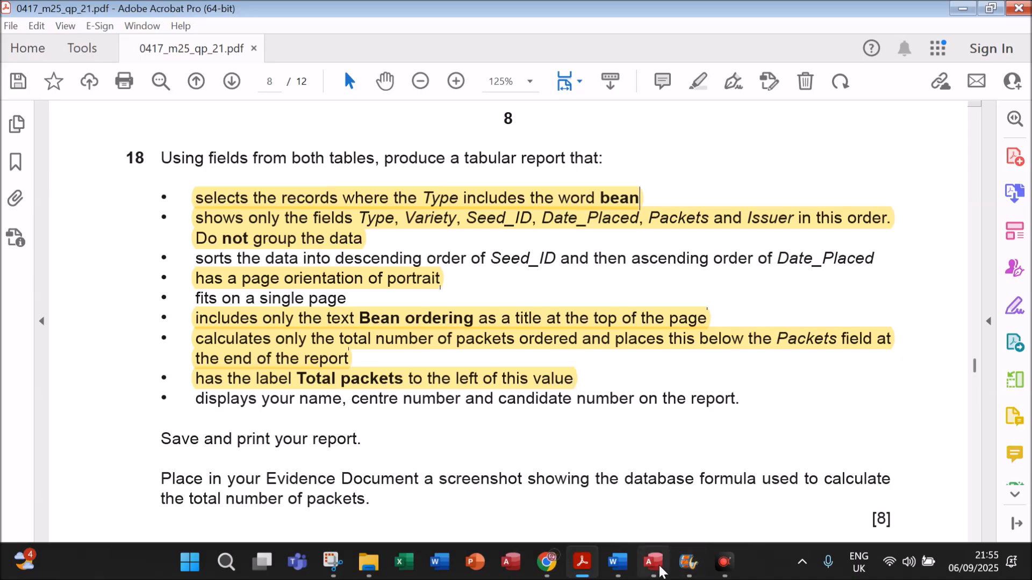
{"action": "left_click", "coordinate": [652, 561]}
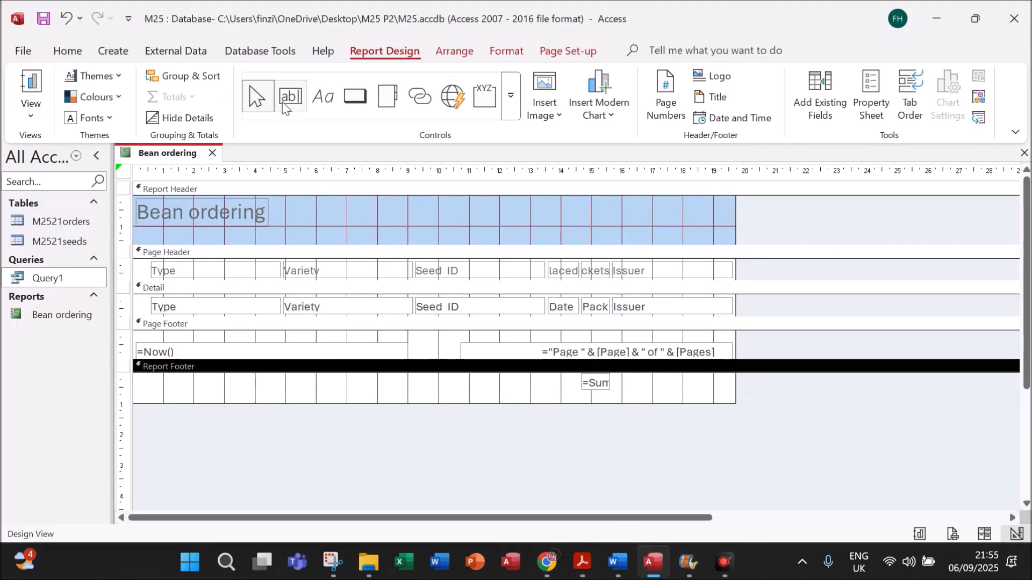
Add the label "Total Packets" in the report footer, to the left of the packets sum
{"action": "left_click", "coordinate": [324, 98]}
{"action": "left_click_drag", "start_coordinate": [478, 377], "coordinate": [573, 395]}
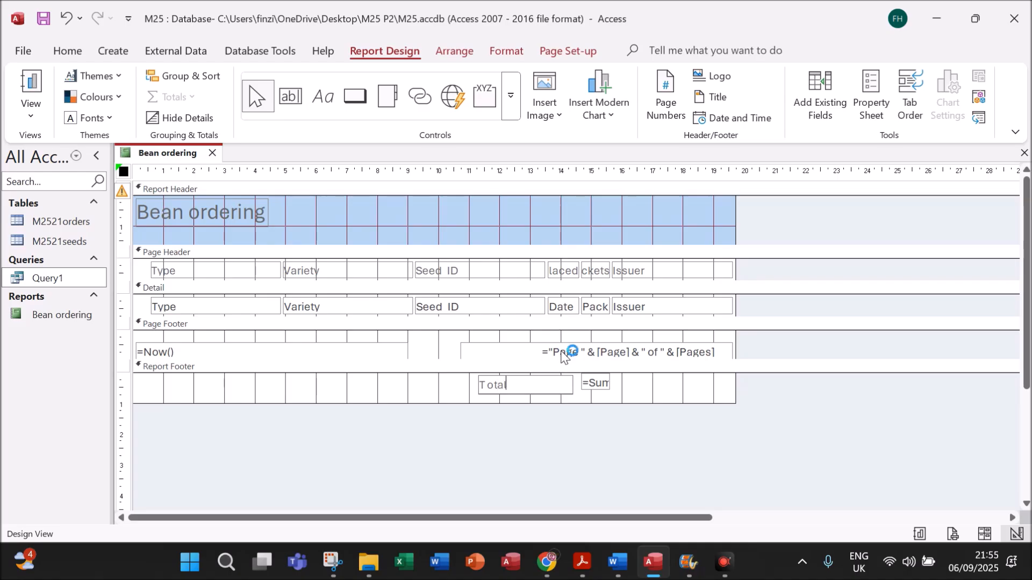
{"action": "type", "text": "Total Packets"}
Highlight the sorting and single-page requirements in the Acrobat question paper and return to Access
{"action": "left_click", "coordinate": [582, 562]}
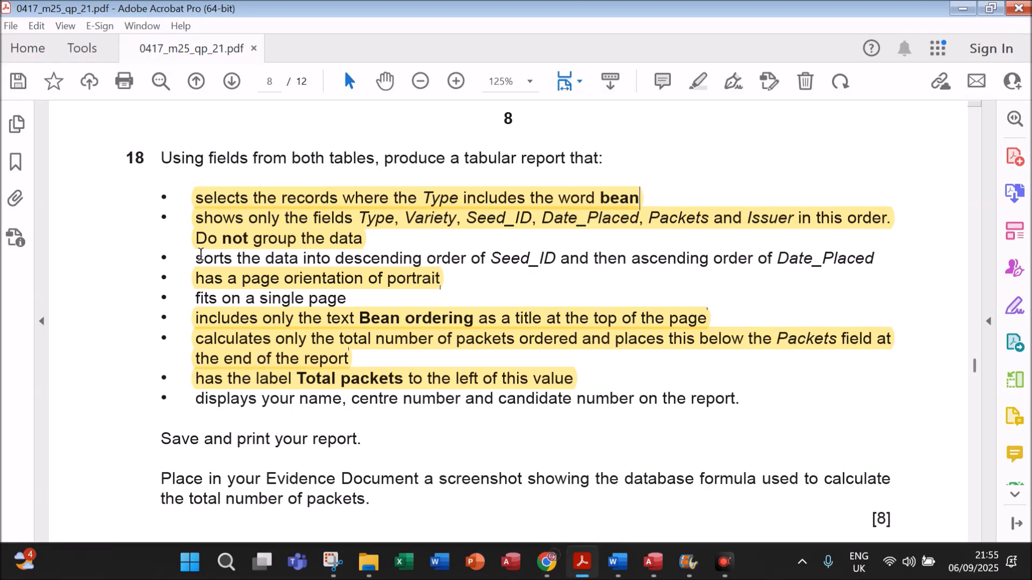
{"action": "left_click_drag", "start_coordinate": [195, 257], "coordinate": [875, 259]}
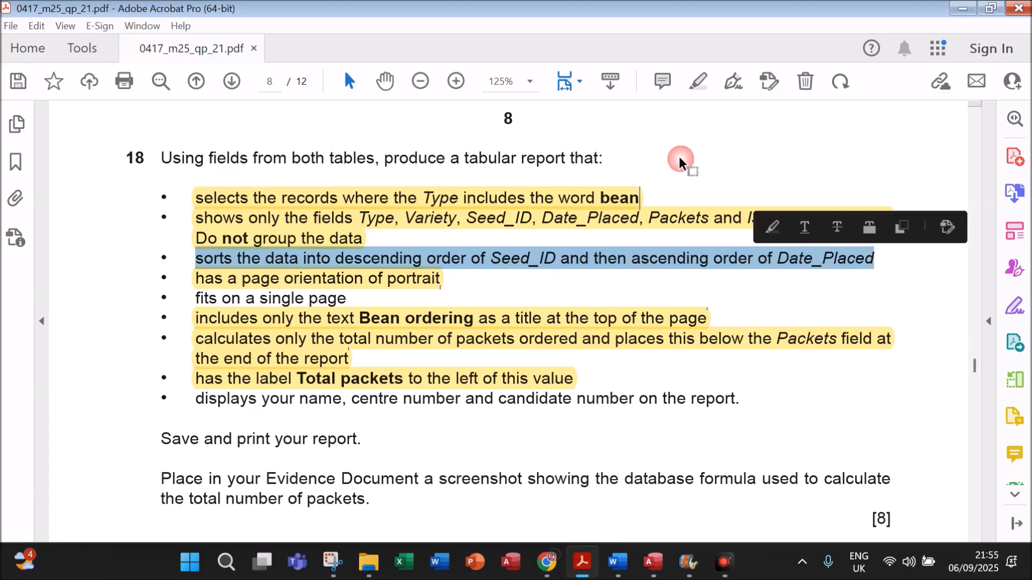
{"action": "left_click", "coordinate": [700, 83]}
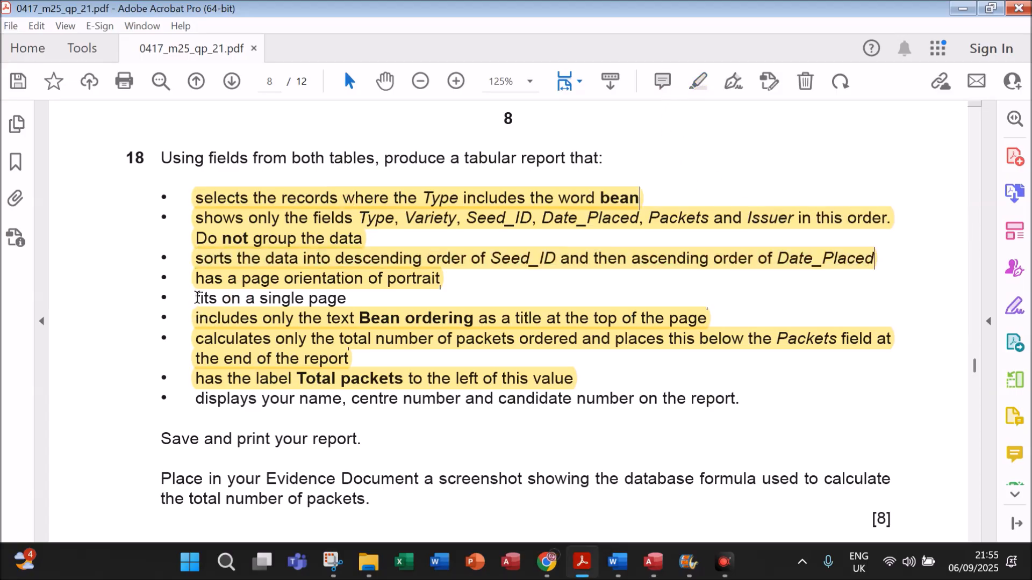
{"action": "left_click_drag", "start_coordinate": [197, 297], "coordinate": [348, 297]}
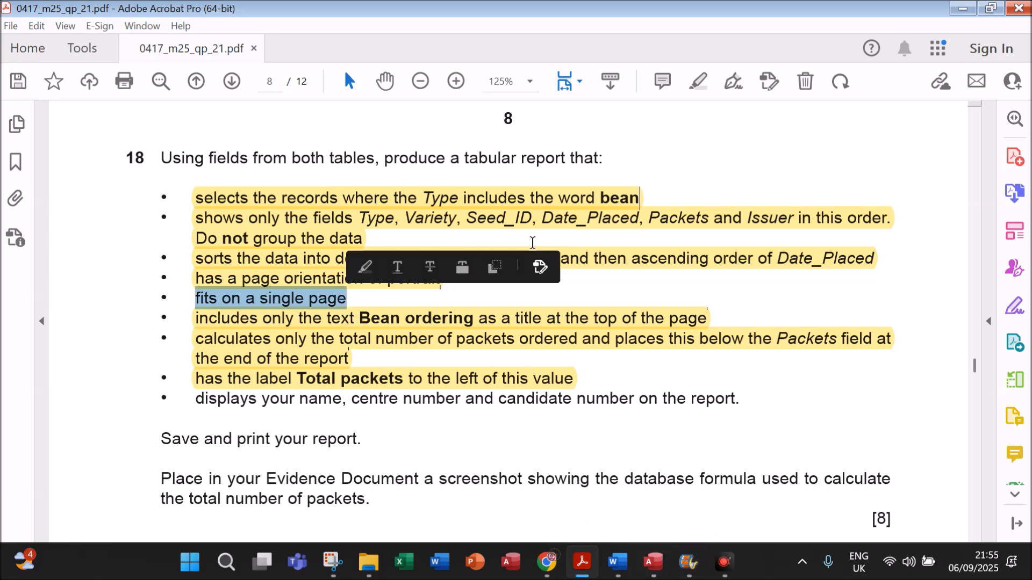
{"action": "left_click", "coordinate": [698, 83]}
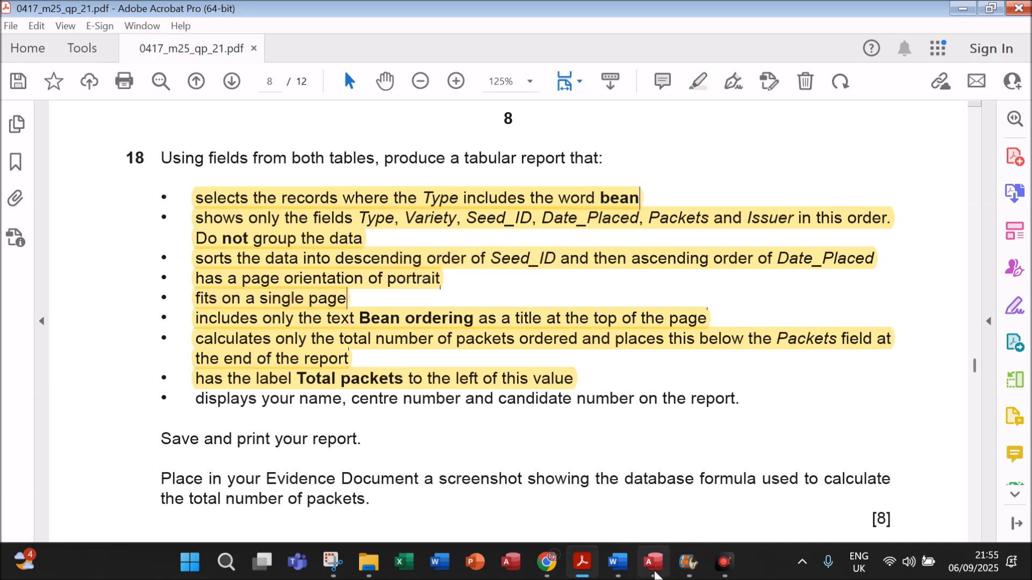
{"action": "left_click", "coordinate": [652, 562]}
Open the report in Layout View, shift the Type column slightly left and tighten the row height
{"action": "left_click", "coordinate": [407, 352]}
{"action": "right_click", "coordinate": [177, 162]}
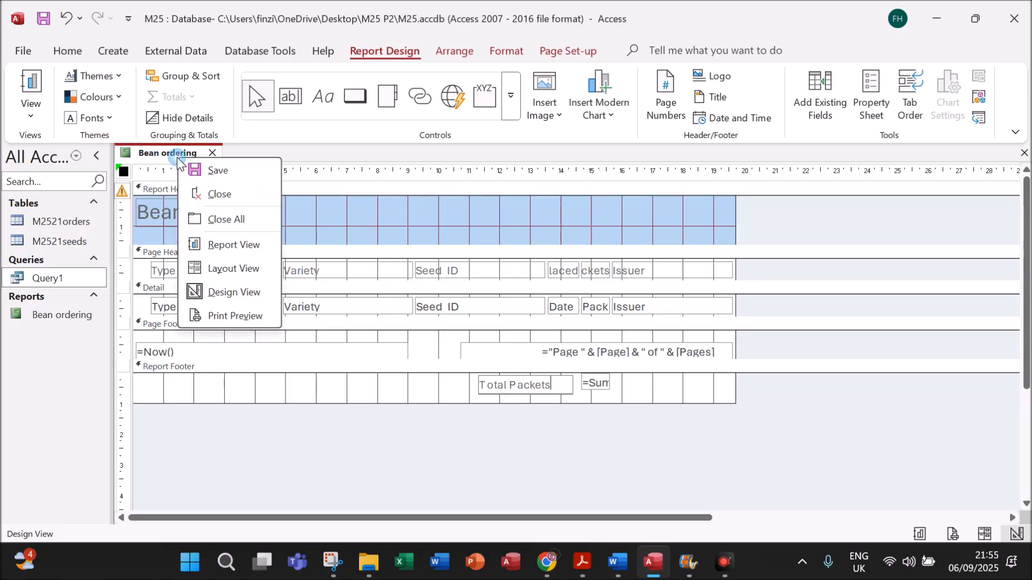
{"action": "left_click", "coordinate": [236, 270]}
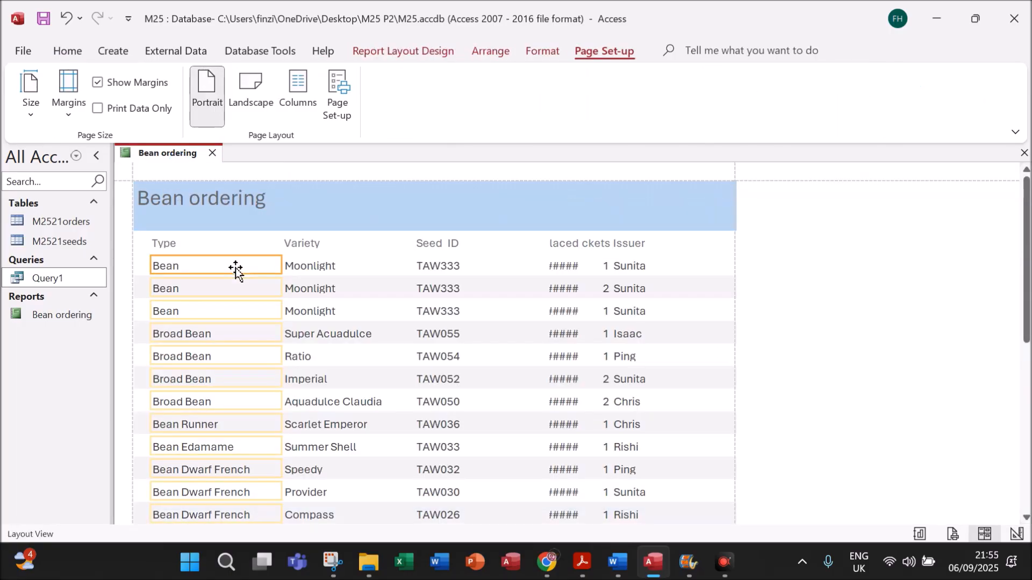
{"action": "left_click", "coordinate": [178, 244]}
{"action": "left_click", "coordinate": [178, 267], "text": "shift"}
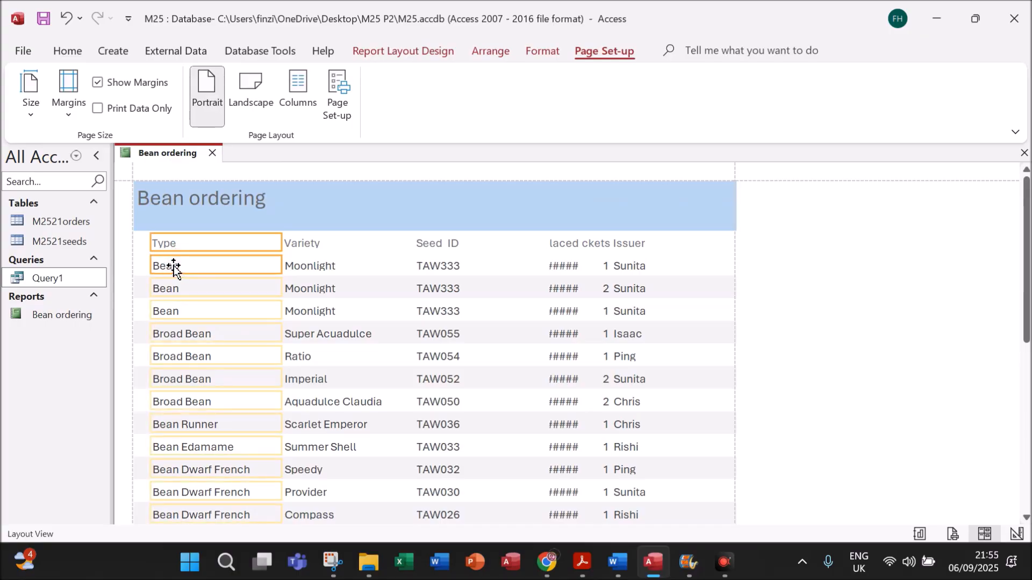
{"action": "scroll", "coordinate": [283, 374], "scroll_direction": "down", "scroll_amount": 3}
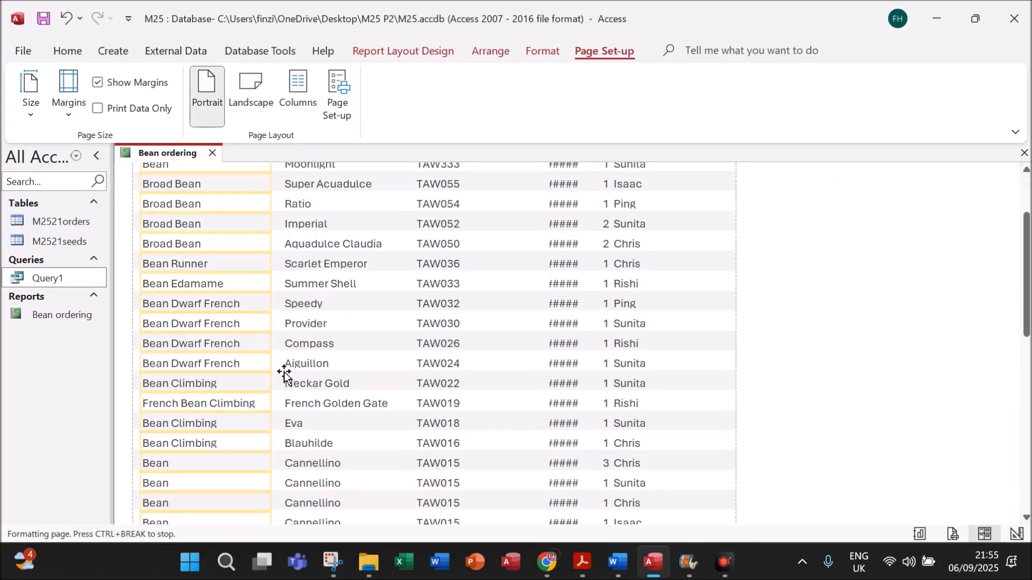
{"action": "scroll", "coordinate": [283, 373], "scroll_direction": "down", "scroll_amount": 2}
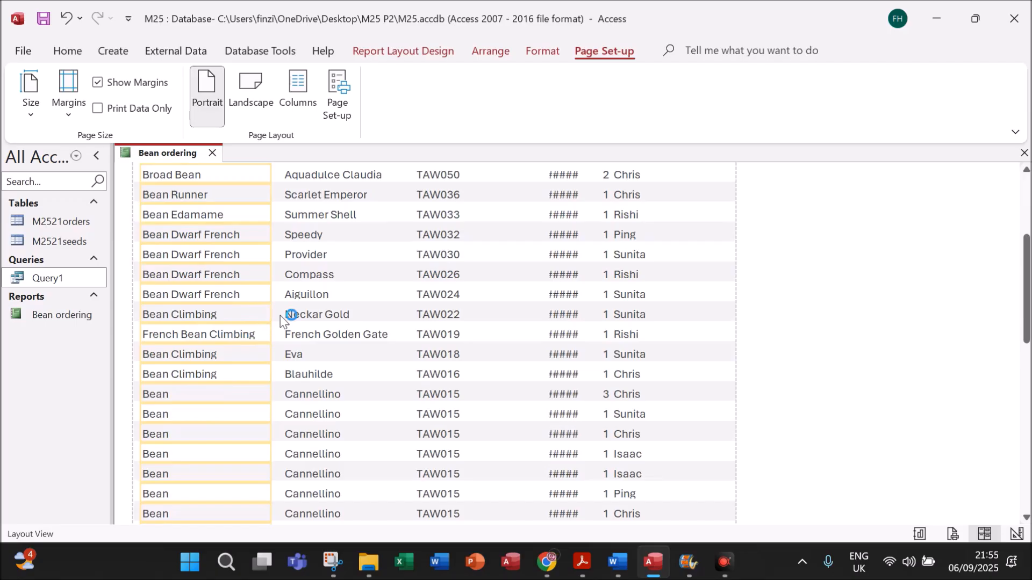
{"action": "scroll", "coordinate": [290, 323], "scroll_direction": "up", "scroll_amount": 5}
Narrow the Seed_ID column and widen the Date_Placed column leftwards to fit its full heading and dates
{"action": "left_click", "coordinate": [318, 228]}
{"action": "scroll", "coordinate": [380, 300], "scroll_direction": "down", "scroll_amount": 3}
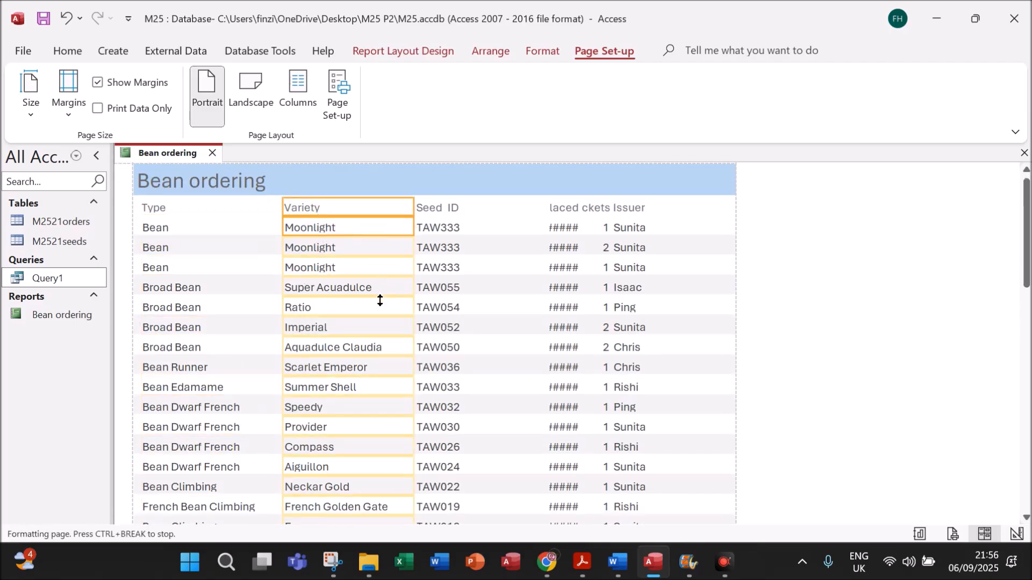
{"action": "scroll", "coordinate": [379, 302], "scroll_direction": "up", "scroll_amount": 3}
{"action": "left_click", "coordinate": [445, 226]}
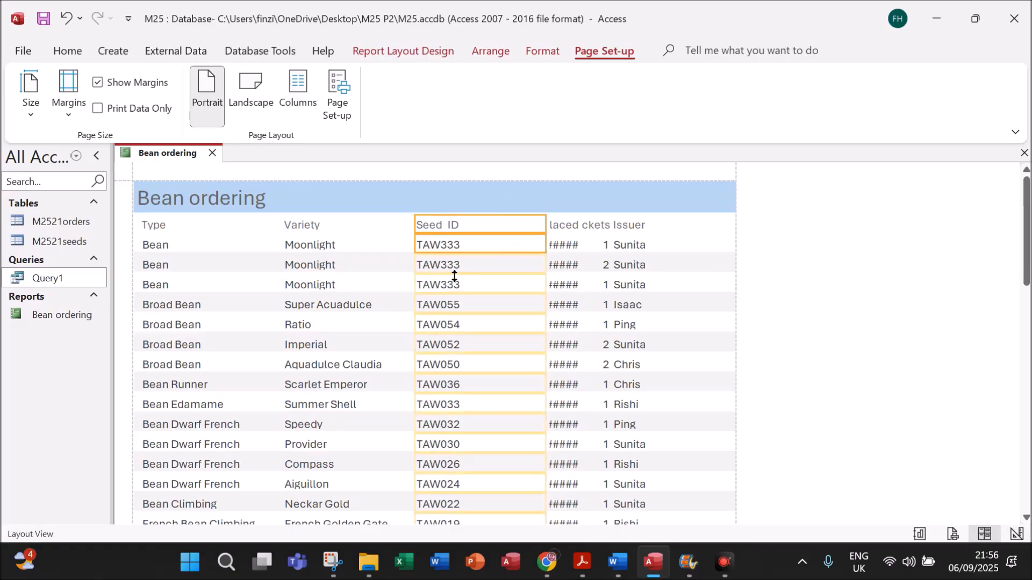
{"action": "left_click_drag", "start_coordinate": [545, 222], "coordinate": [485, 229]}
{"action": "left_click", "coordinate": [557, 225]}
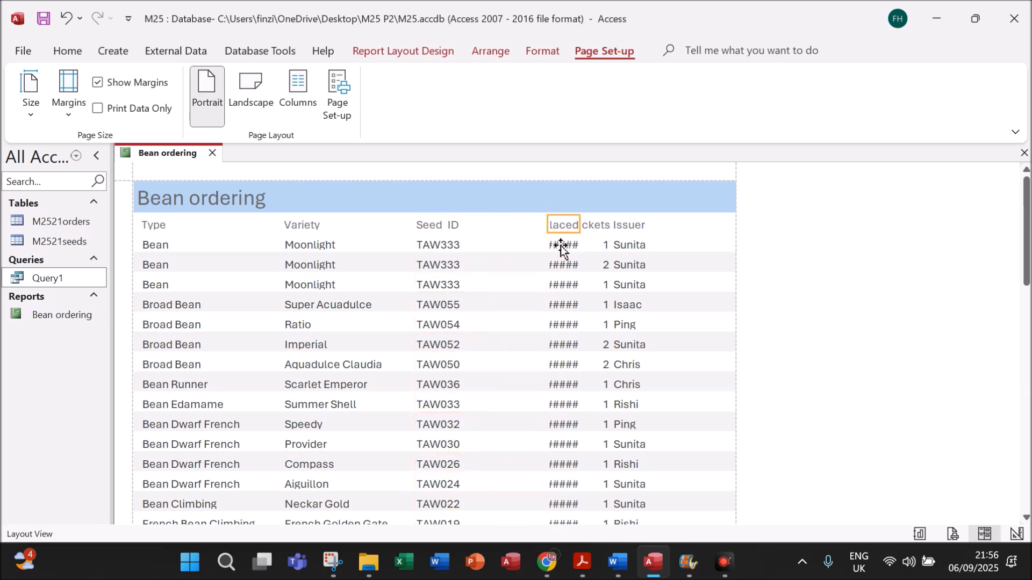
{"action": "left_click_drag", "start_coordinate": [549, 222], "coordinate": [507, 221]}
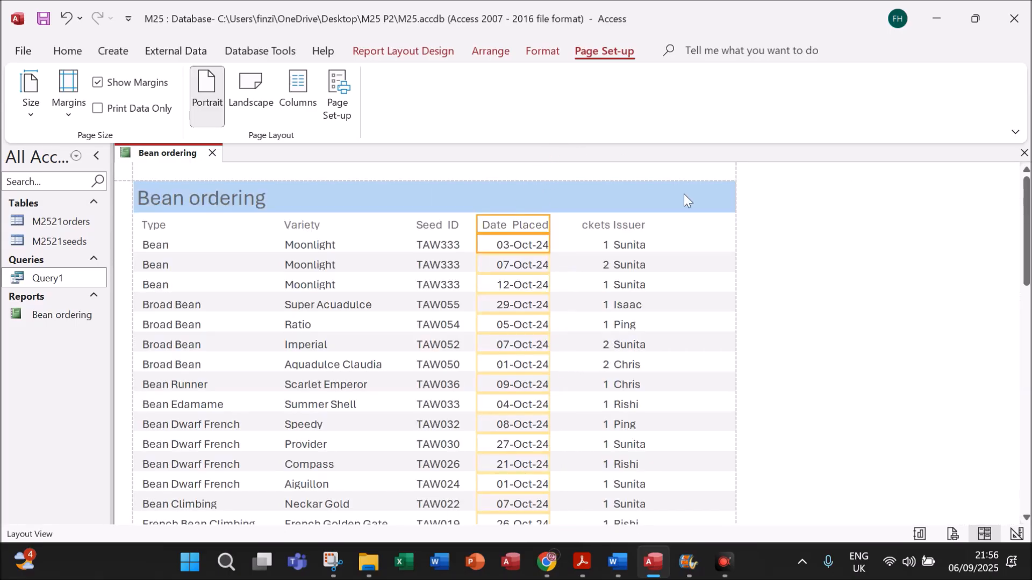
Narrow the Issuer column from its left edge, widen Packets to fit its heading, and check the end of the report
{"action": "left_click", "coordinate": [633, 225]}
{"action": "left_click", "coordinate": [634, 244], "text": "shift"}
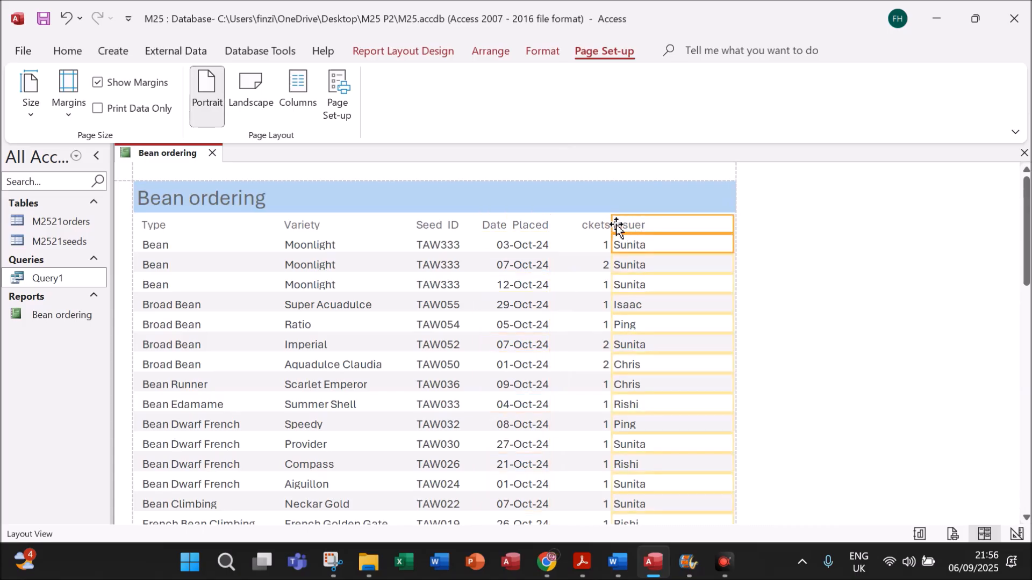
{"action": "left_click_drag", "start_coordinate": [613, 224], "coordinate": [655, 224]}
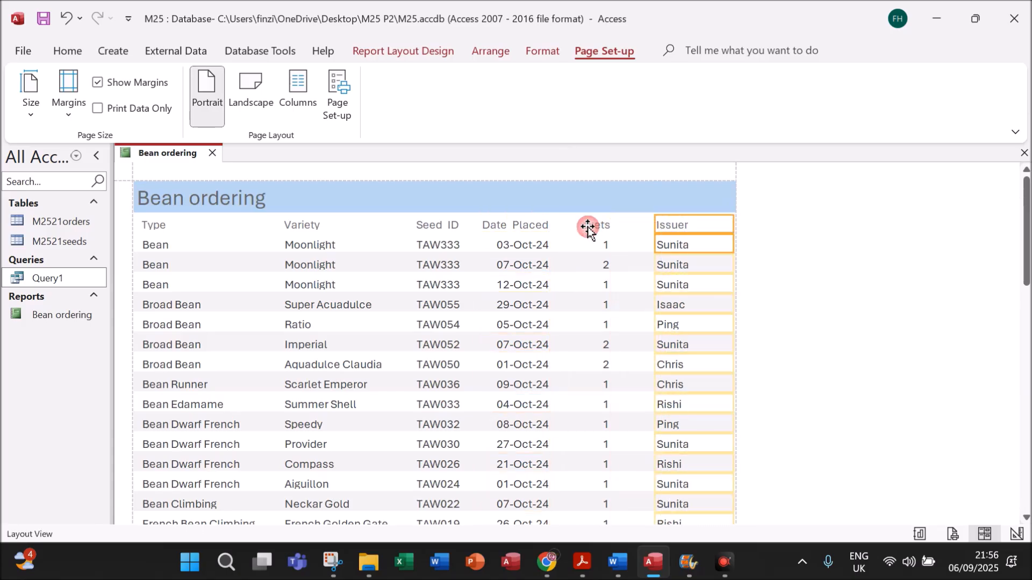
{"action": "left_click", "coordinate": [590, 228]}
{"action": "left_click", "coordinate": [595, 242], "text": "shift"}
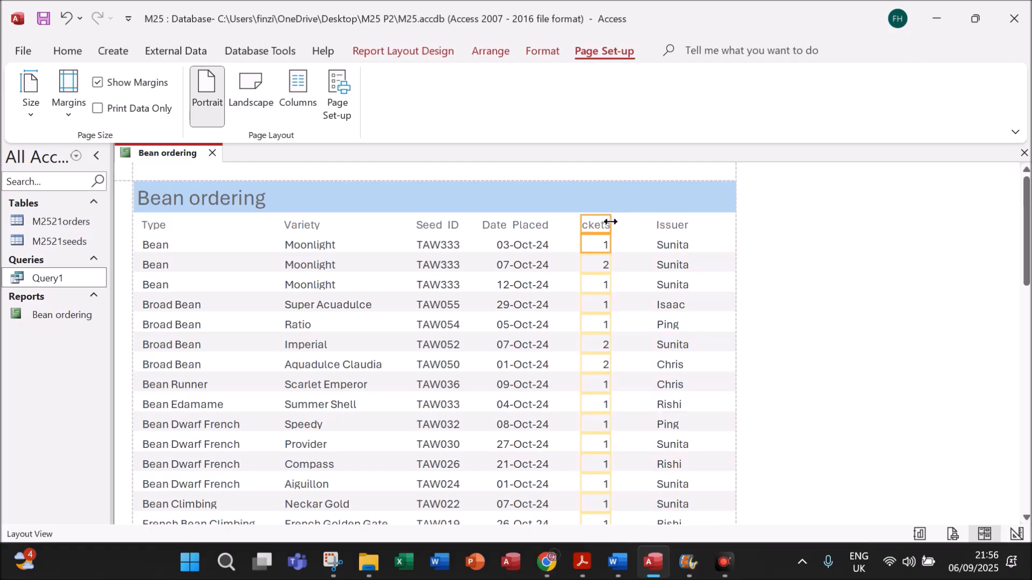
{"action": "left_click_drag", "start_coordinate": [617, 218], "coordinate": [636, 218]}
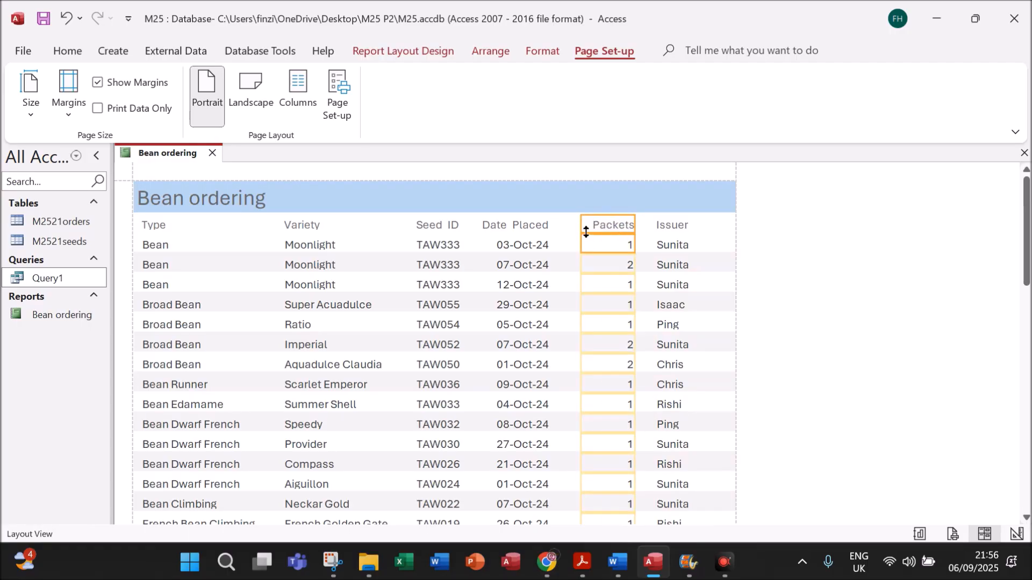
{"action": "scroll", "coordinate": [660, 355], "scroll_direction": "down", "scroll_amount": 3}
{"action": "scroll", "coordinate": [659, 355], "scroll_direction": "down", "scroll_amount": 5}
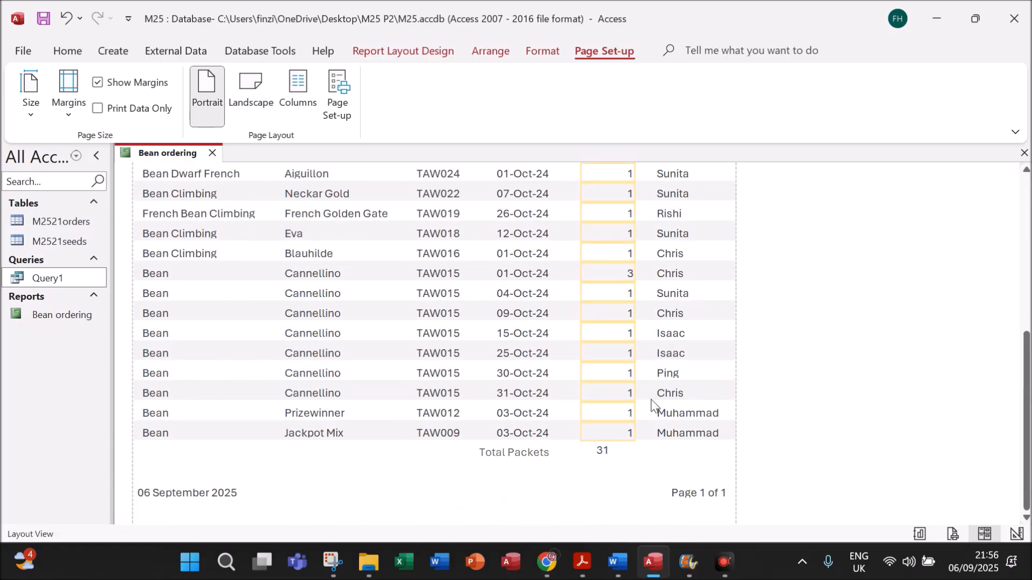
Delete the date and the page number from the report's page footer
{"action": "left_click", "coordinate": [232, 493]}
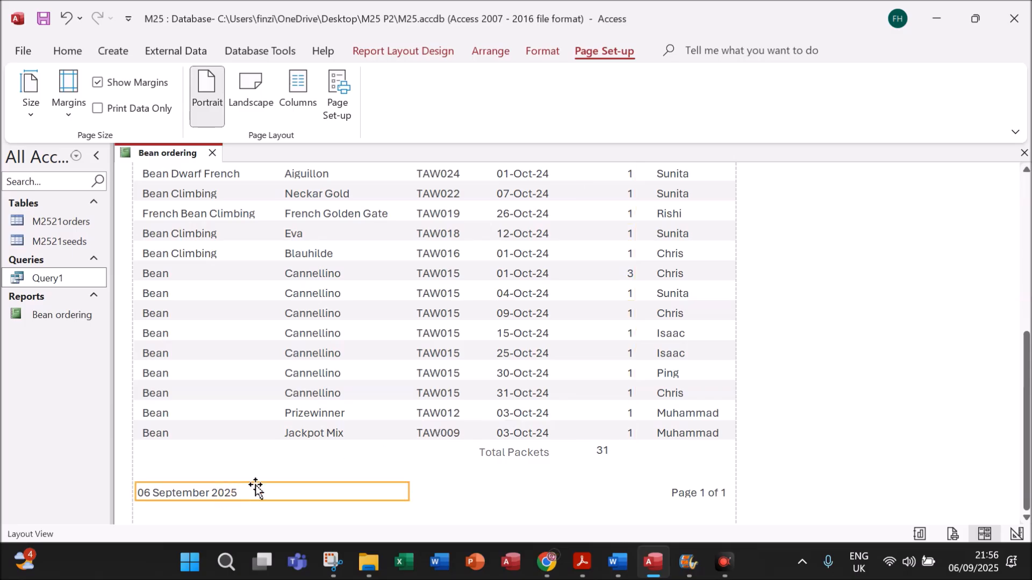
{"action": "key", "text": "Delete"}
{"action": "scroll", "coordinate": [271, 476], "scroll_direction": "down", "scroll_amount": 8}
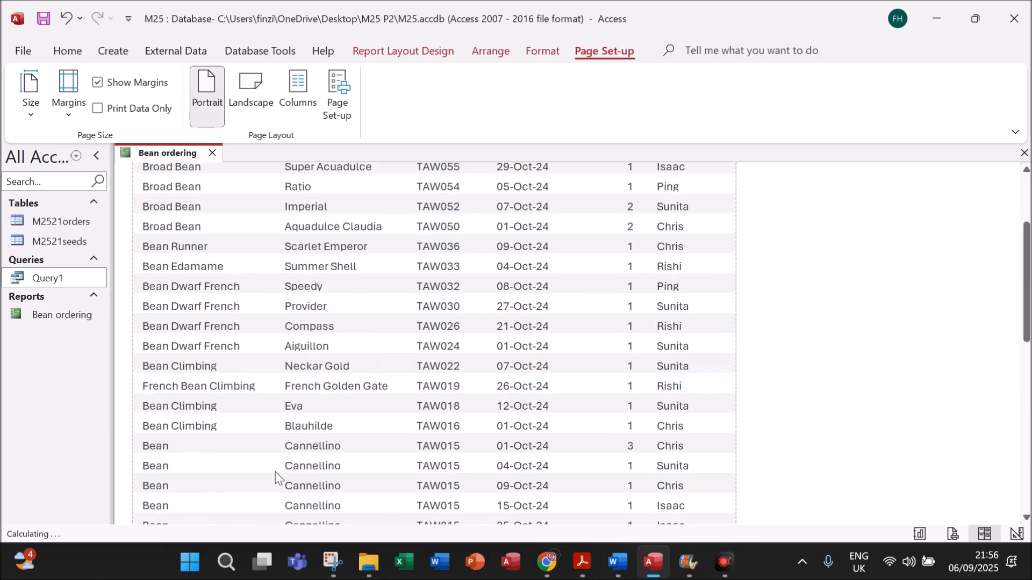
{"action": "left_click", "coordinate": [677, 514]}
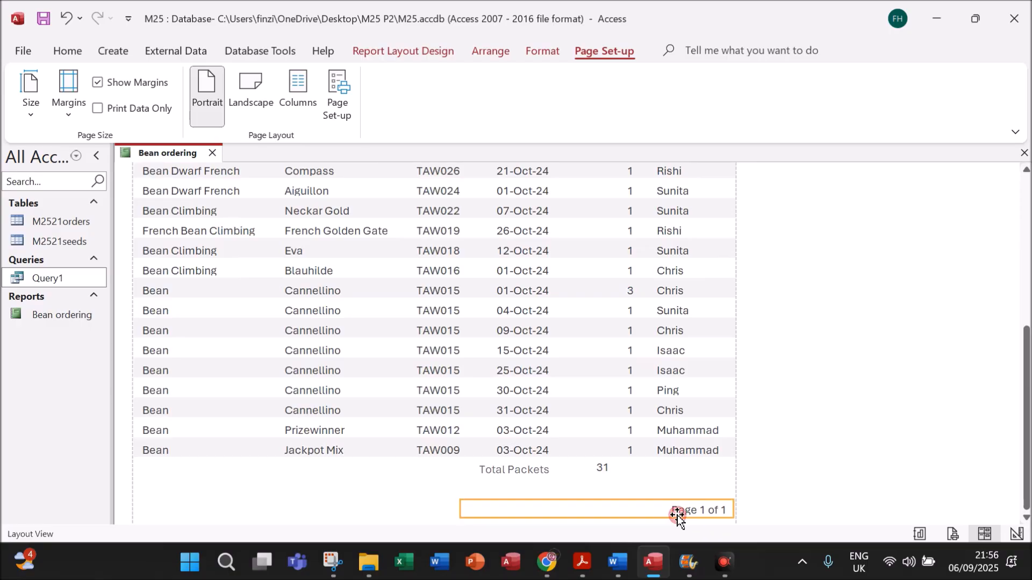
{"action": "key", "text": "Delete"}
Shift the packets total to the right so it lines up beneath the Packets column values
{"action": "scroll", "coordinate": [677, 515], "scroll_direction": "down", "scroll_amount": 8}
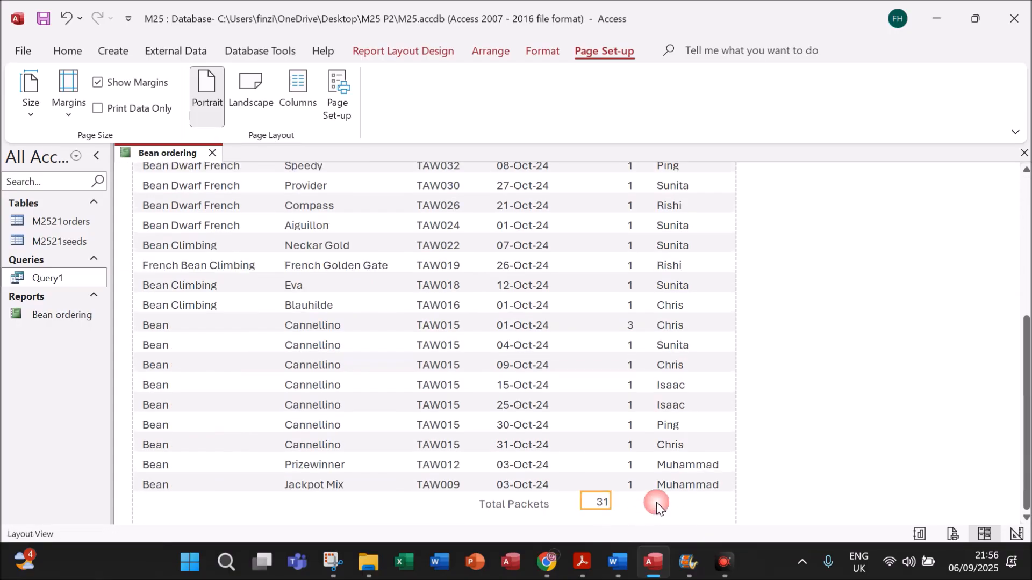
{"action": "key", "text": "Right"}
{"action": "key", "text": "Right"}
{"action": "key", "text": "Right"}
{"action": "key", "text": "Right"}
{"action": "key", "text": "Right"}
{"action": "key", "text": "Right"}
{"action": "key", "text": "Right"}
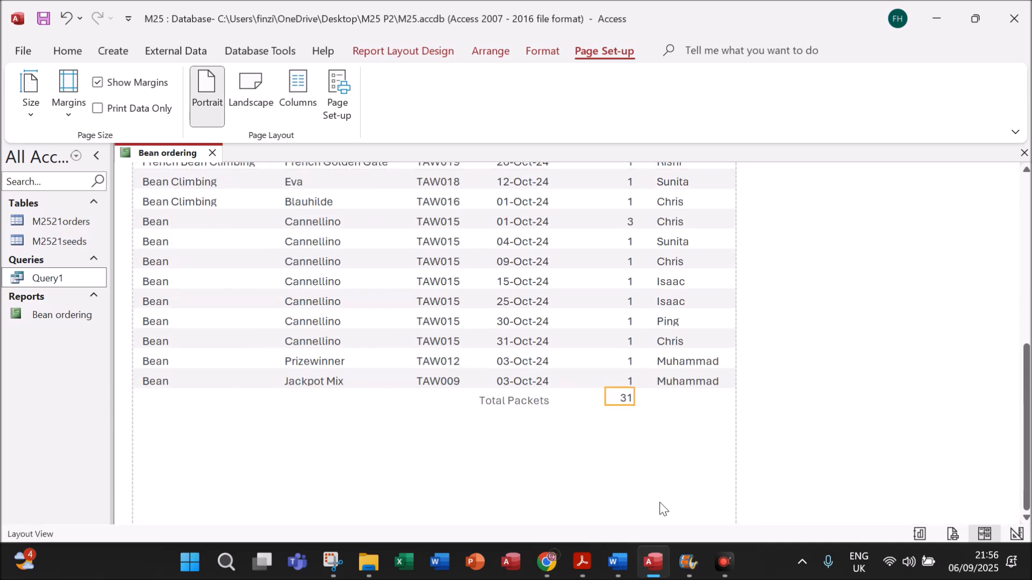
Shift the "Total Packets" label right so it sits directly beside the total value
{"action": "left_click", "coordinate": [526, 402]}
{"action": "key", "text": "Right"}
{"action": "key", "text": "Right"}
{"action": "key", "text": "Right"}
{"action": "key", "text": "Right"}
{"action": "key", "text": "Right"}
{"action": "key", "text": "Right"}
{"action": "key", "text": "Right"}
{"action": "key", "text": "Right"}
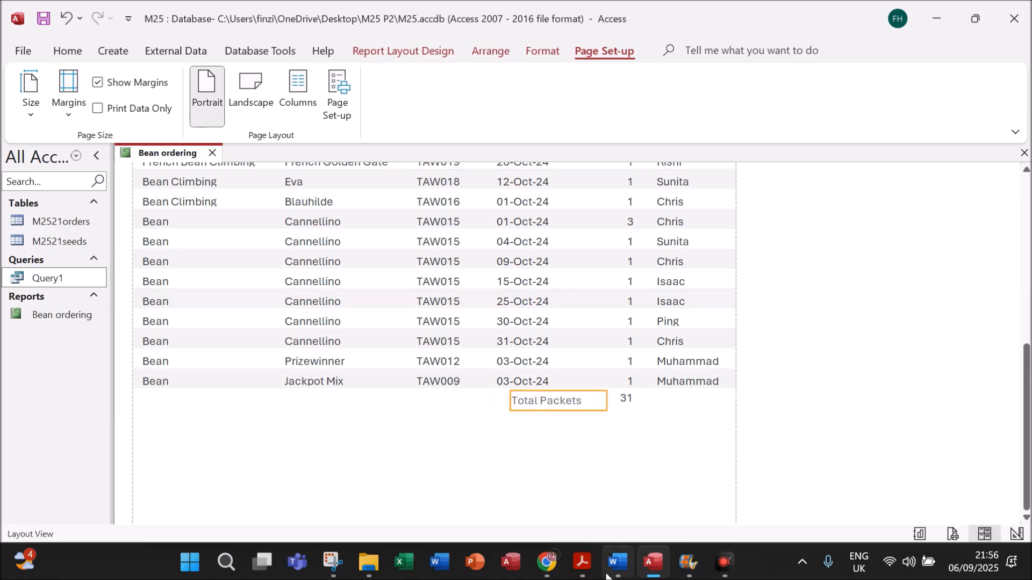
In the Acrobat question paper, highlight the requirement about name, centre number and candidate number, and return to Access
{"action": "left_click", "coordinate": [582, 562]}
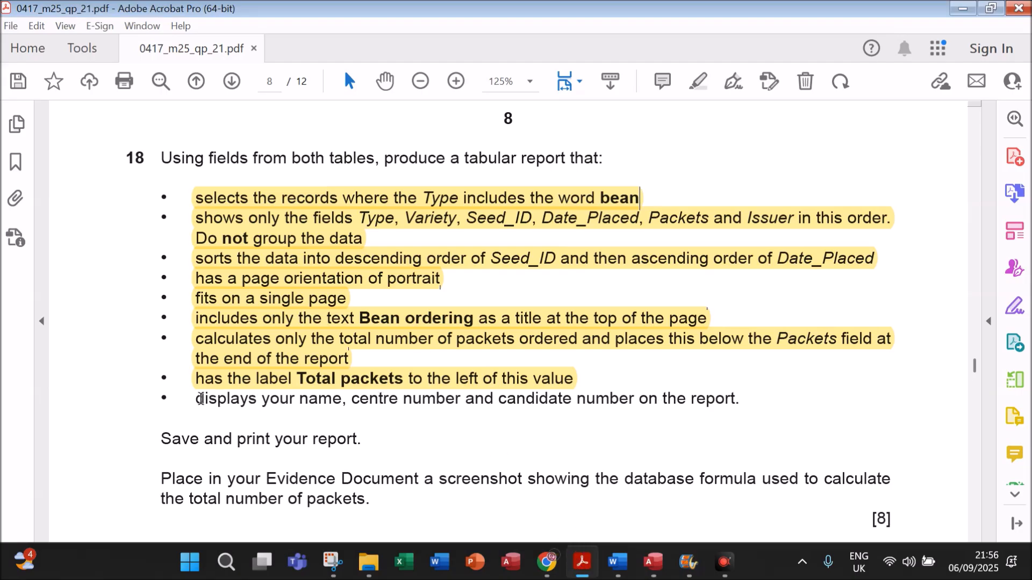
{"action": "left_click_drag", "start_coordinate": [206, 397], "coordinate": [717, 398]}
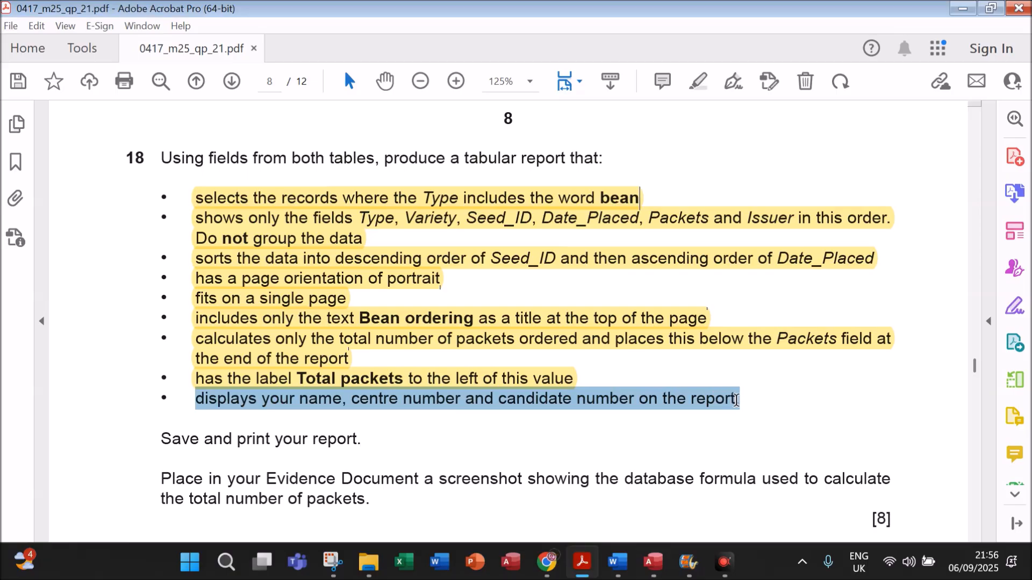
{"action": "left_click", "coordinate": [698, 81]}
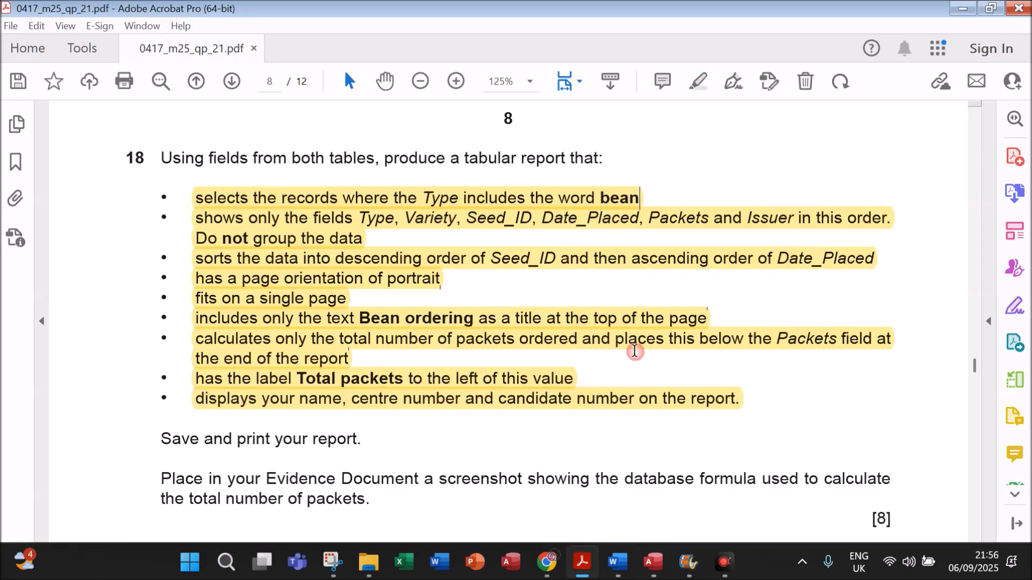
{"action": "left_click", "coordinate": [653, 553]}
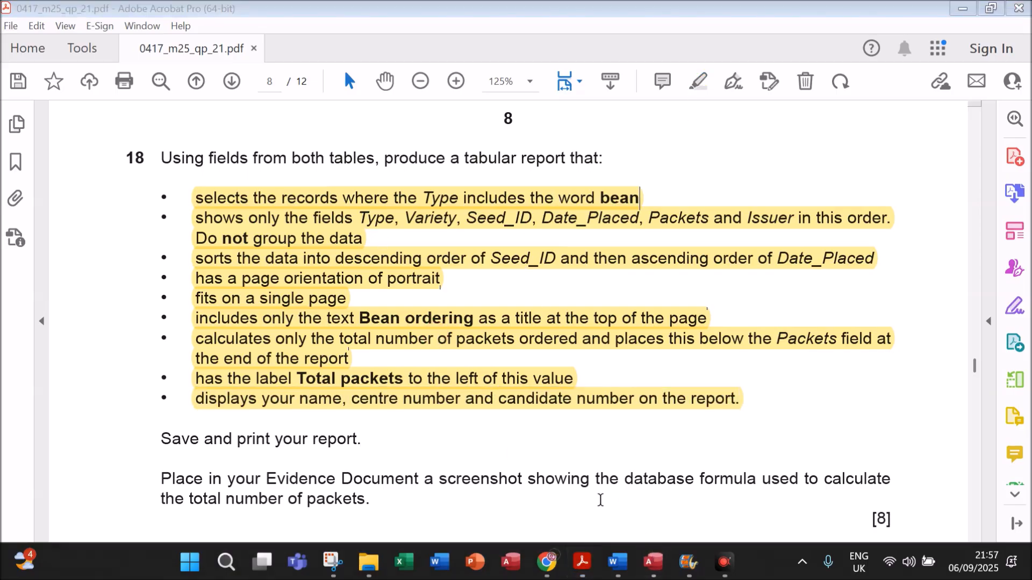
{"action": "left_click", "coordinate": [652, 561]}
In Design View, enlarge the page footer and add a label containing the name, centre number and candidate number
{"action": "right_click", "coordinate": [186, 160]}
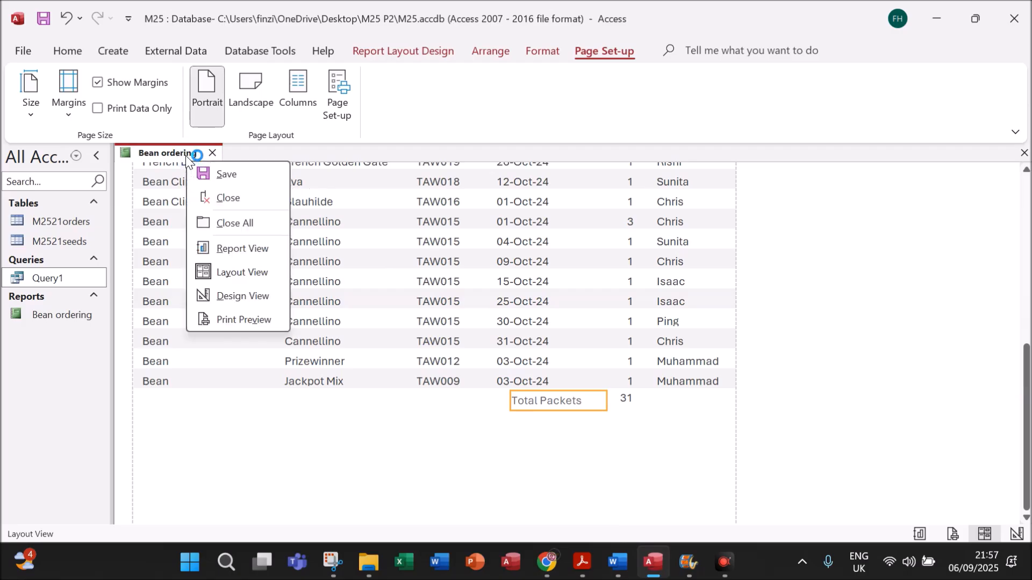
{"action": "left_click", "coordinate": [239, 296]}
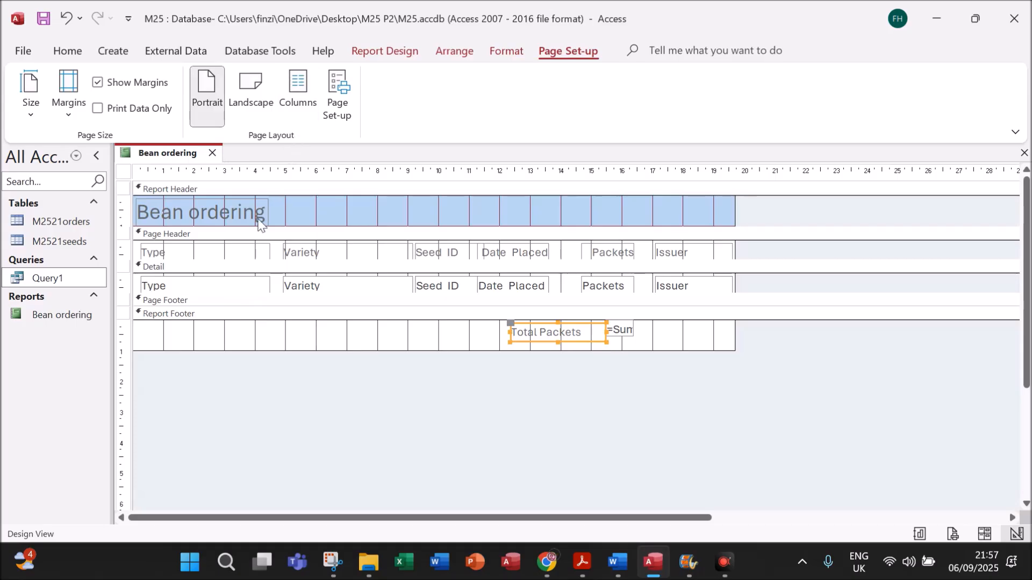
{"action": "left_click_drag", "start_coordinate": [132, 305], "coordinate": [135, 333]}
{"action": "left_click", "coordinate": [376, 49]}
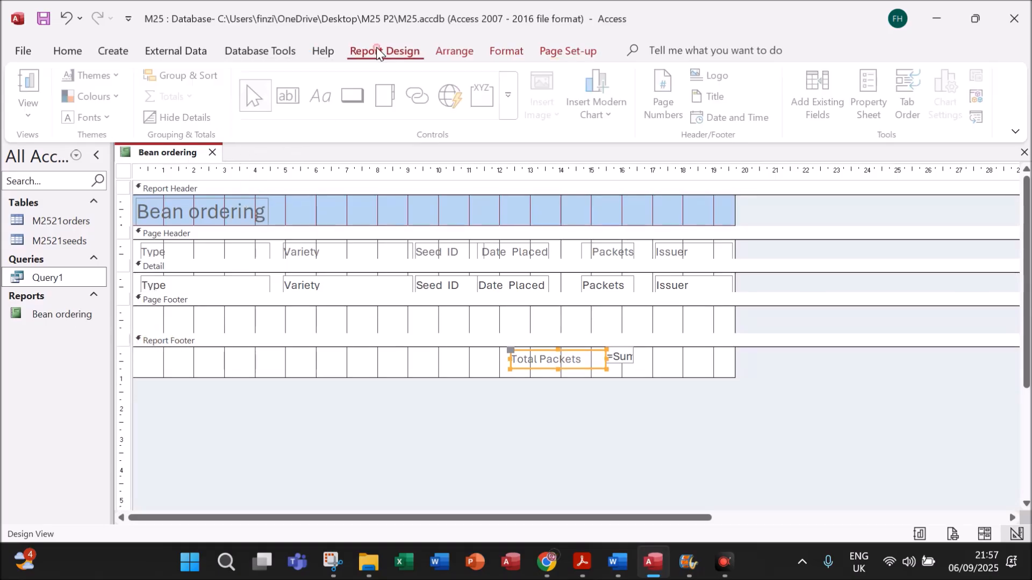
{"action": "left_click", "coordinate": [321, 98]}
{"action": "left_click_drag", "start_coordinate": [139, 311], "coordinate": [297, 330]}
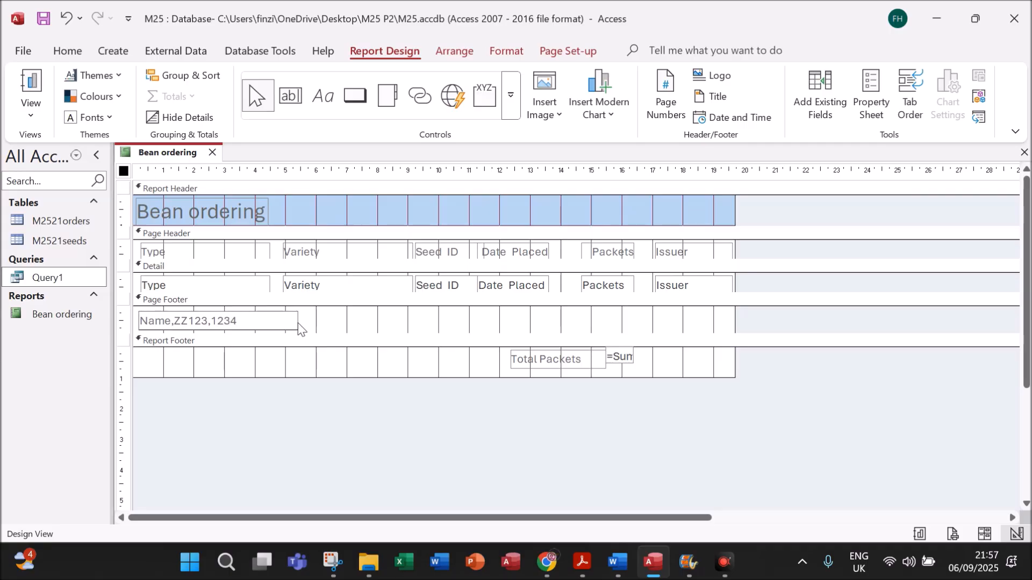
{"action": "left_click", "coordinate": [336, 370]}
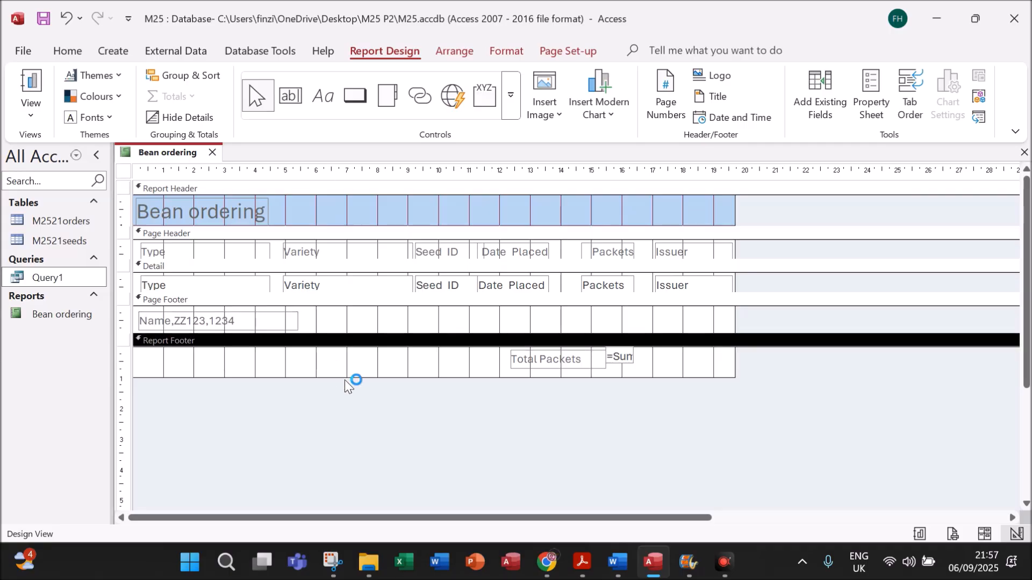
Check the printing instruction in Acrobat, print all of the report to PDF24 from Access, and close the PDF24 Assistant without saving
{"action": "key", "text": "alt+Tab"}
{"action": "scroll", "coordinate": [486, 451], "scroll_direction": "down", "scroll_amount": 3}
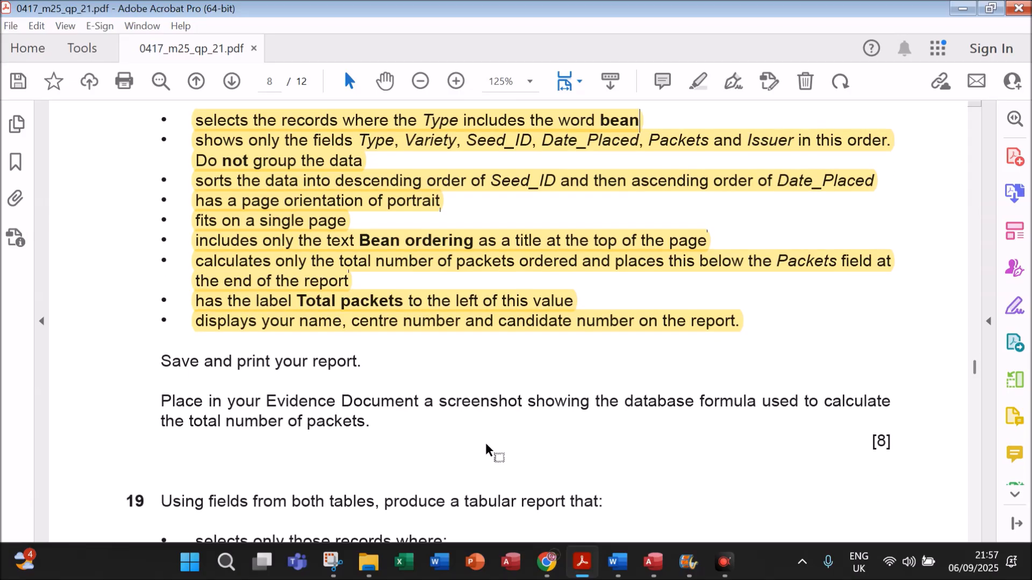
{"action": "left_click", "coordinate": [652, 562]}
{"action": "left_click", "coordinate": [29, 55]}
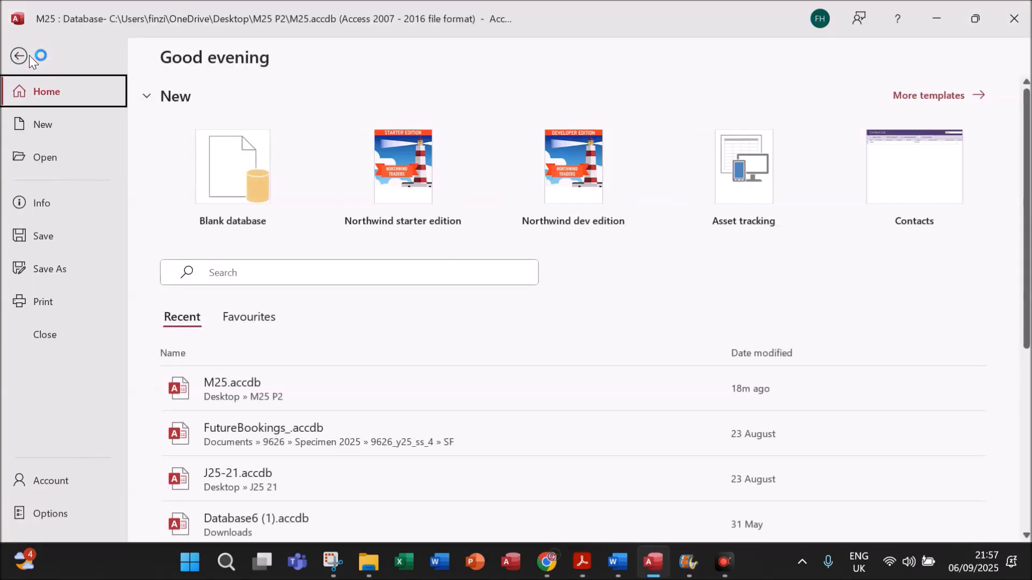
{"action": "left_click", "coordinate": [60, 307]}
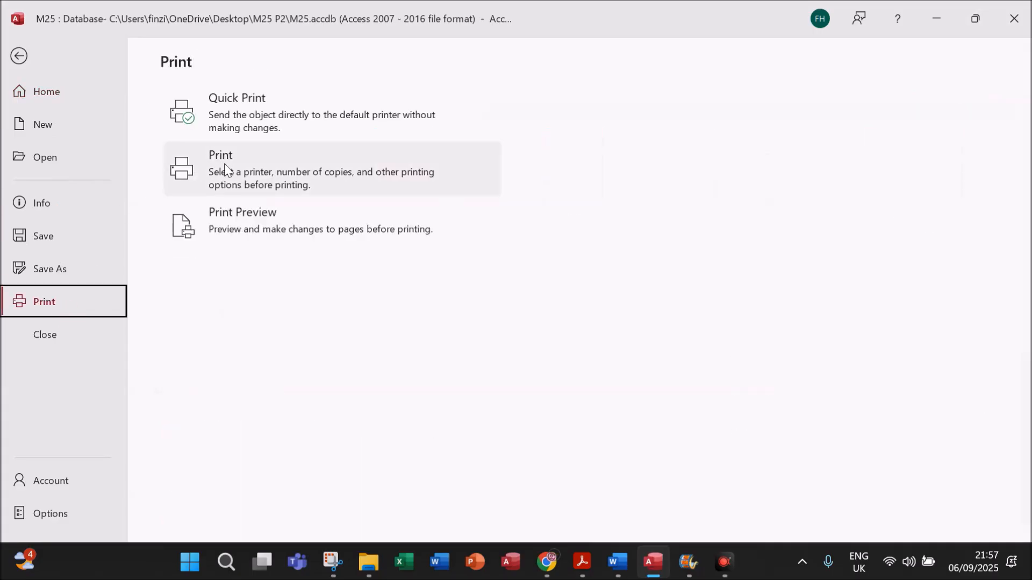
{"action": "left_click", "coordinate": [215, 165]}
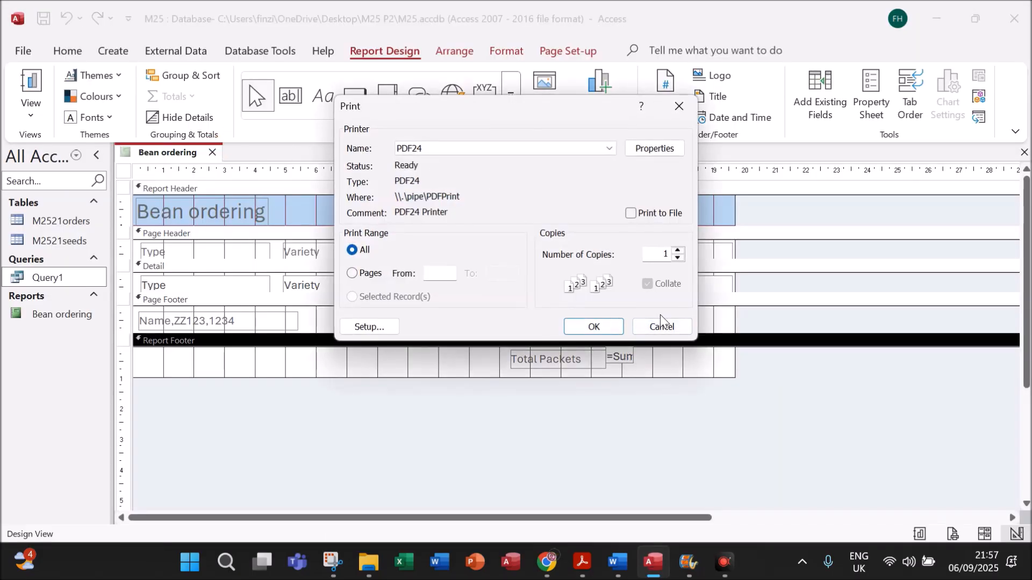
{"action": "left_click", "coordinate": [610, 328]}
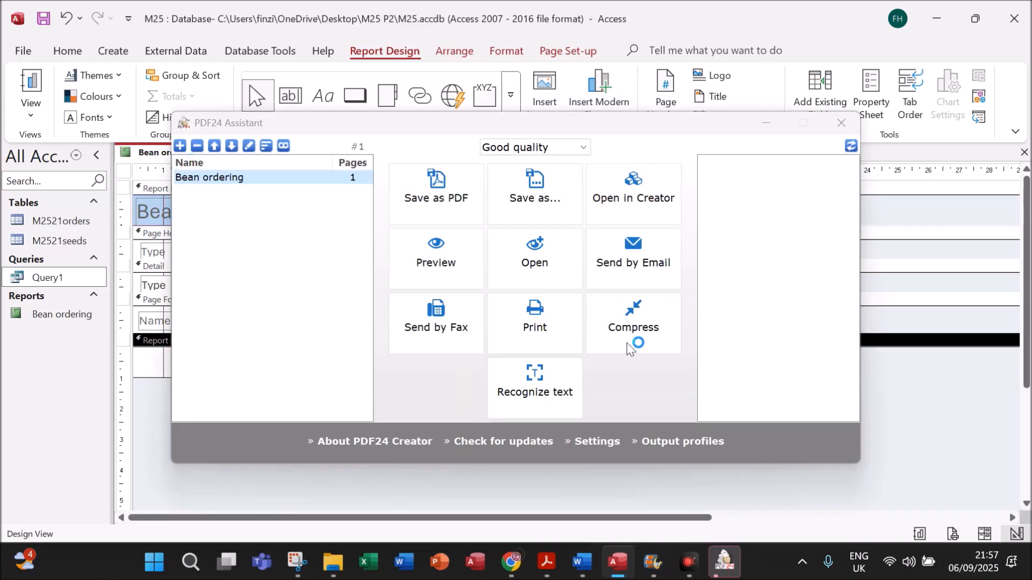
{"action": "left_click", "coordinate": [841, 125]}
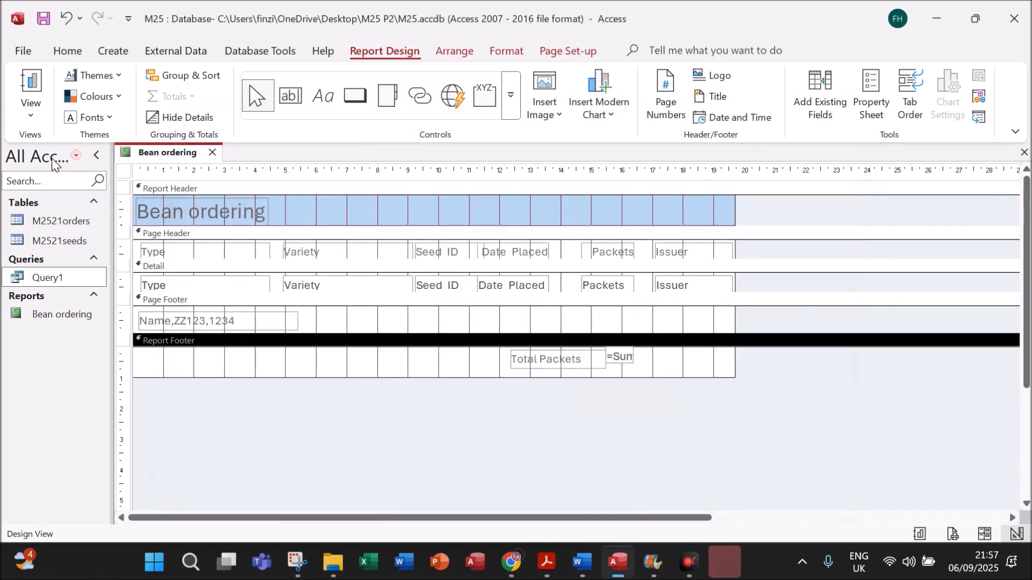
Examine the report's rows and packets total from start to end in Print Preview
{"action": "right_click", "coordinate": [150, 153]}
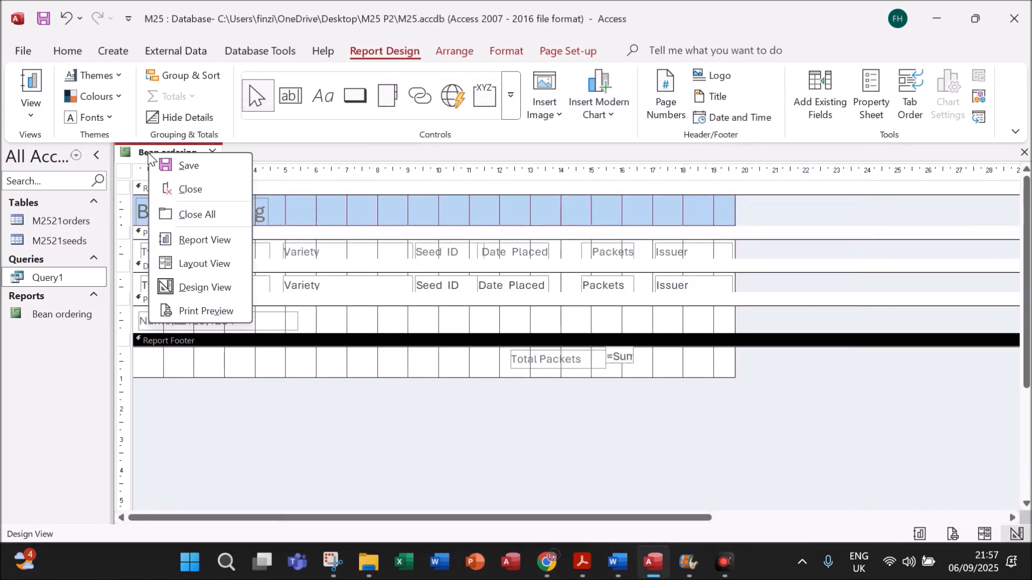
{"action": "left_click", "coordinate": [189, 311]}
{"action": "scroll", "coordinate": [257, 475], "scroll_direction": "down", "scroll_amount": 3}
{"action": "scroll", "coordinate": [256, 474], "scroll_direction": "down", "scroll_amount": 5}
{"action": "scroll", "coordinate": [279, 376], "scroll_direction": "up", "scroll_amount": 3}
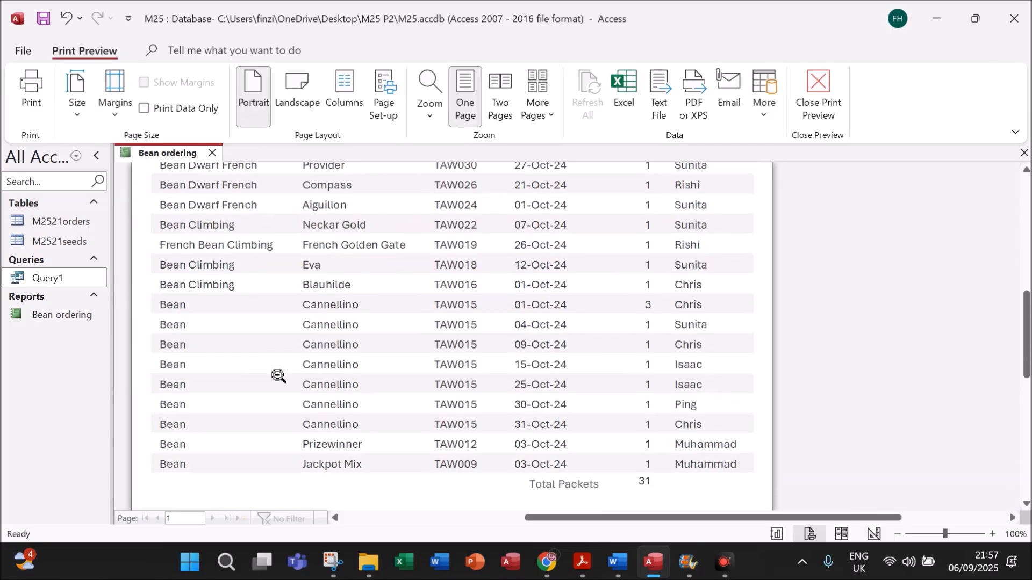
{"action": "scroll", "coordinate": [272, 373], "scroll_direction": "up", "scroll_amount": 10}
{"action": "scroll", "coordinate": [267, 363], "scroll_direction": "down", "scroll_amount": 5}
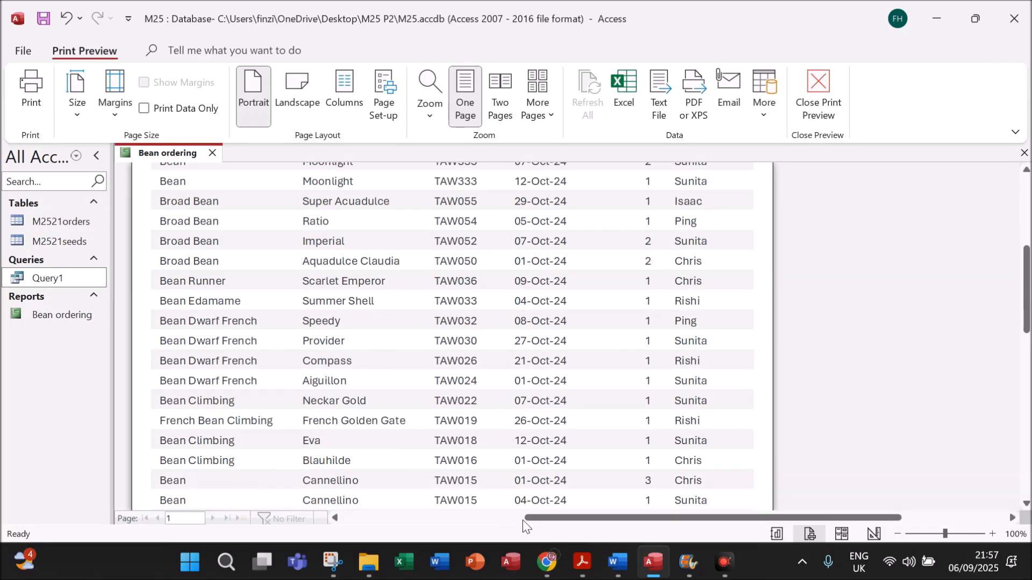
Highlight the formula screenshot instruction for the Evidence Document in the Acrobat question paper and return to Access
{"action": "left_click", "coordinate": [582, 562]}
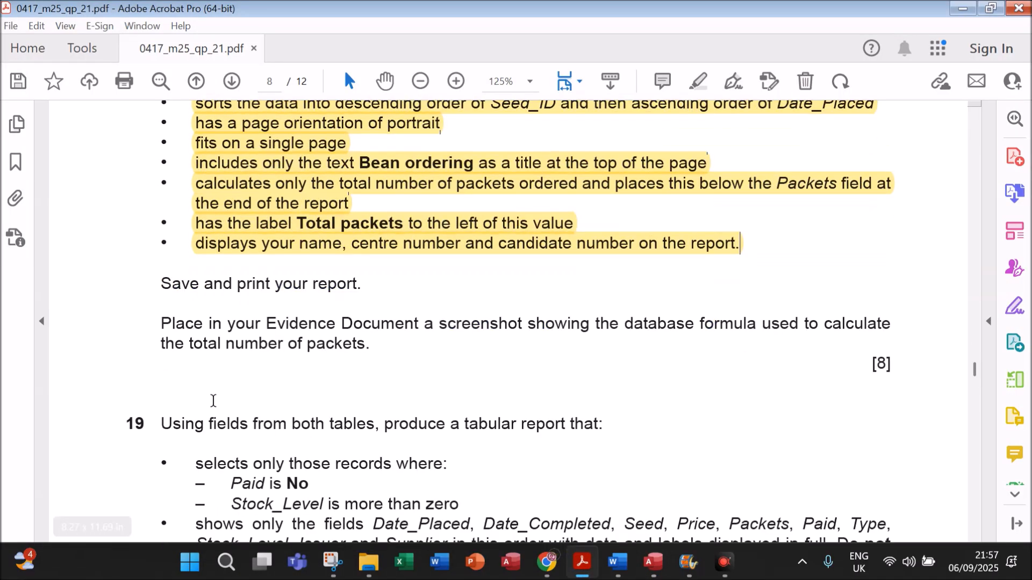
{"action": "left_click_drag", "start_coordinate": [170, 323], "coordinate": [368, 359]}
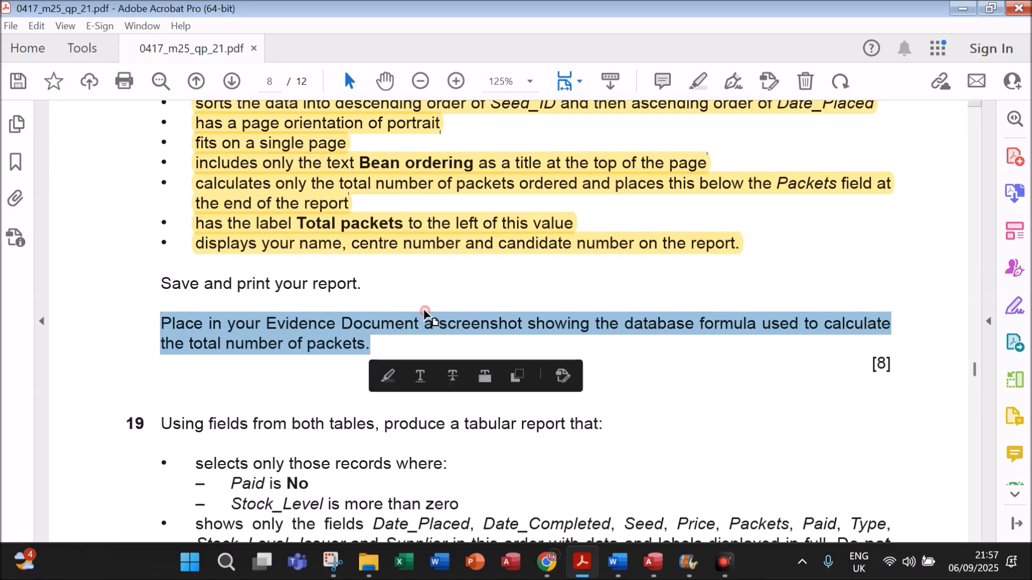
{"action": "left_click", "coordinate": [698, 82]}
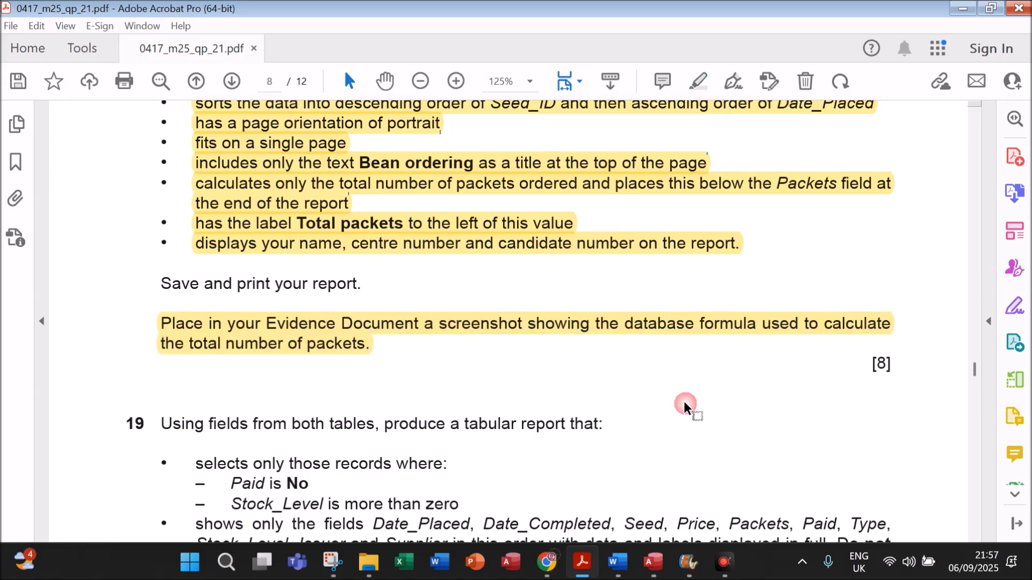
{"action": "left_click", "coordinate": [653, 561]}
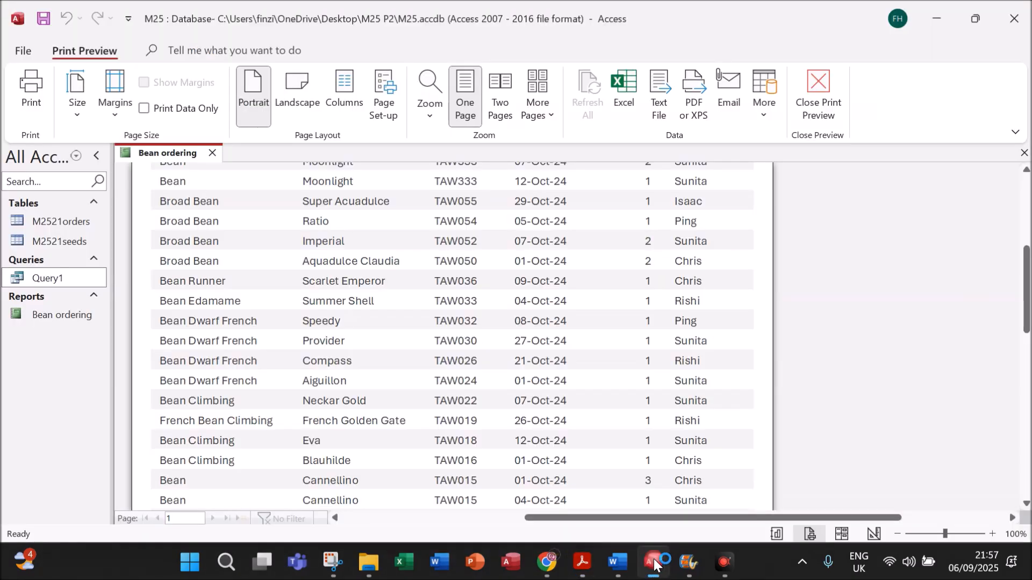
In Design View, widen the report footer's total text box to show the full formula =Sum([Packets])
{"action": "right_click", "coordinate": [177, 153]}
{"action": "left_click", "coordinate": [217, 283]}
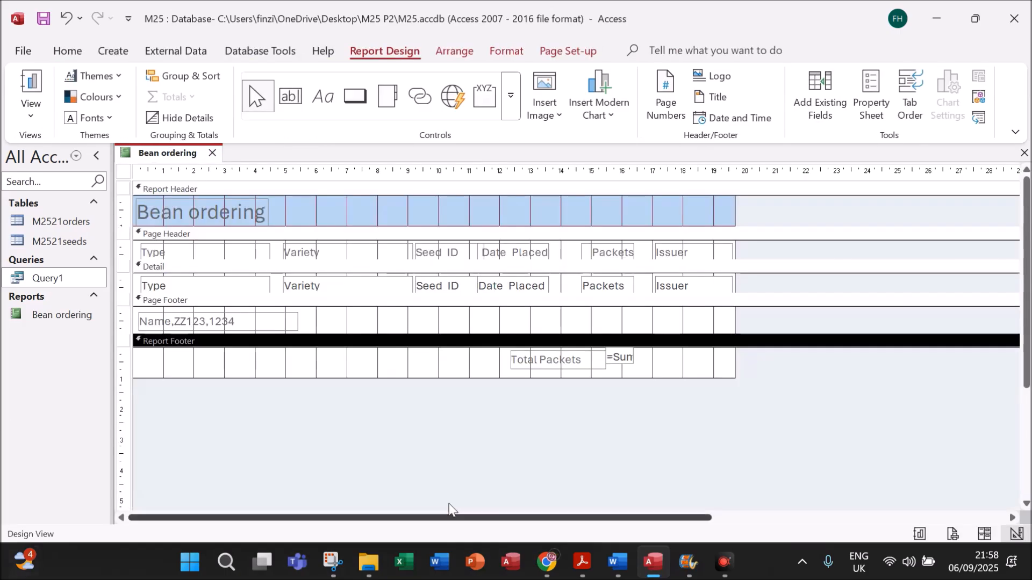
{"action": "left_click", "coordinate": [619, 359]}
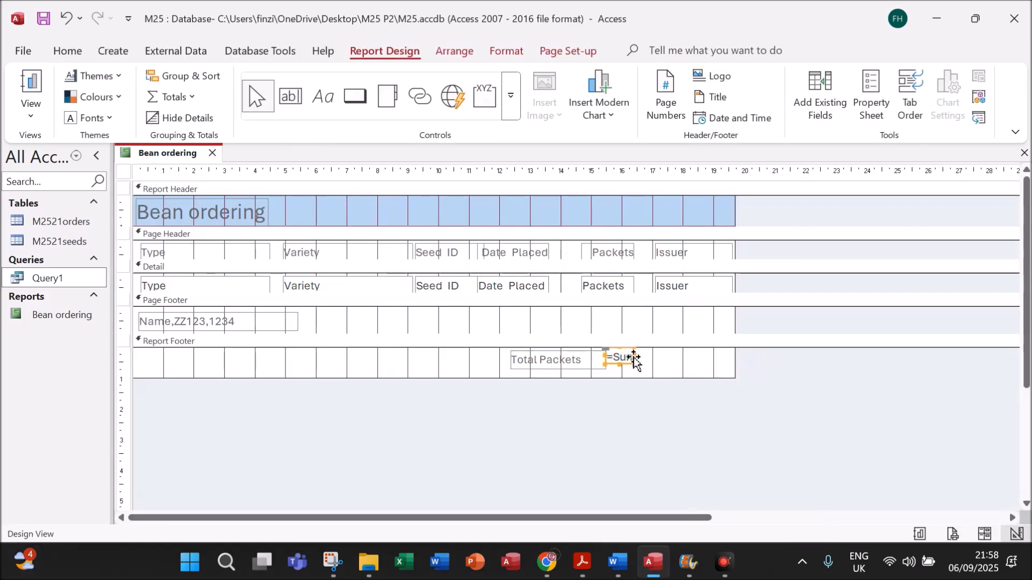
{"action": "left_click_drag", "start_coordinate": [634, 356], "coordinate": [705, 359]}
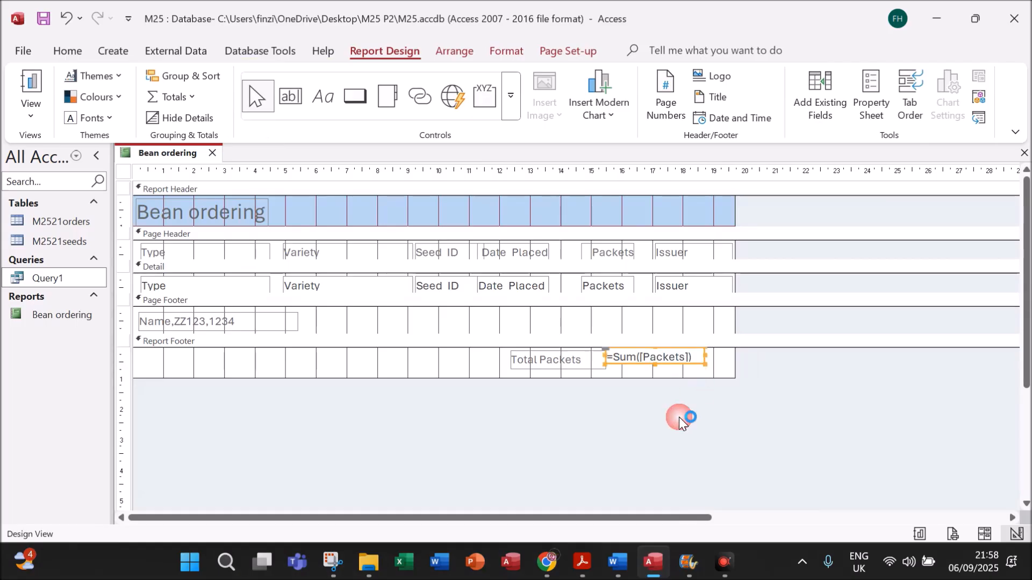
{"action": "left_click", "coordinate": [797, 401]}
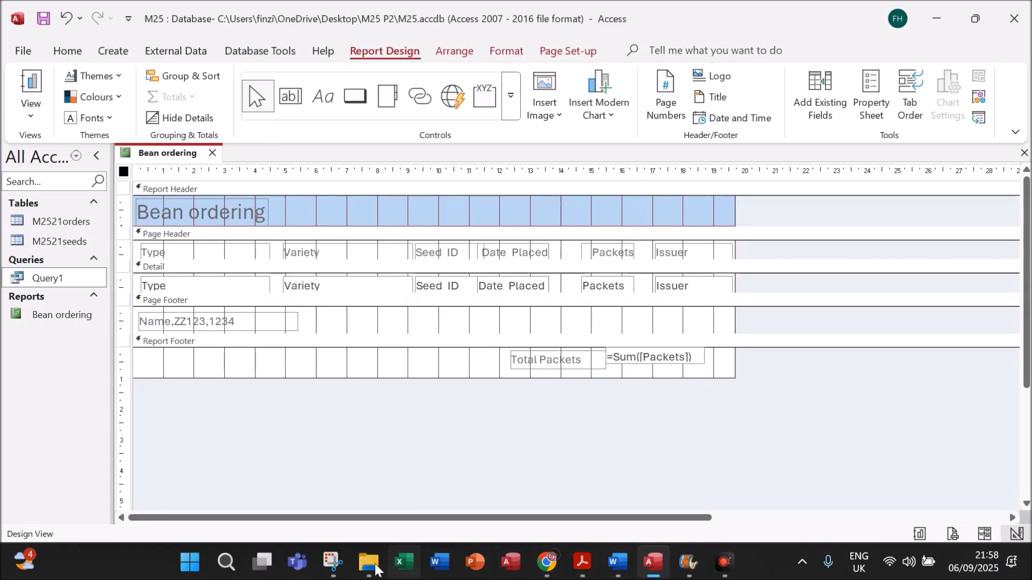
Capture the "Total Packets" label and its Sum formula with Snipping Tool, and return to Access
{"action": "left_click", "coordinate": [331, 566]}
{"action": "left_click", "coordinate": [294, 46]}
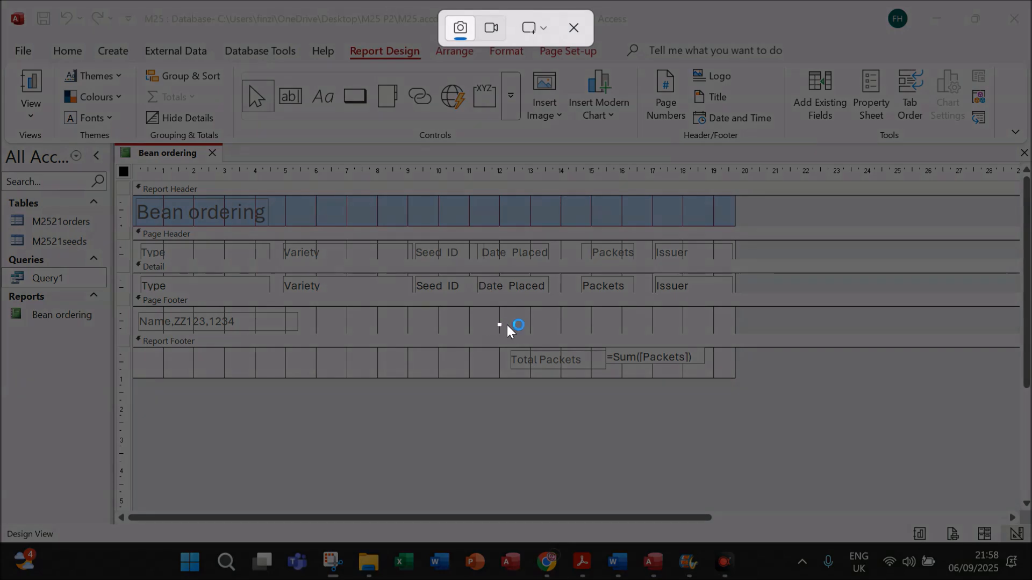
{"action": "left_click_drag", "start_coordinate": [506, 325], "coordinate": [727, 385]}
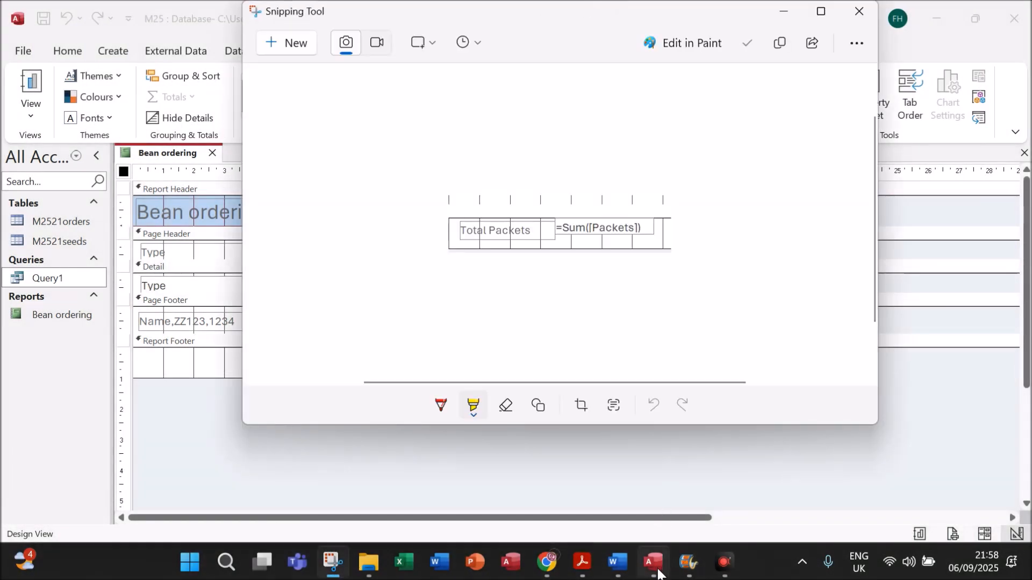
{"action": "left_click", "coordinate": [654, 562]}
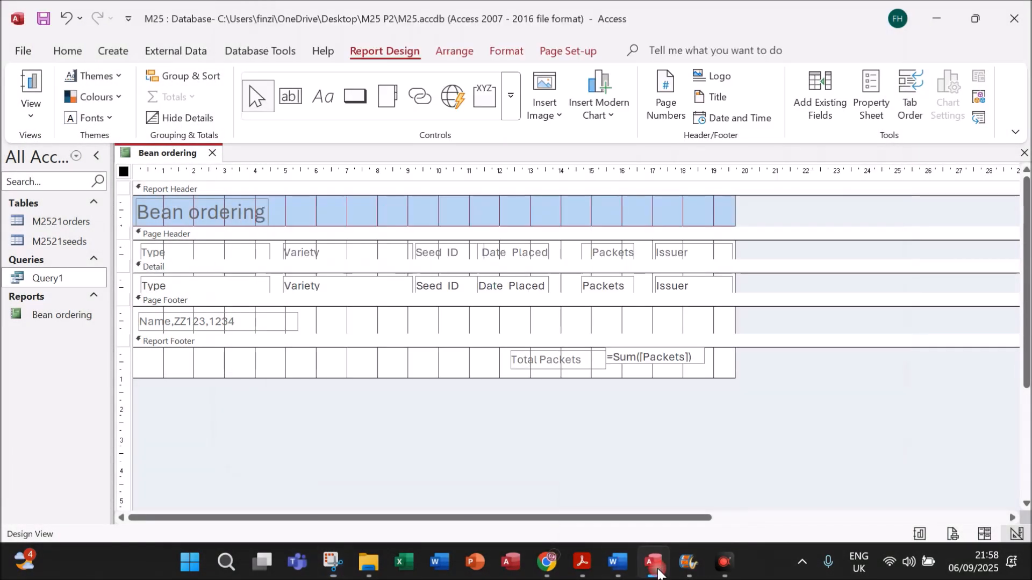
Switch to EVIDENCE1234.docx in Word, paste the formula screenshot under "Step 18 evidence:" and enlarge it
{"action": "left_click", "coordinate": [617, 563]}
{"action": "left_click", "coordinate": [385, 389]}
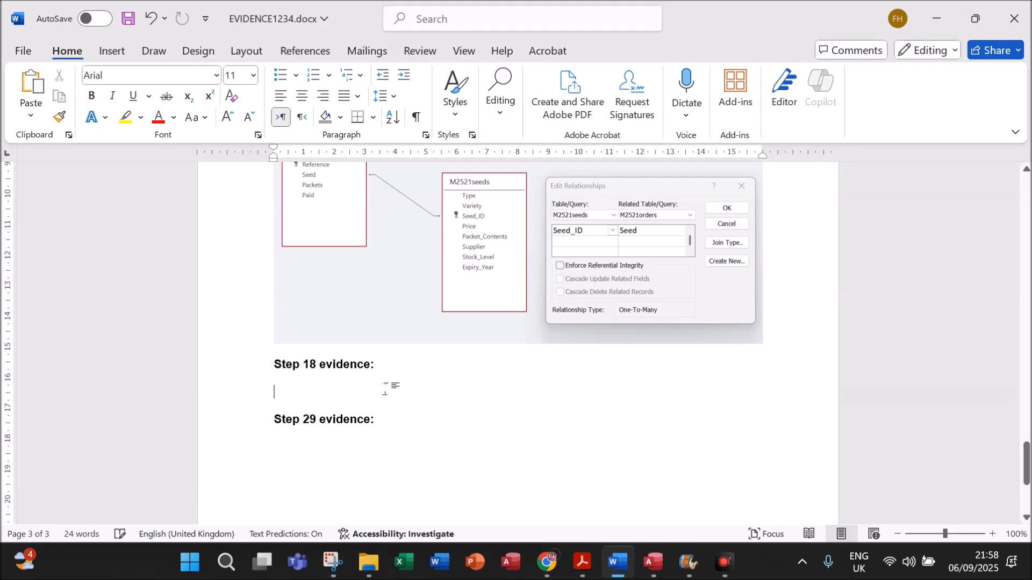
{"action": "key", "text": "ctrl+v"}
{"action": "scroll", "coordinate": [527, 435], "scroll_direction": "down", "scroll_amount": 3}
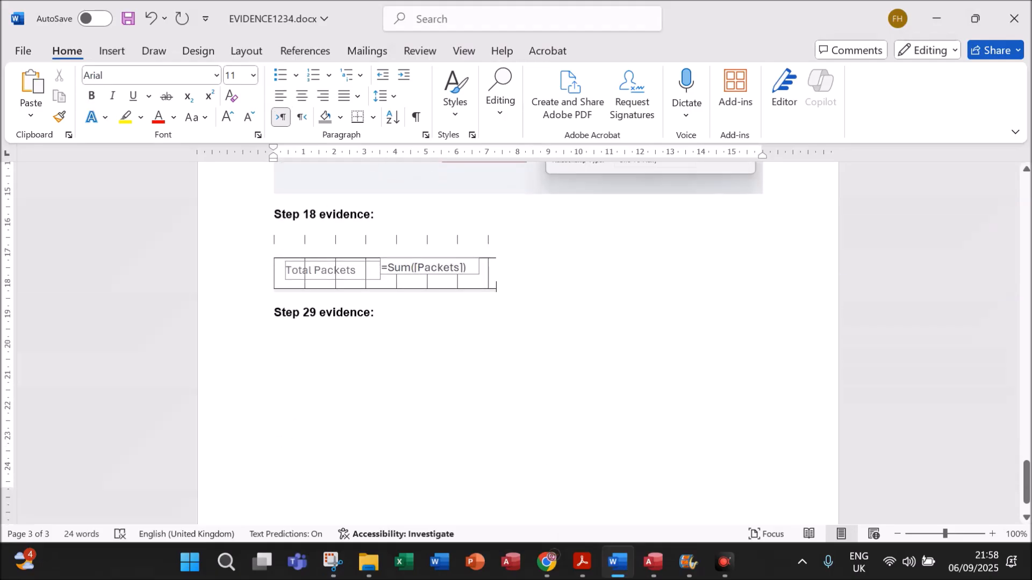
{"action": "left_click", "coordinate": [455, 279]}
{"action": "left_click_drag", "start_coordinate": [496, 285], "coordinate": [546, 300]}
Return to Access, then save and close the "Bean ordering" report
{"action": "left_click", "coordinate": [653, 561]}
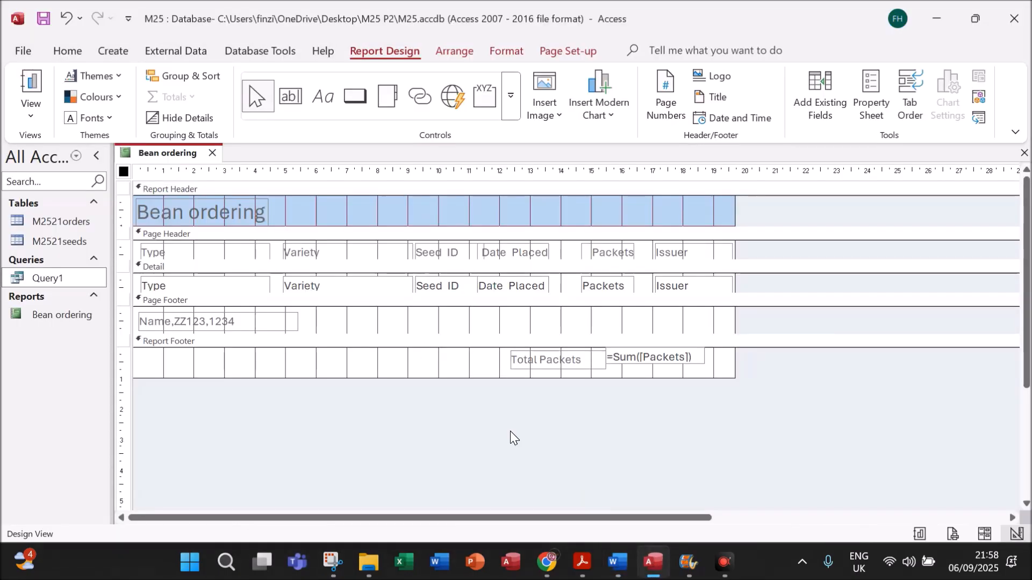
{"action": "right_click", "coordinate": [177, 160]}
{"action": "left_click", "coordinate": [217, 172]}
{"action": "left_click", "coordinate": [212, 154]}
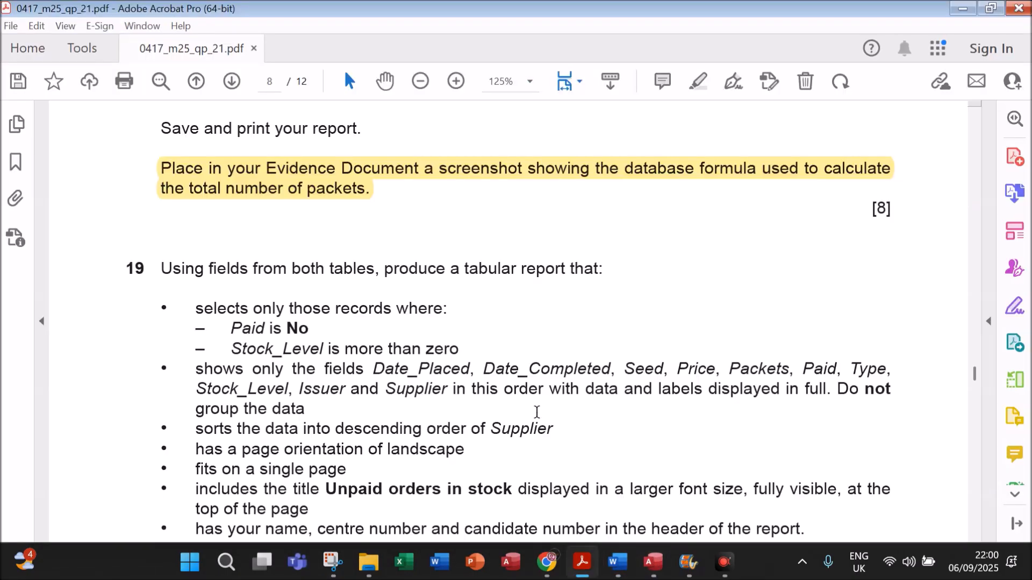
In the Acrobat question paper, highlight "both tables, produce a tabular report that:" in question 19
{"action": "scroll", "coordinate": [531, 413], "scroll_direction": "down", "scroll_amount": 3}
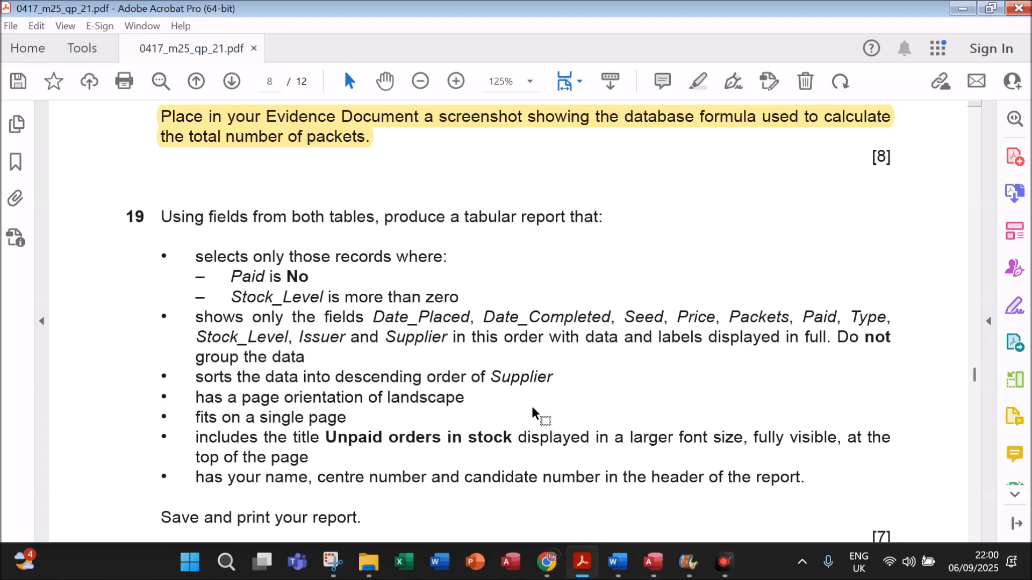
{"action": "scroll", "coordinate": [532, 414], "scroll_direction": "down", "scroll_amount": 1}
{"action": "left_click_drag", "start_coordinate": [299, 191], "coordinate": [596, 183]}
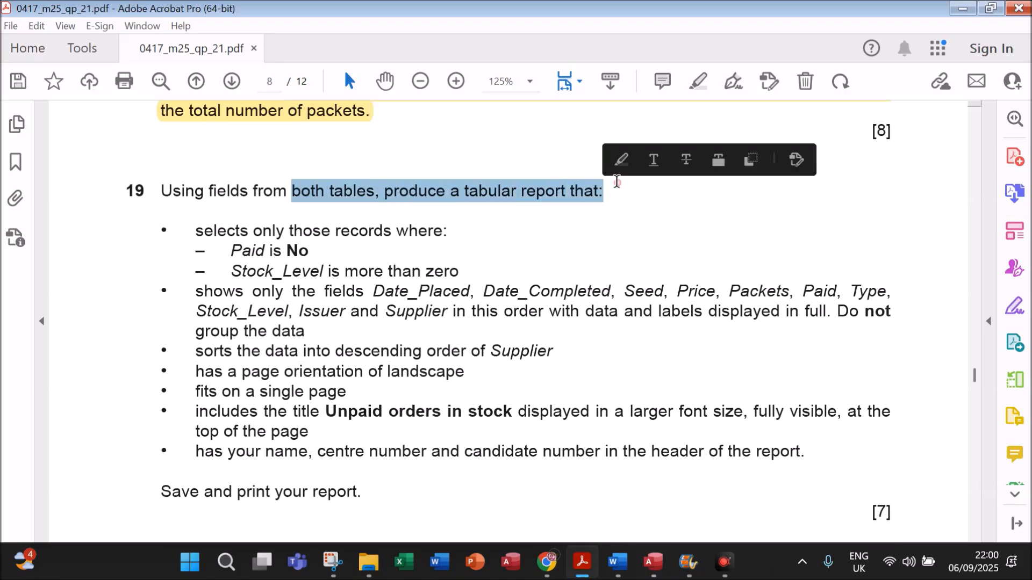
{"action": "left_click", "coordinate": [698, 82]}
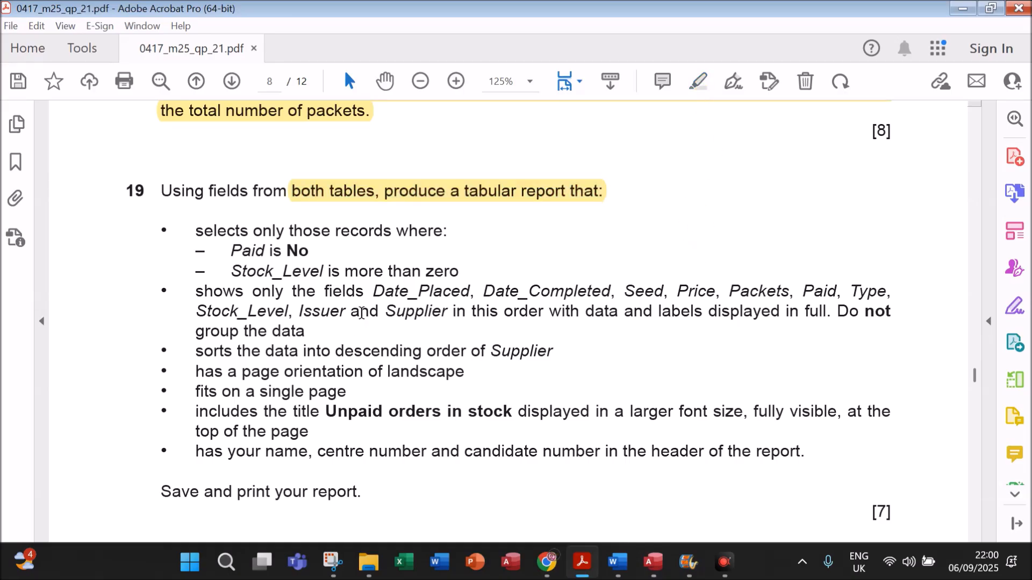
Create a design-view query in Access from the M2521orders and M2521seeds tables, enlarging both field lists to show every field
{"action": "left_click", "coordinate": [652, 562]}
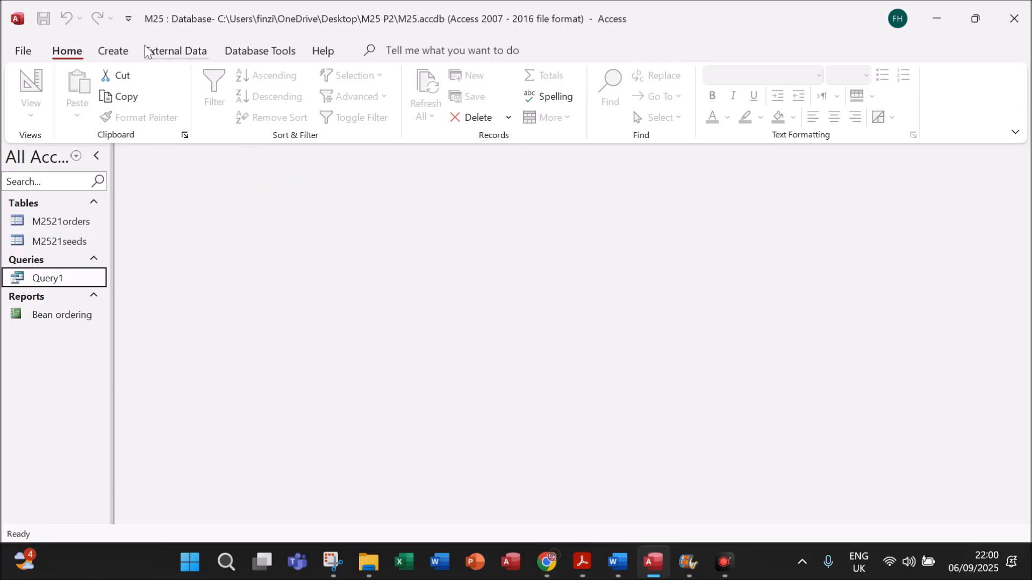
{"action": "left_click", "coordinate": [124, 53]}
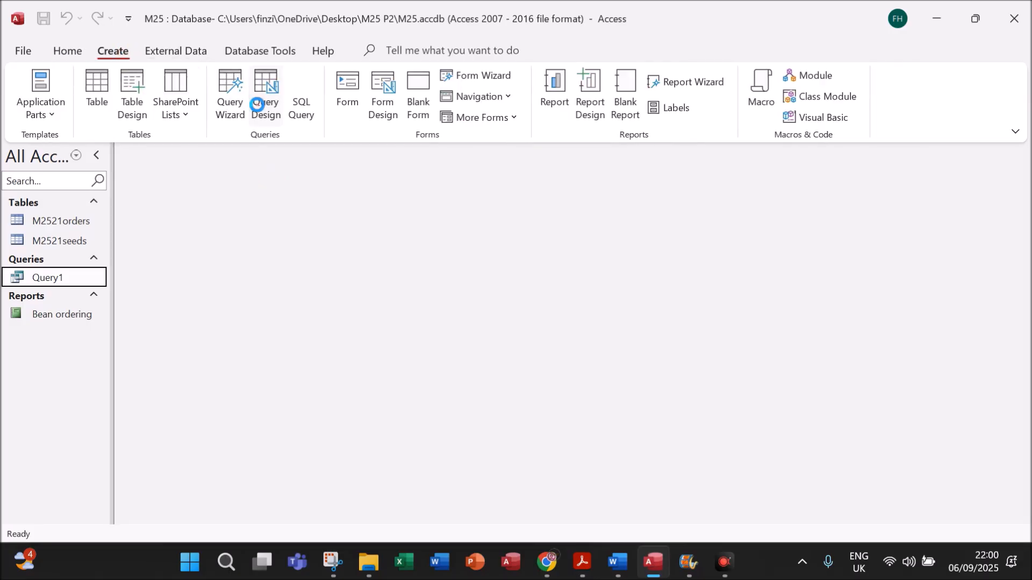
{"action": "left_click", "coordinate": [257, 105]}
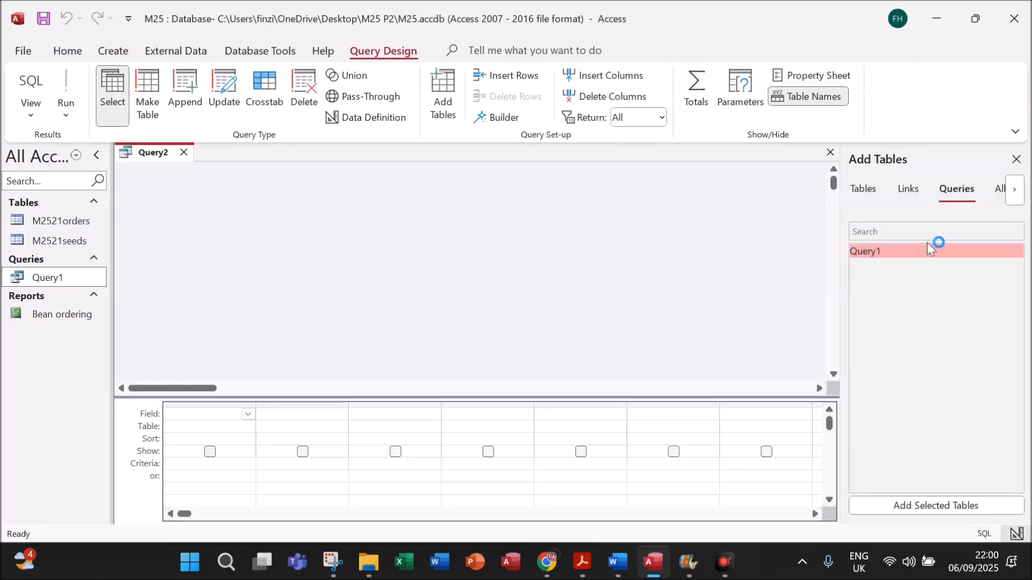
{"action": "left_click", "coordinate": [864, 188]}
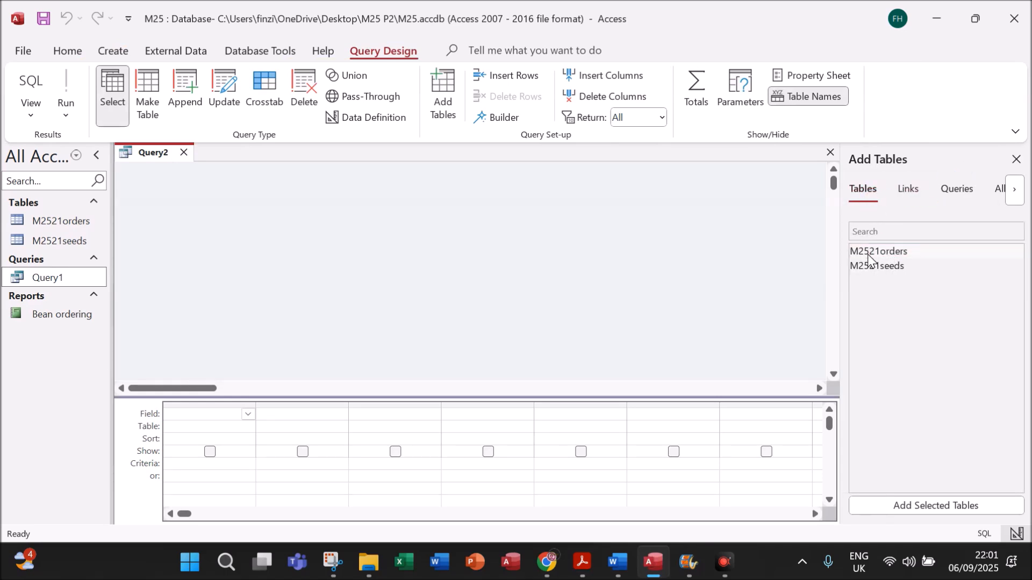
{"action": "double_click", "coordinate": [868, 252]}
{"action": "double_click", "coordinate": [871, 266]}
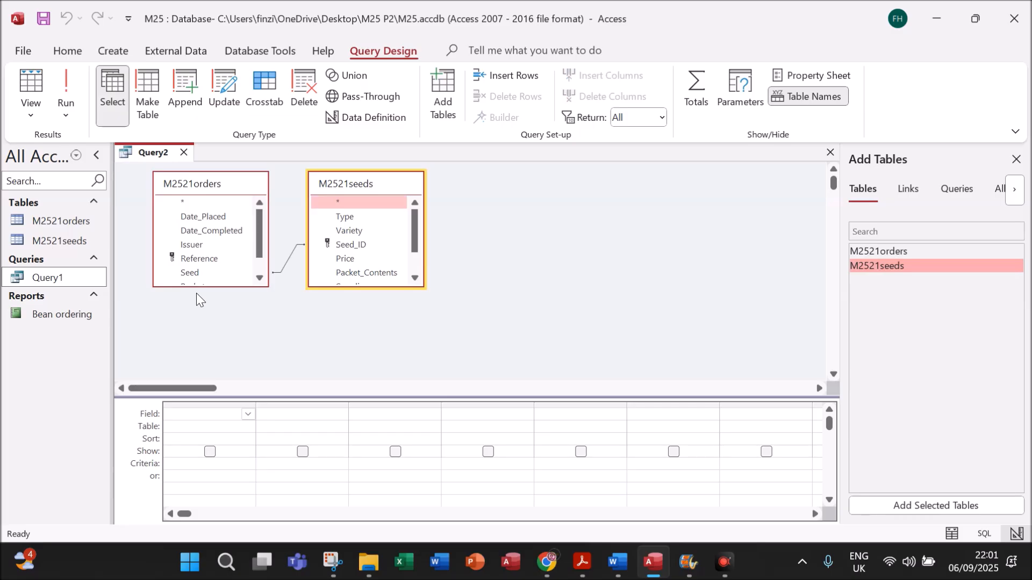
{"action": "left_click_drag", "start_coordinate": [196, 287], "coordinate": [196, 360]}
{"action": "left_click_drag", "start_coordinate": [340, 287], "coordinate": [340, 359]}
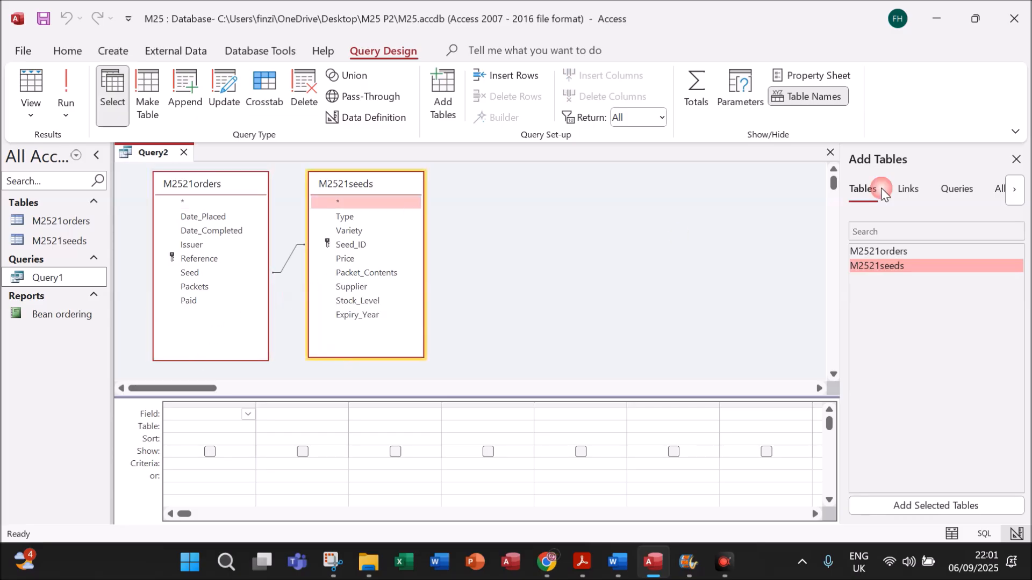
{"action": "left_click", "coordinate": [1015, 159]}
Highlight the question 19 instruction listing the fields to show and their order in the Acrobat question paper
{"action": "left_click", "coordinate": [582, 562]}
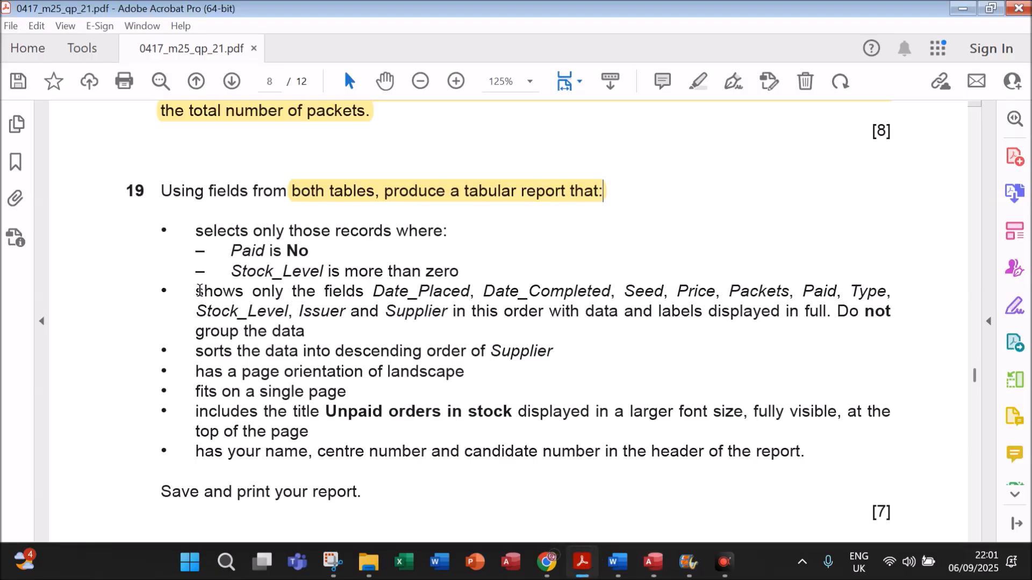
{"action": "left_click_drag", "start_coordinate": [199, 290], "coordinate": [308, 328]}
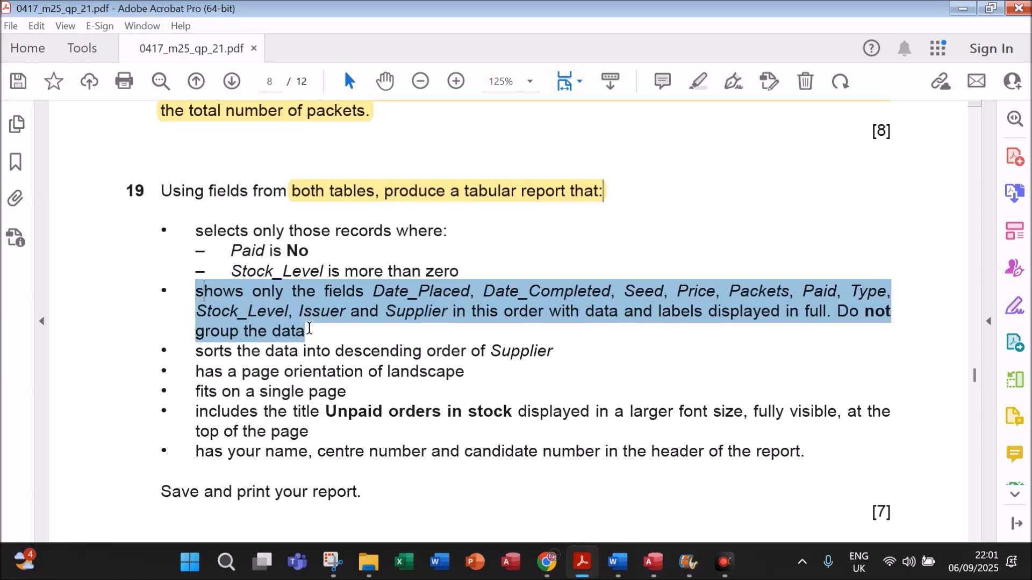
{"action": "left_click", "coordinate": [698, 81]}
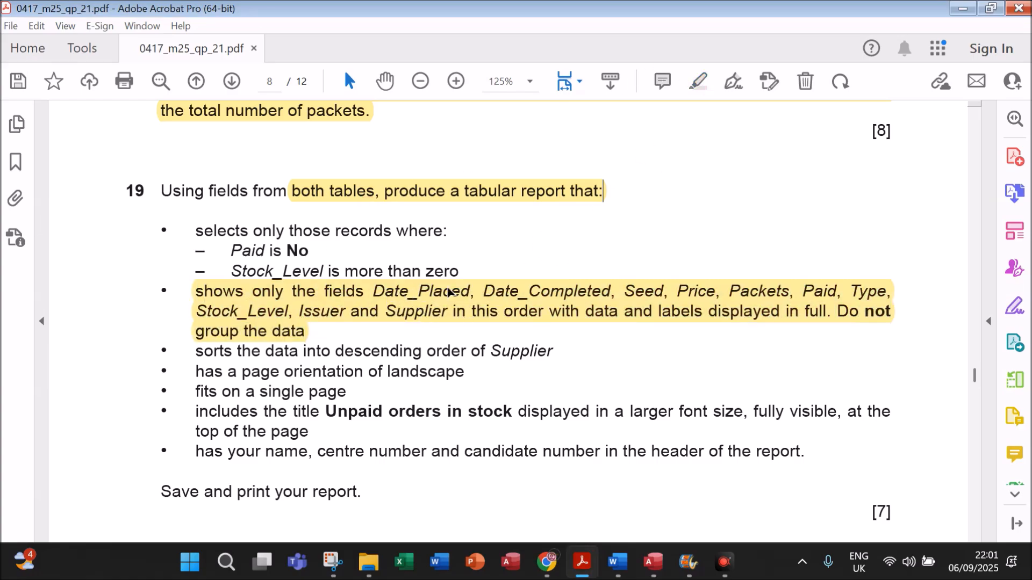
Return to Access and add Date_Placed, Date_Completed, Seed and Price to the query grid, following the question paper's order
{"action": "left_click", "coordinate": [653, 561]}
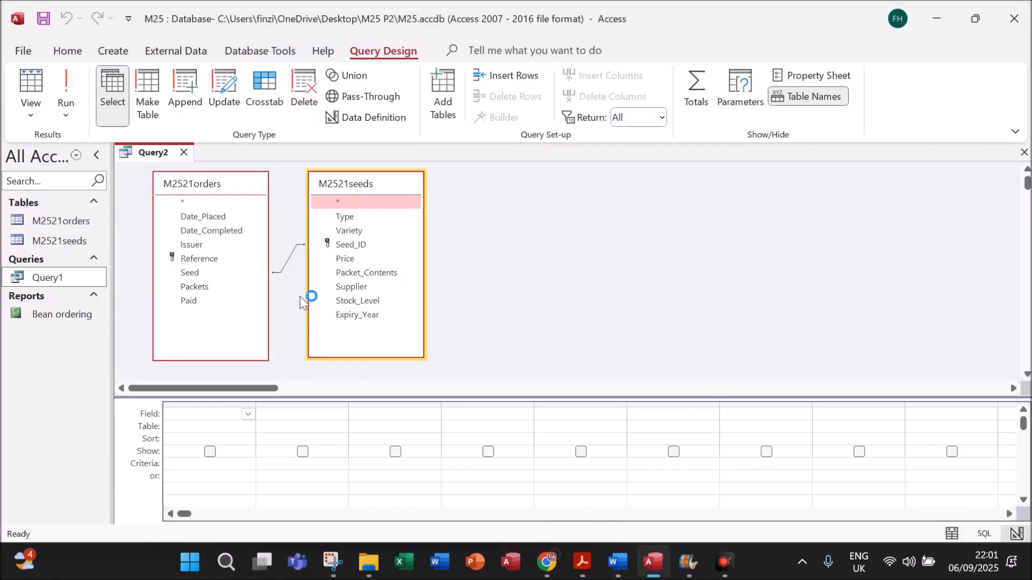
{"action": "double_click", "coordinate": [215, 216]}
{"action": "left_click", "coordinate": [215, 230]}
{"action": "double_click", "coordinate": [214, 230]}
{"action": "left_click", "coordinate": [576, 560]}
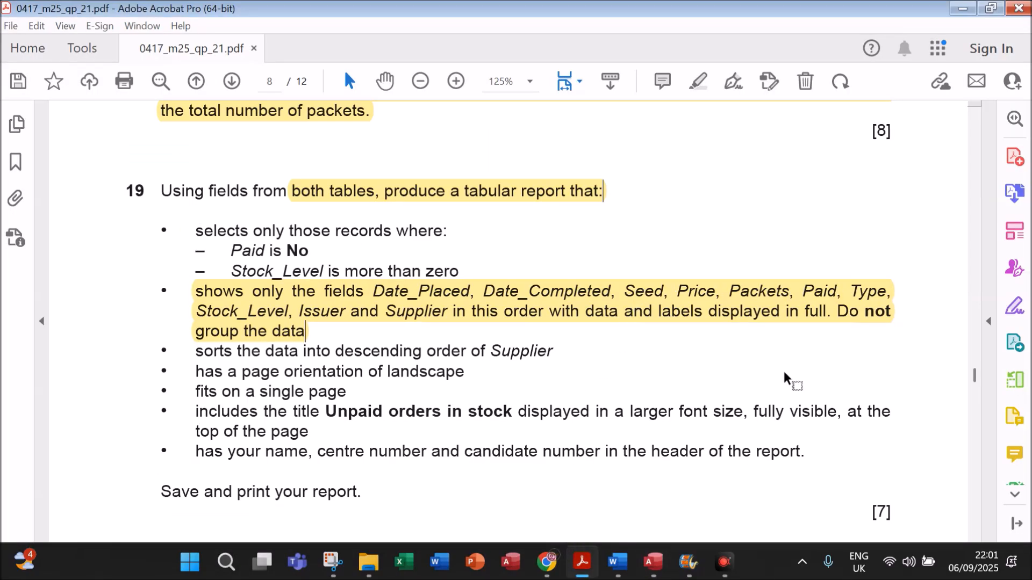
{"action": "left_click", "coordinate": [651, 561]}
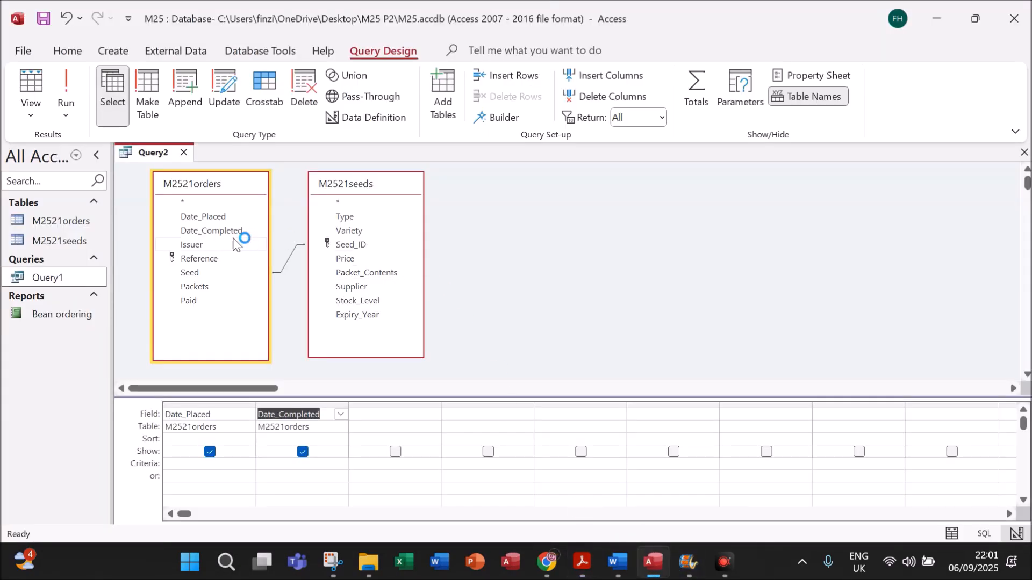
{"action": "double_click", "coordinate": [201, 272]}
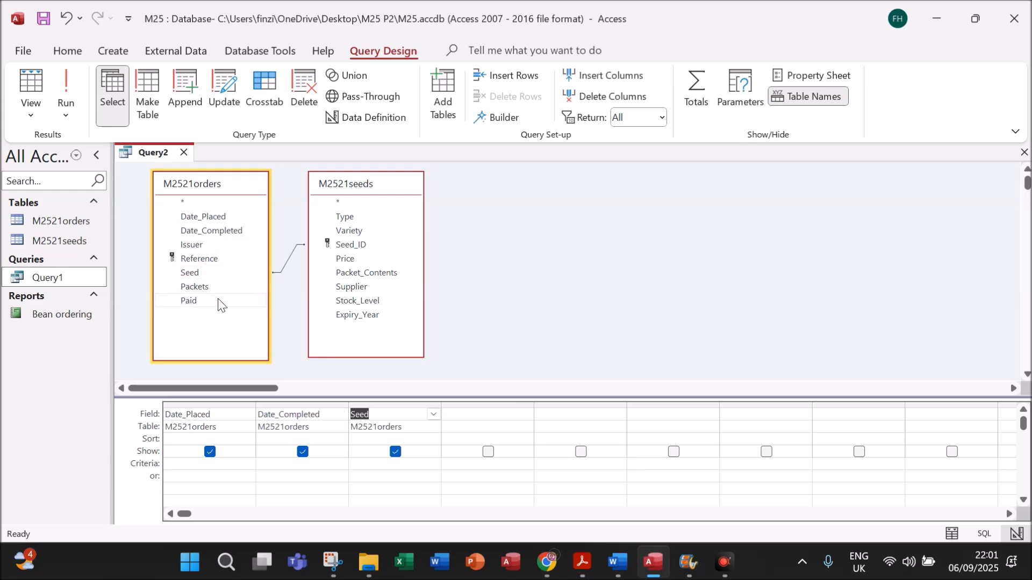
{"action": "double_click", "coordinate": [357, 258]}
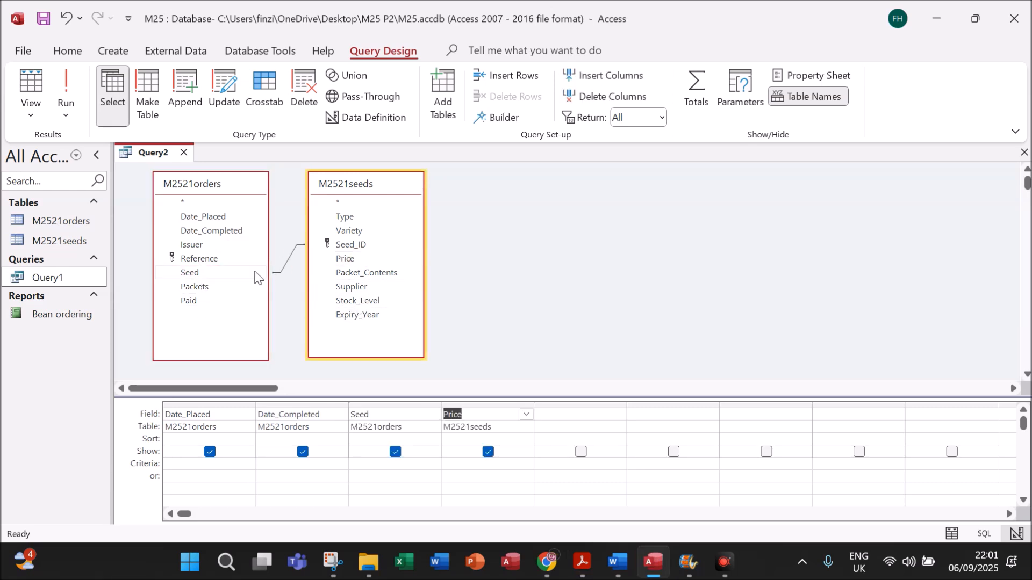
Add Packets, Paid, Type, Stock_Level, Issuer and Supplier to the query grid, checking the order against the question paper
{"action": "left_click", "coordinate": [198, 288]}
{"action": "double_click", "coordinate": [198, 288]}
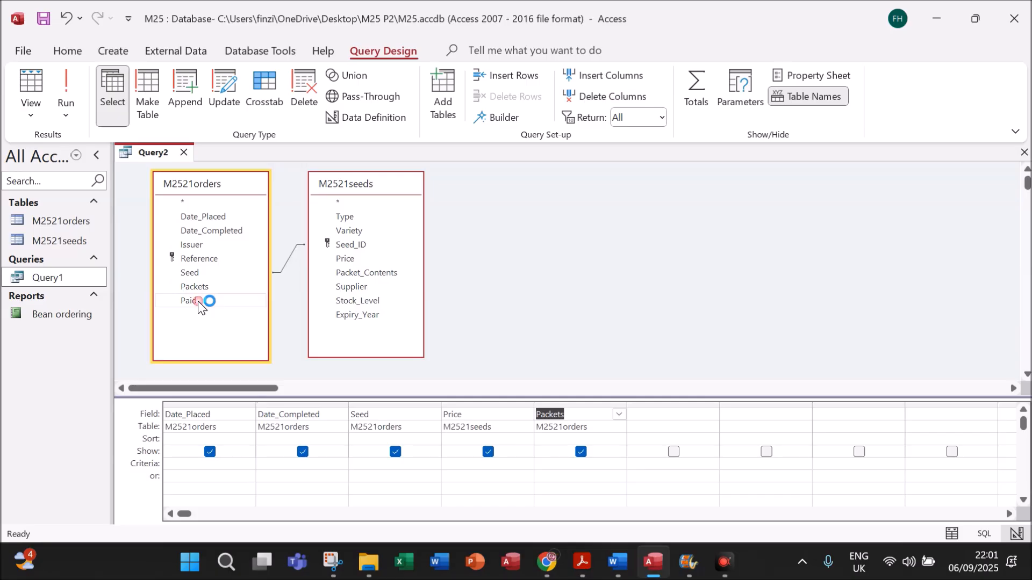
{"action": "double_click", "coordinate": [197, 301]}
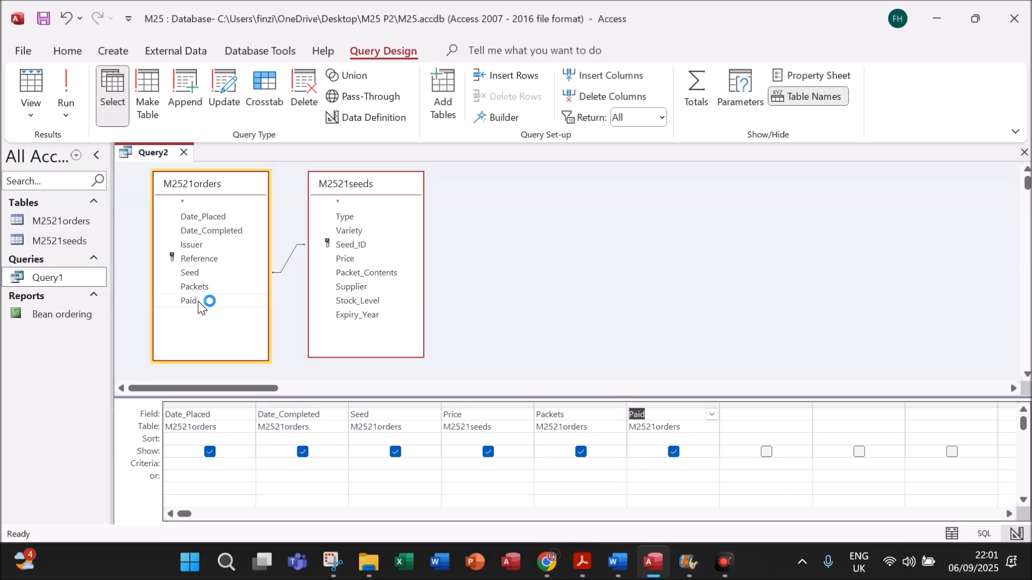
{"action": "double_click", "coordinate": [347, 217]}
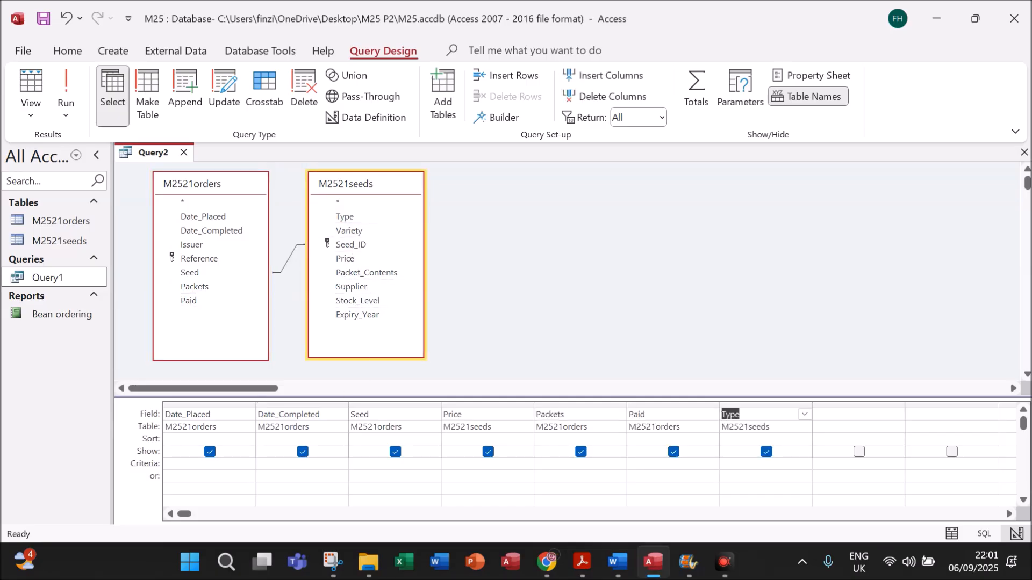
{"action": "left_click", "coordinate": [582, 561]}
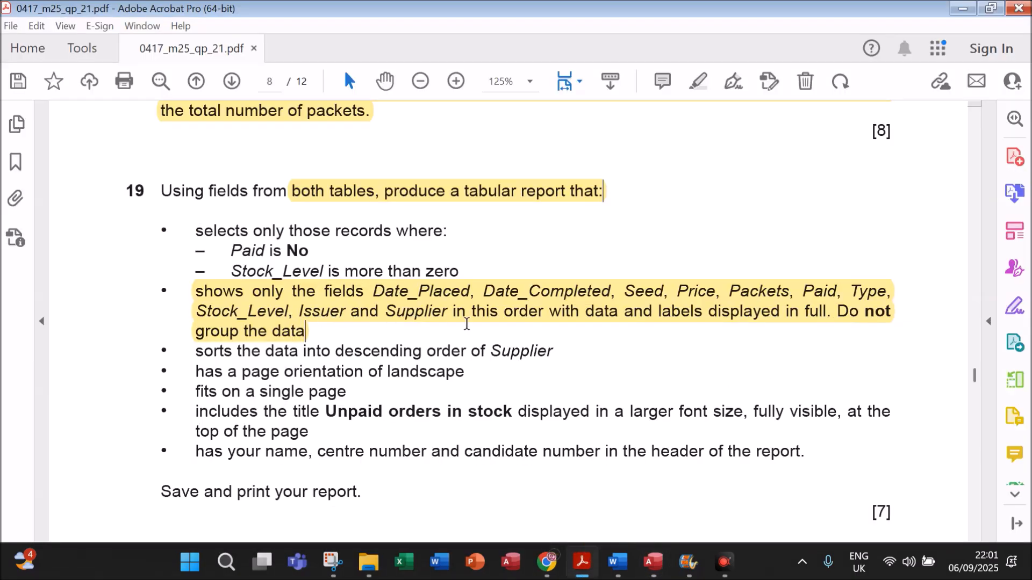
{"action": "left_click", "coordinate": [652, 561]}
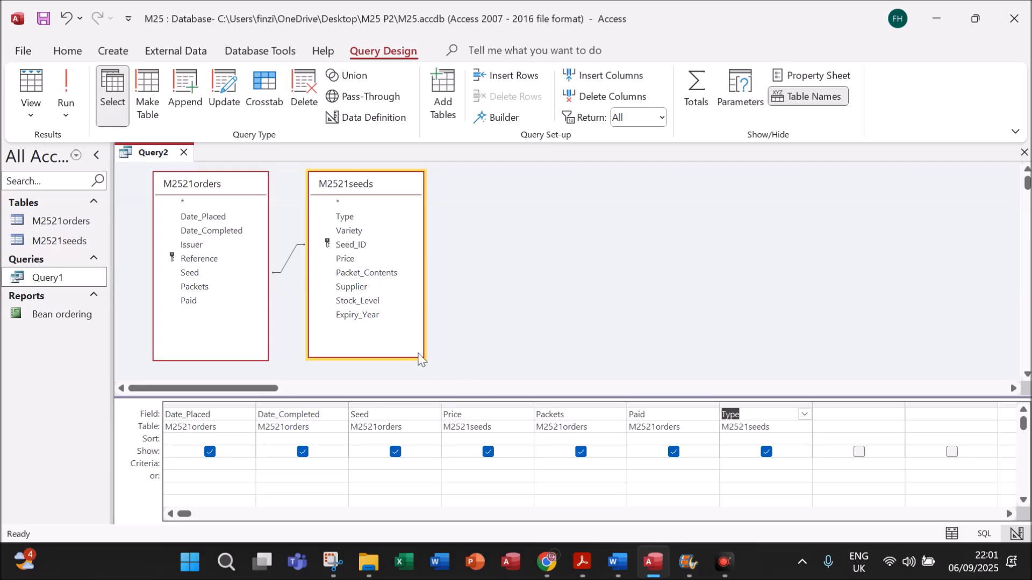
{"action": "double_click", "coordinate": [359, 301]}
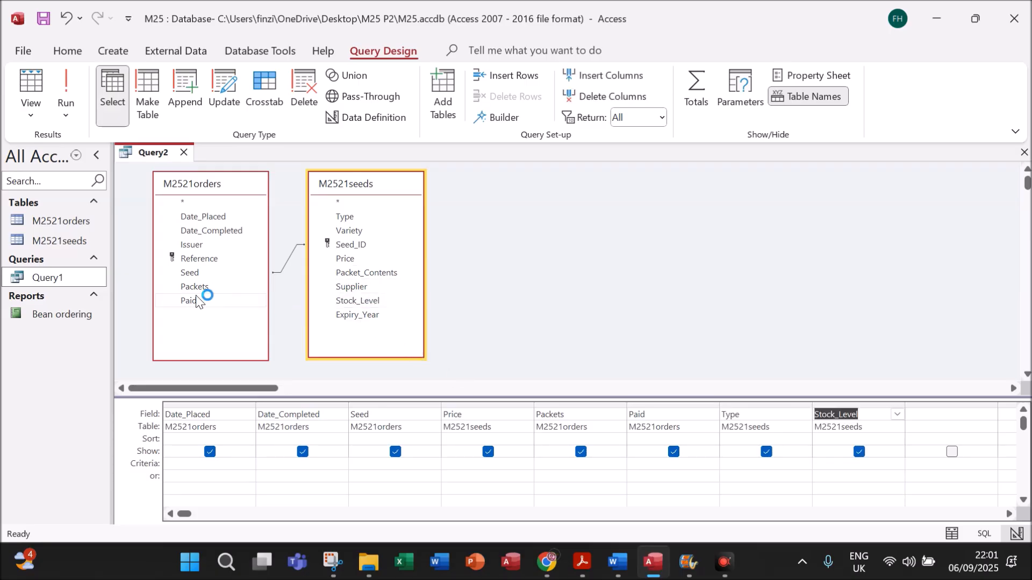
{"action": "double_click", "coordinate": [198, 248]}
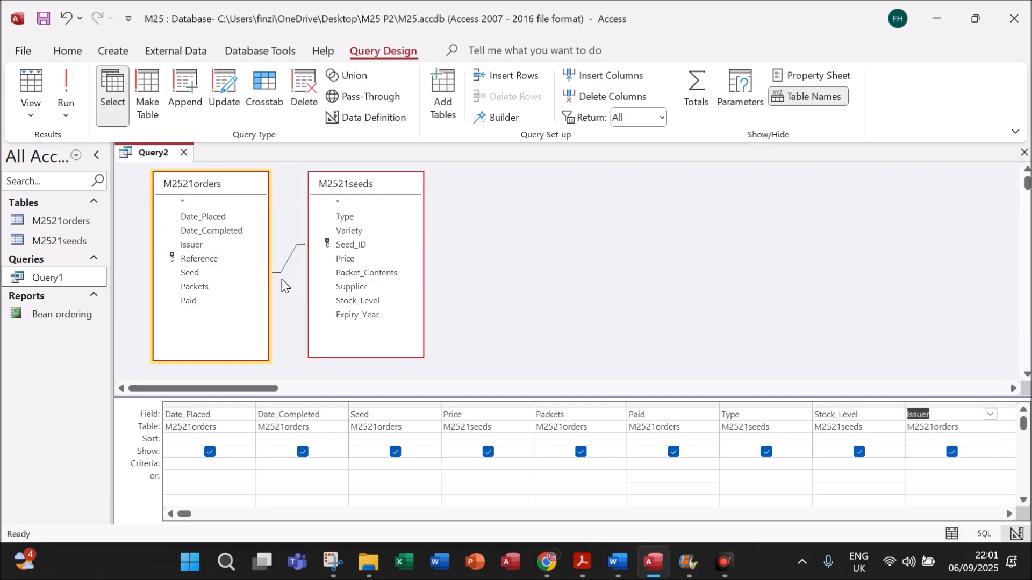
{"action": "double_click", "coordinate": [346, 288]}
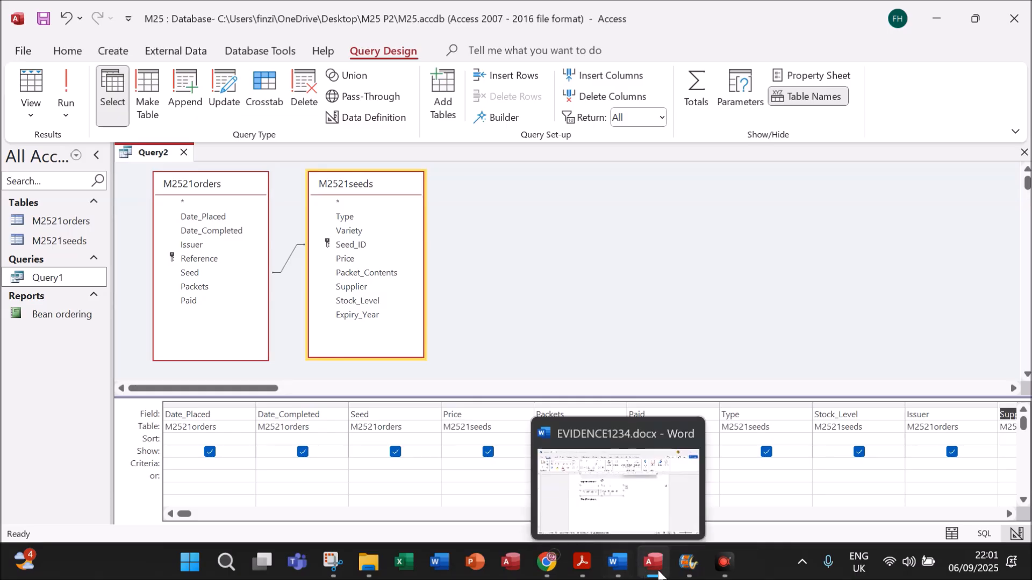
Highlight the "Paid is No" criterion of question 19 in the Acrobat question paper
{"action": "left_click", "coordinate": [582, 562]}
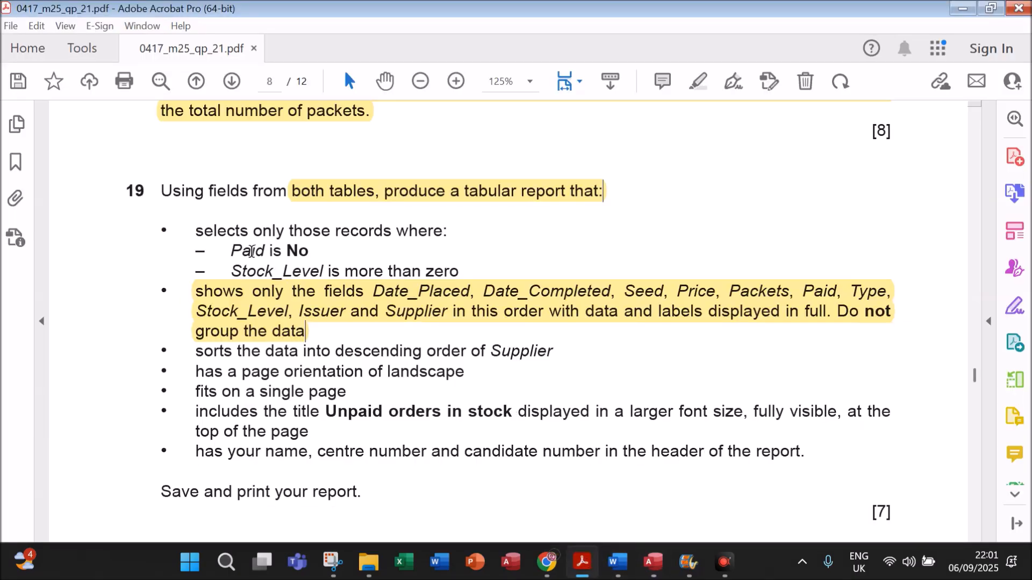
{"action": "left_click_drag", "start_coordinate": [230, 250], "coordinate": [312, 251]}
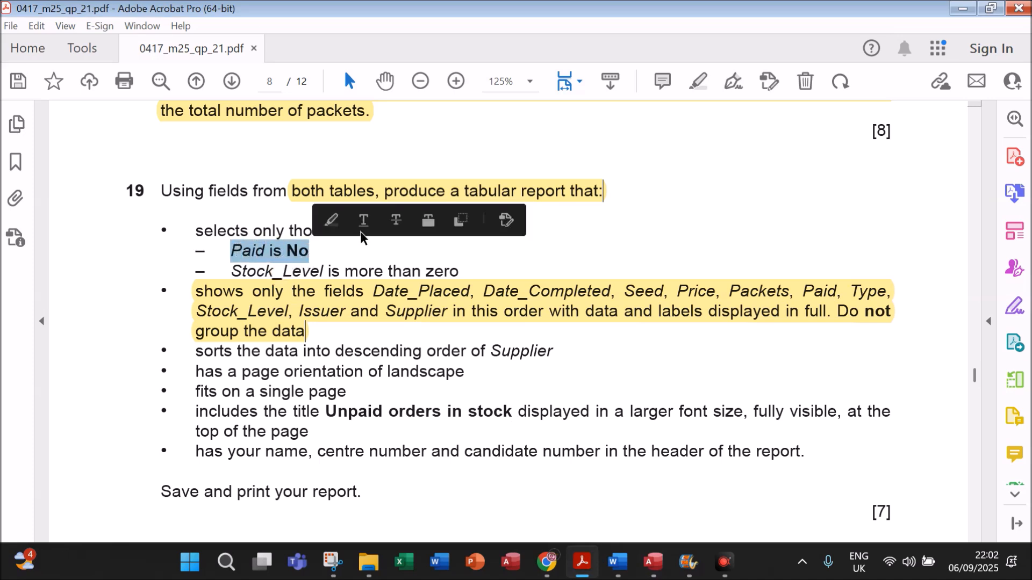
{"action": "left_click", "coordinate": [331, 220]}
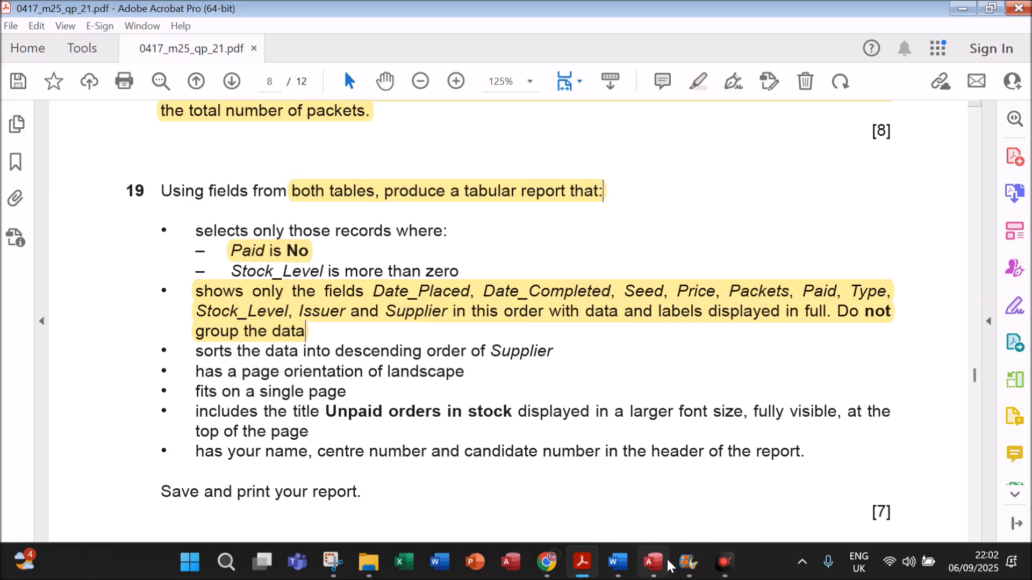
Return to Access, set the criterion of the Paid field to No and run the query
{"action": "left_click", "coordinate": [666, 564]}
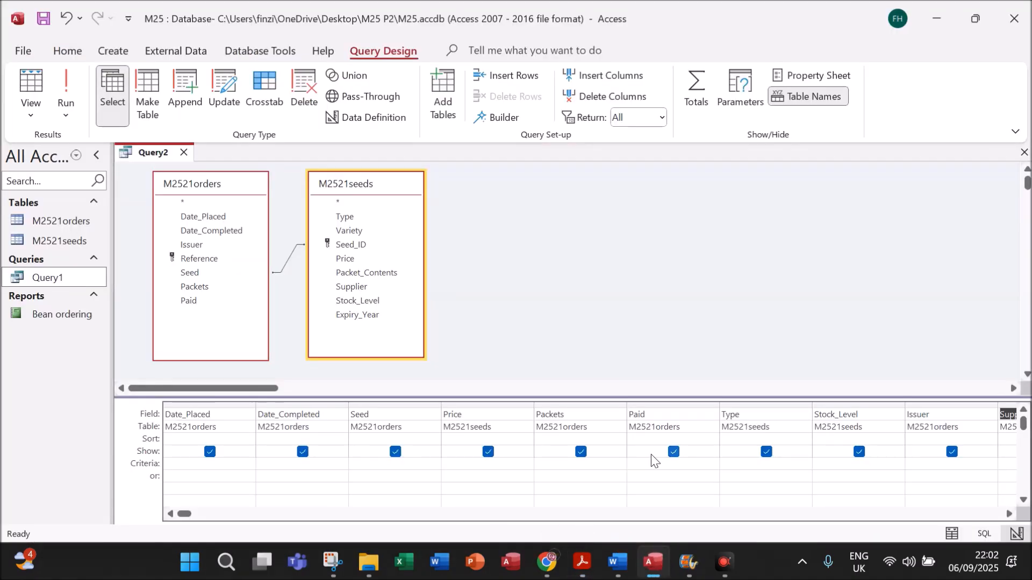
{"action": "left_click", "coordinate": [678, 464]}
{"action": "type", "text": "No"}
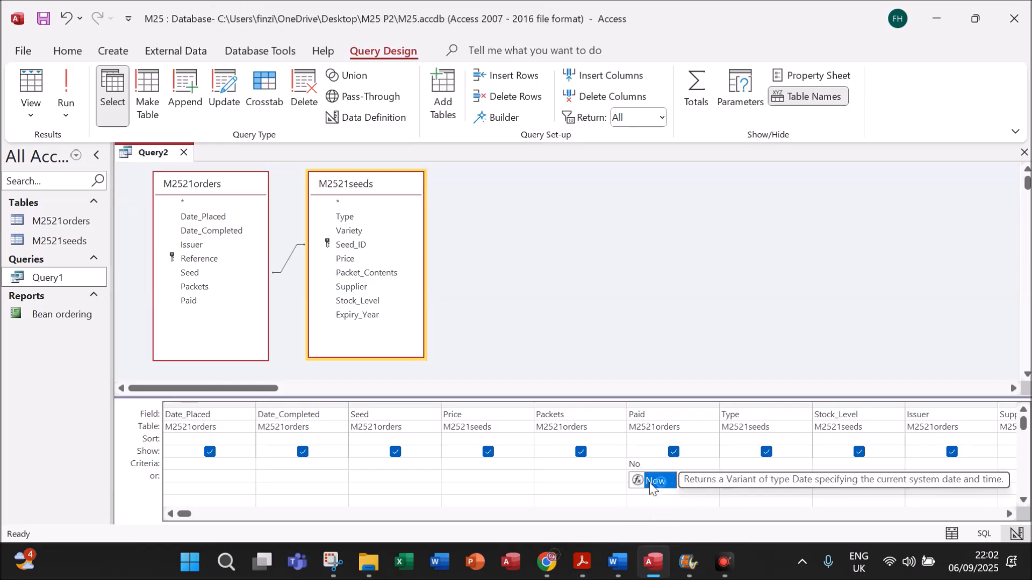
{"action": "left_click", "coordinate": [67, 91]}
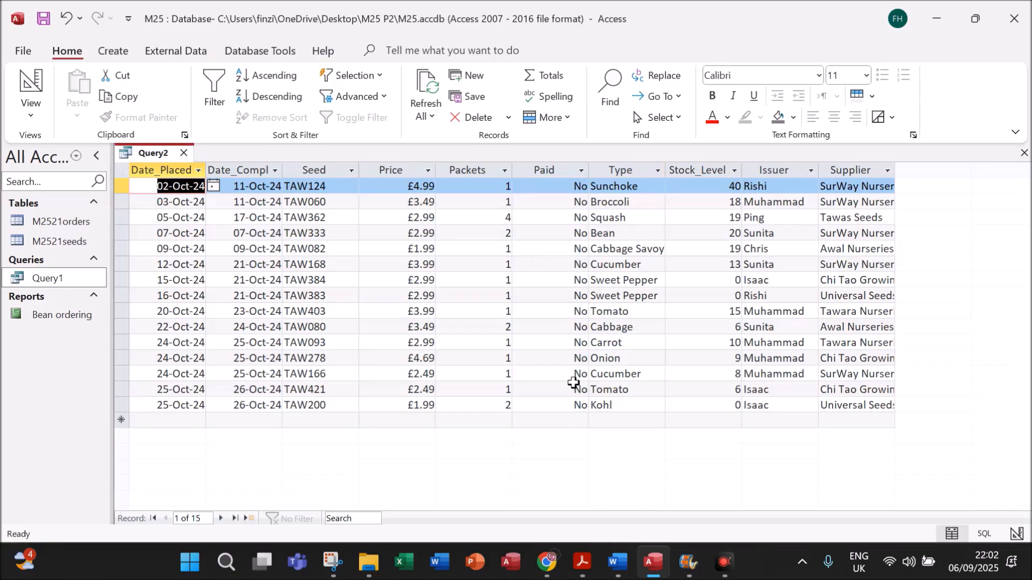
Switch to the Acrobat question paper and highlight the "Stock_Level is more than zero" criterion of question 19
{"action": "left_click", "coordinate": [582, 561]}
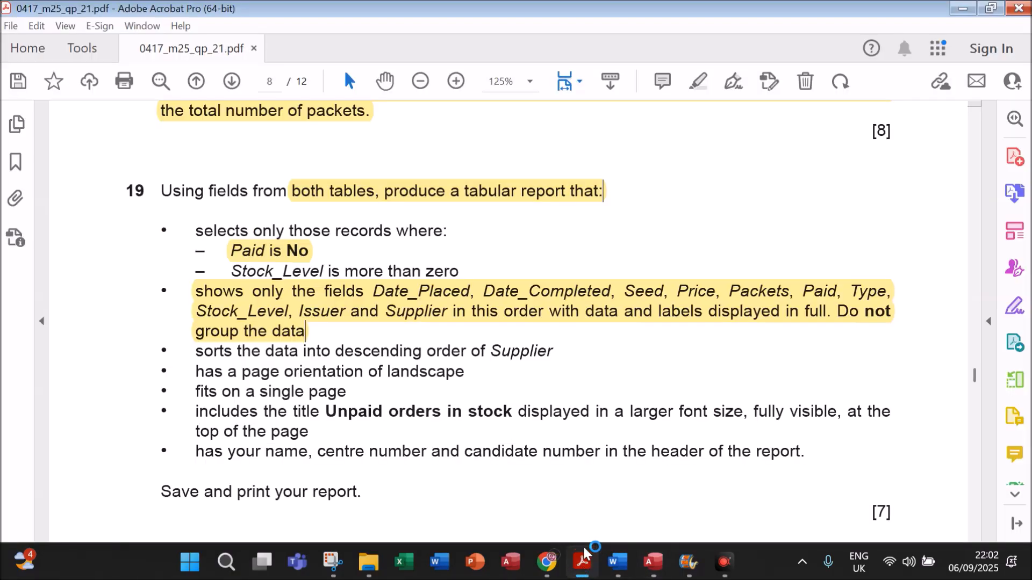
{"action": "left_click_drag", "start_coordinate": [237, 270], "coordinate": [458, 272]}
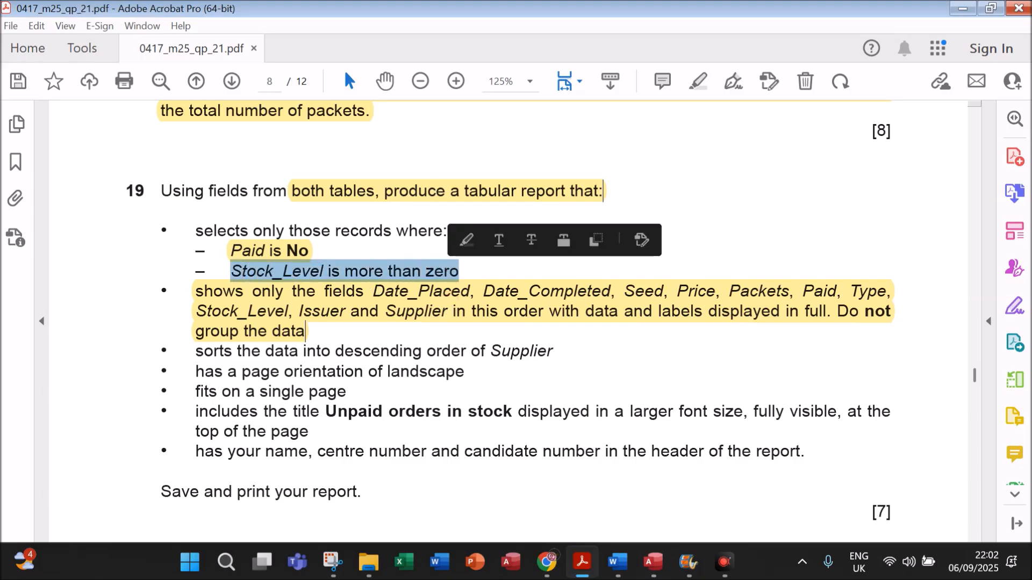
{"action": "left_click", "coordinate": [668, 272]}
Return to Access, set the Stock_Level criterion to >0 in the query design and run the query
{"action": "left_click", "coordinate": [661, 564]}
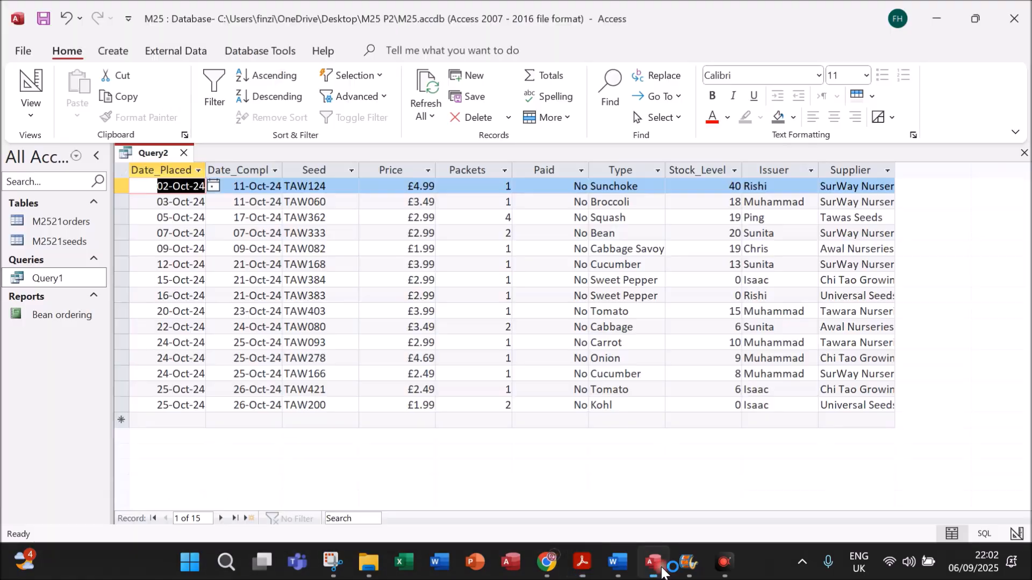
{"action": "right_click", "coordinate": [167, 160]}
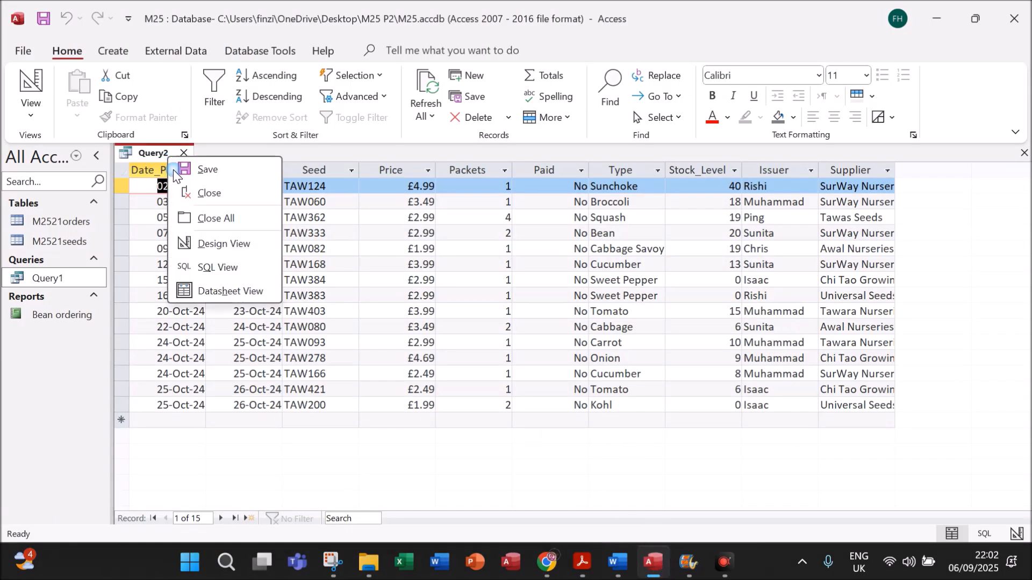
{"action": "left_click", "coordinate": [216, 242]}
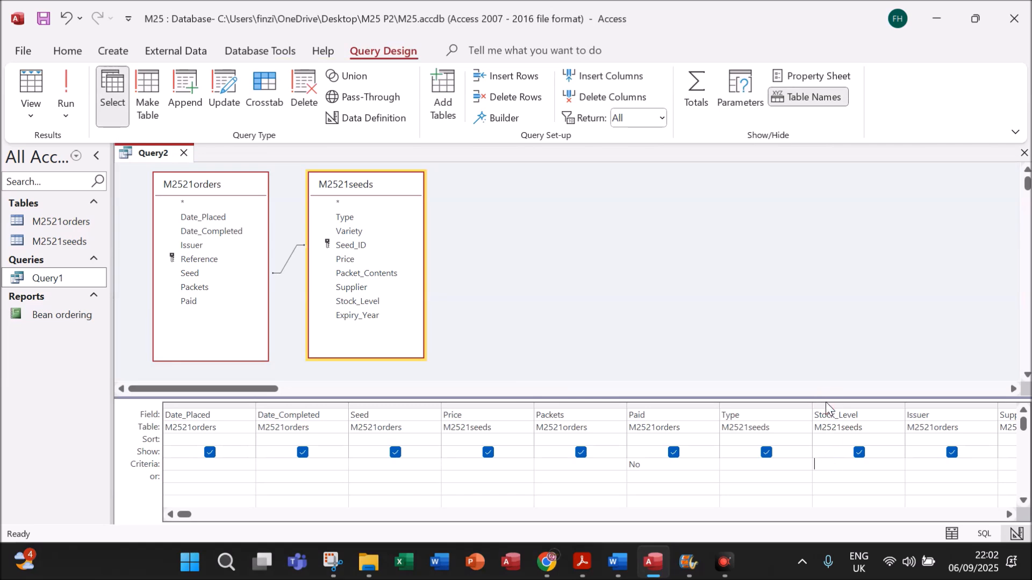
{"action": "type", "text": ">0"}
{"action": "left_click", "coordinate": [80, 95]}
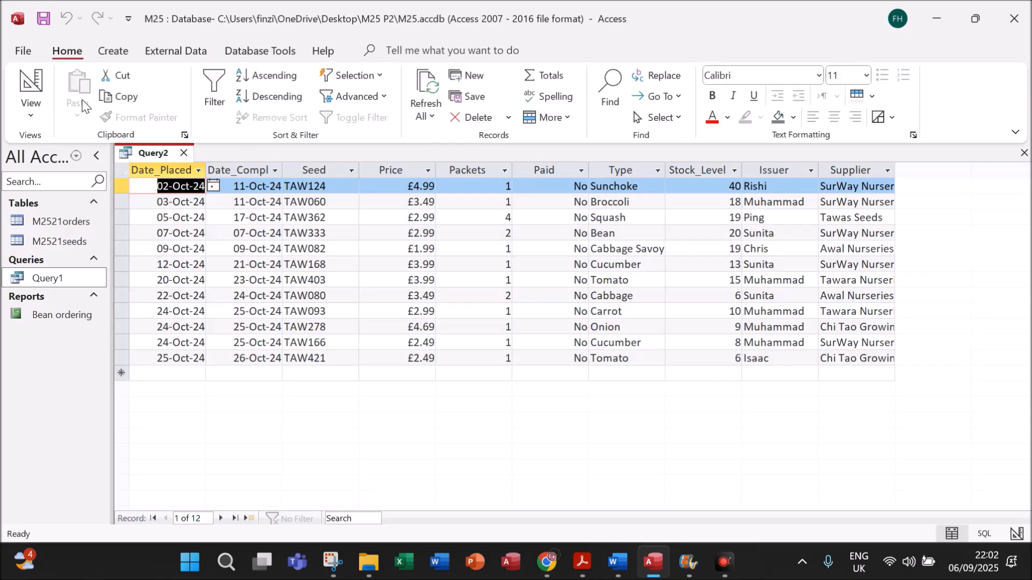
Check the question paper, return to Access, save the query as Query2 and close it
{"action": "left_click", "coordinate": [582, 562]}
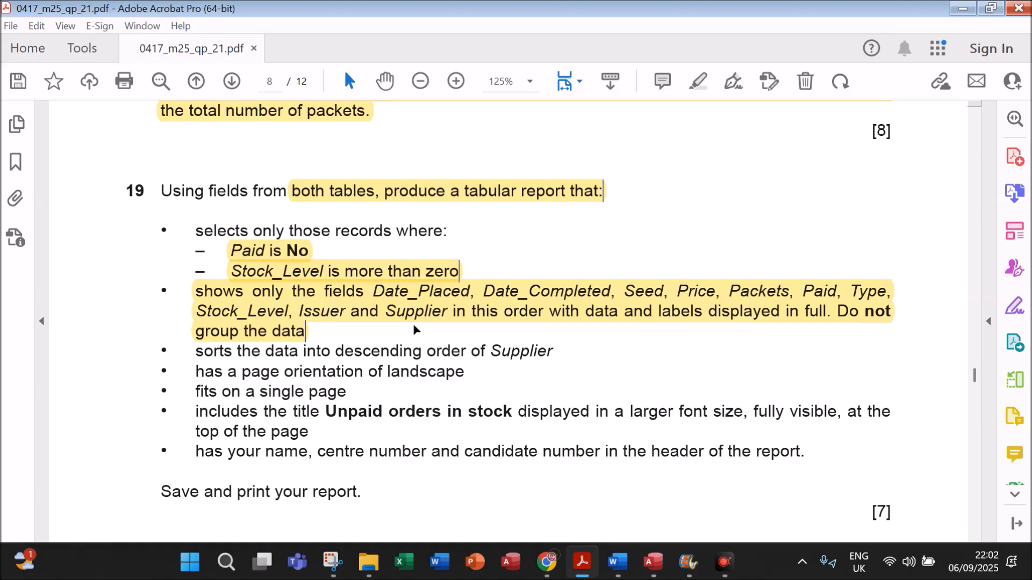
{"action": "left_click", "coordinate": [652, 561]}
{"action": "right_click", "coordinate": [150, 155]}
{"action": "left_click", "coordinate": [182, 166]}
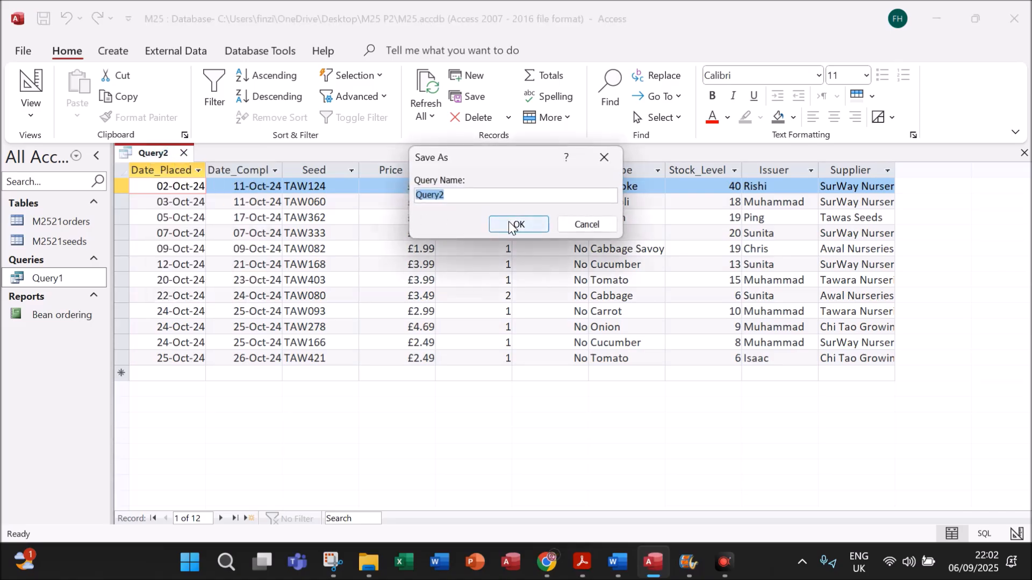
{"action": "left_click", "coordinate": [509, 225]}
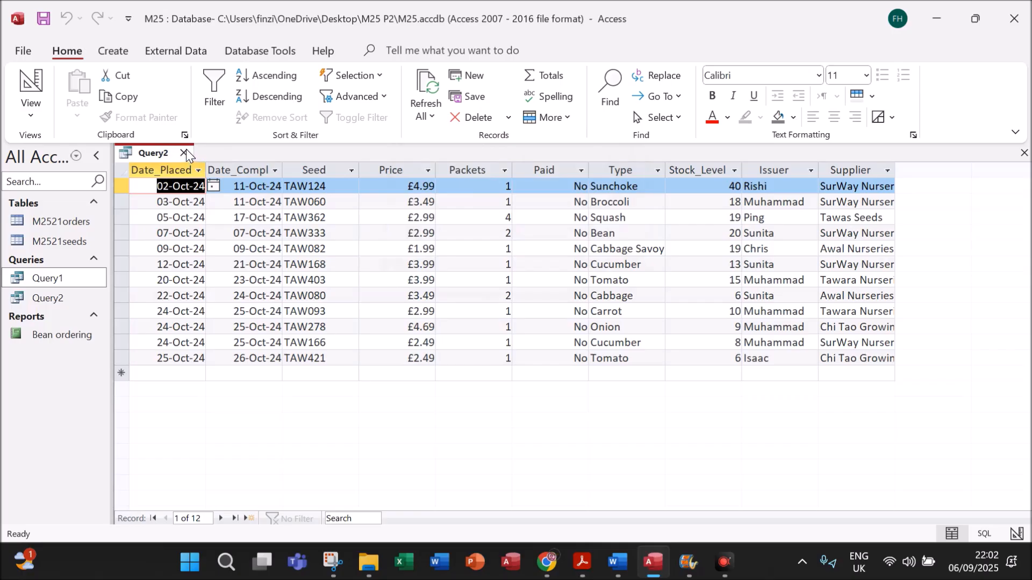
{"action": "left_click", "coordinate": [183, 152]}
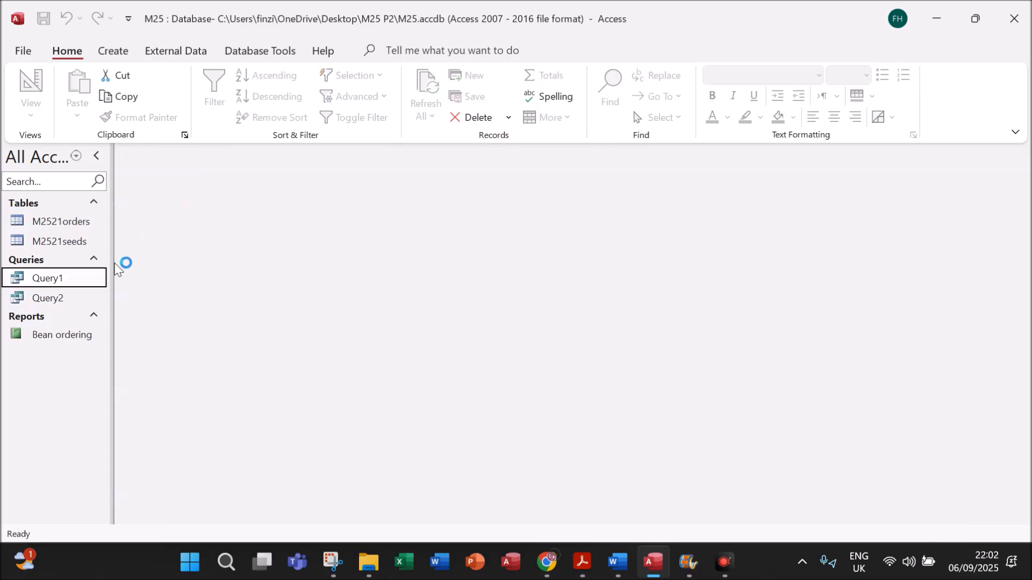
Start the Report Wizard and include all fields of Query2 in the report
{"action": "left_click", "coordinate": [113, 51]}
{"action": "left_click", "coordinate": [692, 75]}
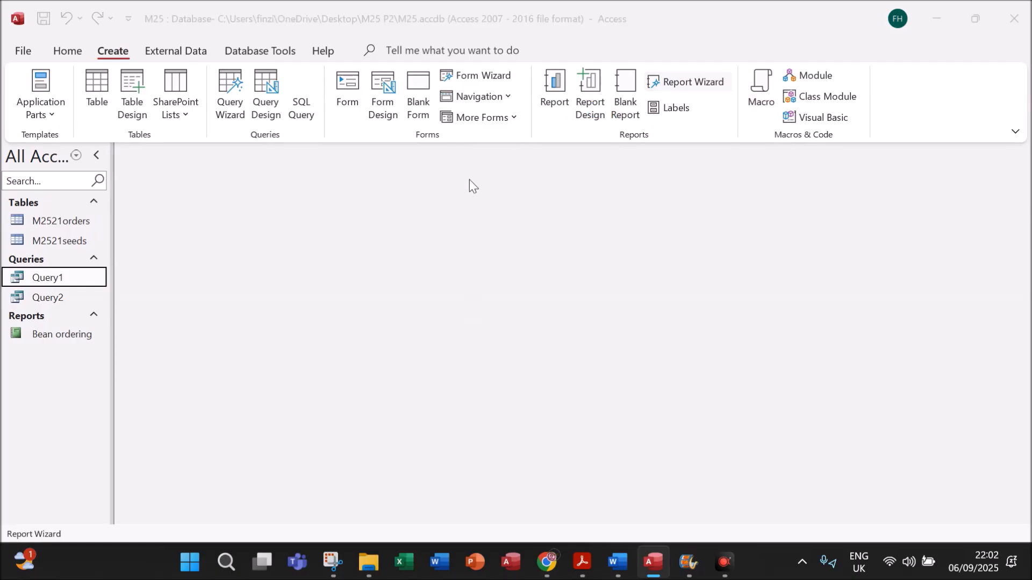
{"action": "left_click", "coordinate": [535, 196]}
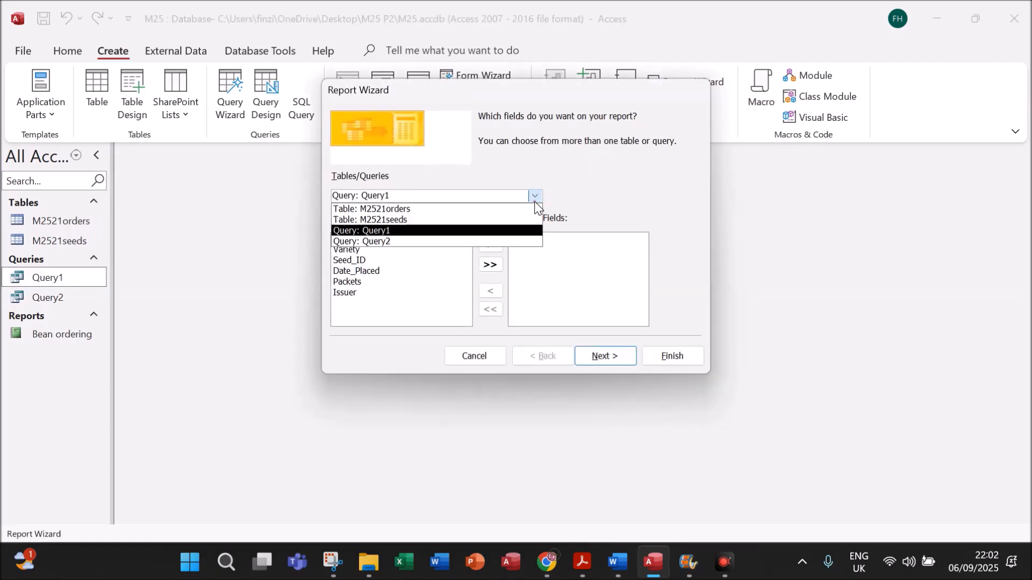
{"action": "left_click", "coordinate": [371, 242]}
{"action": "left_click", "coordinate": [490, 265]}
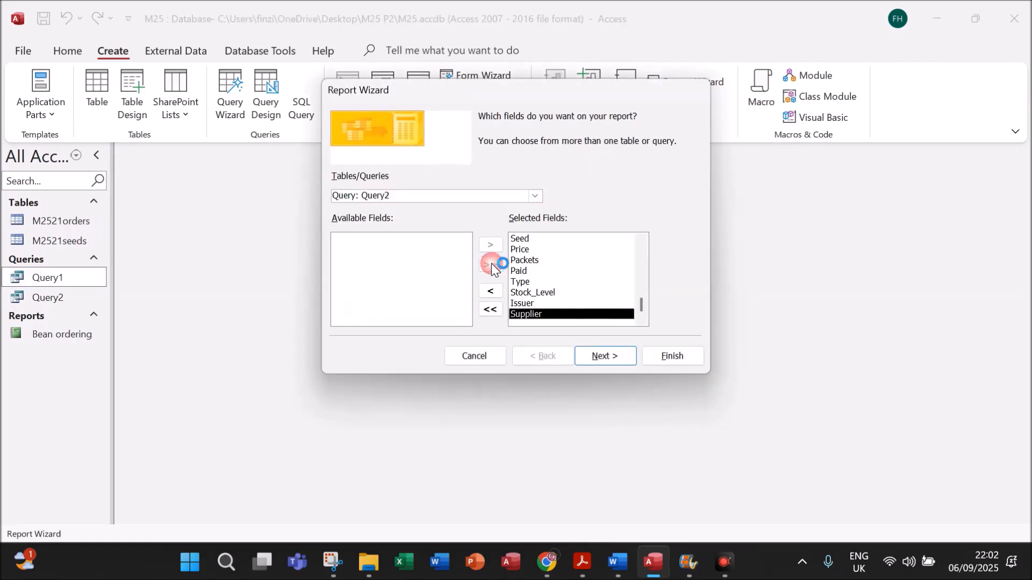
Proceed through the wizard viewing by M2521orders without grouping or sorting, and set the report orientation to landscape
{"action": "left_click", "coordinate": [585, 364]}
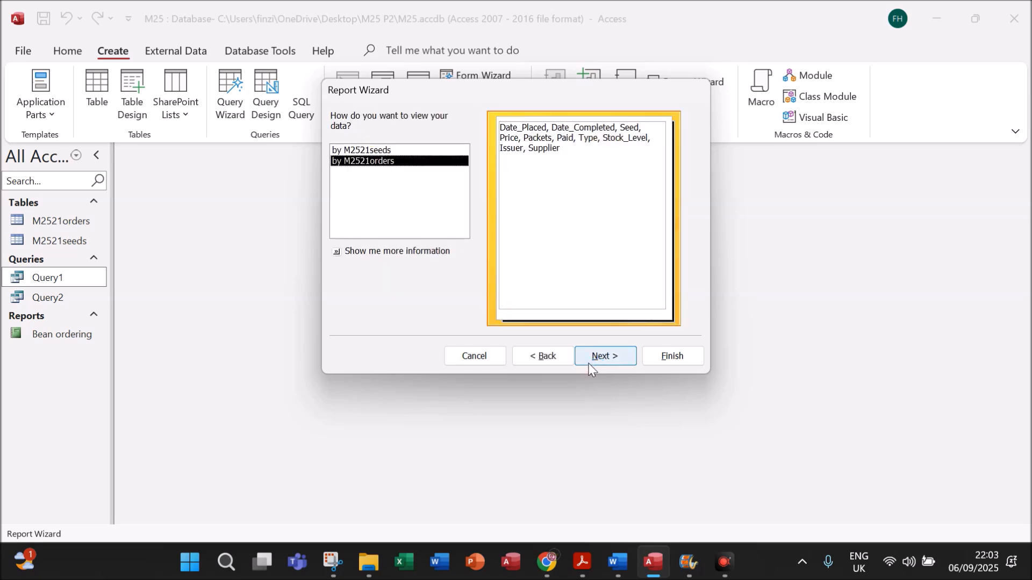
{"action": "left_click", "coordinate": [605, 356]}
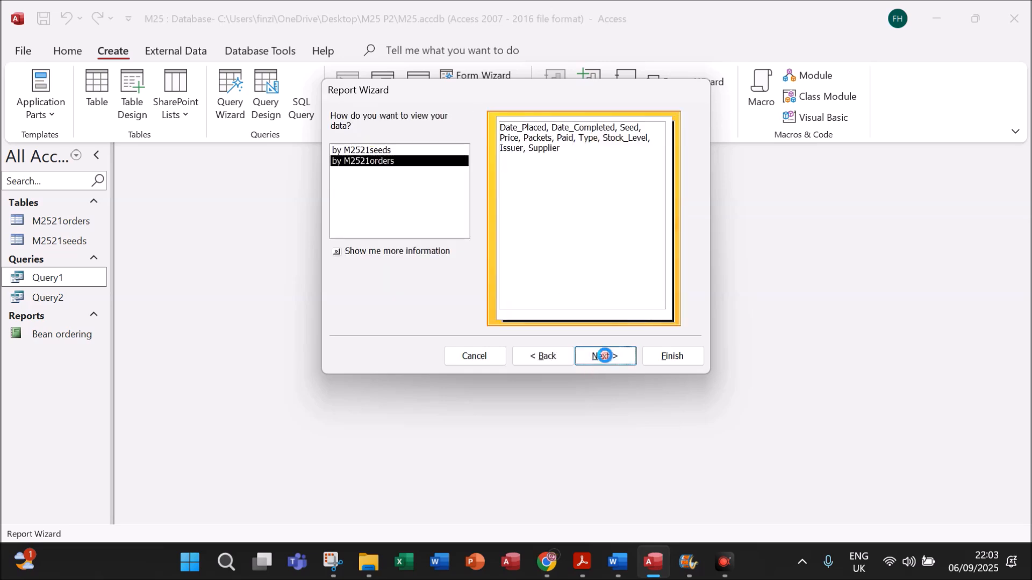
{"action": "left_click", "coordinate": [605, 356]}
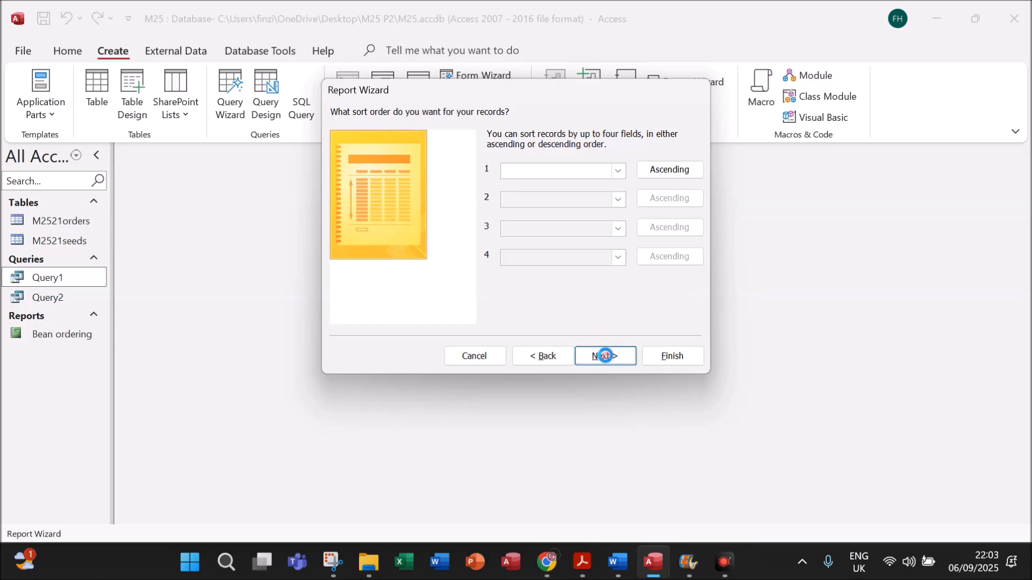
{"action": "left_click", "coordinate": [605, 356]}
{"action": "left_click", "coordinate": [655, 174]}
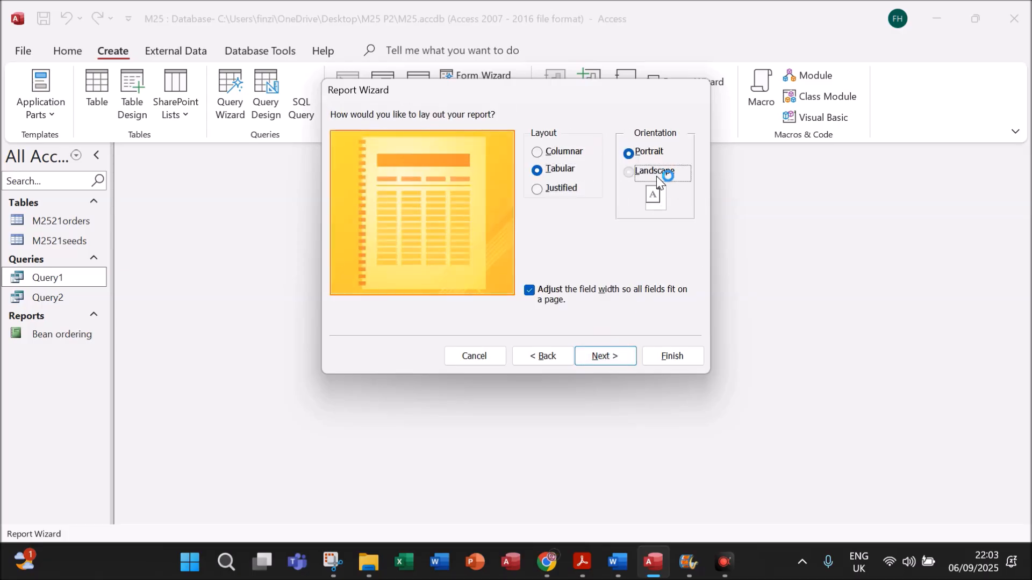
Highlight the landscape orientation and "Unpaid orders in stock" title requirements of question 19 in the Acrobat question paper
{"action": "left_click", "coordinate": [582, 561]}
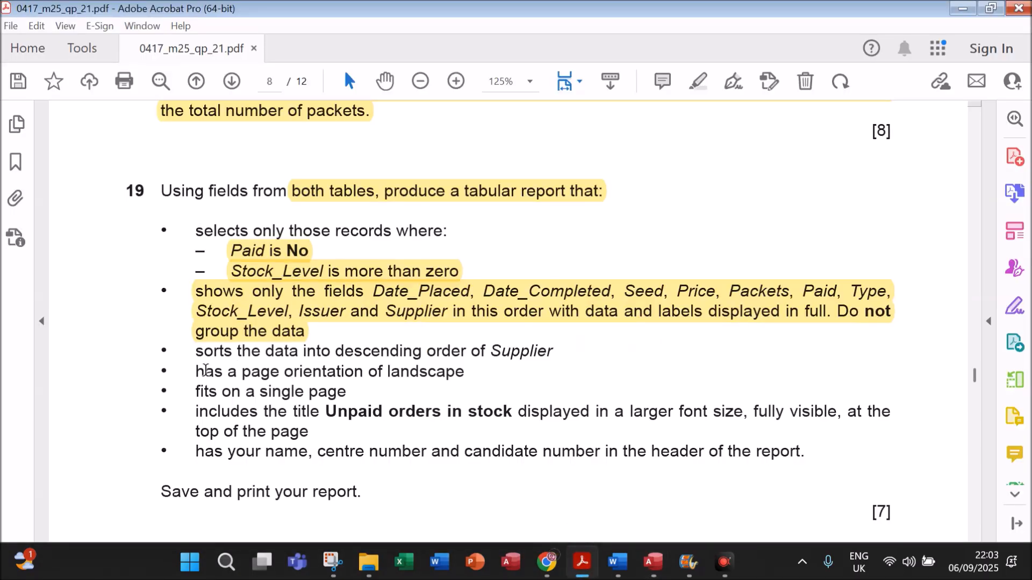
{"action": "left_click_drag", "start_coordinate": [197, 371], "coordinate": [462, 371]}
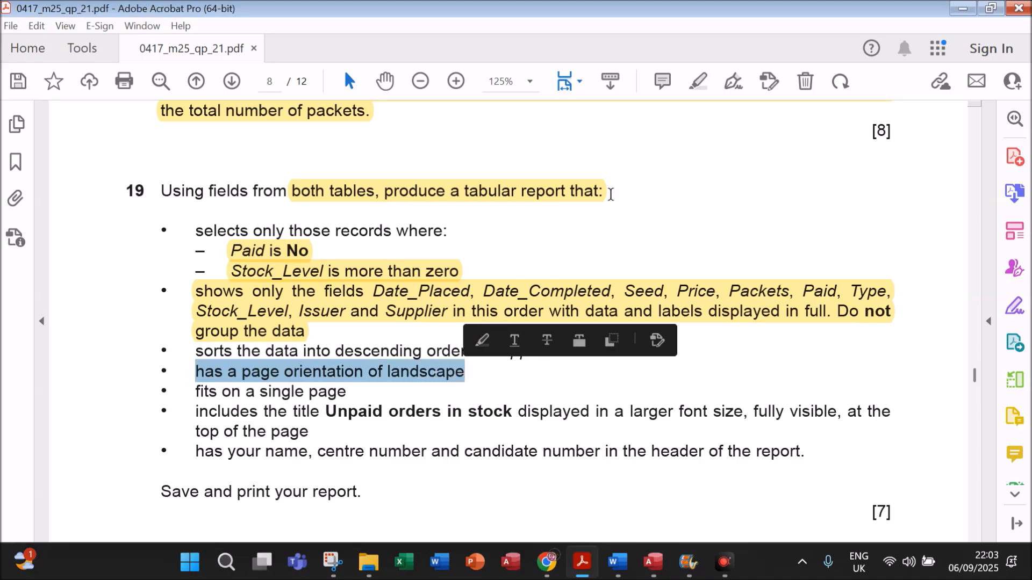
{"action": "left_click", "coordinate": [697, 81]}
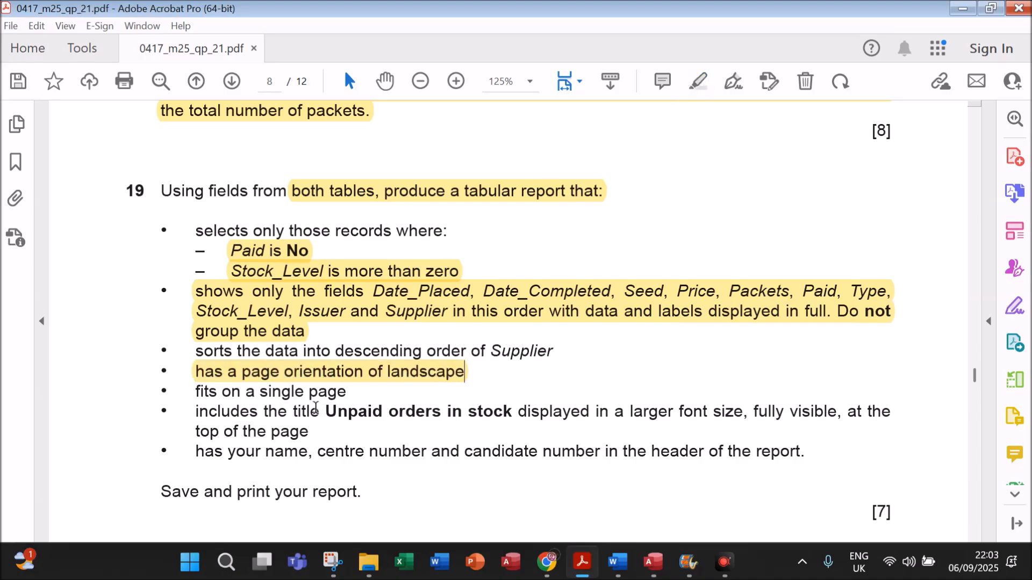
{"action": "mouse_move", "coordinate": [197, 415]}
{"action": "left_mouse_down"}
{"action": "mouse_move", "coordinate": [707, 415]}
{"action": "mouse_move", "coordinate": [309, 432]}
{"action": "left_mouse_up"}
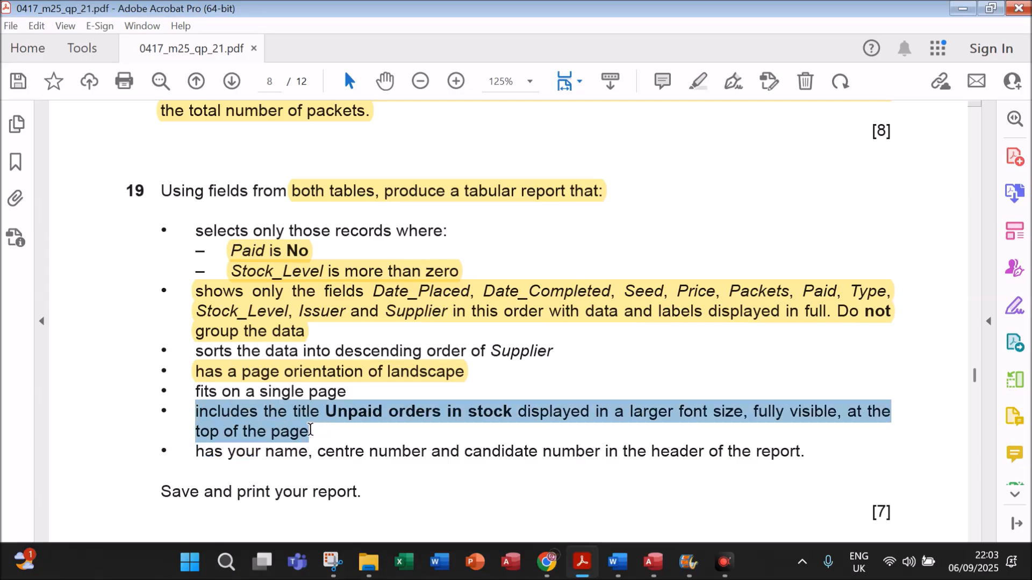
{"action": "left_click", "coordinate": [698, 81]}
Return to Access, title the report "Unpaid orders in stock" and finish the wizard with a preview
{"action": "left_click", "coordinate": [653, 562]}
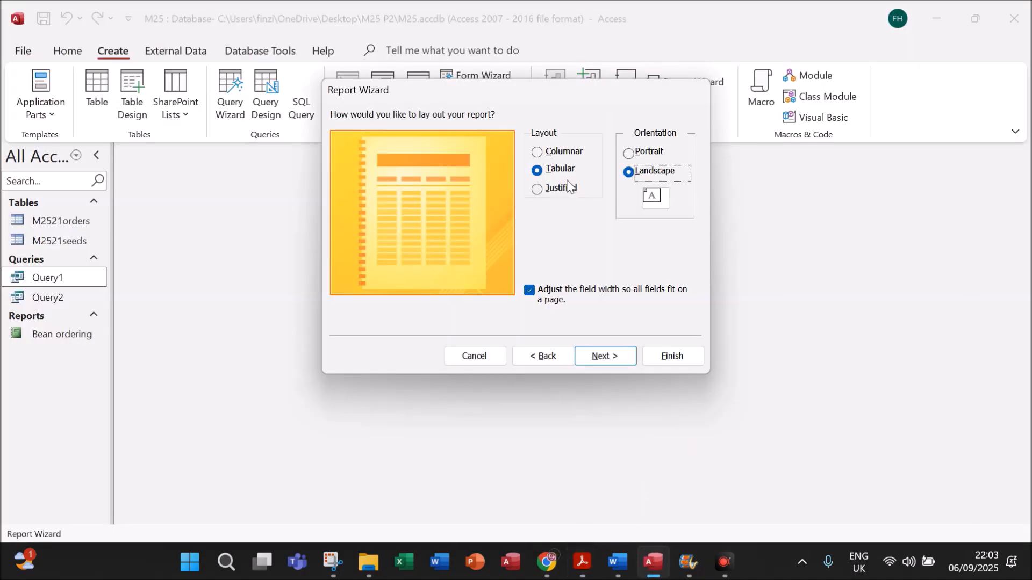
{"action": "left_click", "coordinate": [605, 356]}
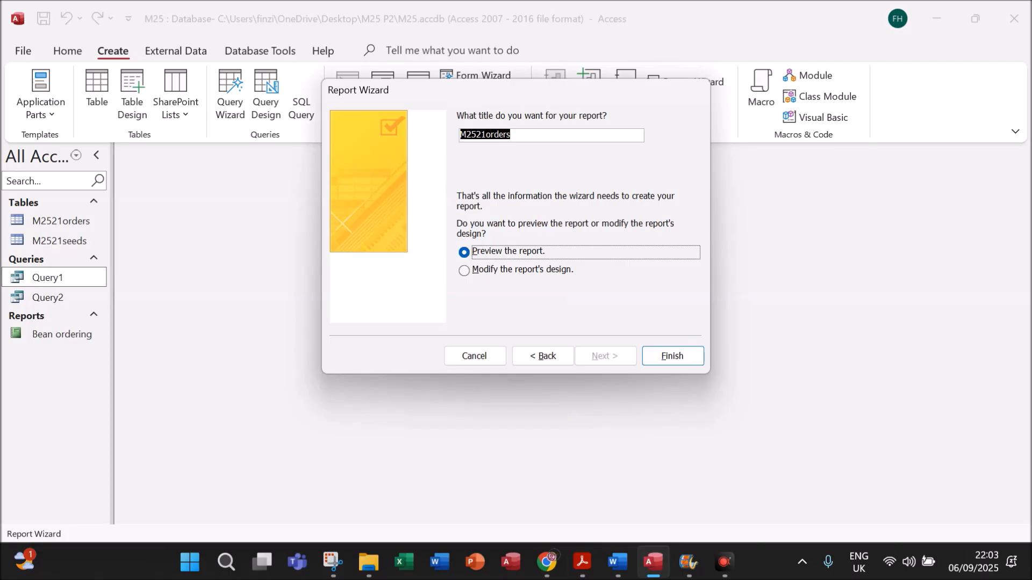
{"action": "type", "text": "Unpaid"}
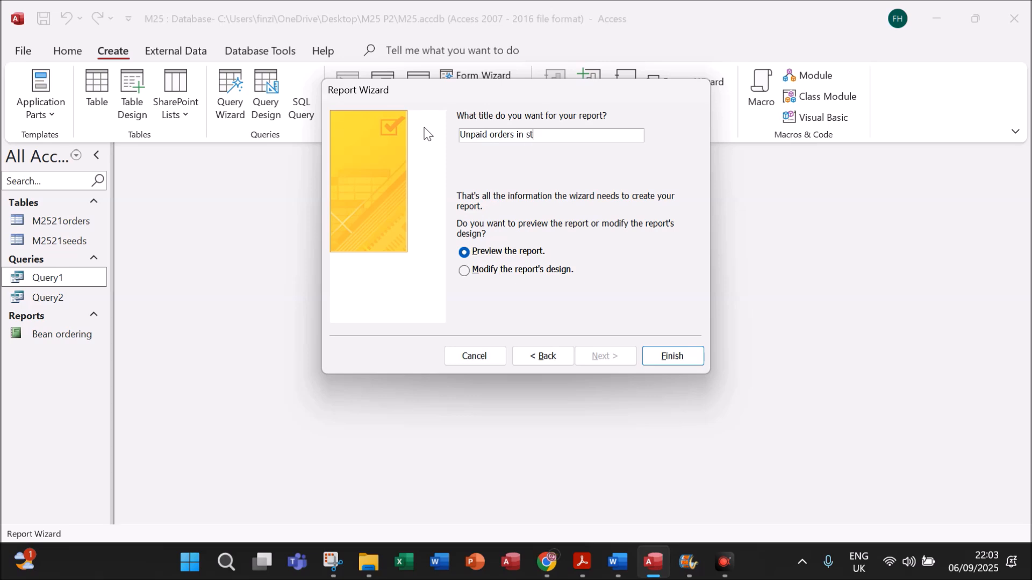
{"action": "left_click", "coordinate": [693, 365]}
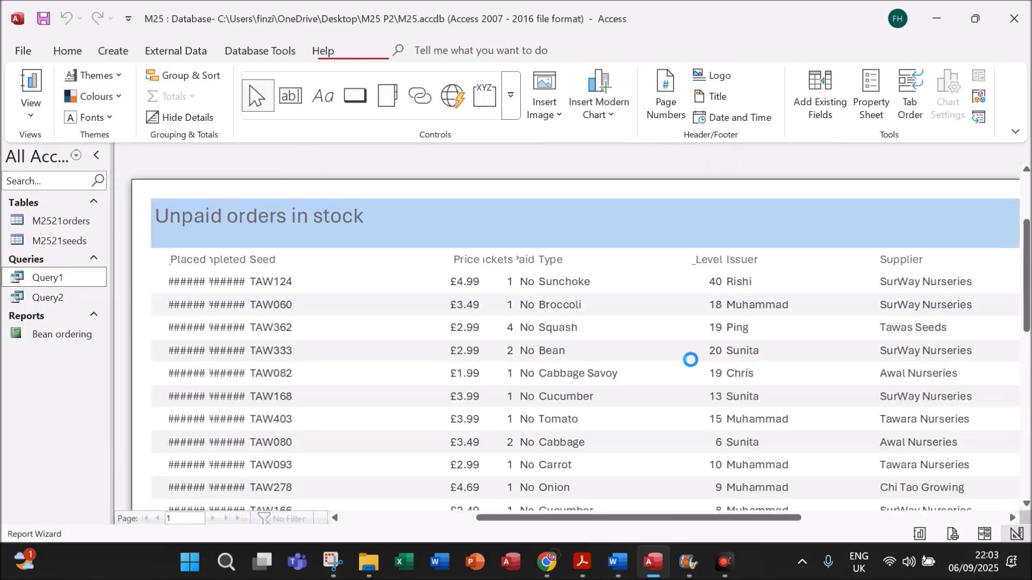
Highlight the requirement to sort in descending order of Supplier in the Acrobat question paper
{"action": "left_click", "coordinate": [581, 561]}
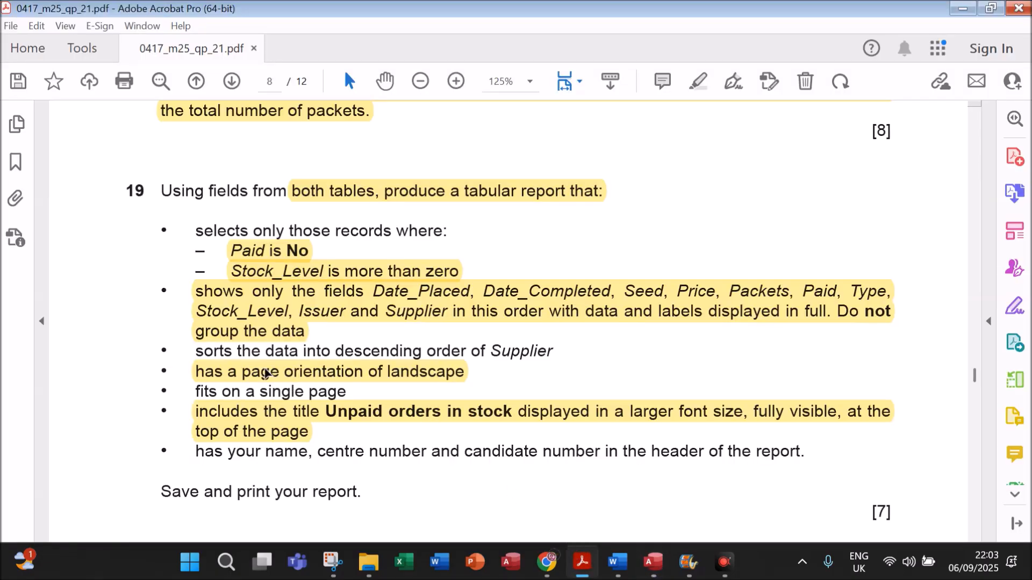
{"action": "left_click_drag", "start_coordinate": [197, 350], "coordinate": [525, 350]}
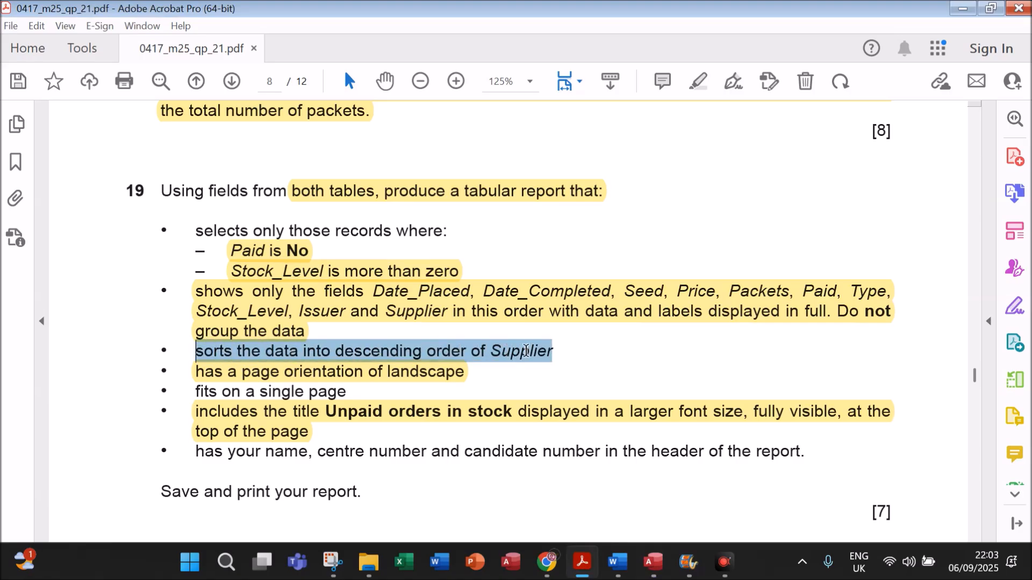
{"action": "left_click", "coordinate": [698, 81]}
Return to Access, open the report in Design View and sort it by Supplier with Z on top
{"action": "left_click", "coordinate": [660, 560]}
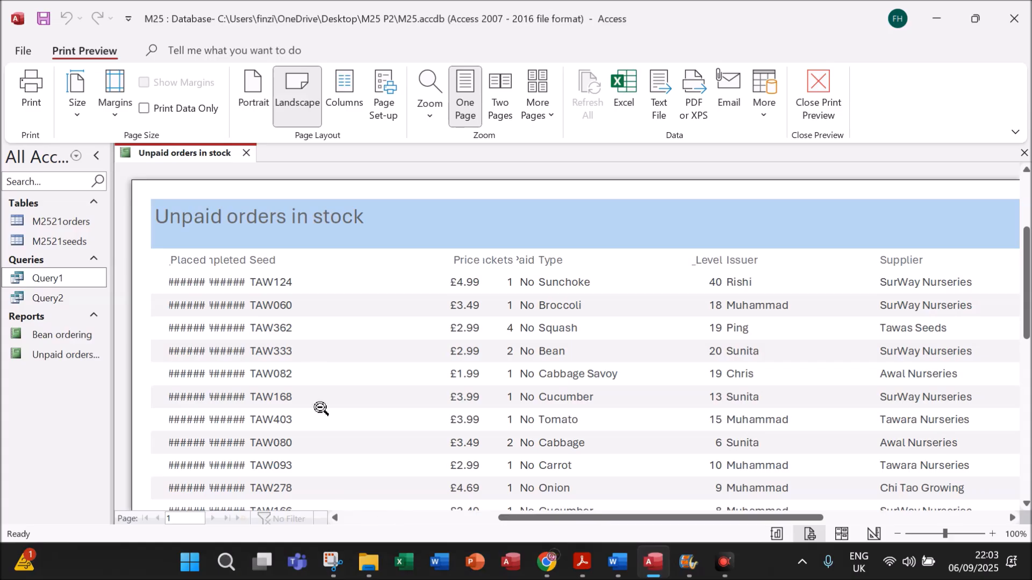
{"action": "right_click", "coordinate": [198, 150]}
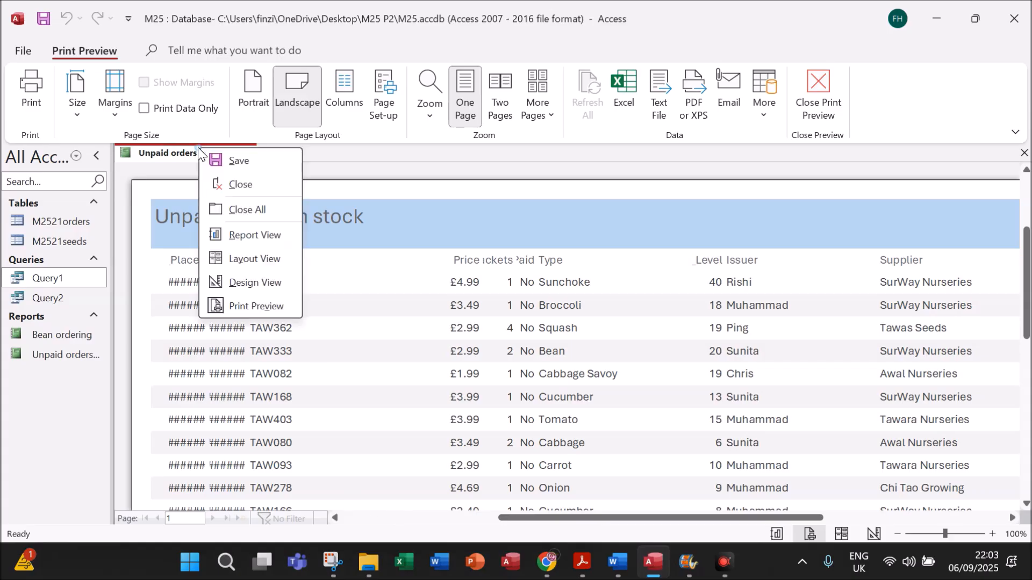
{"action": "left_click", "coordinate": [256, 284]}
{"action": "left_click", "coordinate": [202, 80]}
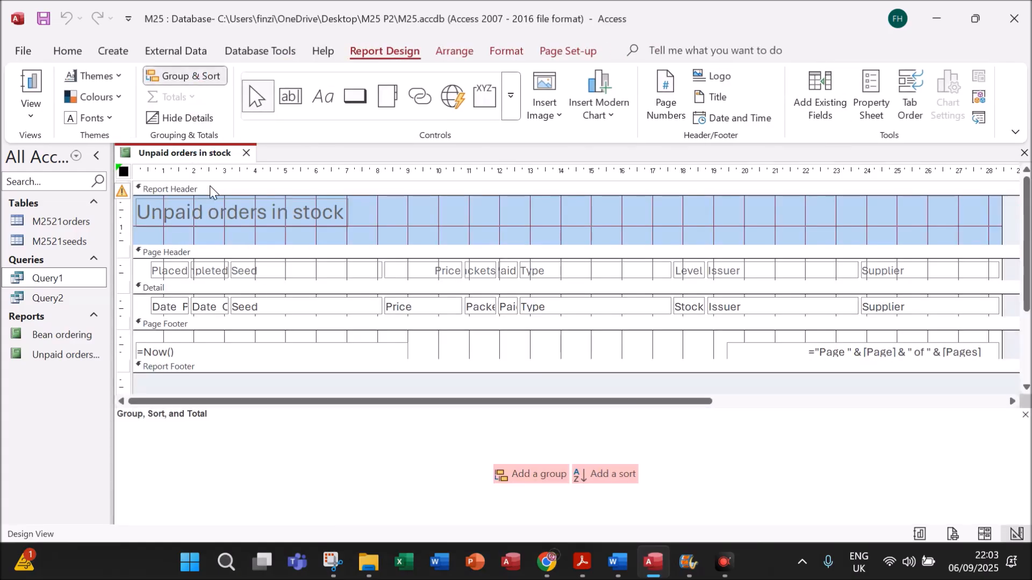
{"action": "left_click", "coordinate": [615, 473]}
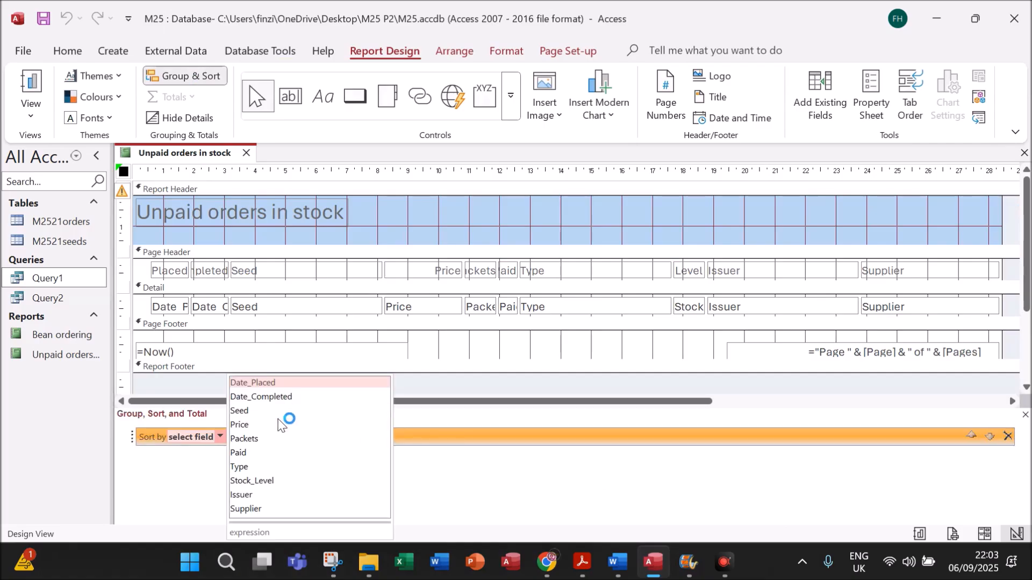
{"action": "left_click", "coordinate": [255, 509]}
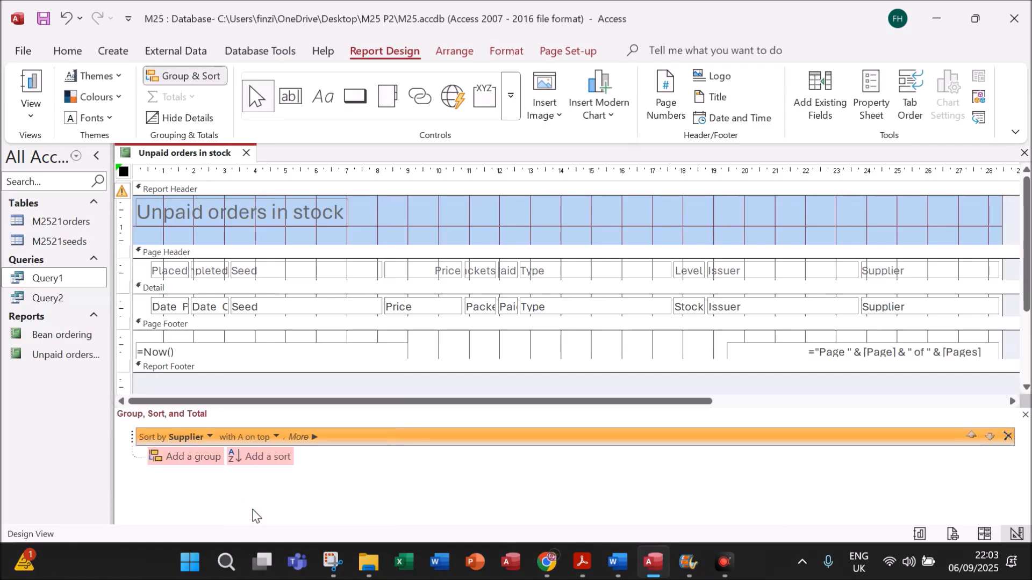
{"action": "left_click", "coordinate": [276, 437]}
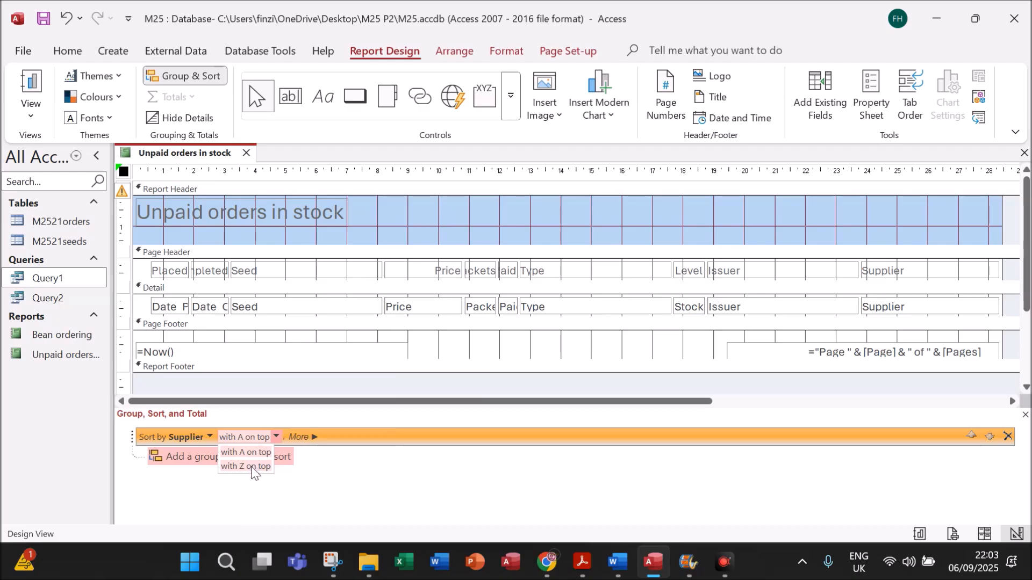
{"action": "left_click", "coordinate": [252, 466]}
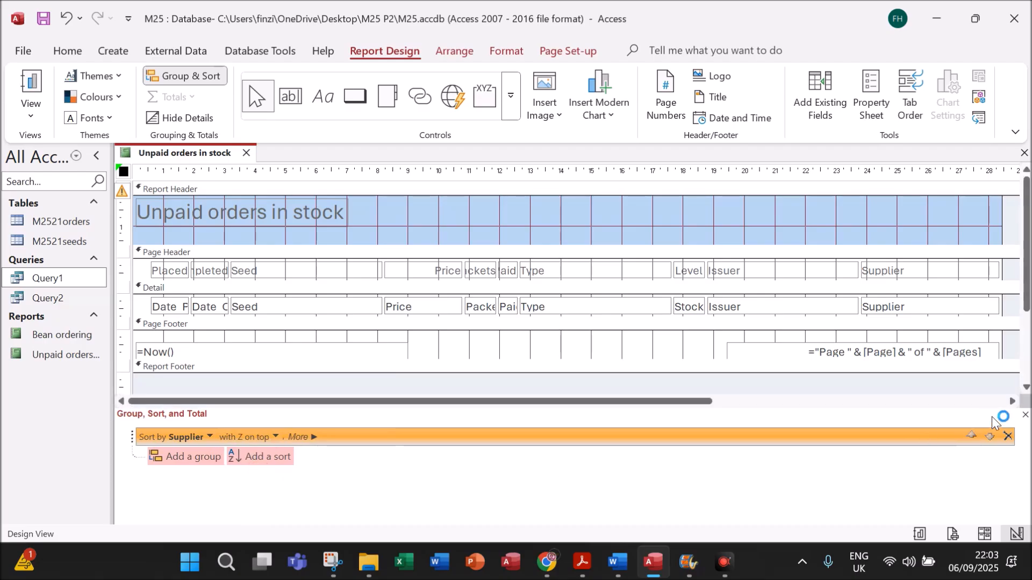
{"action": "left_click", "coordinate": [1024, 415]}
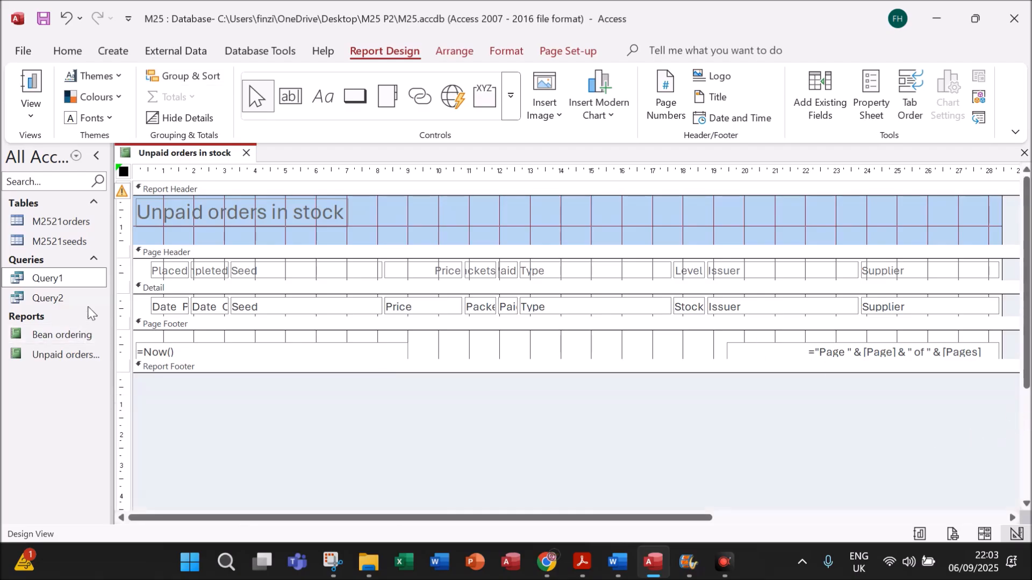
Highlight the "fits on a single page" requirement of question 19 in the Acrobat question paper
{"action": "left_click", "coordinate": [582, 563]}
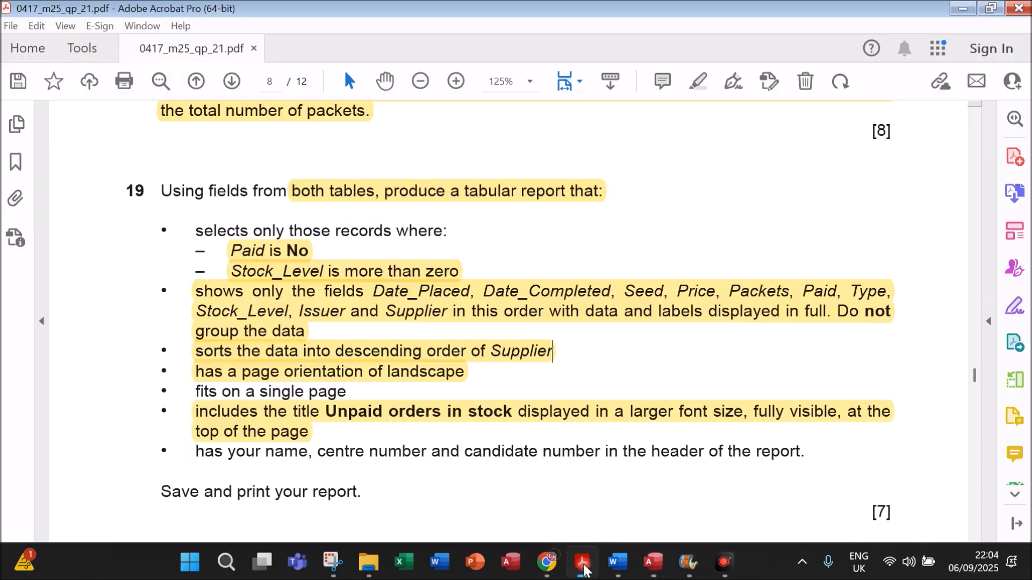
{"action": "mouse_move", "coordinate": [652, 563]}
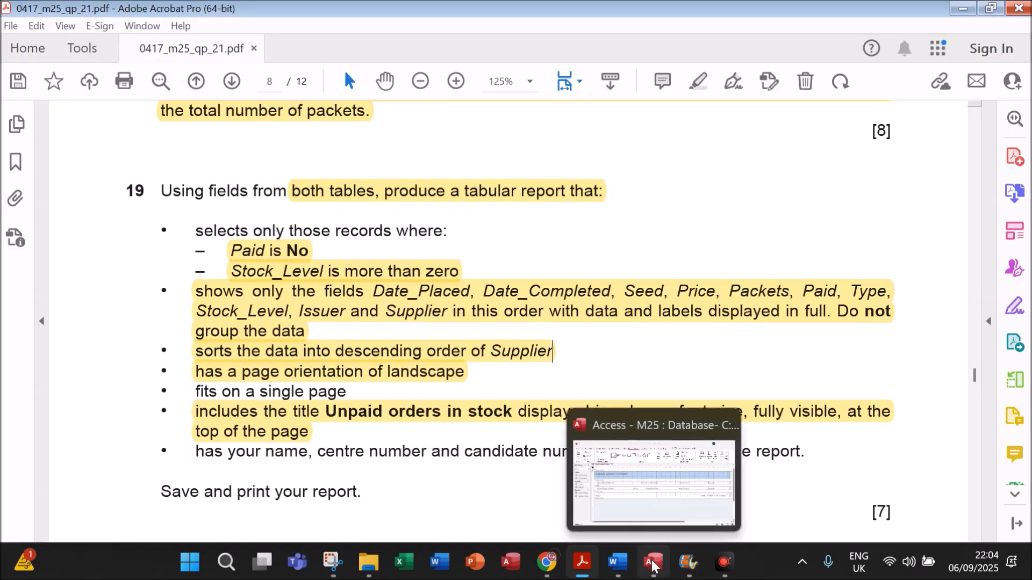
{"action": "left_click_drag", "start_coordinate": [195, 391], "coordinate": [325, 391]}
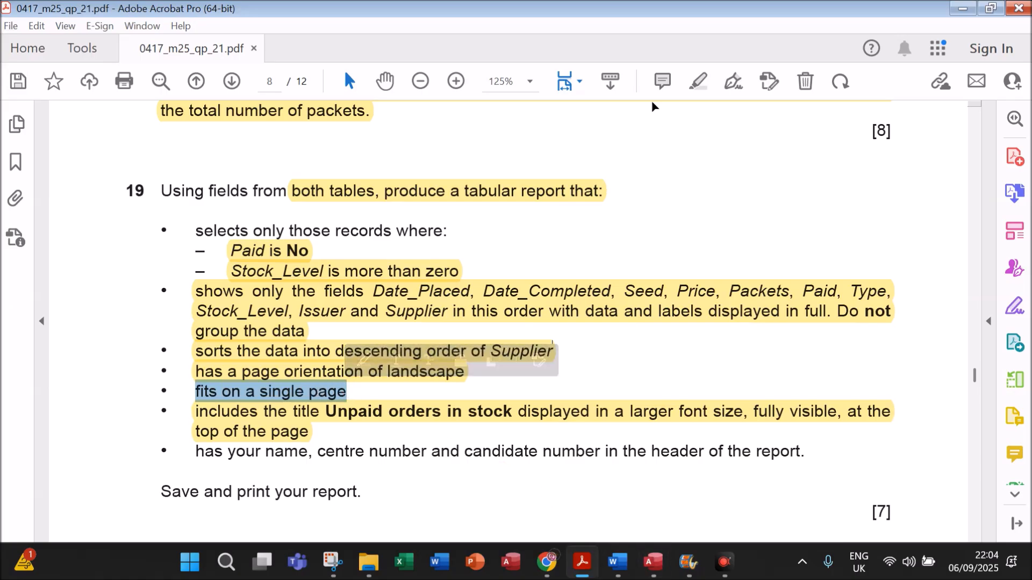
{"action": "left_click", "coordinate": [693, 84]}
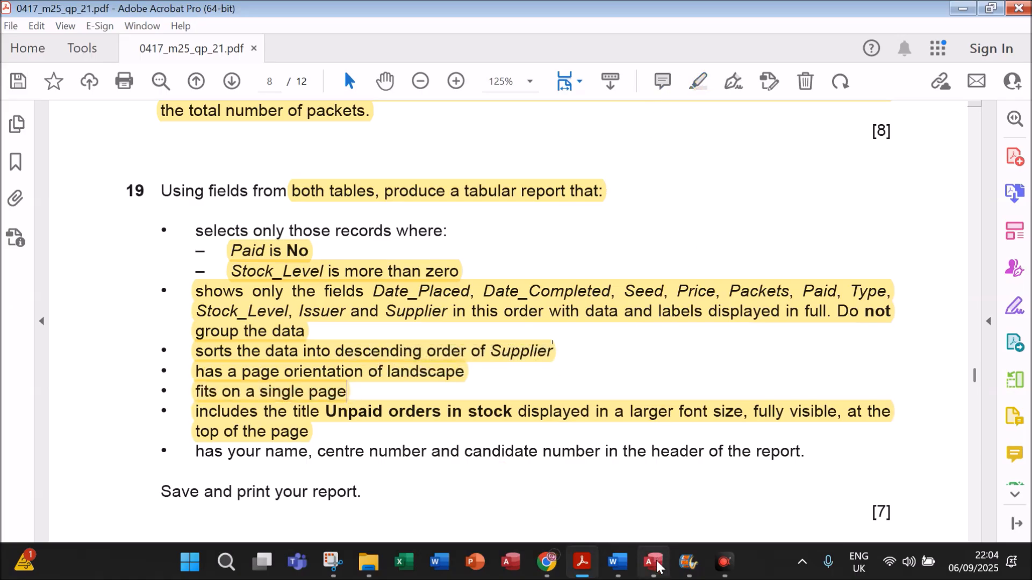
Return to Access, show the report in Layout View, narrow the Seed column from its left edge and widen the Date Completed column
{"action": "mouse_move", "coordinate": [657, 567]}
{"action": "left_click", "coordinate": [653, 483]}
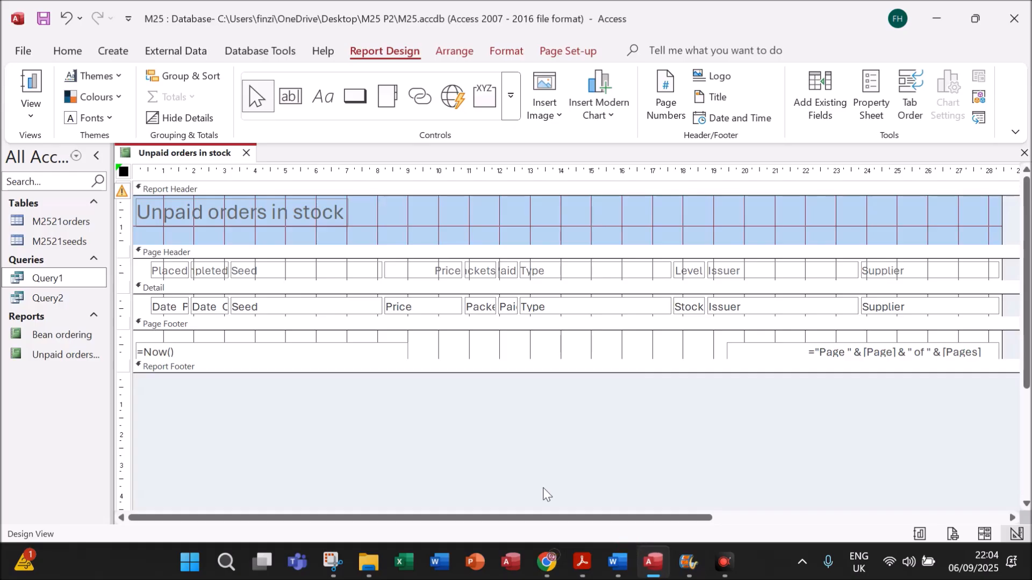
{"action": "right_click", "coordinate": [173, 159]}
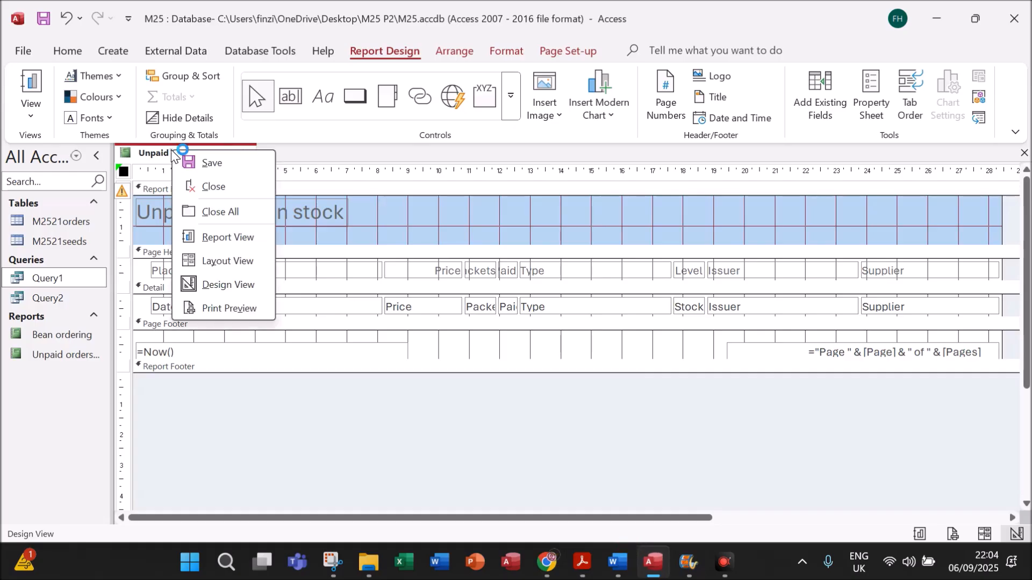
{"action": "left_click", "coordinate": [228, 262]}
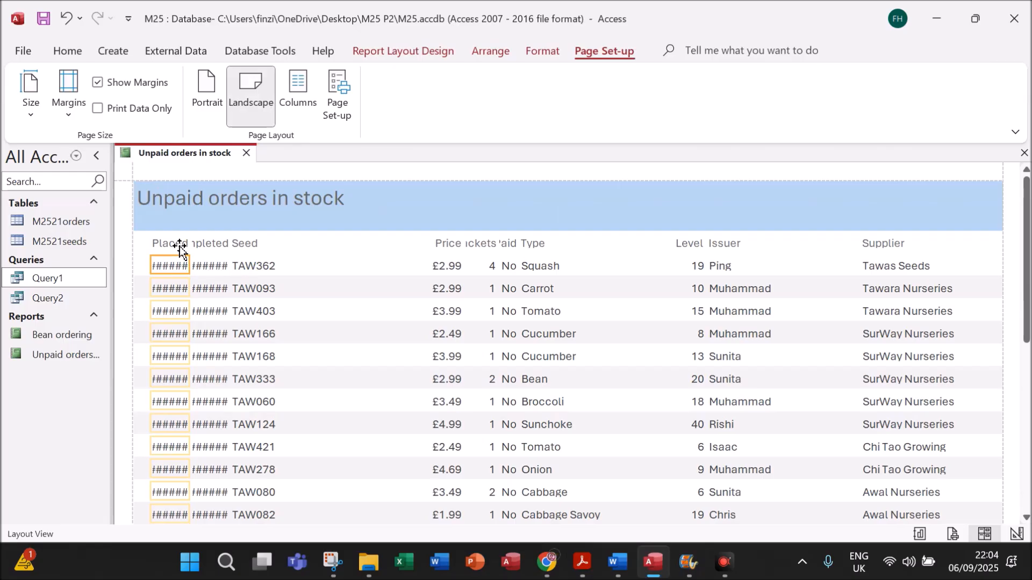
{"action": "left_click", "coordinate": [253, 244]}
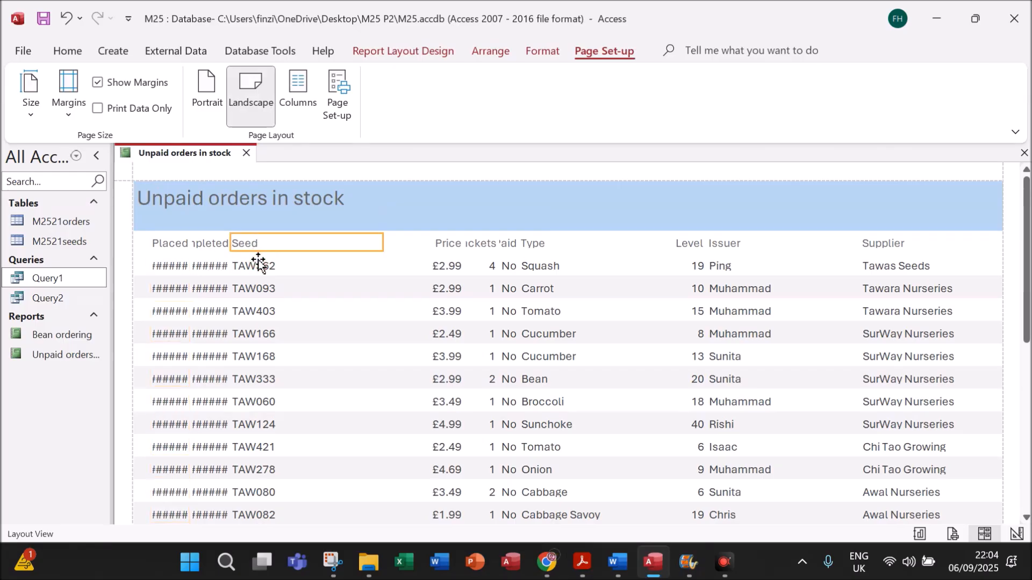
{"action": "left_click", "coordinate": [252, 253]}
{"action": "left_click_drag", "start_coordinate": [231, 243], "coordinate": [285, 240]}
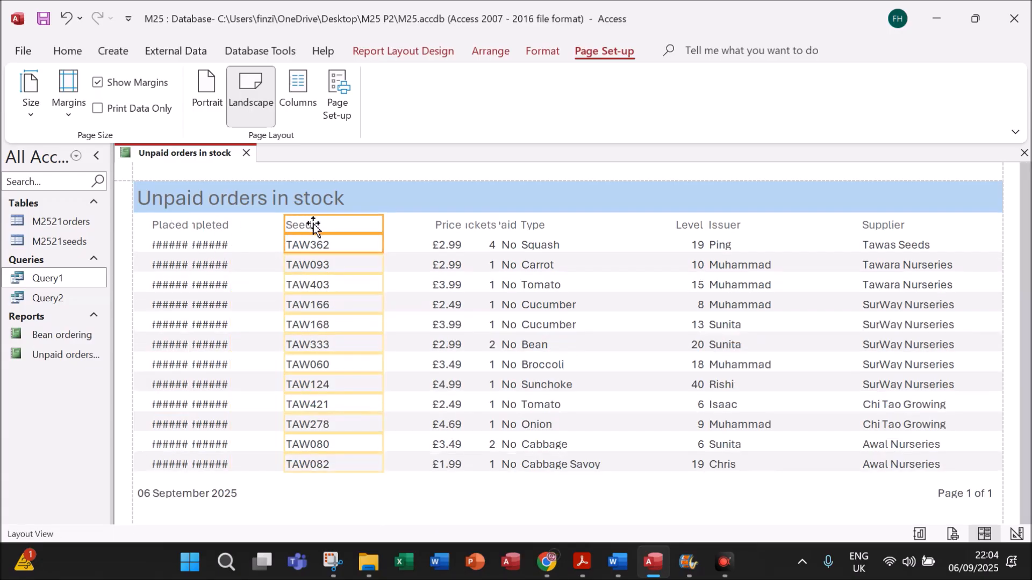
{"action": "left_click", "coordinate": [218, 224]}
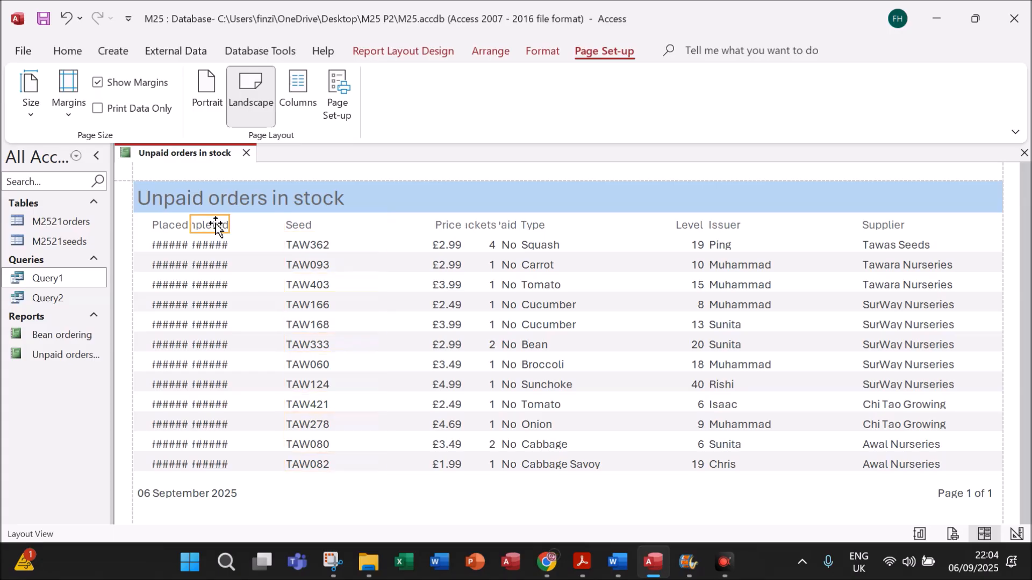
{"action": "left_click_drag", "start_coordinate": [240, 217], "coordinate": [272, 217]}
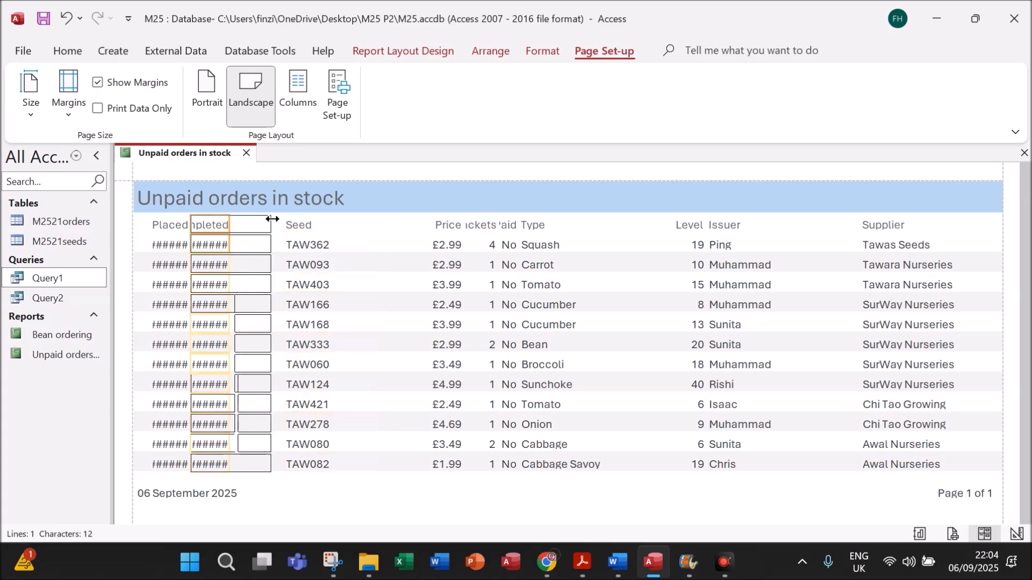
Shift the Seed and Date Completed columns rightwards and widen both date columns until their headings and dates show in full
{"action": "left_click", "coordinate": [307, 226]}
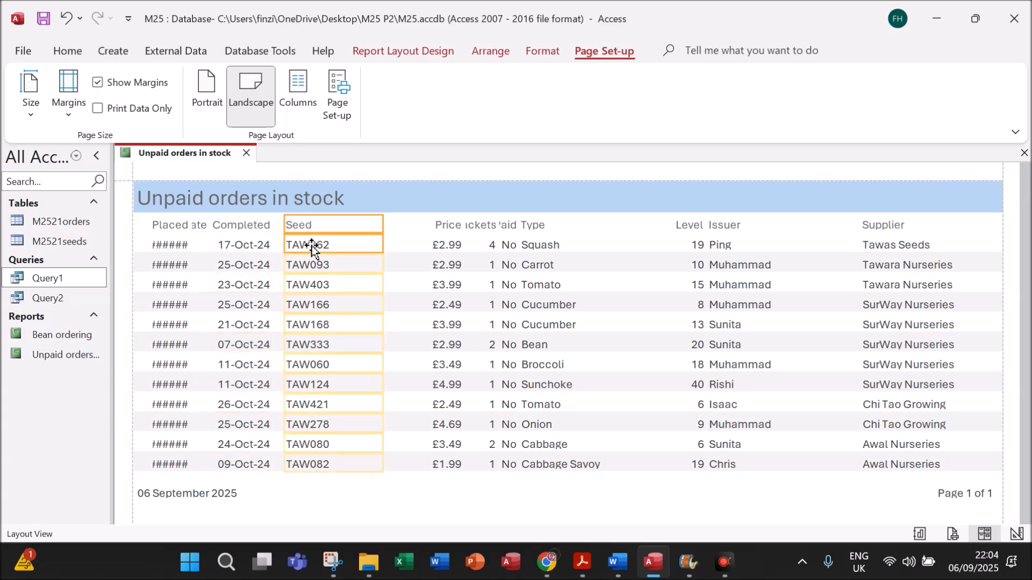
{"action": "mouse_move", "coordinate": [381, 223]}
{"action": "left_mouse_down"}
{"action": "mouse_move", "coordinate": [347, 223]}
{"action": "mouse_move", "coordinate": [385, 225]}
{"action": "left_mouse_up"}
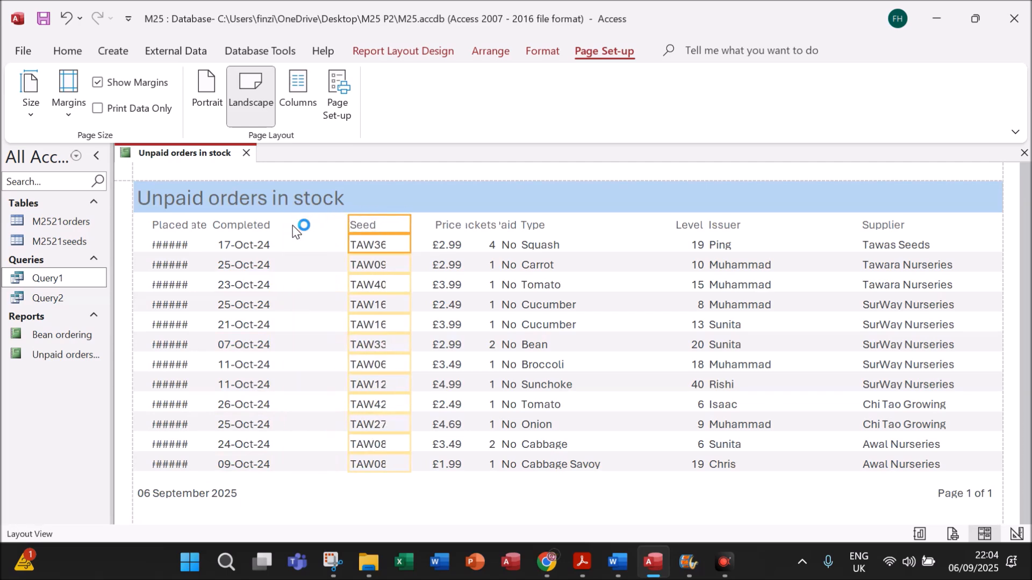
{"action": "left_click", "coordinate": [256, 227]}
{"action": "left_click_drag", "start_coordinate": [303, 230], "coordinate": [304, 225]}
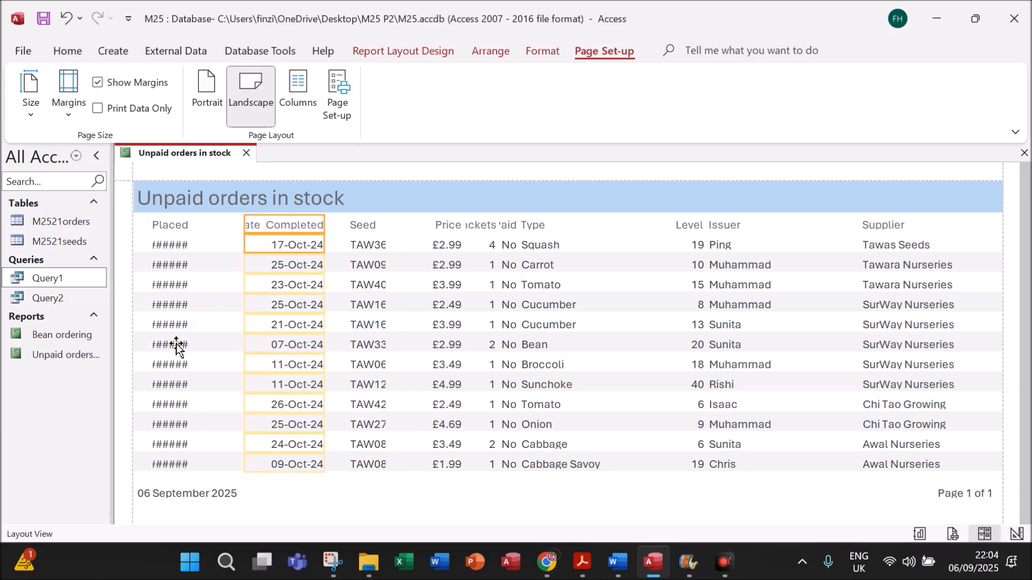
{"action": "left_click_drag", "start_coordinate": [325, 226], "coordinate": [339, 226]}
{"action": "left_click", "coordinate": [169, 225]}
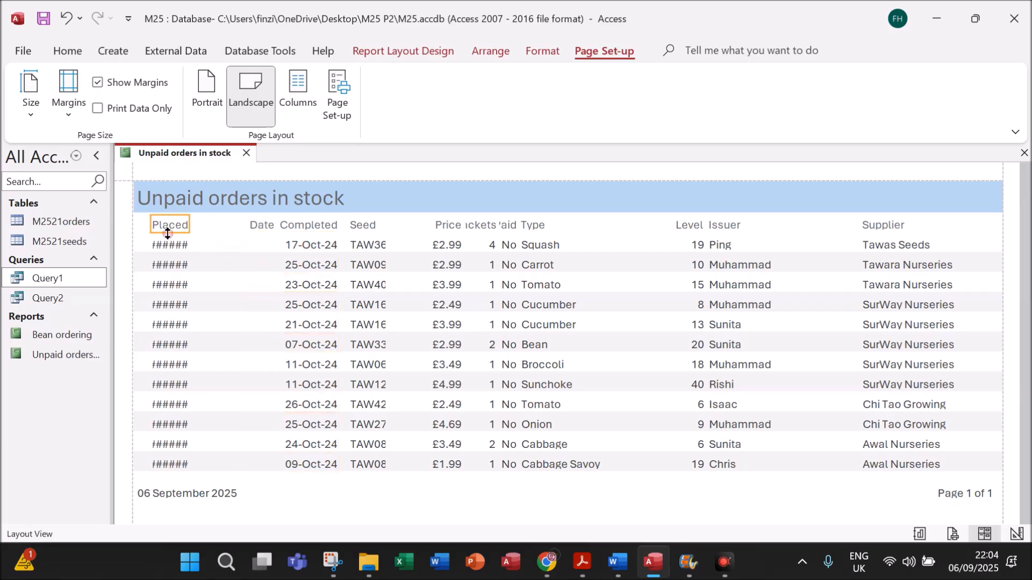
{"action": "left_click_drag", "start_coordinate": [190, 225], "coordinate": [240, 224]}
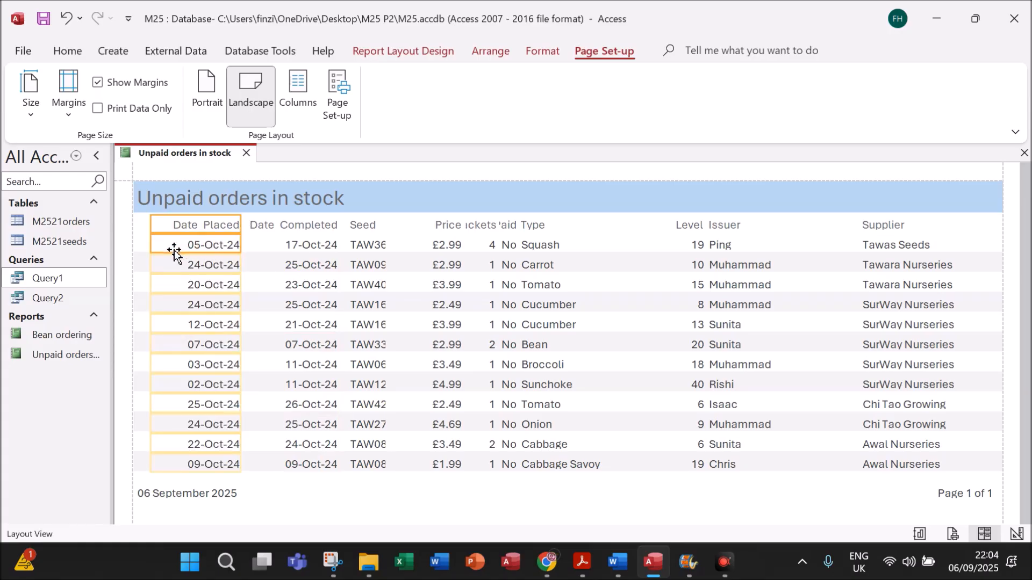
Narrow the Price values and heading from their left edge so that the Seed codes show in full
{"action": "left_click", "coordinate": [364, 225]}
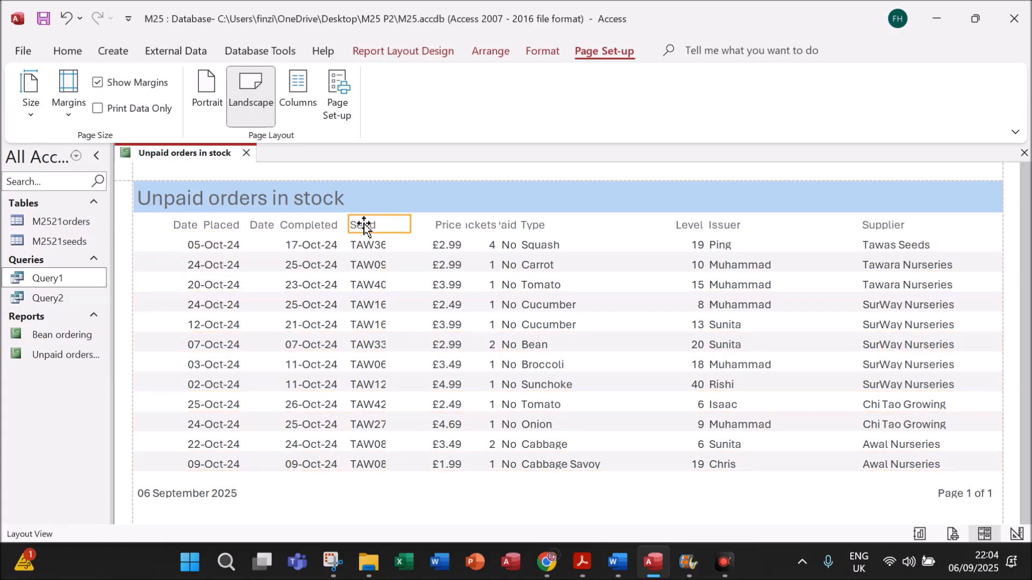
{"action": "left_click_drag", "start_coordinate": [410, 221], "coordinate": [414, 221]}
{"action": "left_click", "coordinate": [430, 324]}
{"action": "left_click_drag", "start_coordinate": [384, 322], "coordinate": [410, 309]}
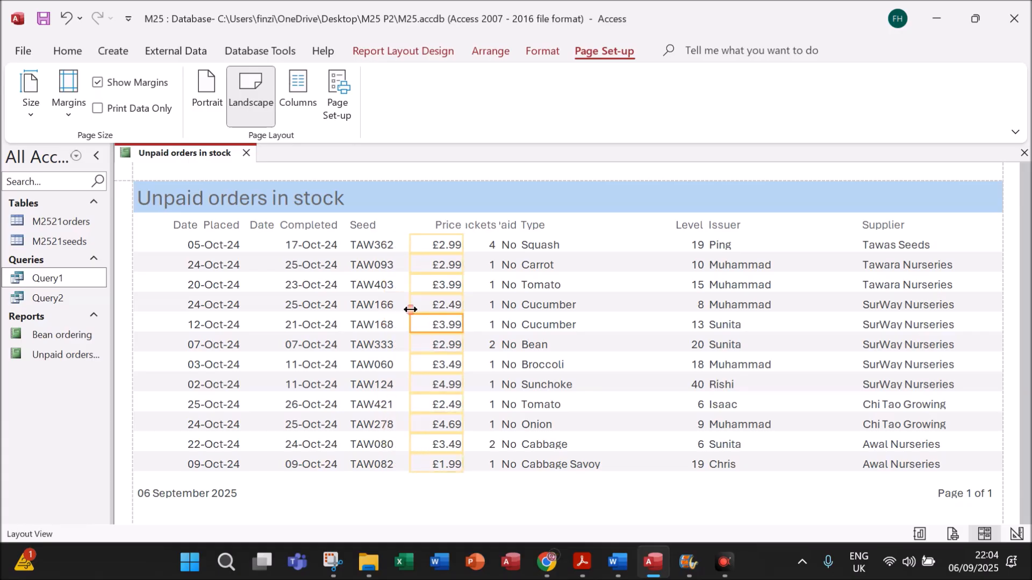
{"action": "left_click", "coordinate": [444, 228]}
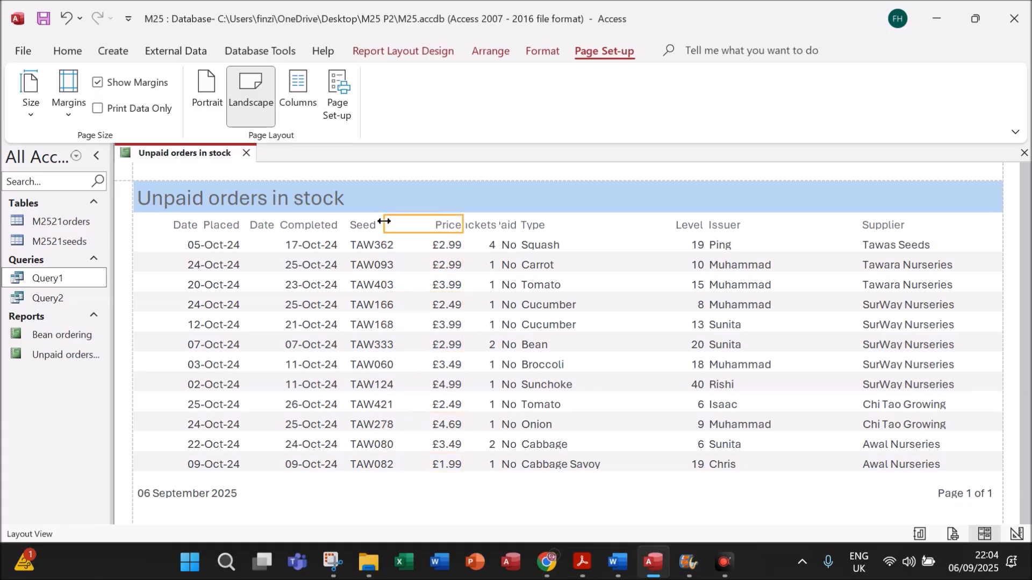
{"action": "left_click_drag", "start_coordinate": [384, 220], "coordinate": [413, 221]}
Narrow the Type column from both sides to free space next to the Paid column
{"action": "left_click", "coordinate": [525, 224]}
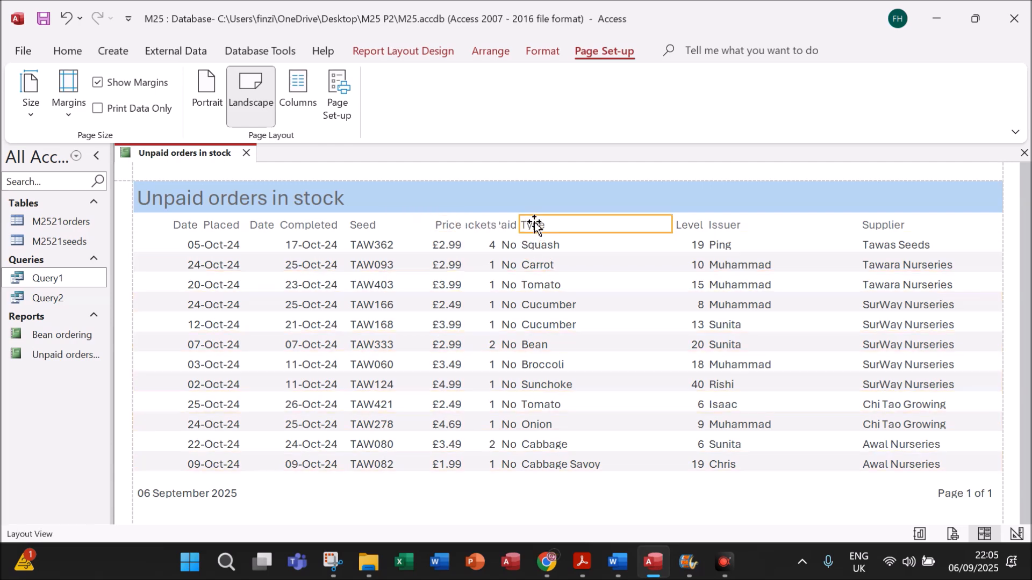
{"action": "left_click_drag", "start_coordinate": [520, 226], "coordinate": [559, 230]}
{"action": "left_click_drag", "start_coordinate": [671, 222], "coordinate": [652, 230]}
Widen the Paid column and shift it towards Type, and widen the Packets column until its heading shows in full
{"action": "left_click", "coordinate": [513, 224]}
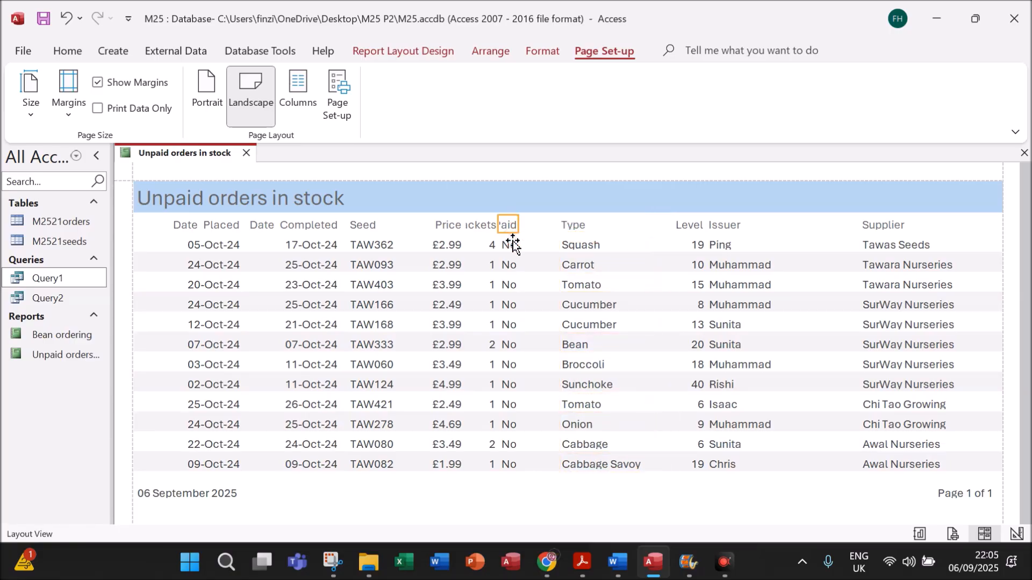
{"action": "left_click_drag", "start_coordinate": [522, 223], "coordinate": [529, 225]}
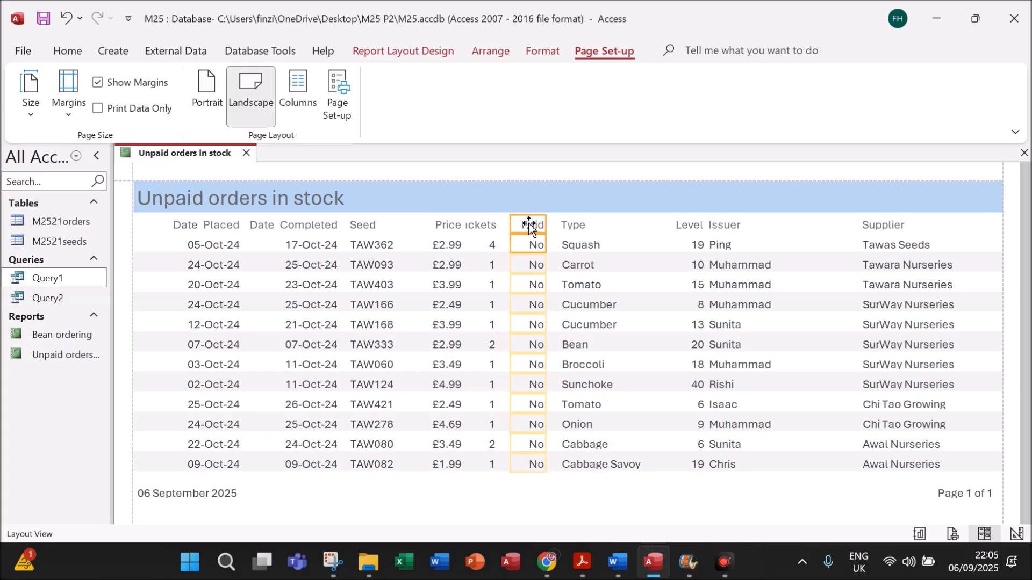
{"action": "left_click", "coordinate": [474, 225]}
{"action": "left_click_drag", "start_coordinate": [495, 225], "coordinate": [510, 225]}
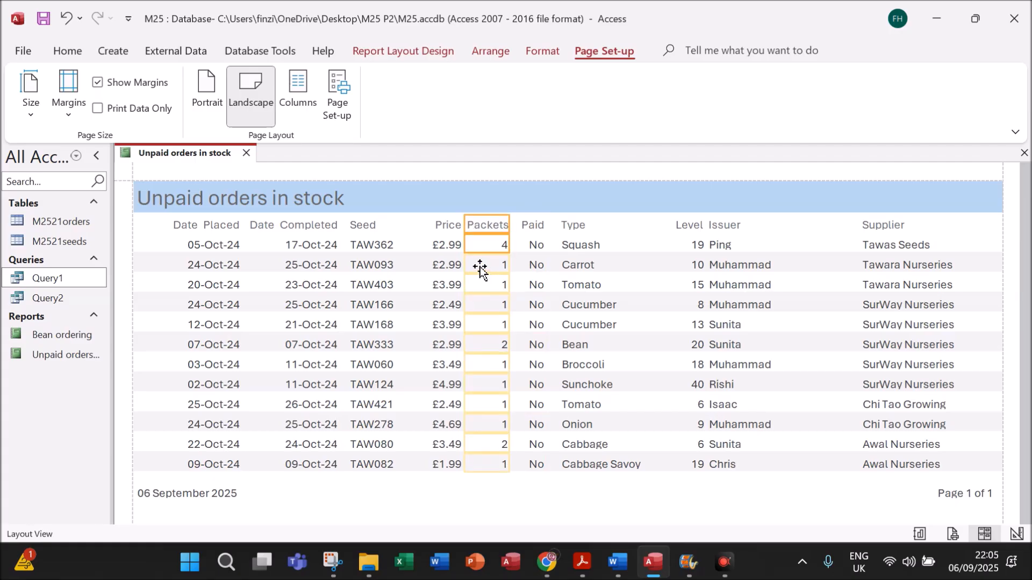
Nudge the Price heading and values slightly leftwards, away from the Packets column
{"action": "left_click", "coordinate": [451, 224]}
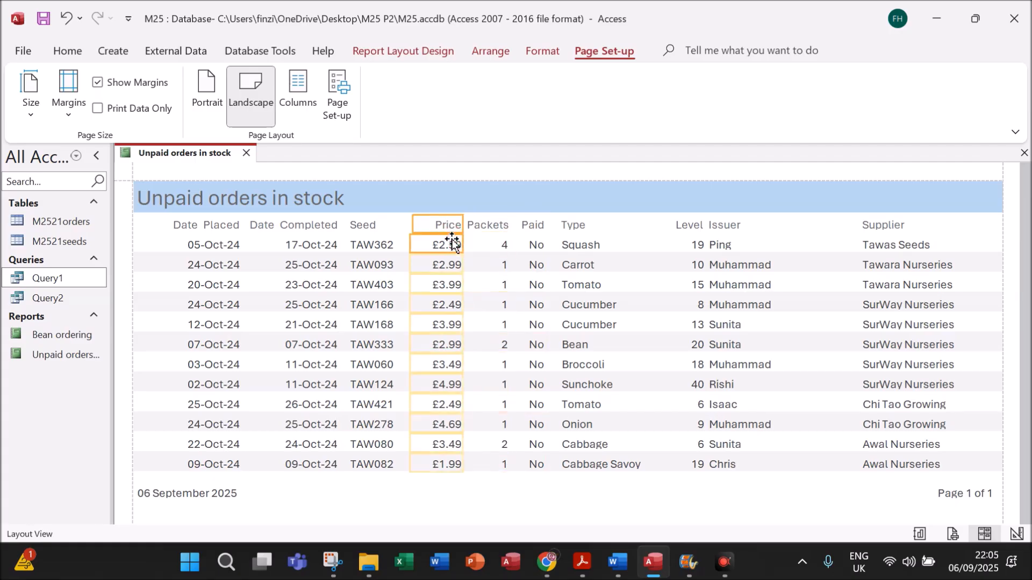
{"action": "key", "text": "Left"}
{"action": "key", "text": "Left"}
{"action": "key", "text": "Left"}
{"action": "key", "text": "Left"}
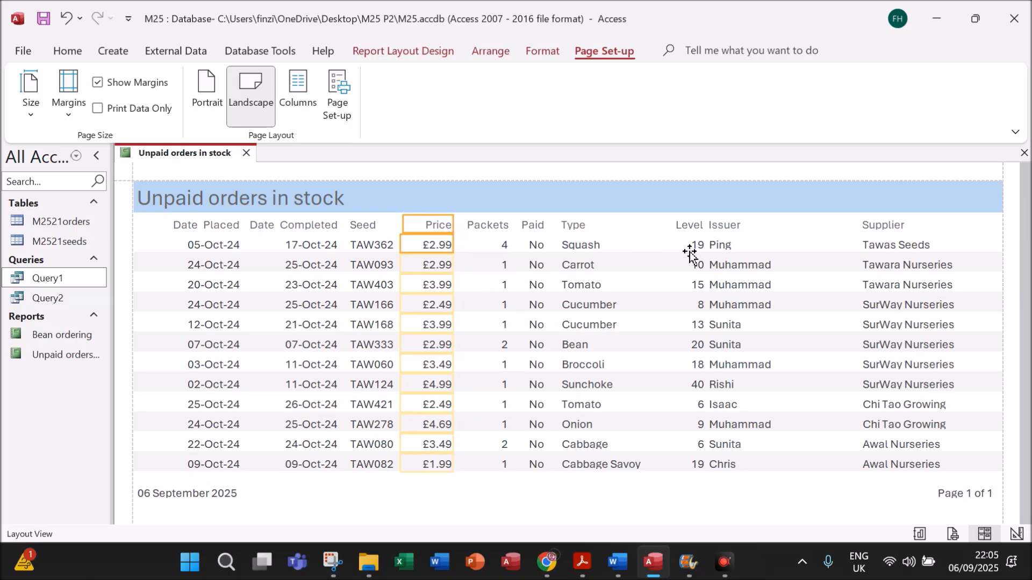
Select the stock level heading with its values and nudge the column leftwards, away from Issuer
{"action": "left_click", "coordinate": [688, 225]}
{"action": "left_click", "coordinate": [696, 256]}
{"action": "left_click", "coordinate": [693, 225]}
{"action": "left_click", "coordinate": [698, 249], "text": "shift"}
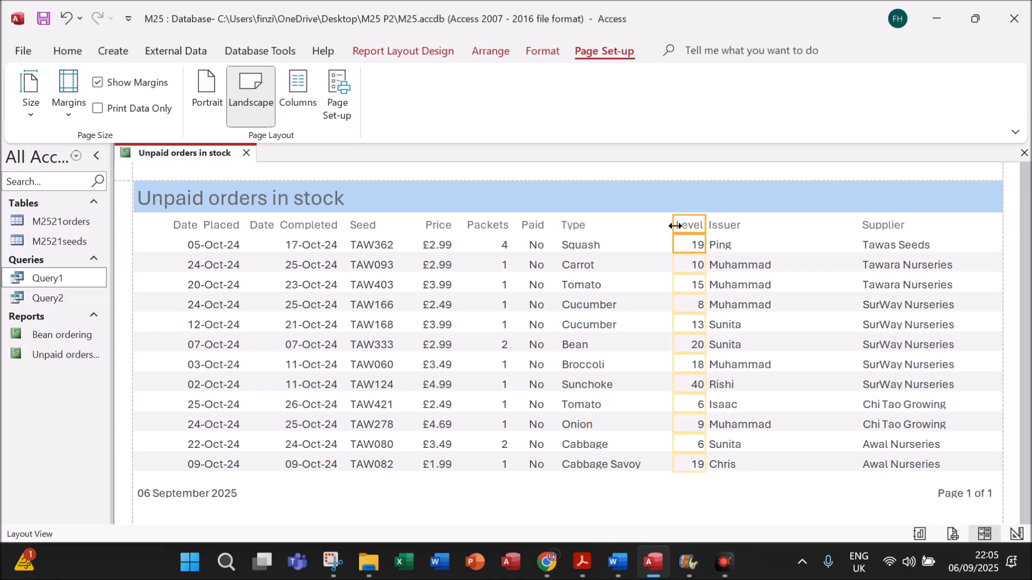
{"action": "key", "text": "Left"}
{"action": "key", "text": "Left"}
{"action": "key", "text": "Left"}
{"action": "key", "text": "Left"}
{"action": "key", "text": "Left"}
{"action": "key", "text": "Left"}
{"action": "key", "text": "Left"}
{"action": "key", "text": "Left"}
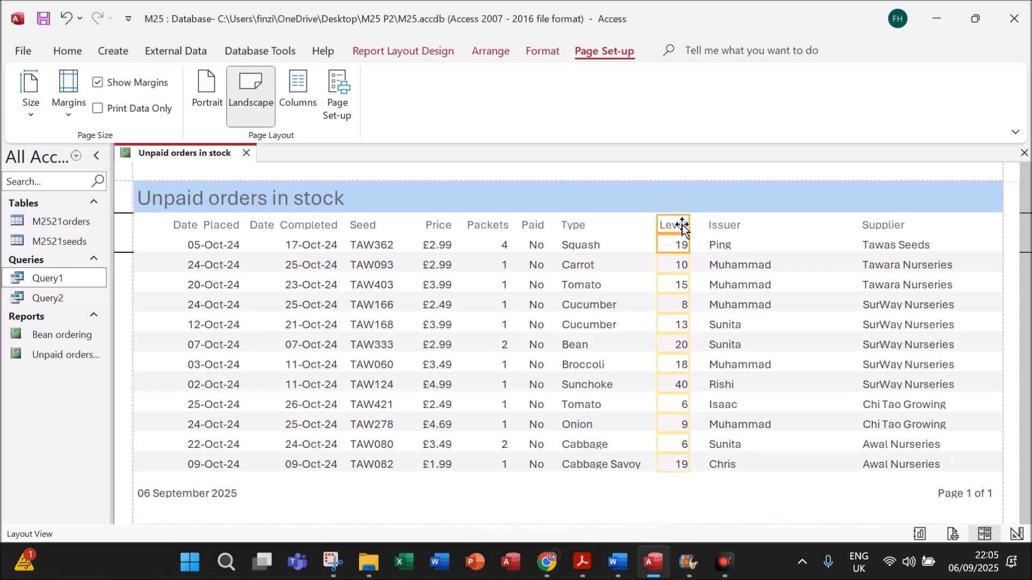
Narrow the Issuer and Supplier columns and shift the Supplier column leftwards, closer to Issuer
{"action": "left_click", "coordinate": [725, 225]}
{"action": "left_click", "coordinate": [731, 245], "text": "shift"}
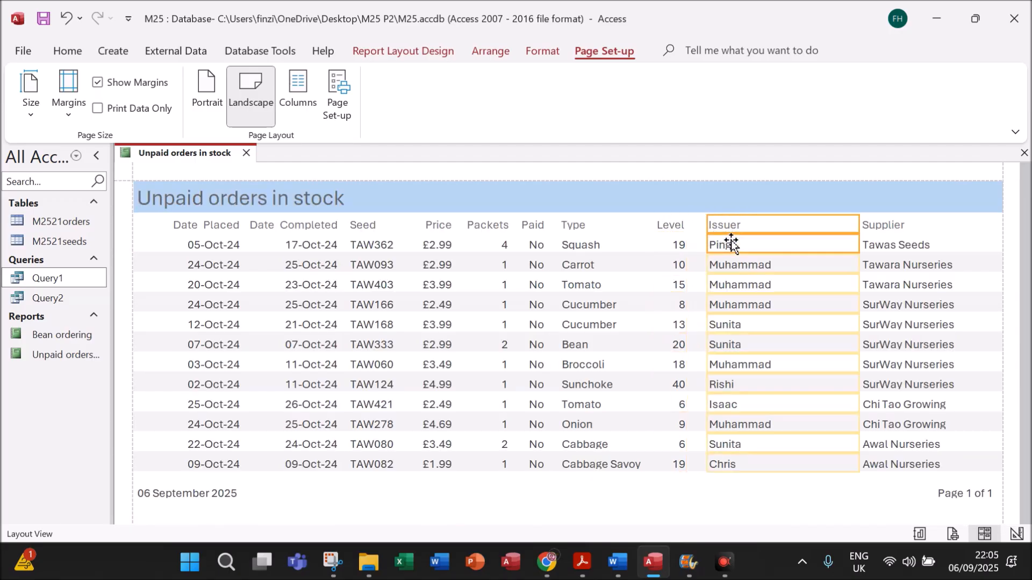
{"action": "left_click_drag", "start_coordinate": [859, 223], "coordinate": [798, 241]}
{"action": "left_click", "coordinate": [896, 231]}
{"action": "left_click", "coordinate": [894, 246], "text": "shift"}
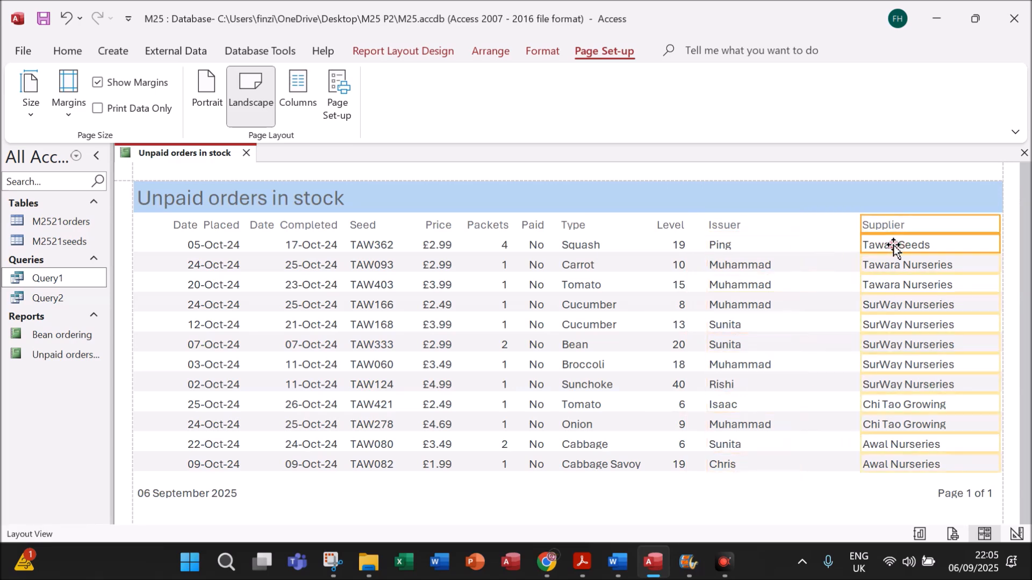
{"action": "left_click_drag", "start_coordinate": [998, 242], "coordinate": [973, 244]}
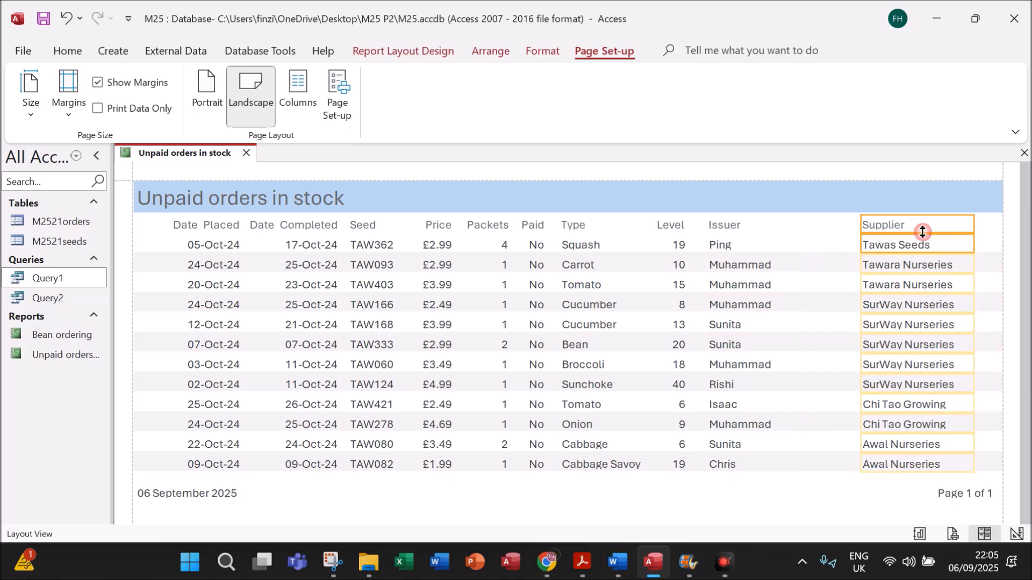
{"action": "left_click_drag", "start_coordinate": [882, 229], "coordinate": [880, 229]}
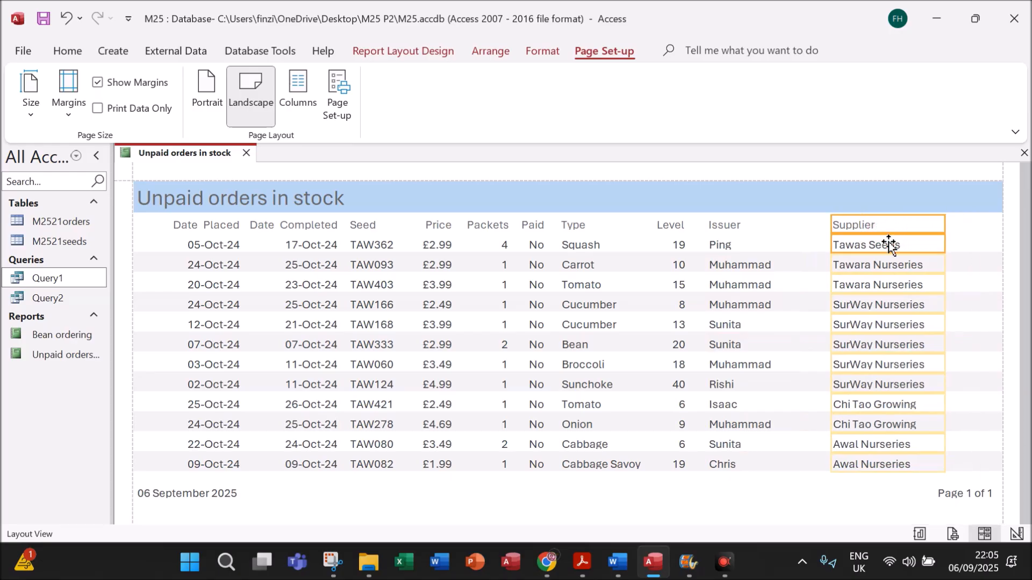
Delete the date and the page number from the report's page footer
{"action": "left_click", "coordinate": [814, 493]}
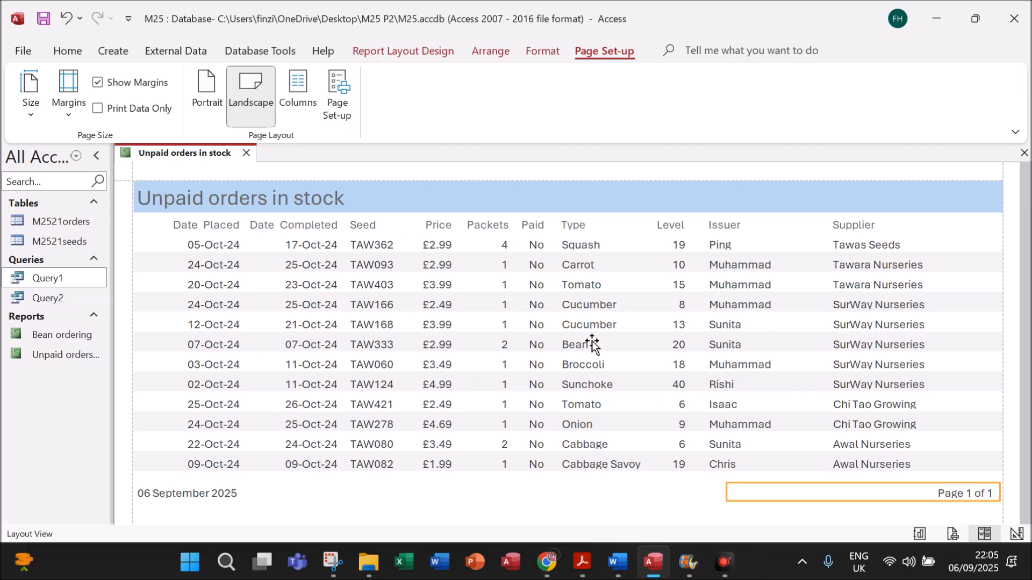
{"action": "left_click", "coordinate": [195, 494]}
{"action": "key", "text": "Delete"}
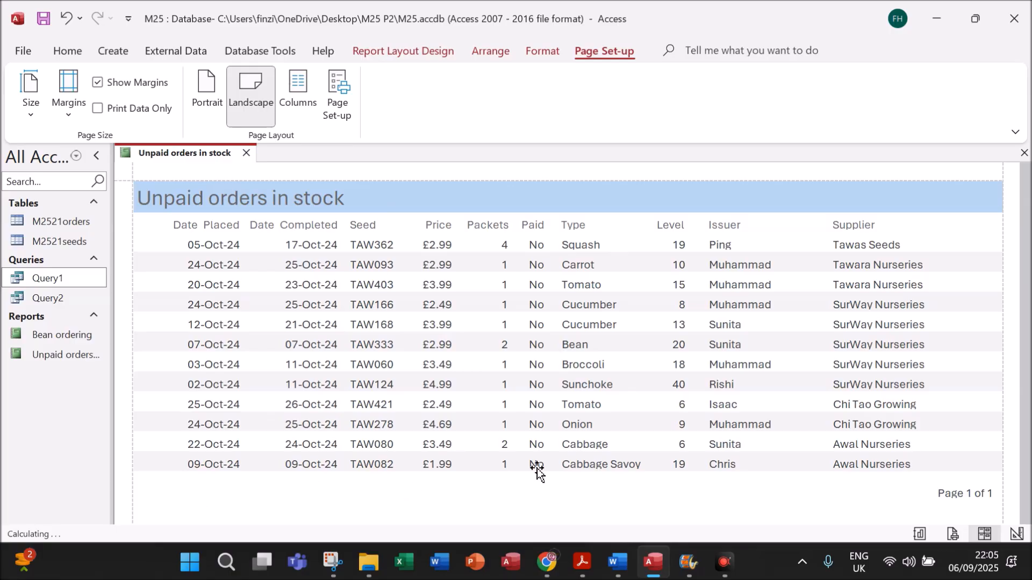
{"action": "left_click", "coordinate": [962, 491]}
{"action": "key", "text": "Delete"}
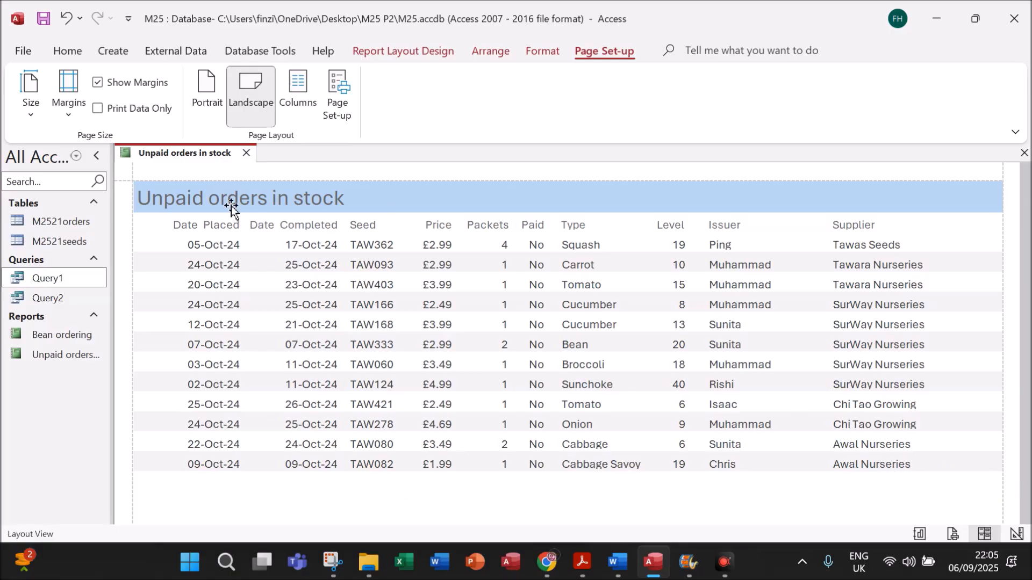
Switch to the exam paper, select question 19's requirement for candidate details in the report header, and return to the database
{"action": "left_click", "coordinate": [582, 562]}
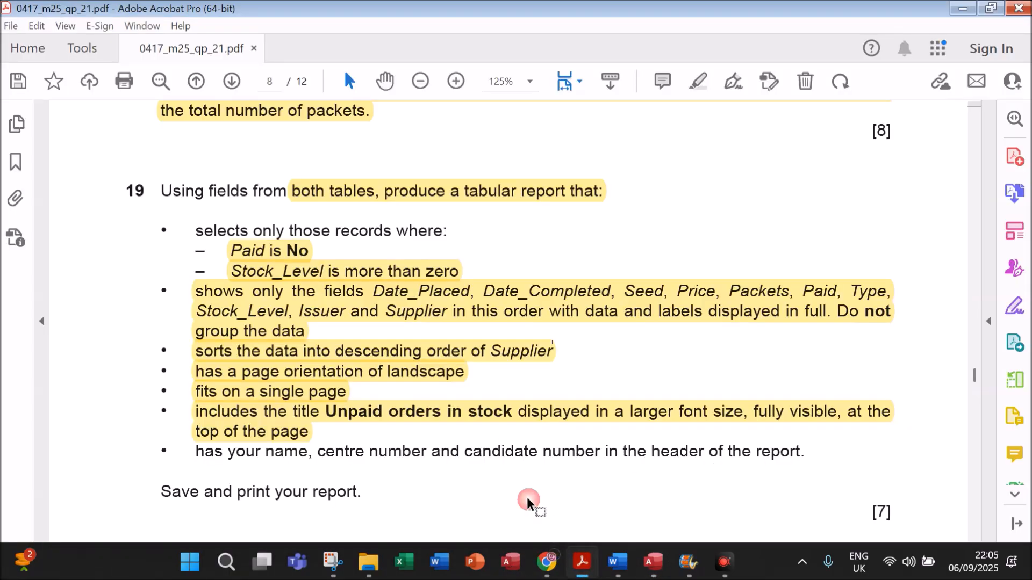
{"action": "mouse_move", "coordinate": [196, 451]}
{"action": "left_mouse_down"}
{"action": "mouse_move", "coordinate": [505, 461]}
{"action": "mouse_move", "coordinate": [809, 453]}
{"action": "left_mouse_up"}
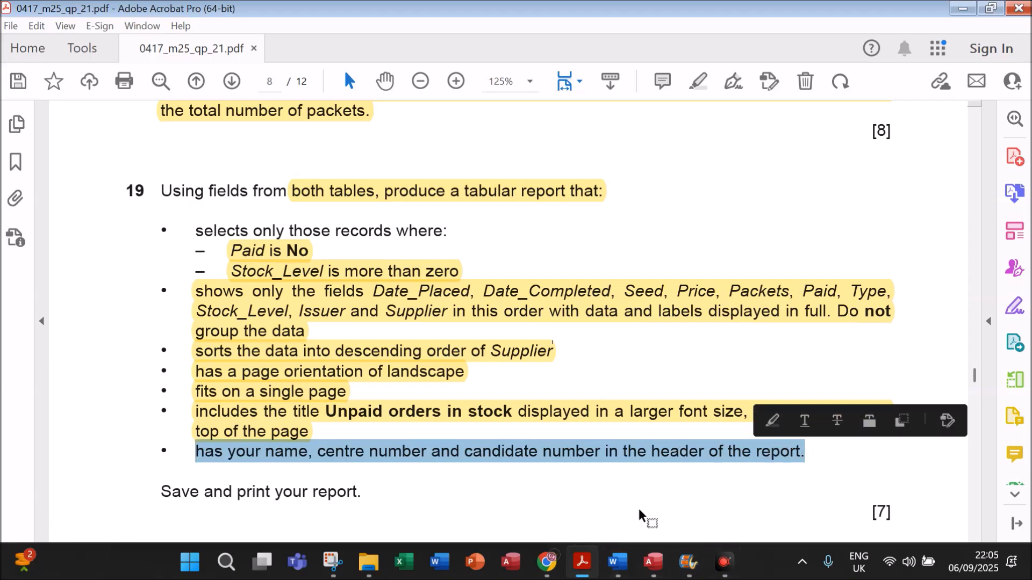
{"action": "left_click", "coordinate": [653, 563]}
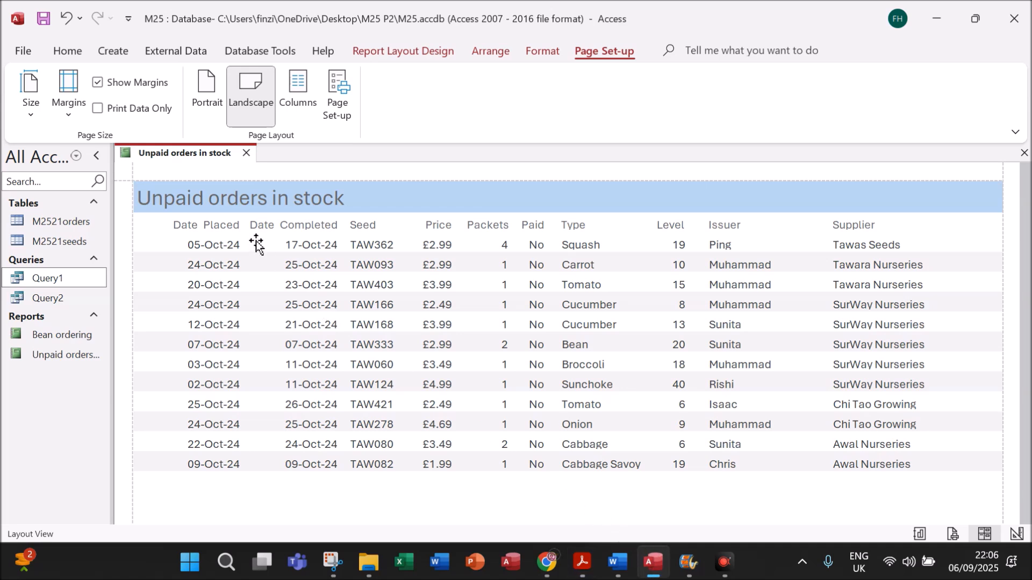
Open the report in Design View, make the report header taller and move the Unpaid orders in stock title lower within it
{"action": "right_click", "coordinate": [213, 153]}
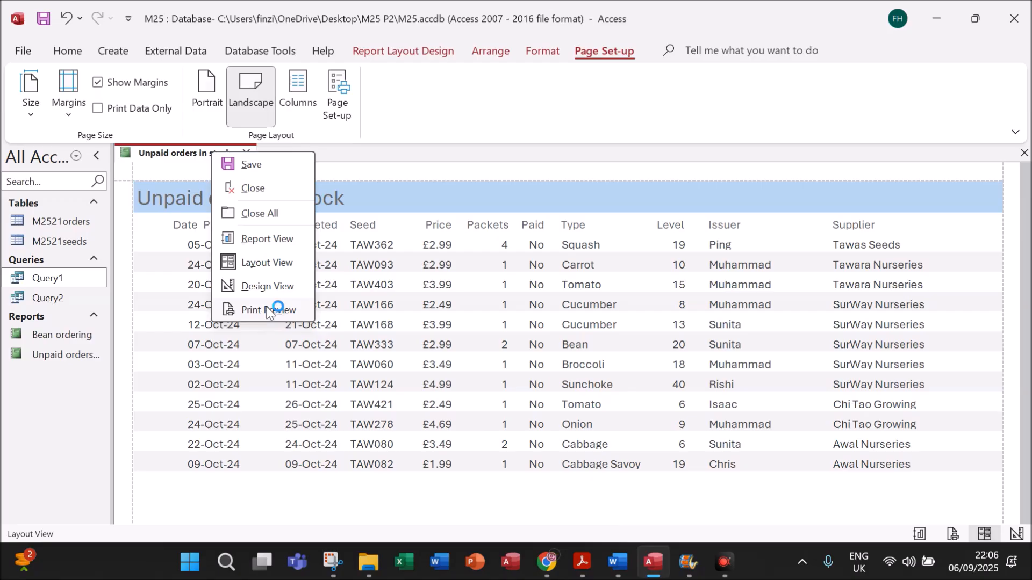
{"action": "left_click", "coordinate": [270, 286]}
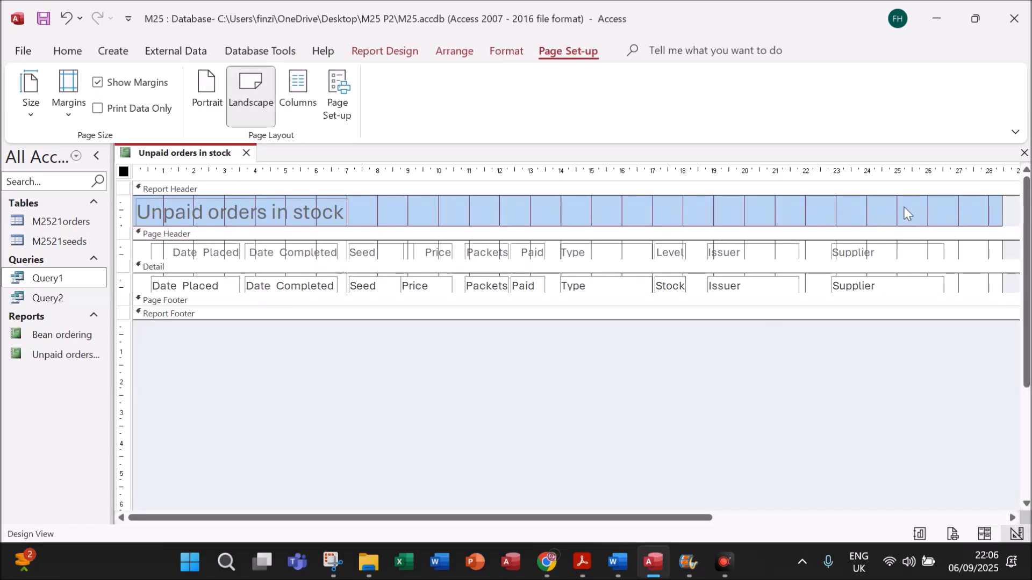
{"action": "left_click_drag", "start_coordinate": [134, 226], "coordinate": [134, 247]}
{"action": "left_click", "coordinate": [279, 220]}
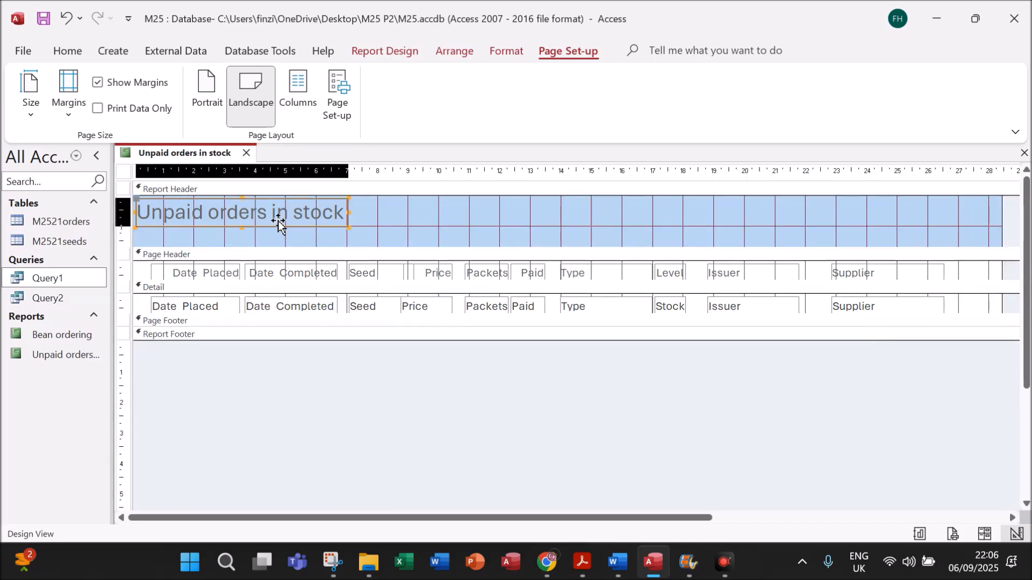
{"action": "left_click_drag", "start_coordinate": [278, 222], "coordinate": [277, 238]}
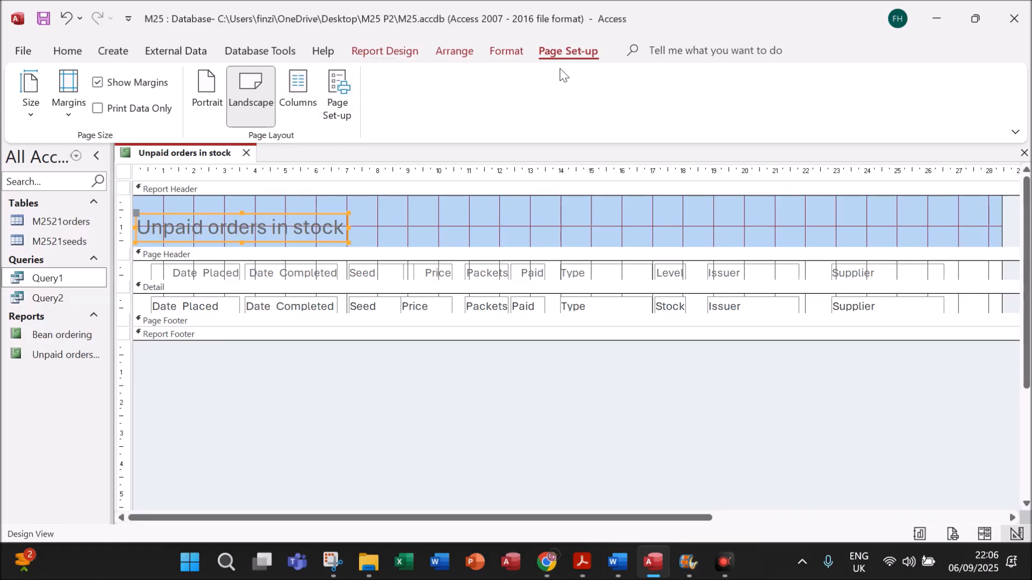
Add a label at the far end of the report header containing the candidate's name, centre number and candidate number
{"action": "left_click", "coordinate": [381, 53]}
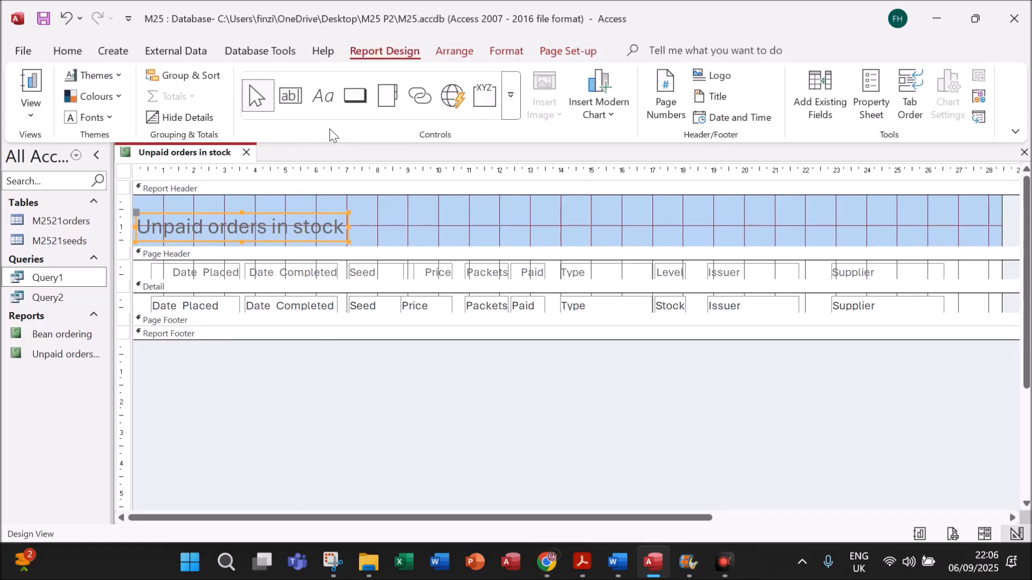
{"action": "left_click", "coordinate": [322, 97]}
{"action": "left_click_drag", "start_coordinate": [841, 200], "coordinate": [998, 222]}
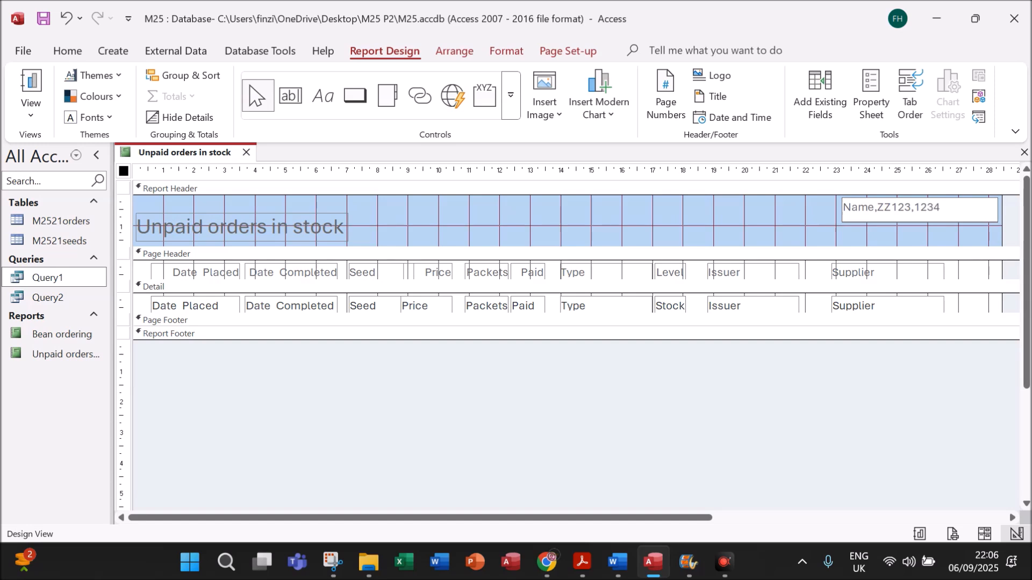
{"action": "left_click", "coordinate": [377, 188]}
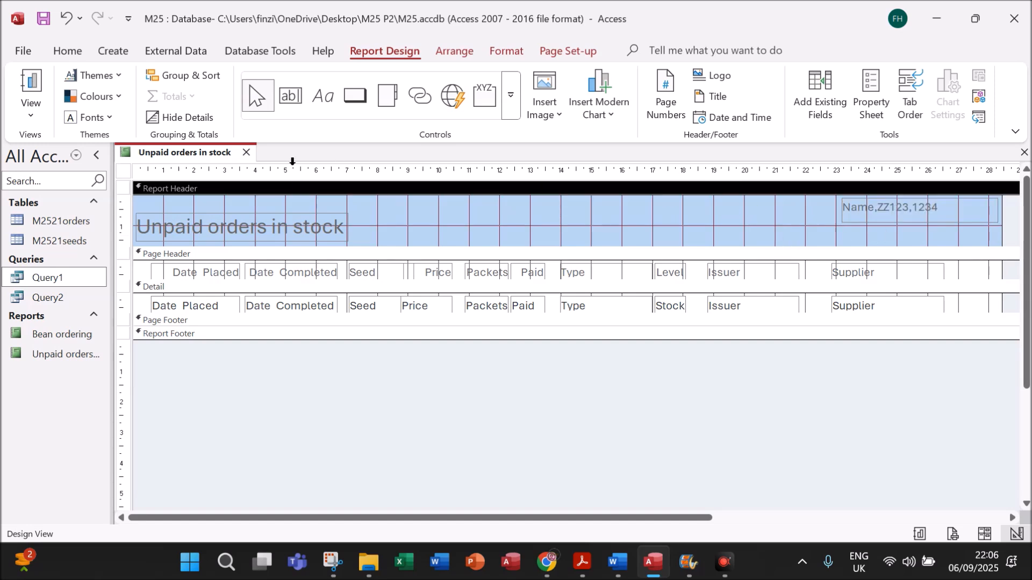
Preview the printed page of the report and check it against the question 19 requirements in the exam paper
{"action": "right_click", "coordinate": [209, 155]}
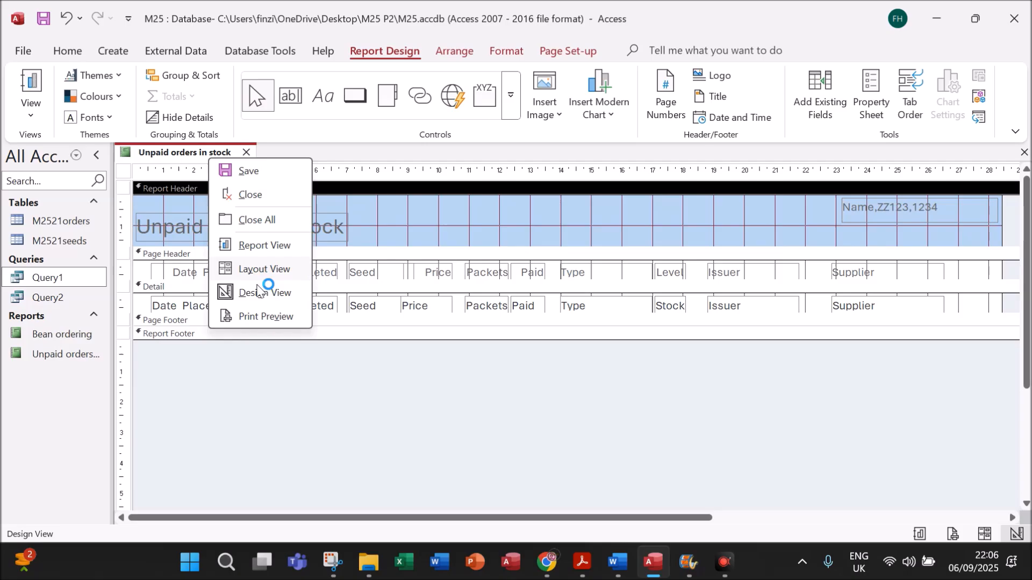
{"action": "left_click", "coordinate": [270, 317]}
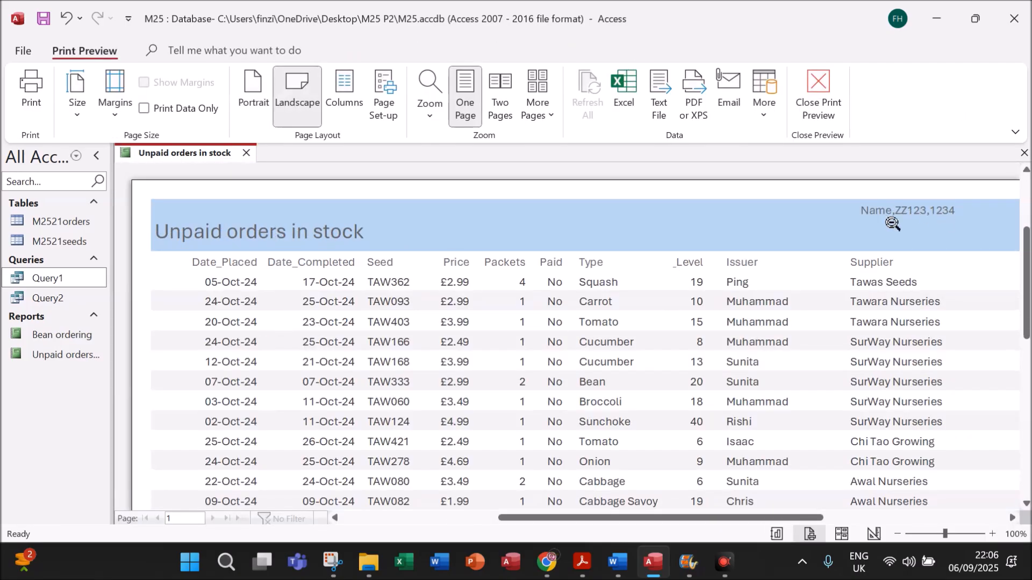
{"action": "scroll", "coordinate": [848, 356], "scroll_direction": "down", "scroll_amount": 1}
{"action": "scroll", "coordinate": [849, 359], "scroll_direction": "down", "scroll_amount": 5}
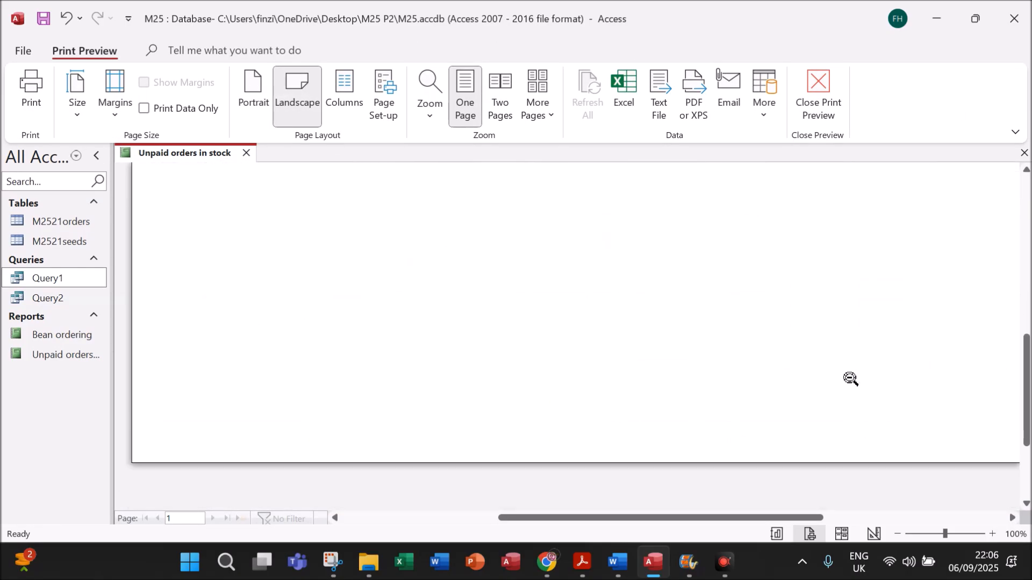
{"action": "scroll", "coordinate": [850, 362], "scroll_direction": "up", "scroll_amount": 7}
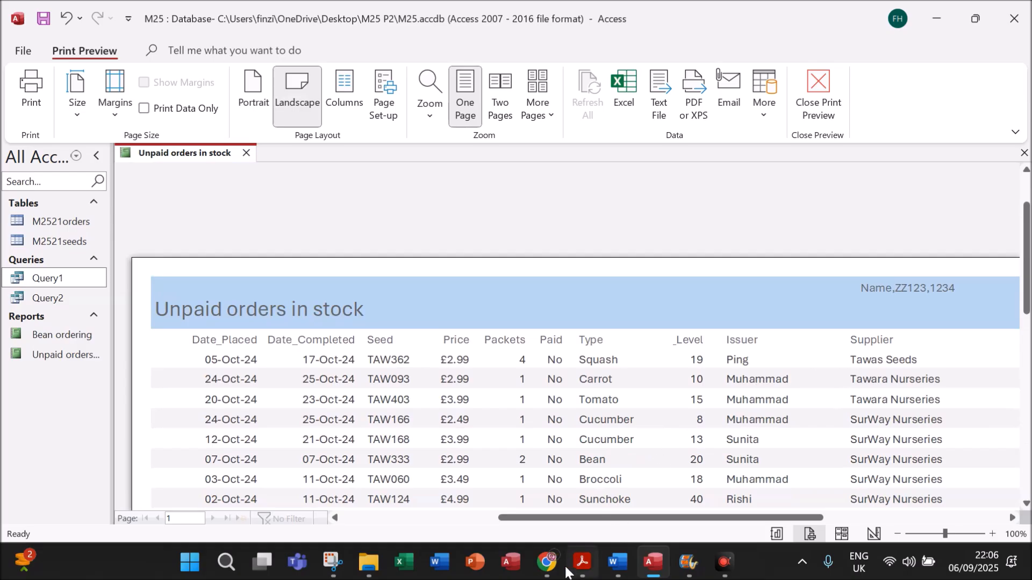
{"action": "left_click", "coordinate": [580, 567]}
{"action": "scroll", "coordinate": [471, 435], "scroll_direction": "down", "scroll_amount": 2}
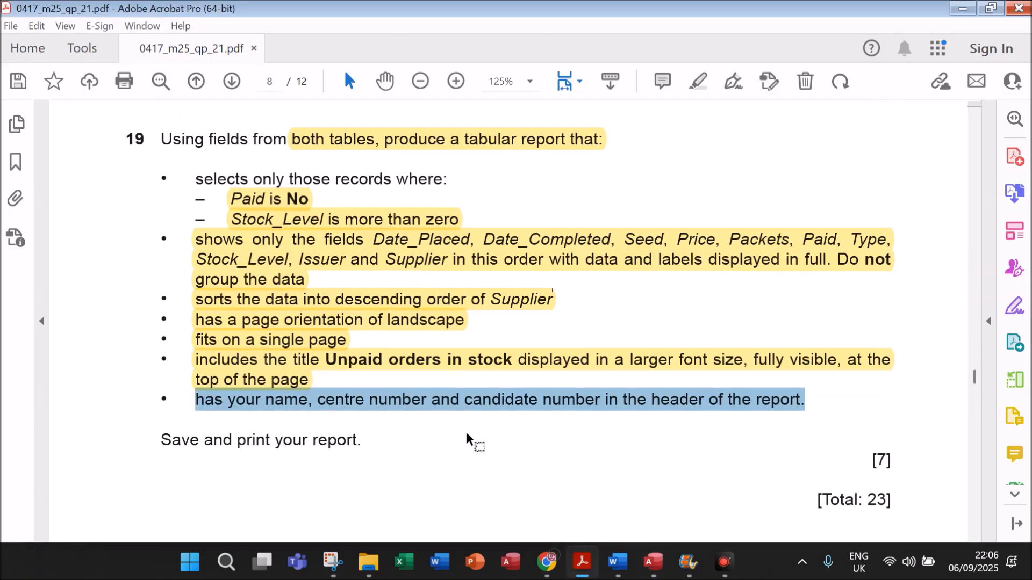
{"action": "left_click", "coordinate": [653, 561]}
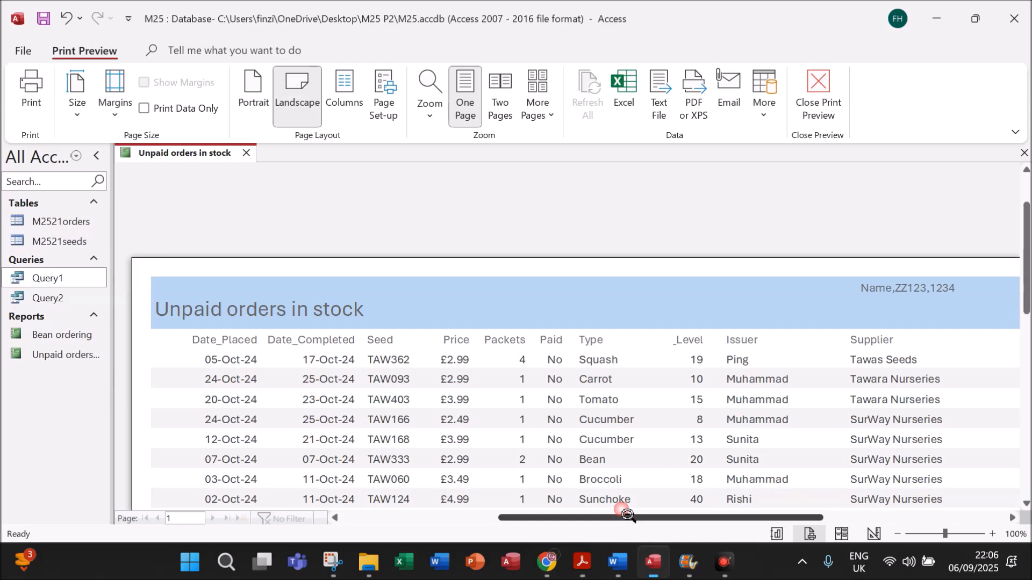
Save the Unpaid orders in stock report, open its print settings and close them without printing
{"action": "right_click", "coordinate": [182, 155]}
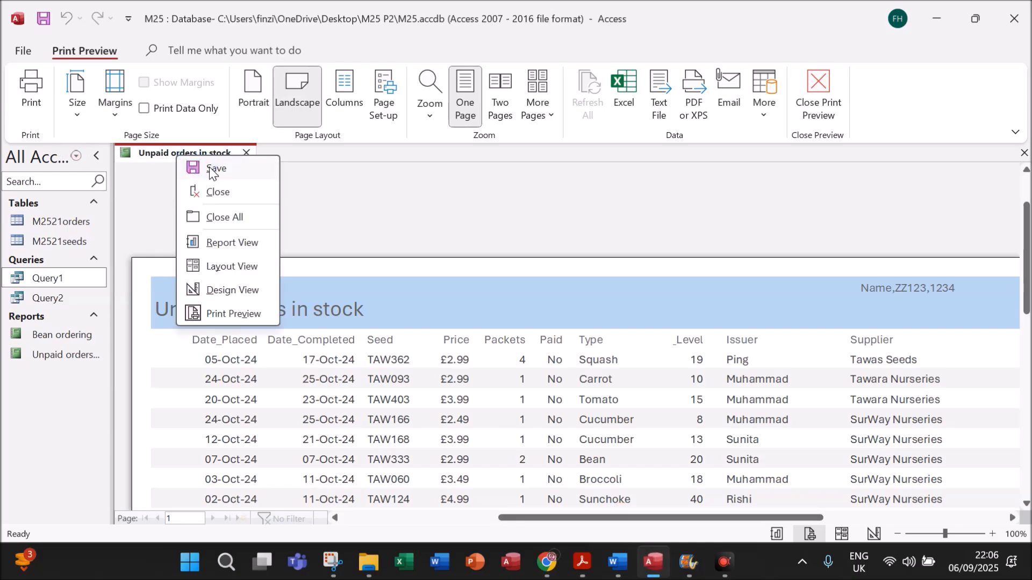
{"action": "left_click", "coordinate": [183, 157]}
{"action": "left_click", "coordinate": [25, 95]}
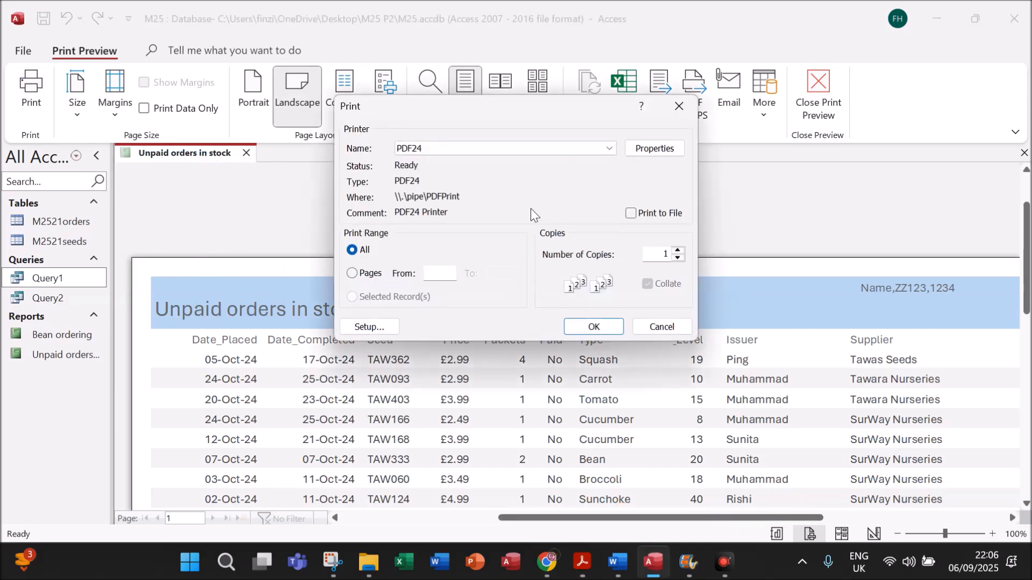
{"action": "left_click", "coordinate": [661, 327]}
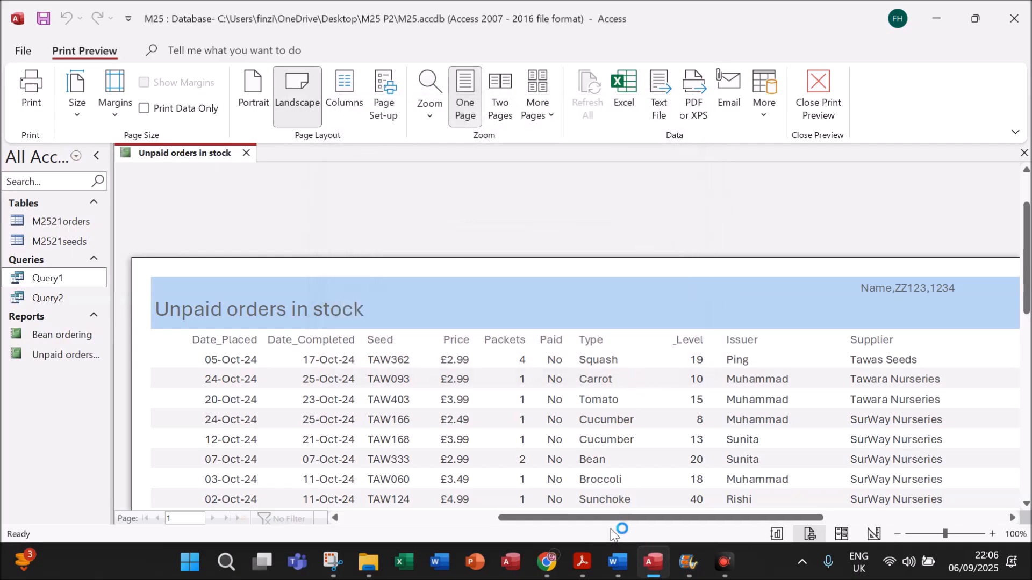
Switch to the exam paper and look through the end of question 19 and the opening questions of Task 4 – Presentation
{"action": "left_click", "coordinate": [573, 572]}
{"action": "scroll", "coordinate": [503, 423], "scroll_direction": "down", "scroll_amount": 10}
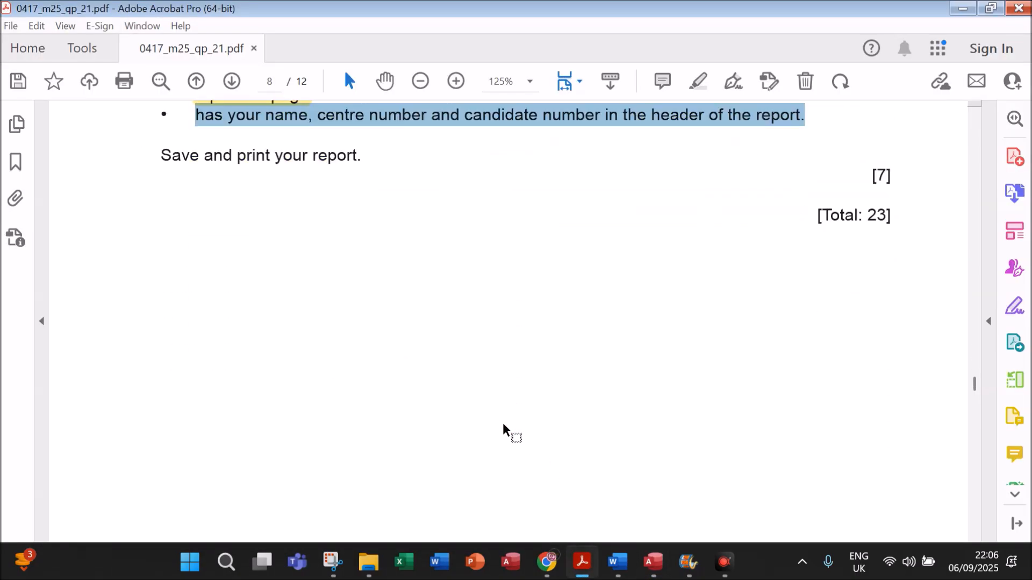
{"action": "scroll", "coordinate": [503, 424], "scroll_direction": "down", "scroll_amount": 2}
{"action": "scroll", "coordinate": [506, 430], "scroll_direction": "up", "scroll_amount": 12}
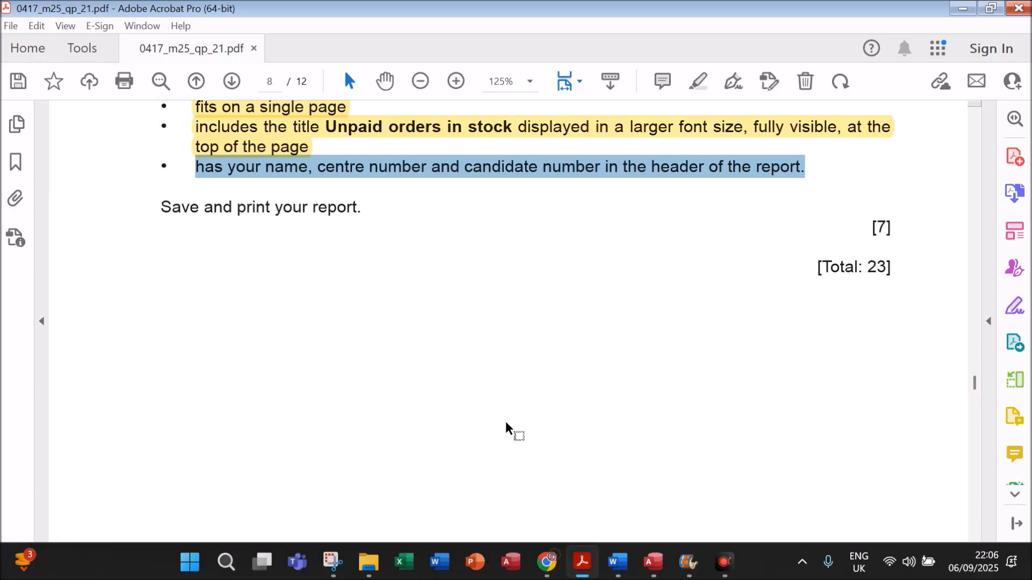
{"action": "scroll", "coordinate": [506, 428], "scroll_direction": "down", "scroll_amount": 10}
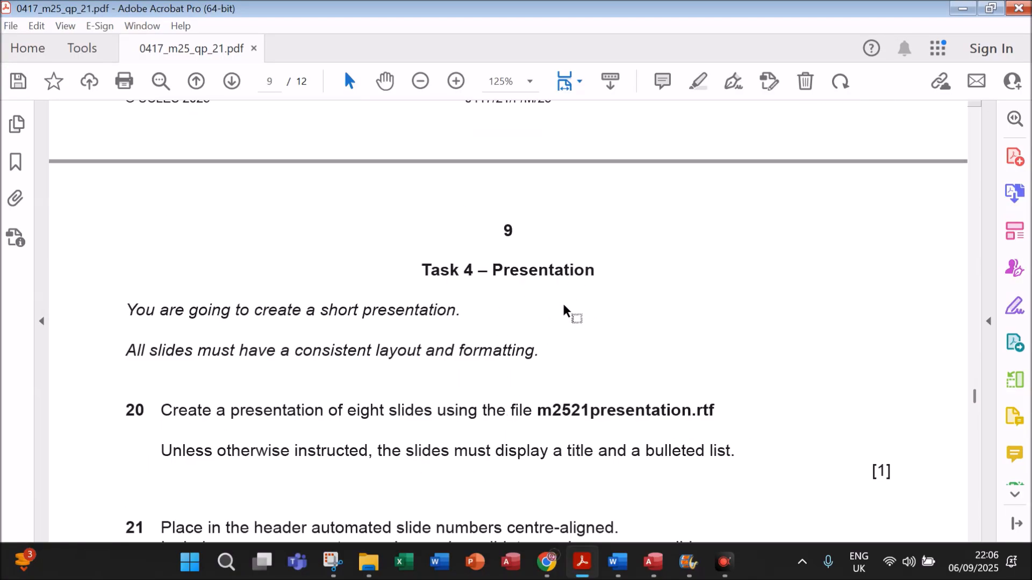
{"action": "scroll", "coordinate": [569, 323], "scroll_direction": "up", "scroll_amount": 3}
{"action": "scroll", "coordinate": [674, 361], "scroll_direction": "down", "scroll_amount": 5}
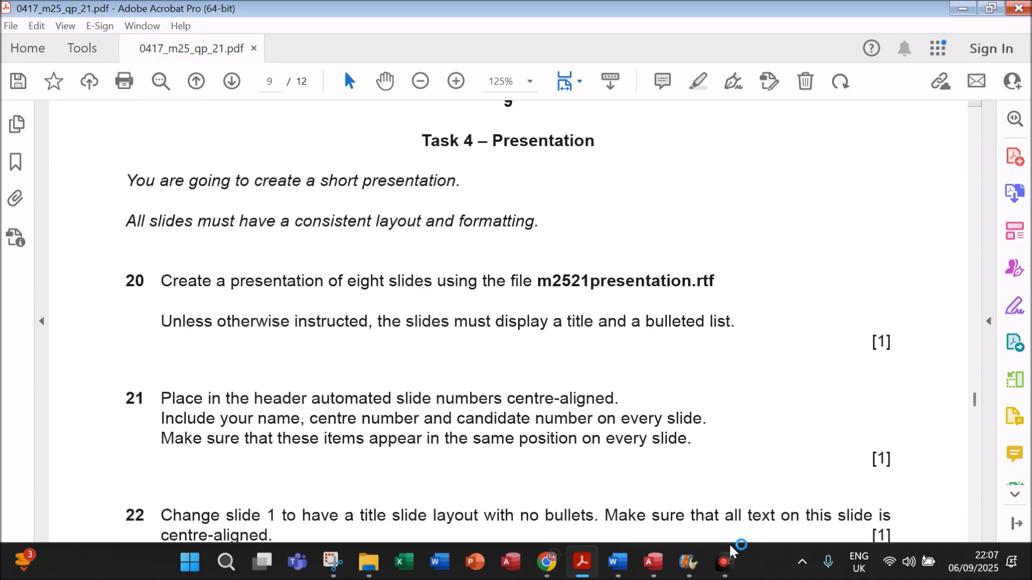
{"action": "scroll", "coordinate": [629, 288], "scroll_direction": "up", "scroll_amount": 15}
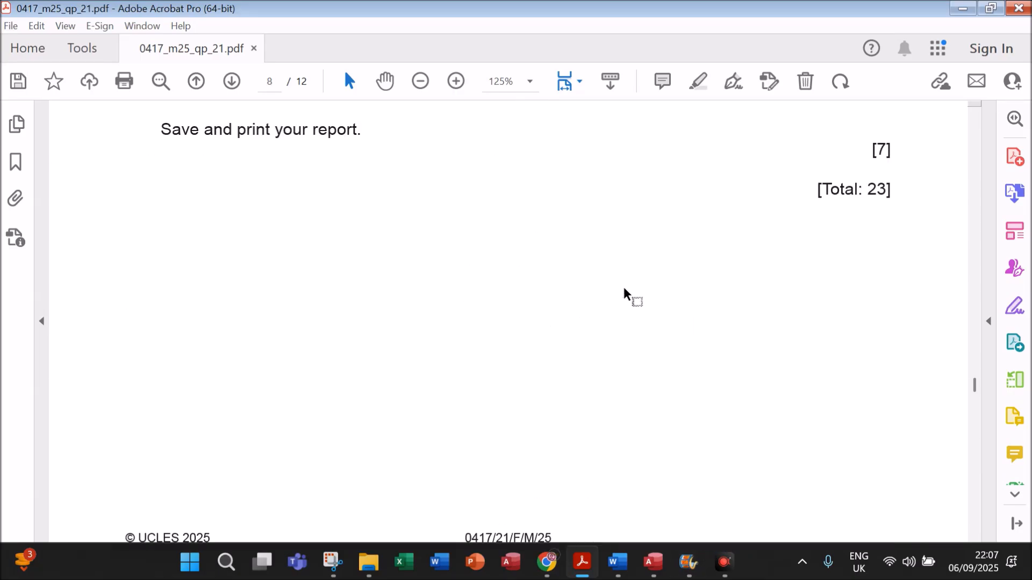